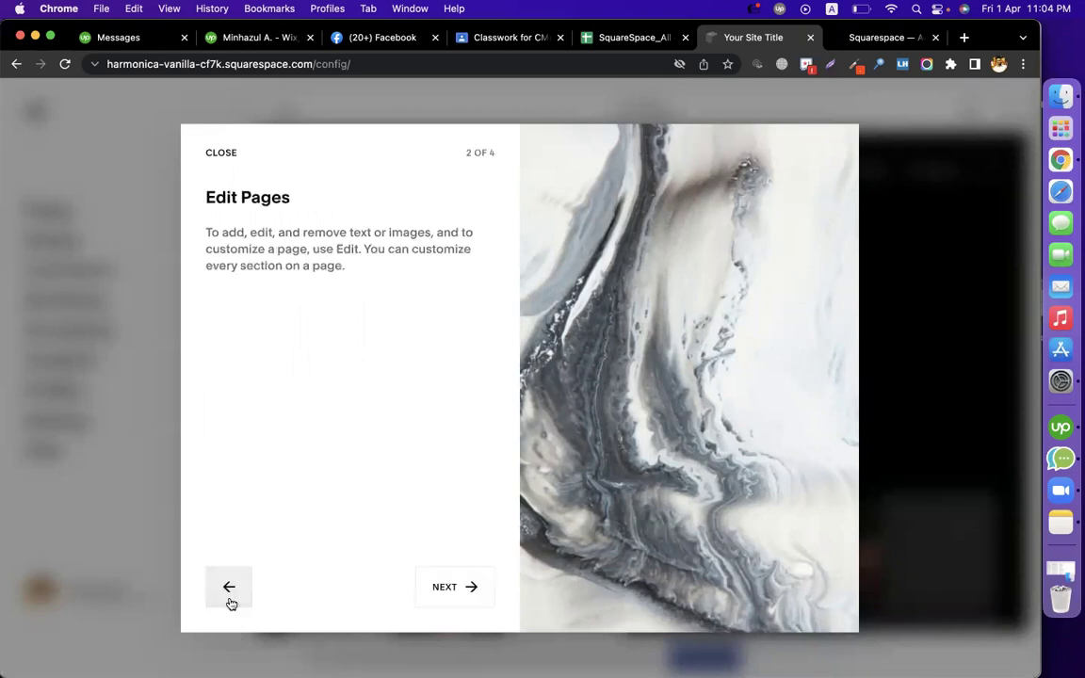
# Step through the Squarespace welcome tour and finish it with Get Started
pyautogui.click(441, 589)
pyautogui.click(446, 593)
pyautogui.click(447, 593)
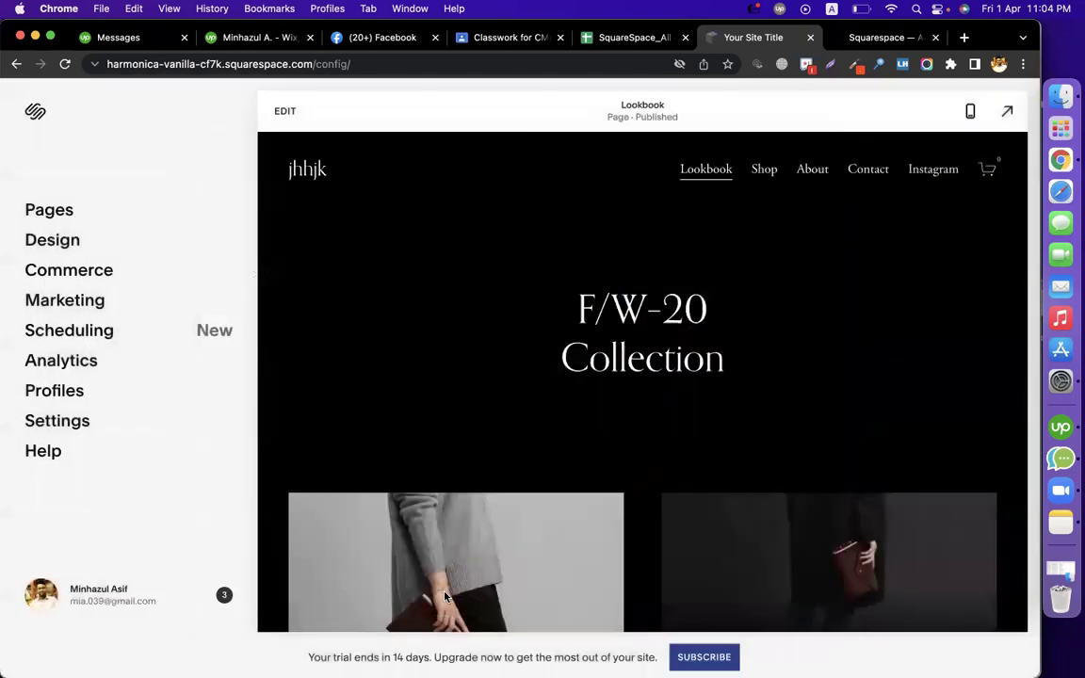
# Open the 17. Announcement Bar sheet in the SquareSpace_All spreadsheet and reload it
pyautogui.click(605, 36)
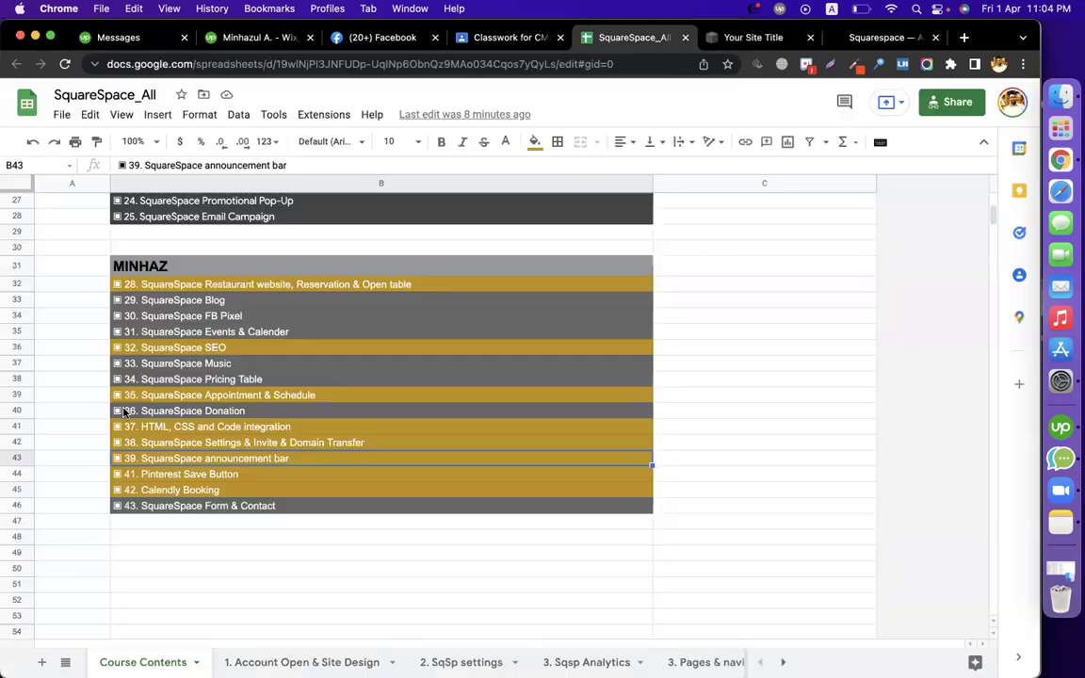
pyautogui.click(65, 662)
pyautogui.scroll(-5, 111, 612)
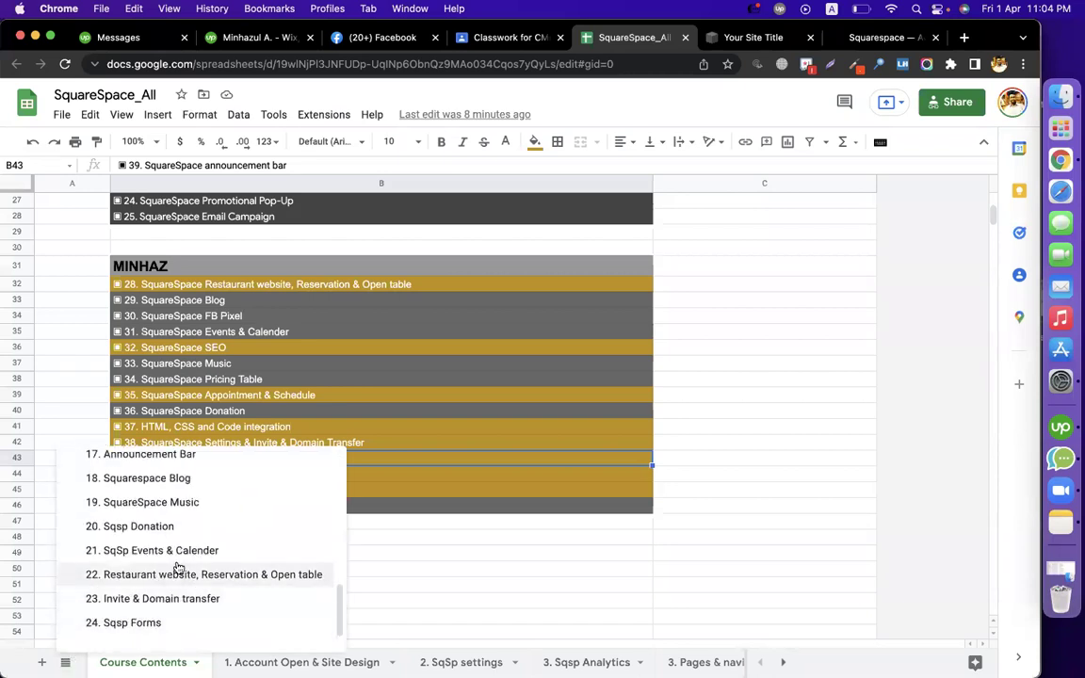
pyautogui.scroll(1, 165, 511)
pyautogui.click(151, 482)
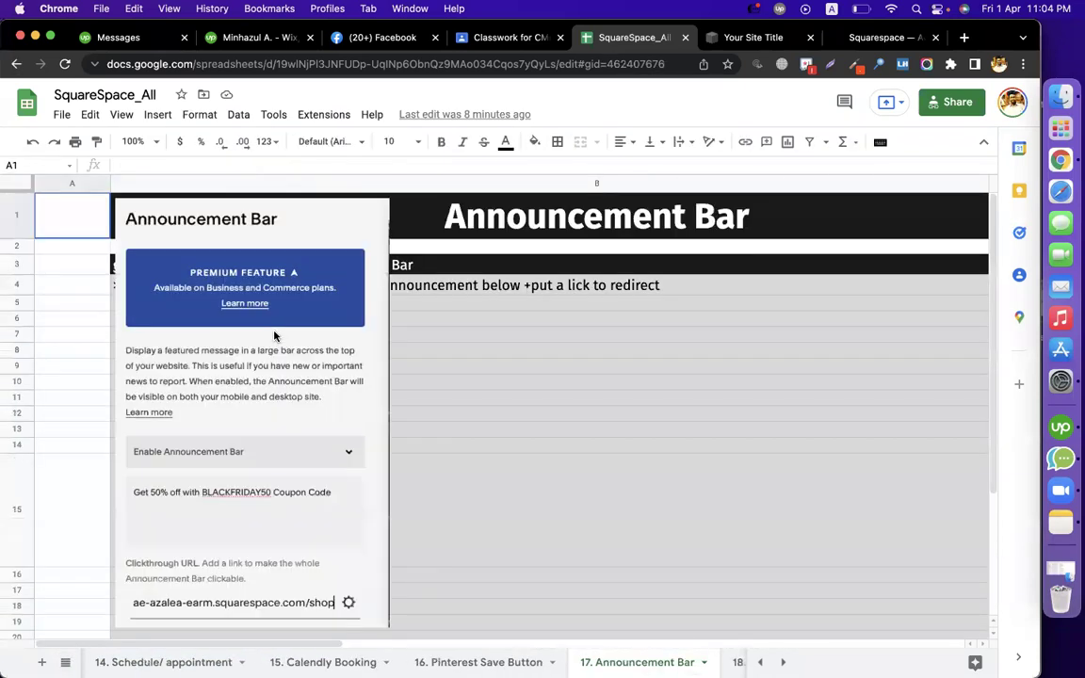
pyautogui.press('super+r')
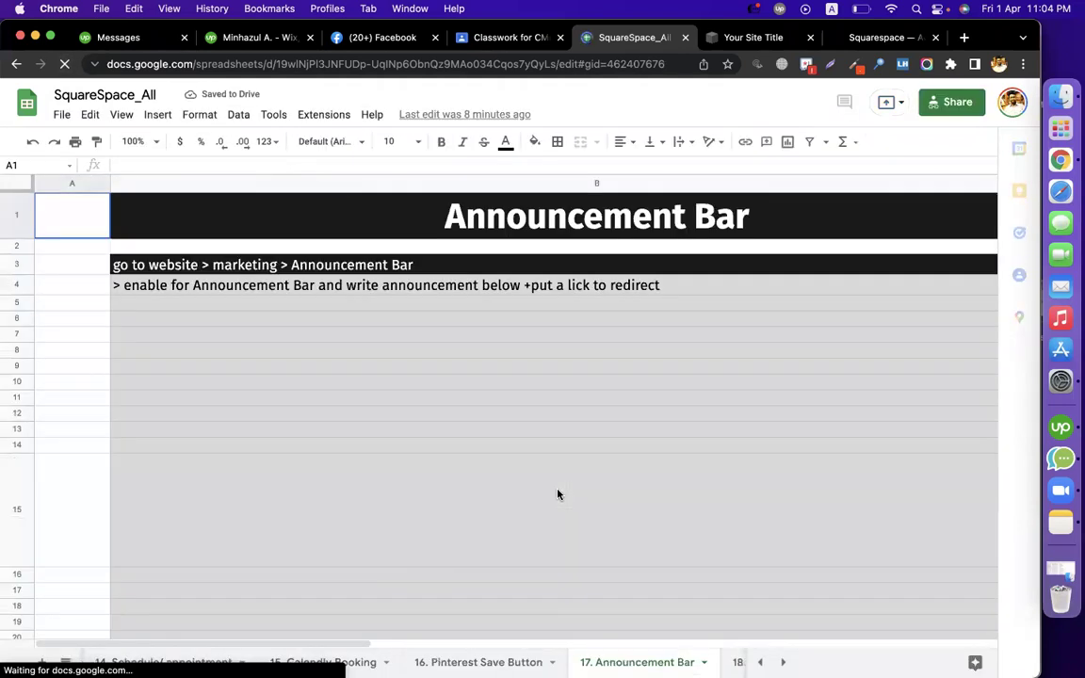
# Select the navigation steps in cell B3, then open Marketing in the Squarespace editor
pyautogui.click(331, 267)
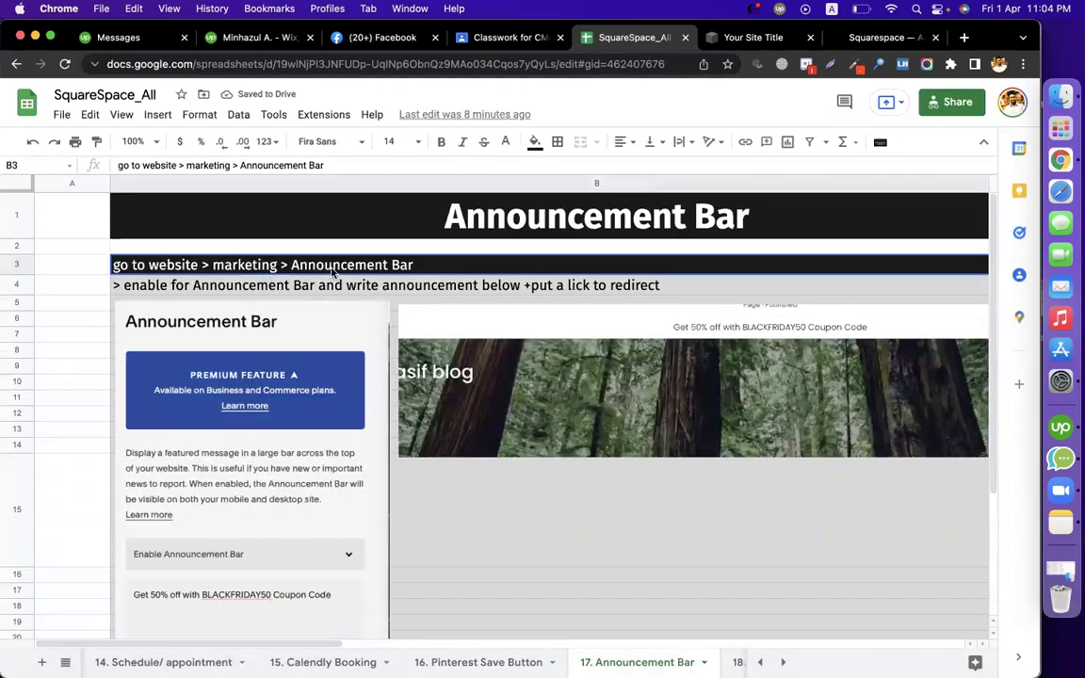
pyautogui.click(730, 38)
pyautogui.click(87, 299)
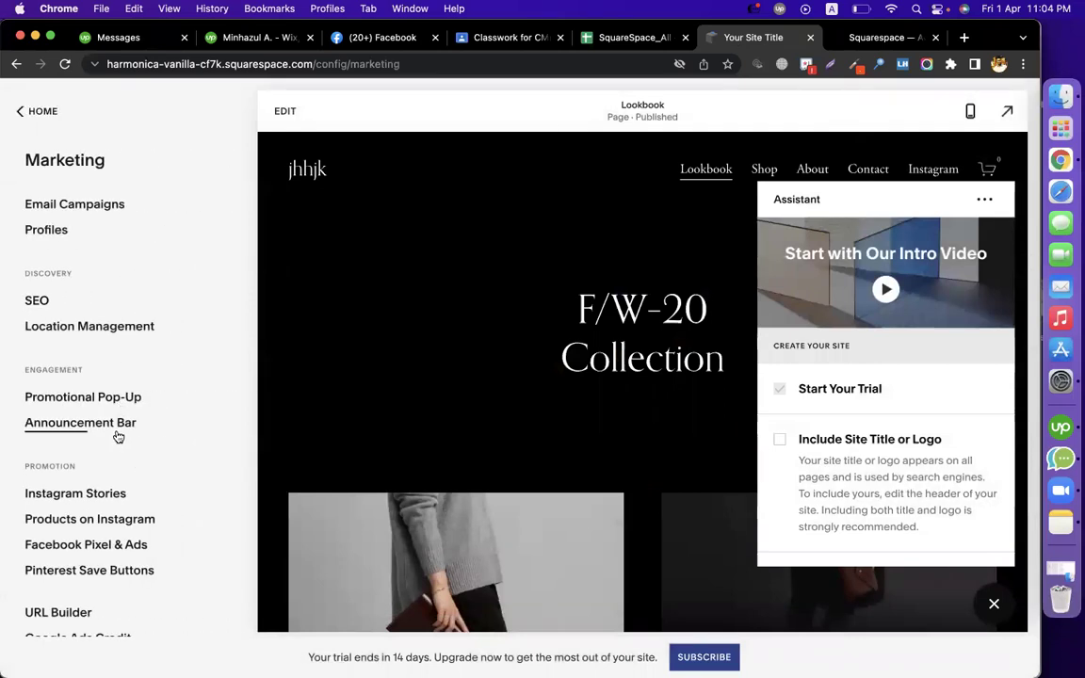
# Enable the Announcement Bar from its settings dropdown
pyautogui.click(117, 433)
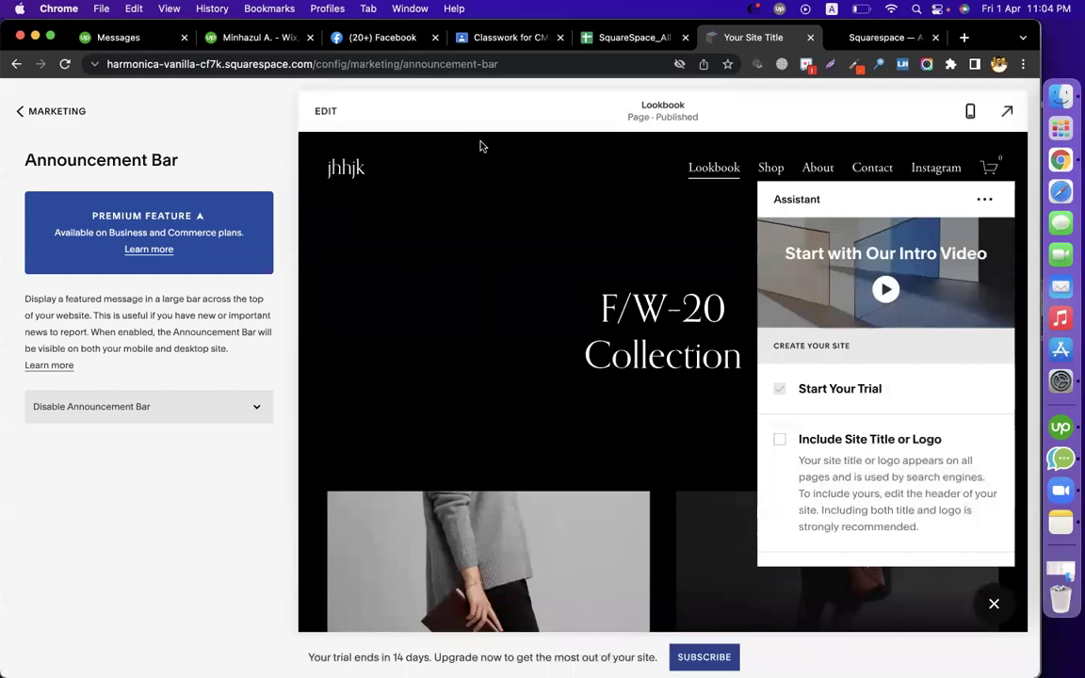
pyautogui.click(228, 407)
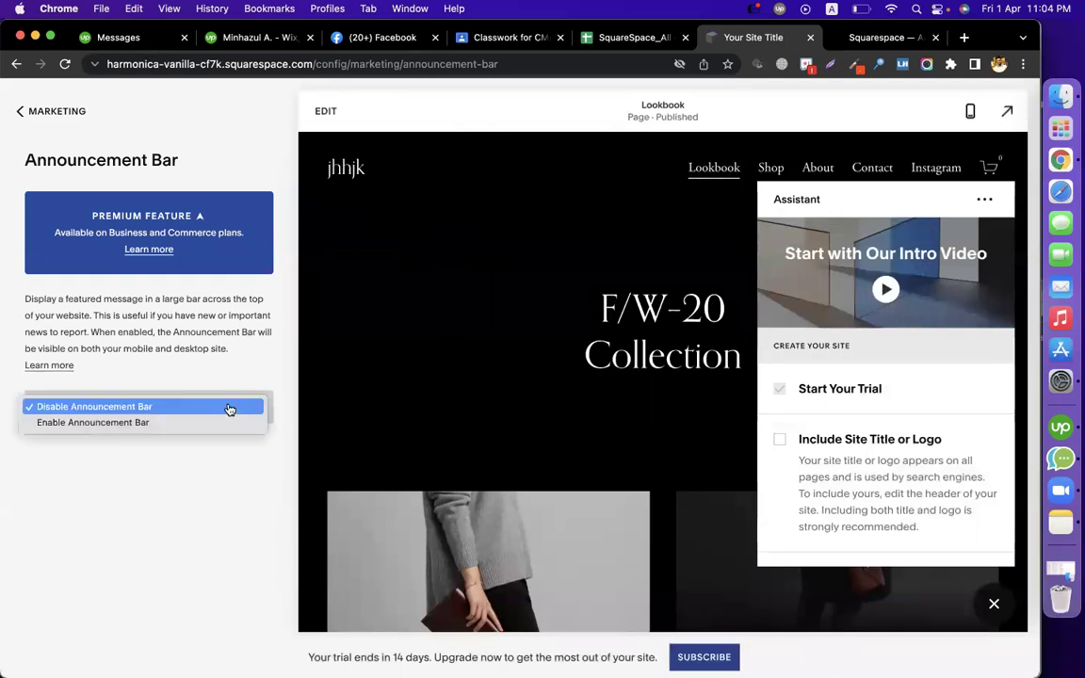
pyautogui.click(190, 434)
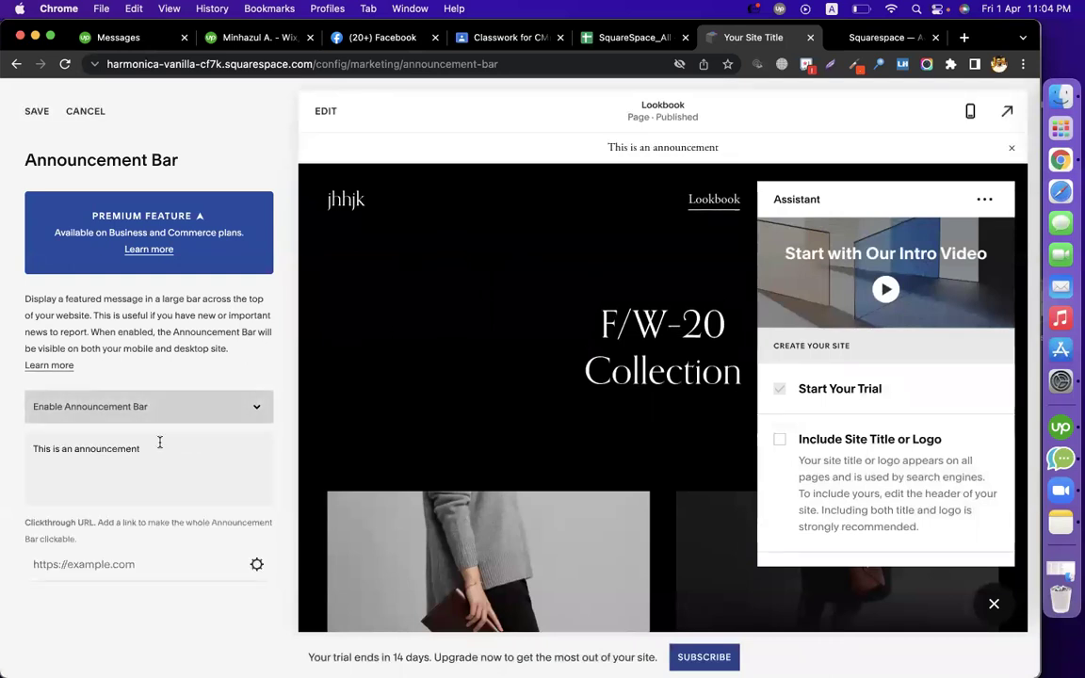
# Replace the sample announcement text with 'USE SUMMER50 COUPON TO GET DISCOUNT'
pyautogui.tripleClick(160, 448)
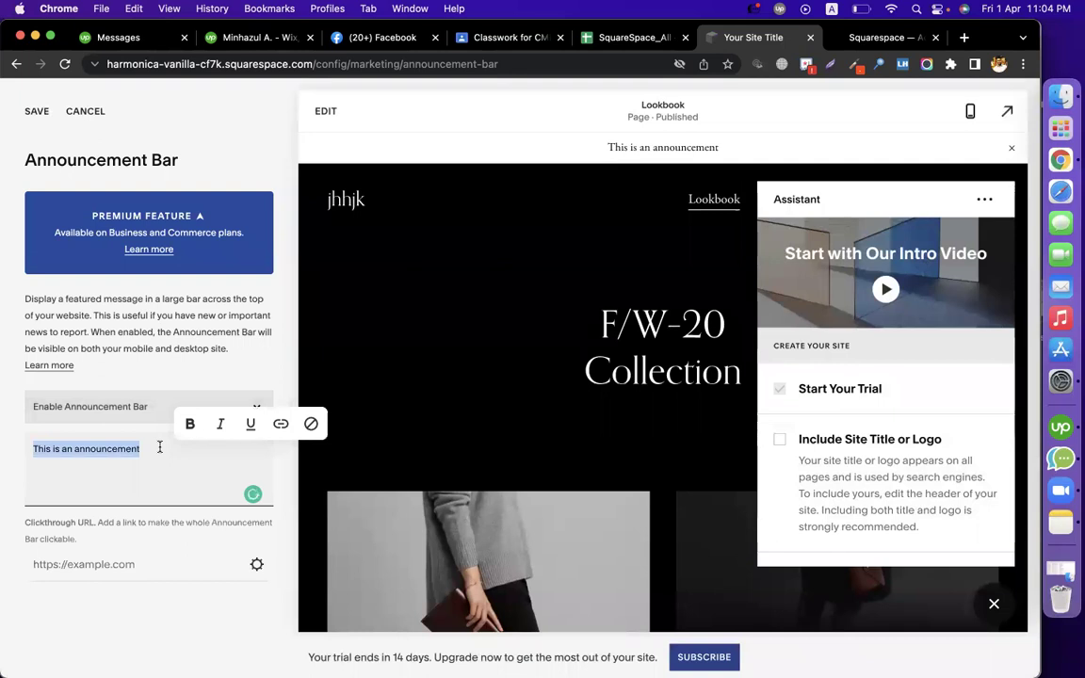
pyautogui.write('W')
pyautogui.write('SUMMER540')
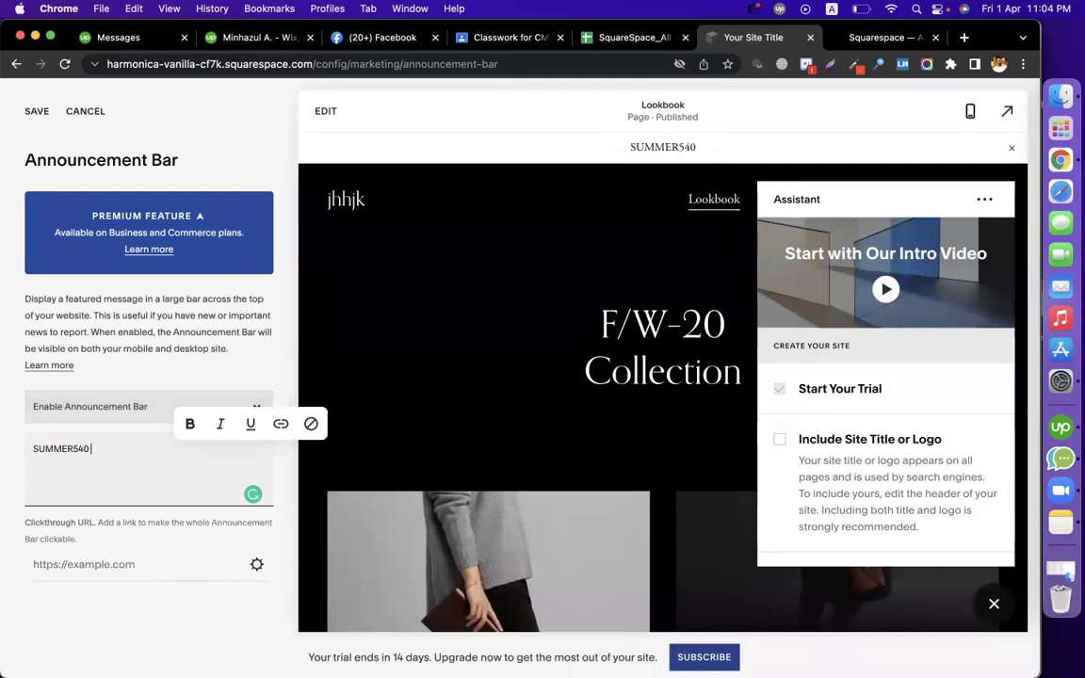
pyautogui.press('BackSpace')
pyautogui.write('USE SUMMER50')
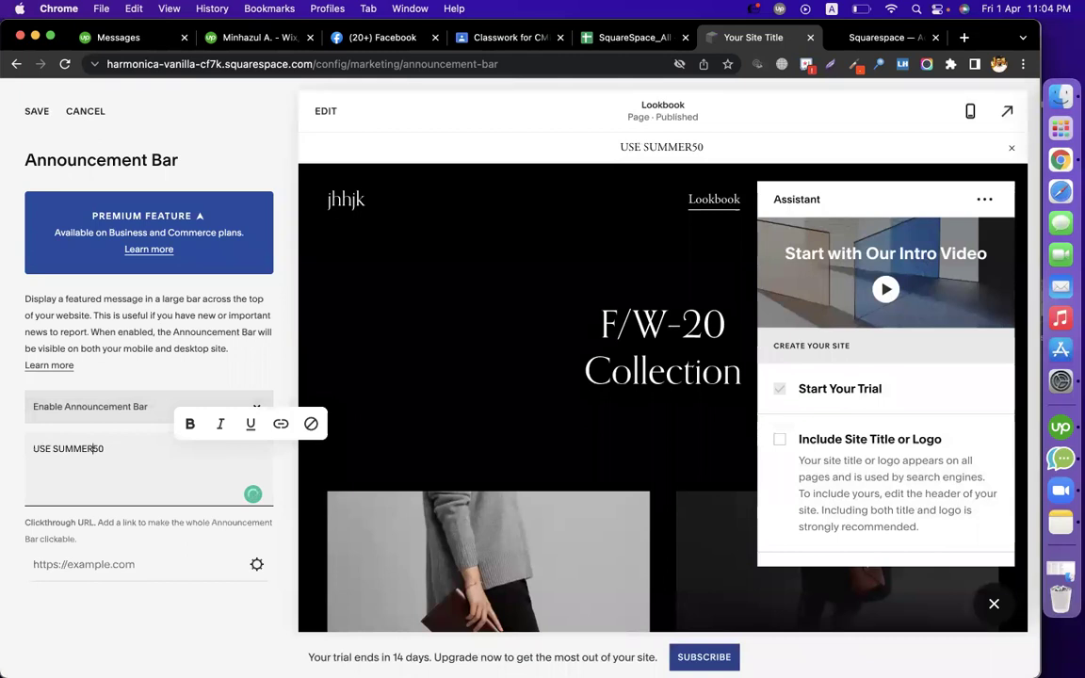
pyautogui.write(' COUPO')
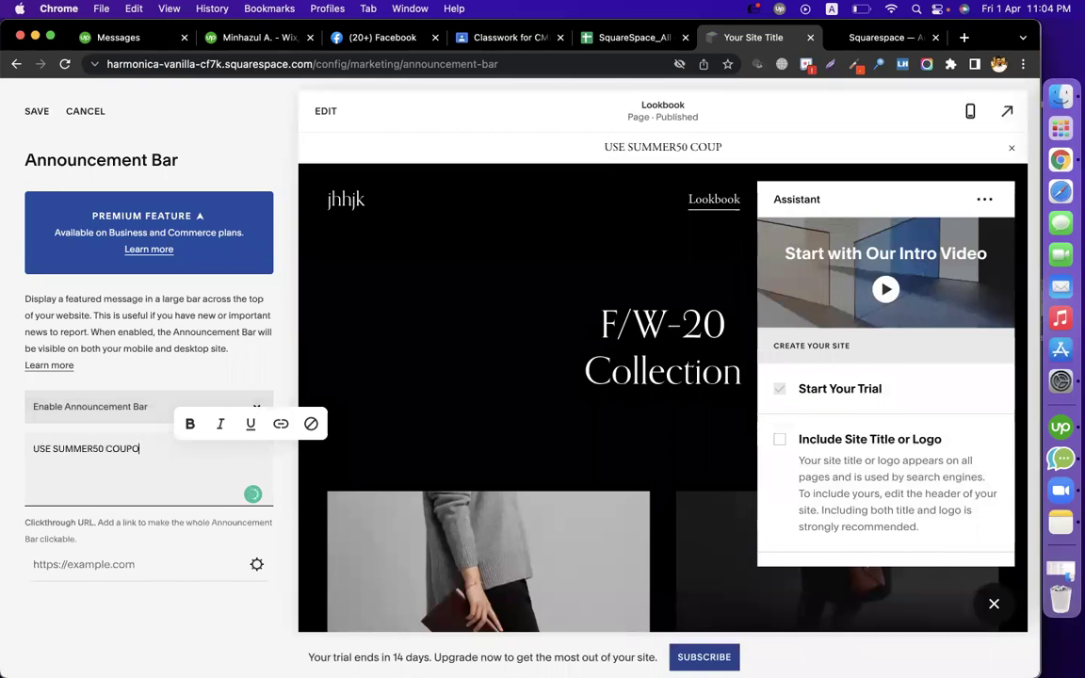
pyautogui.write('N TO GET DISCOUNT')
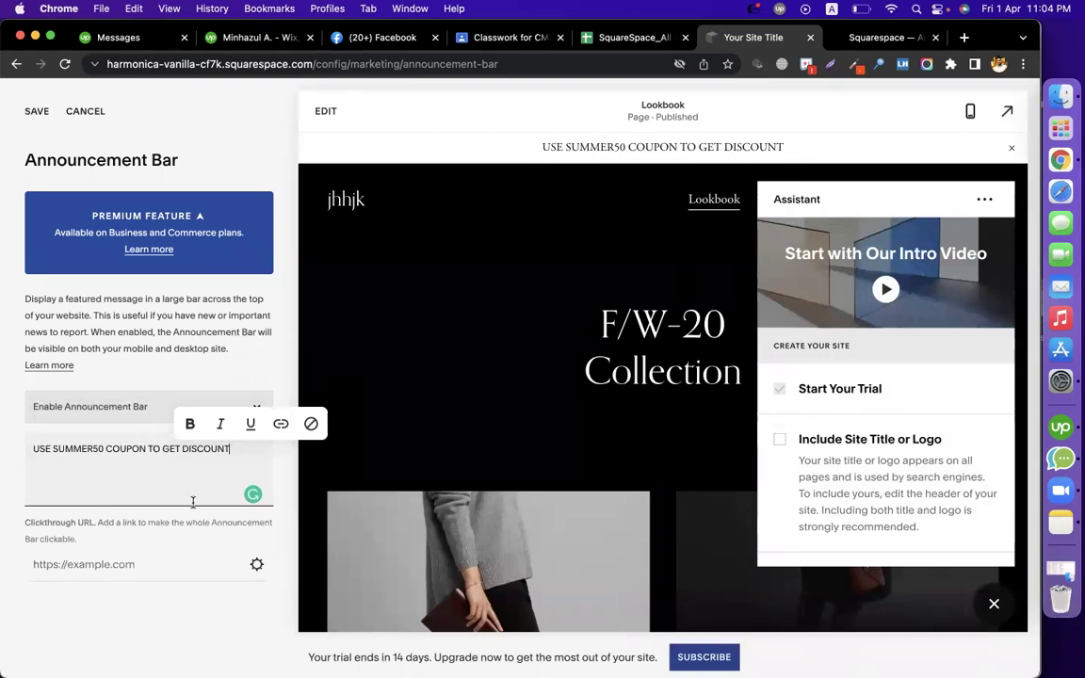
pyautogui.click(127, 565)
pyautogui.click(256, 567)
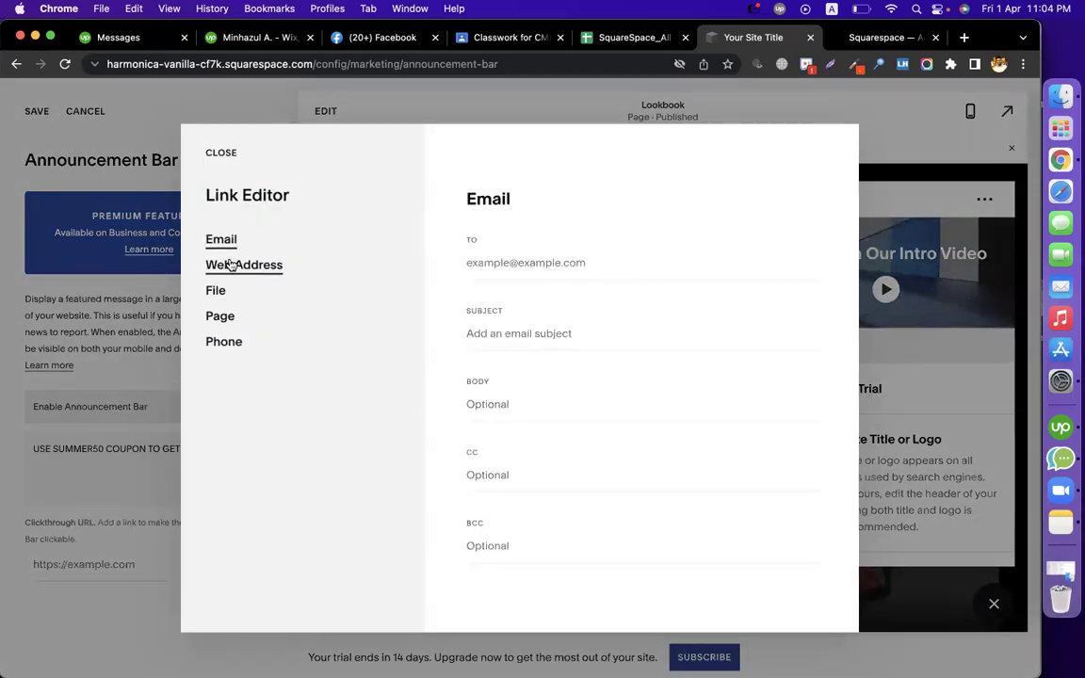
pyautogui.click(222, 316)
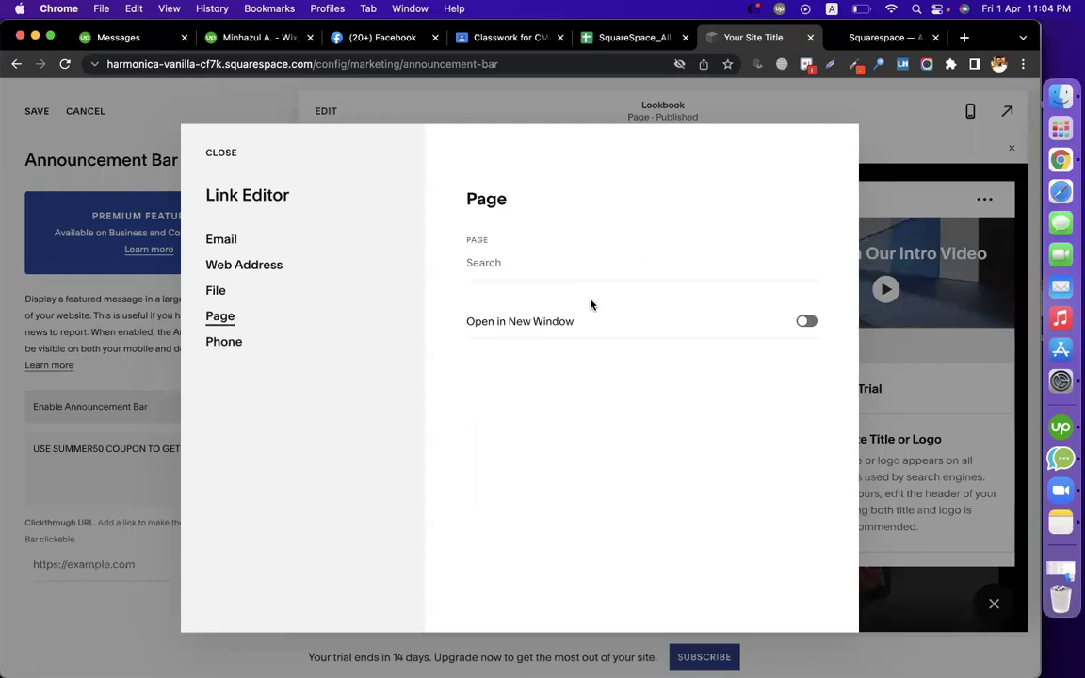
pyautogui.click(499, 262)
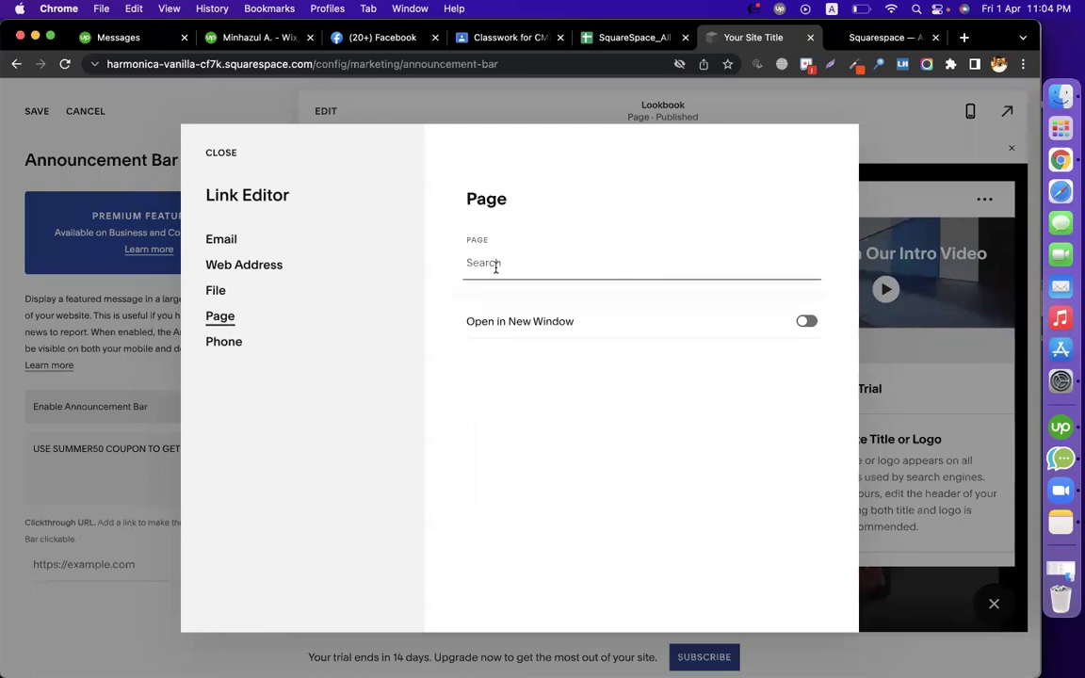
pyautogui.write('/HO')
pyautogui.write('/blog')
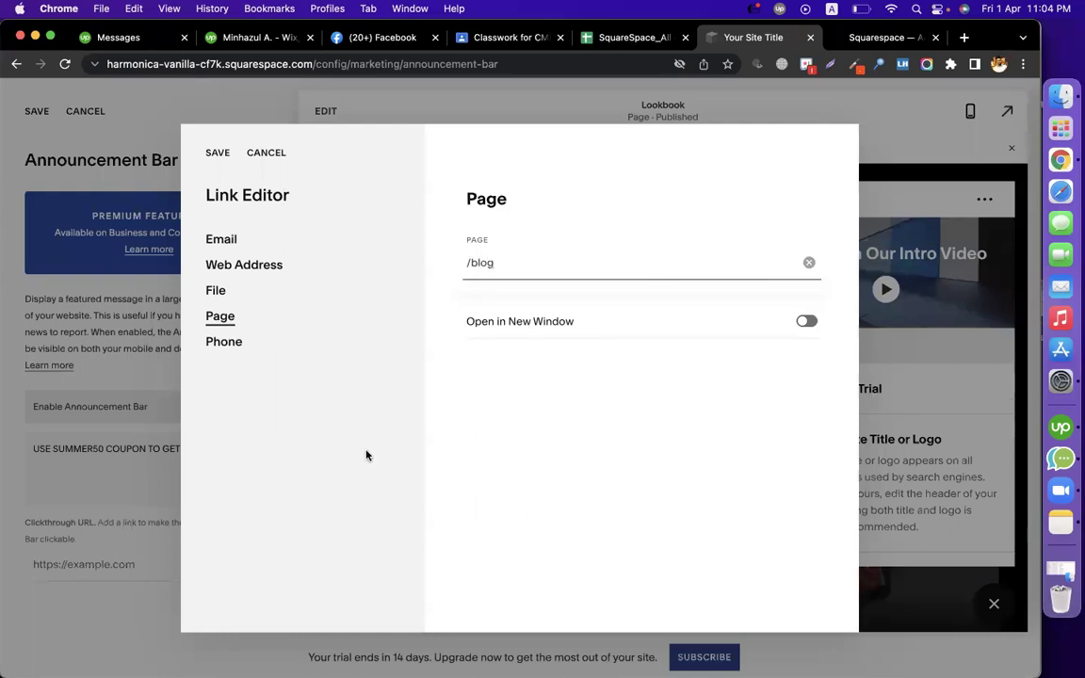
pyautogui.press('Escape')
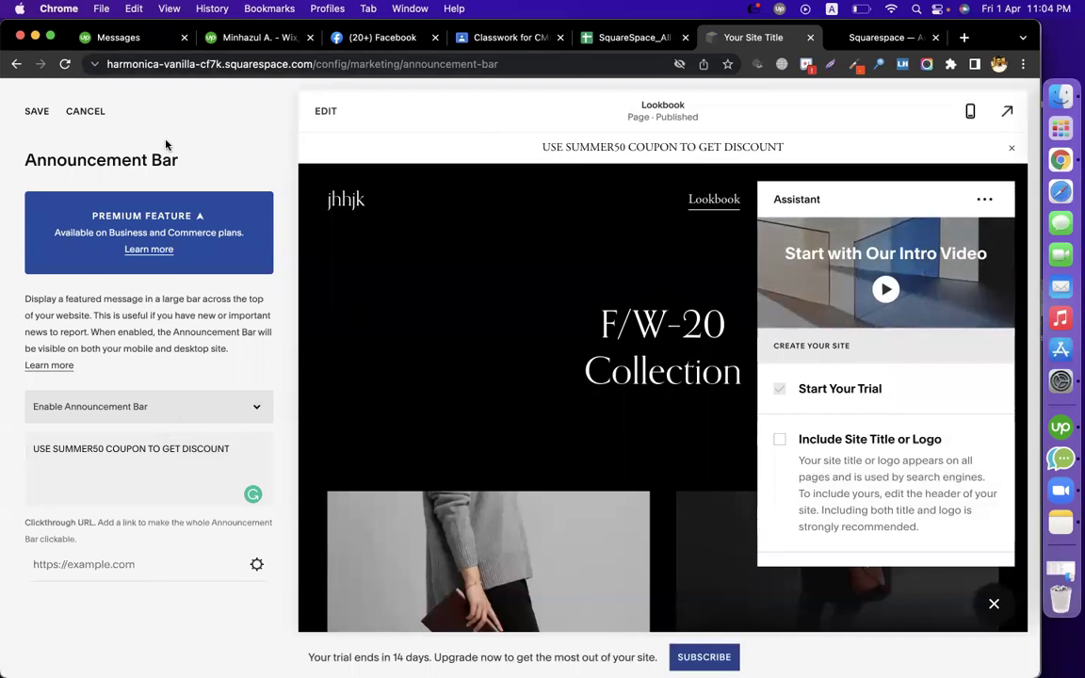
# Check the 16. Pinterest Save Button sheet, then return to the Squarespace account dashboard
pyautogui.click(629, 37)
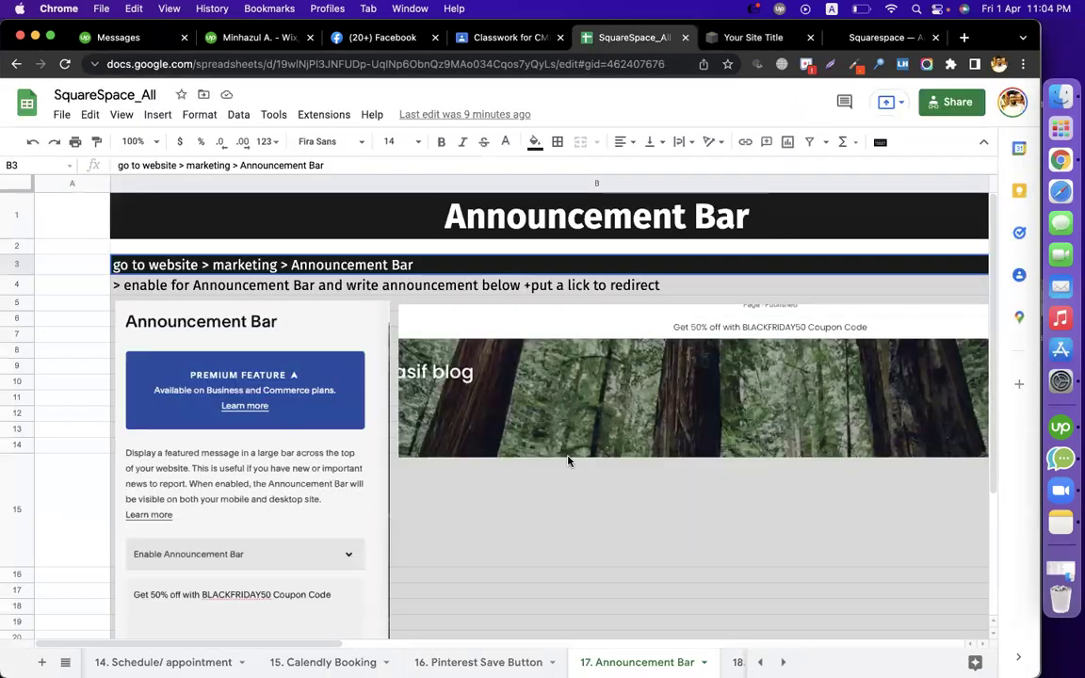
pyautogui.hotkey('alt', 'Up')
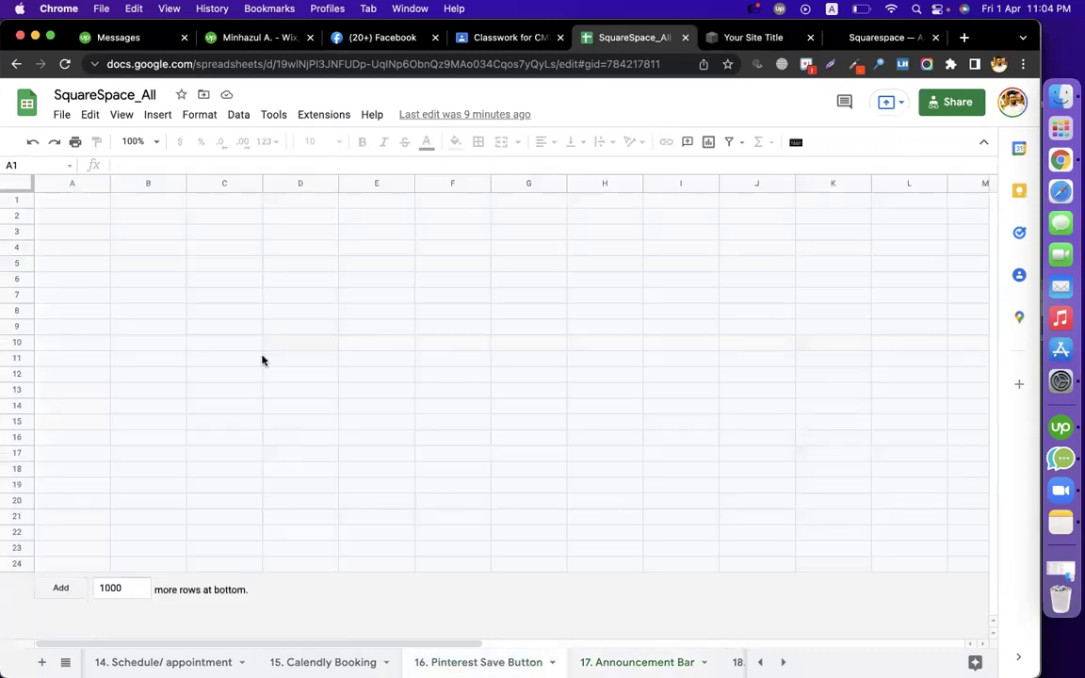
pyautogui.click(66, 68)
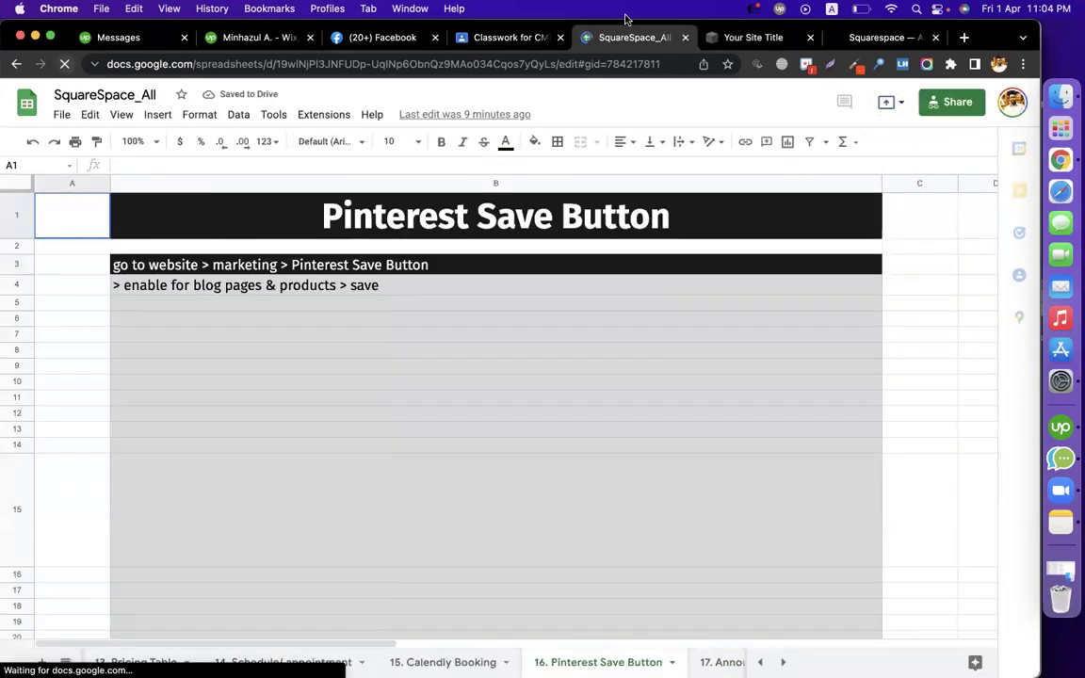
pyautogui.click(877, 39)
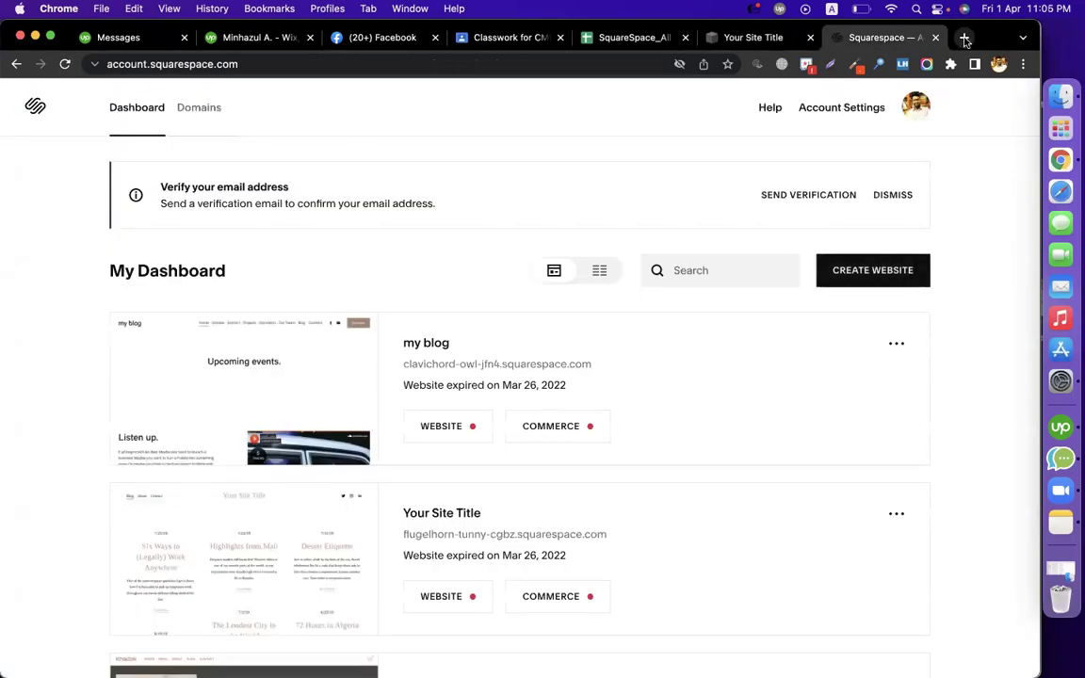
# Search Google for 'landing pages sample' in a new tab and browse the results
pyautogui.click(964, 38)
pyautogui.write('landing pages sample')
pyautogui.press('Return')
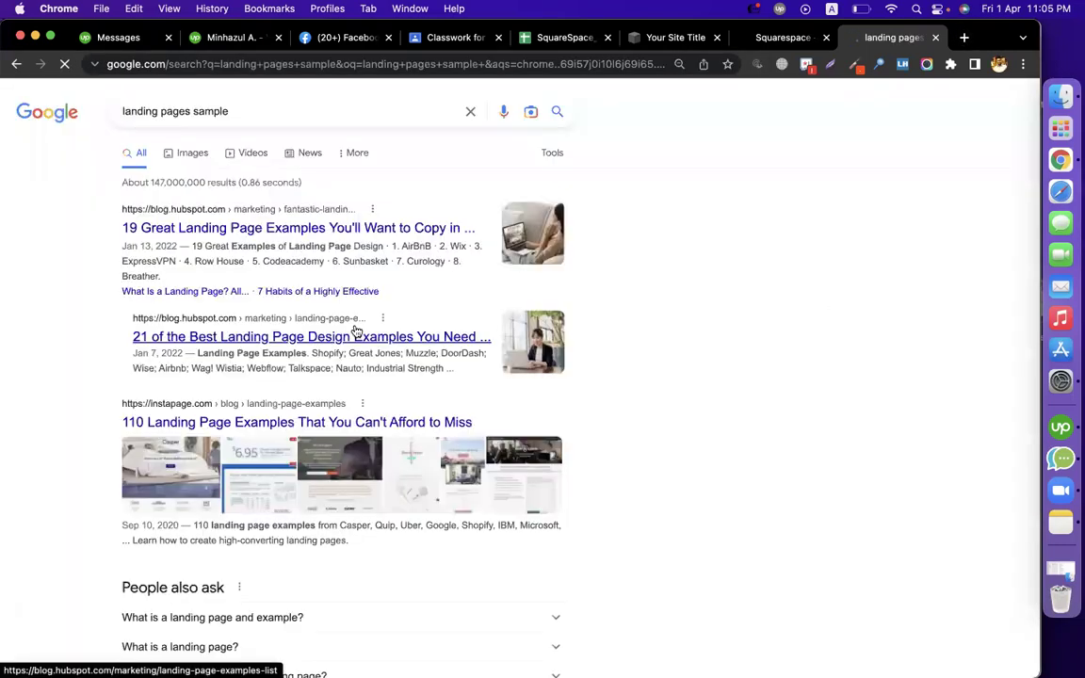
pyautogui.scroll(-4, 356, 332)
pyautogui.scroll(-6, 596, 356)
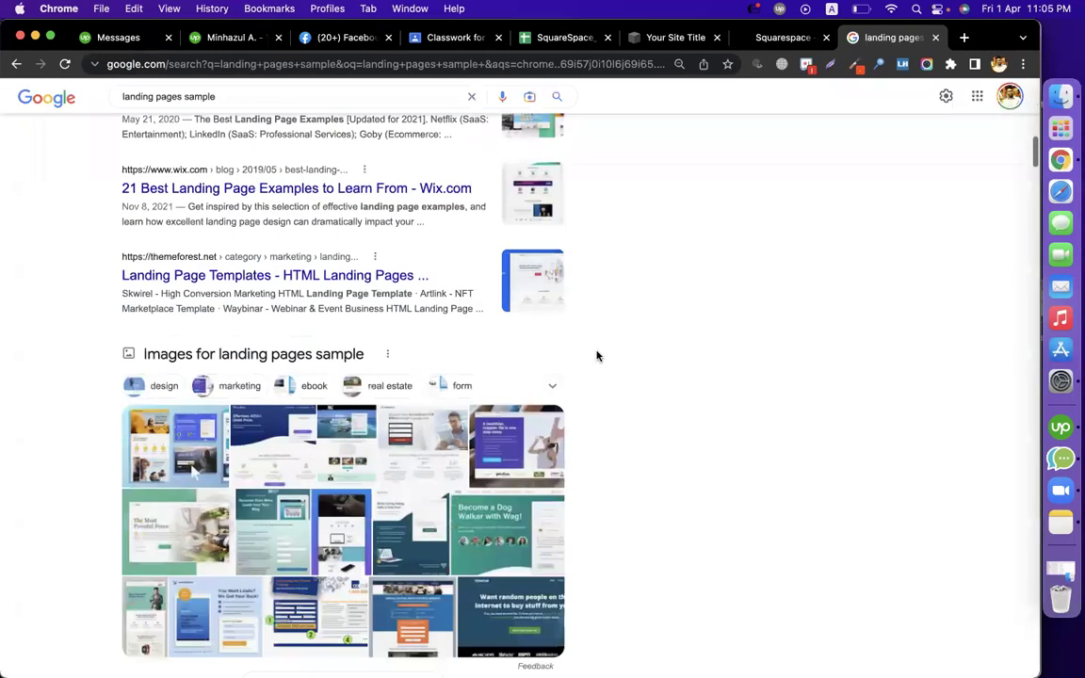
pyautogui.scroll(1, 596, 356)
pyautogui.scroll(-7, 596, 356)
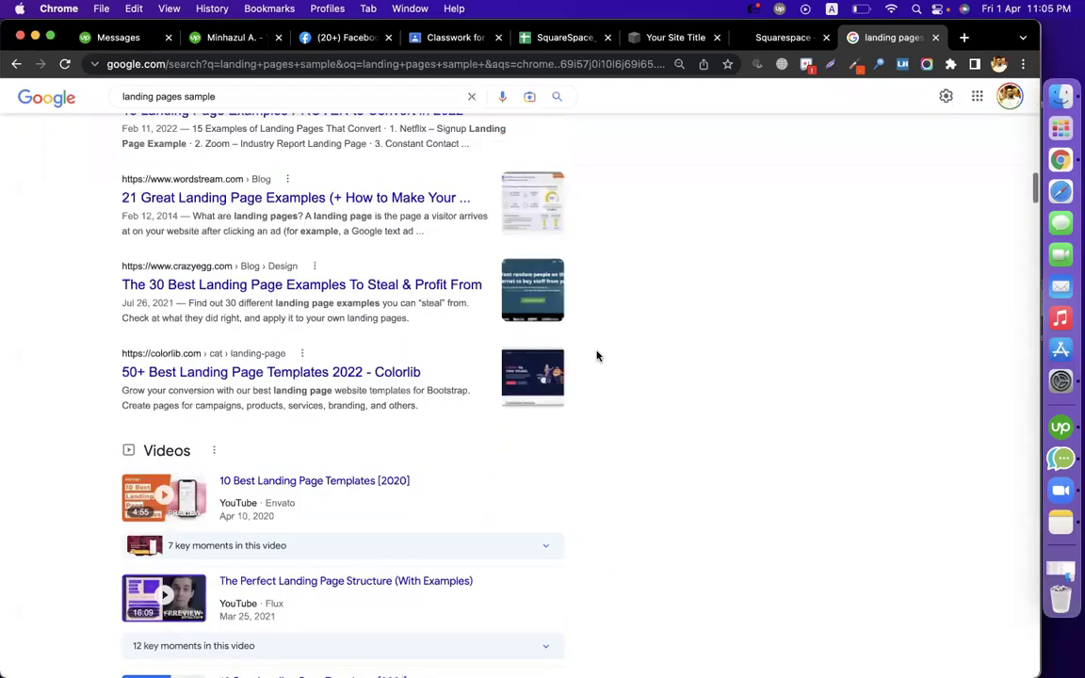
# Refine the search to 'landing pages sample pin'
pyautogui.click(249, 97)
pyautogui.write('pin')
pyautogui.press('Return')
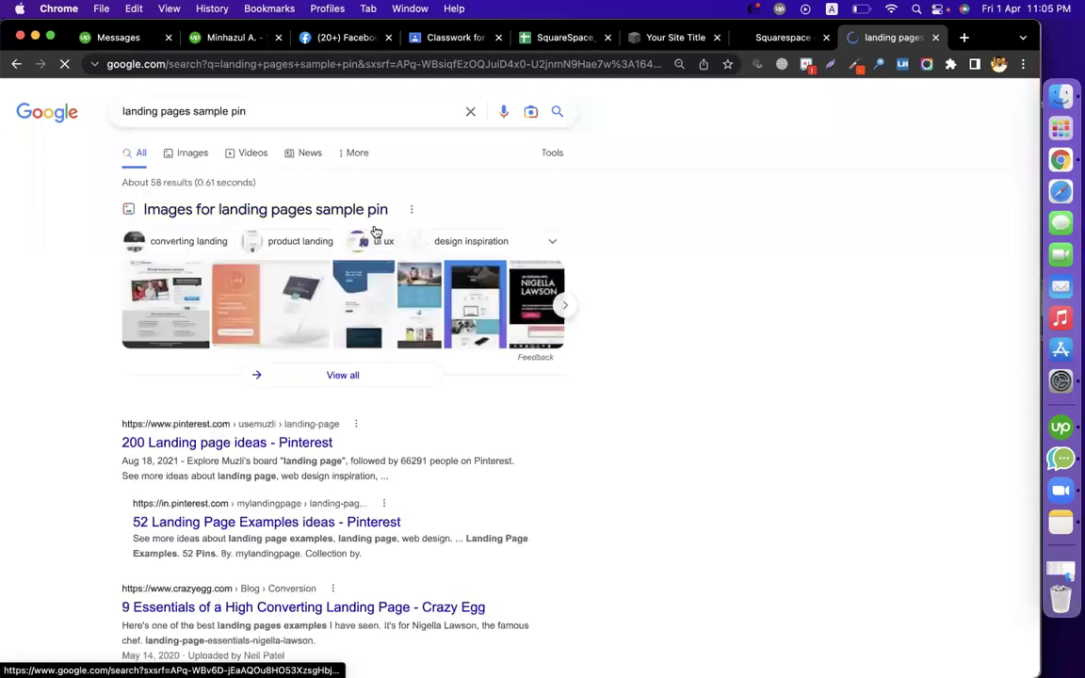
pyautogui.scroll(-5, 600, 375)
# Open the '200 Landing page ideas' Pinterest board and browse it
pyautogui.click(256, 197)
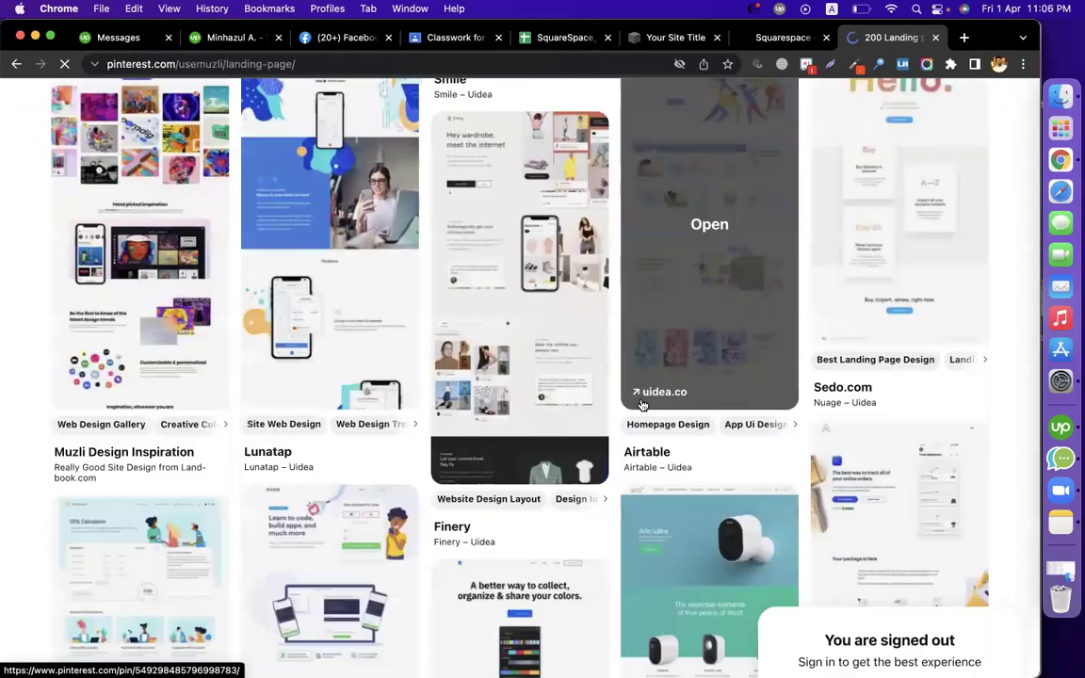
pyautogui.scroll(-5, 100, 378)
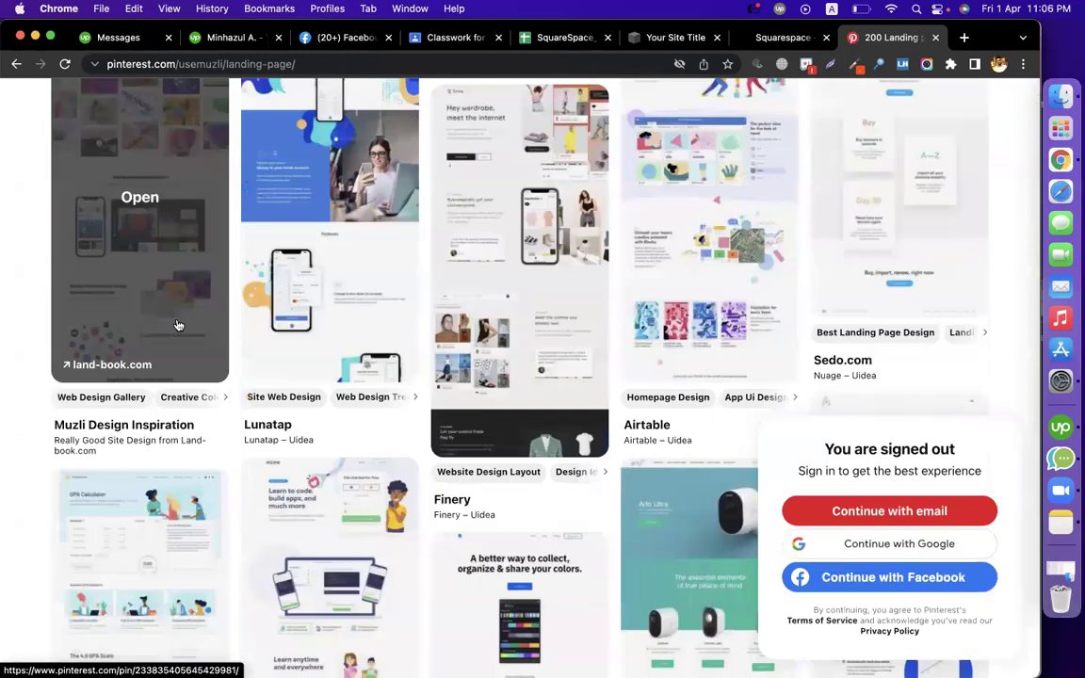
pyautogui.scroll(2, 177, 325)
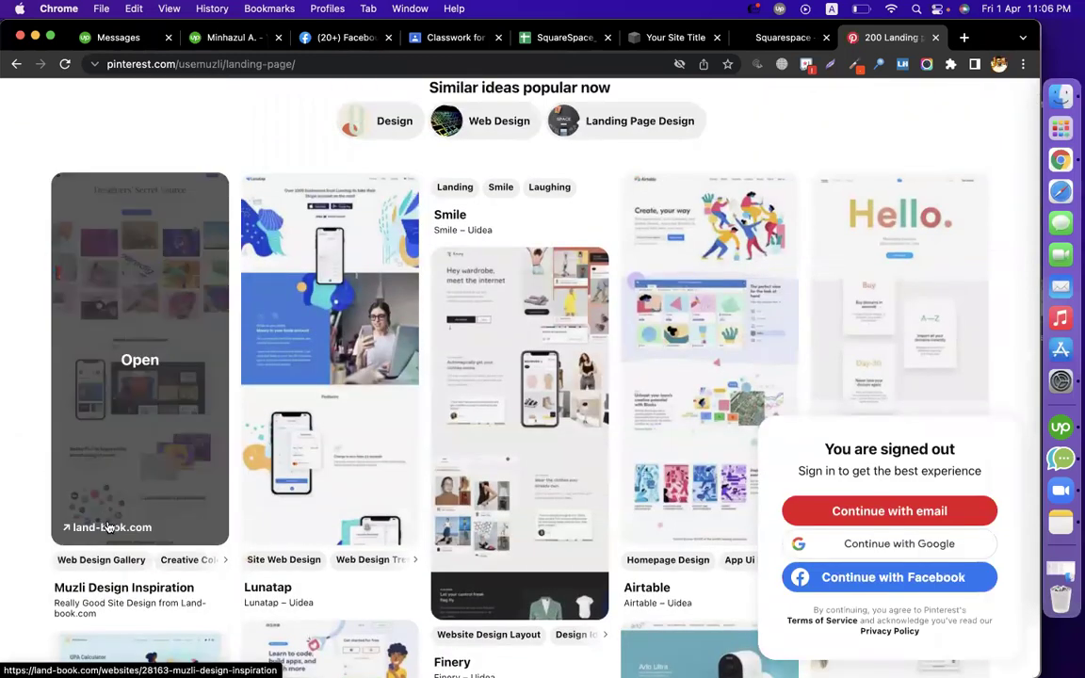
# Open the Muzli Design Inspiration pin's Land-book page, then return to the board
pyautogui.click(109, 528)
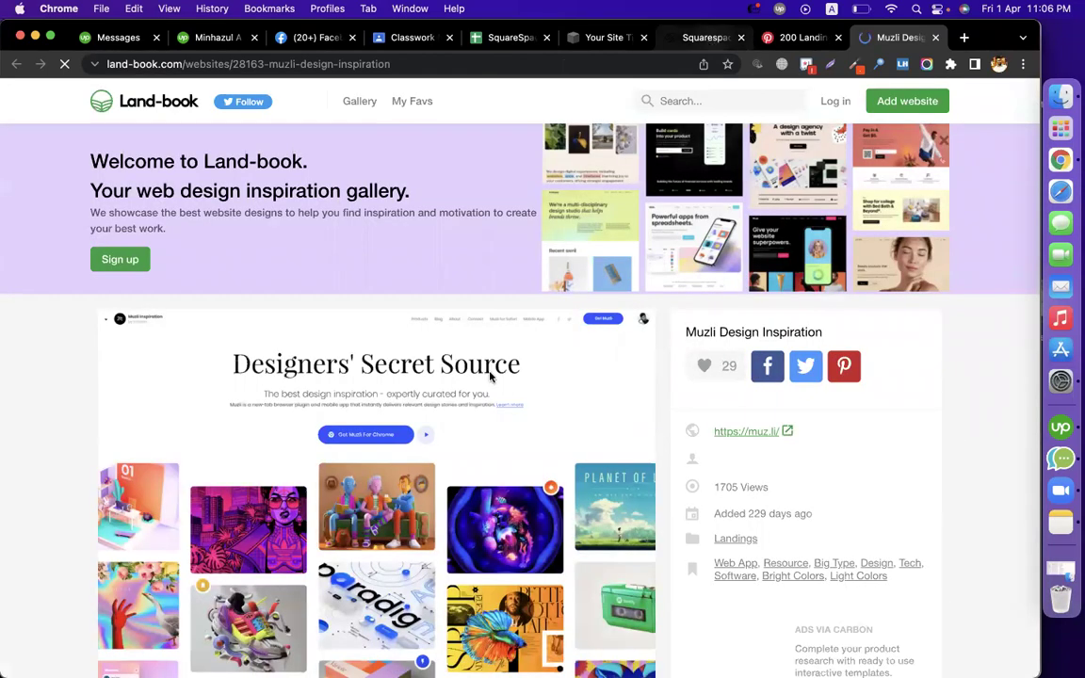
pyautogui.scroll(-5, 461, 421)
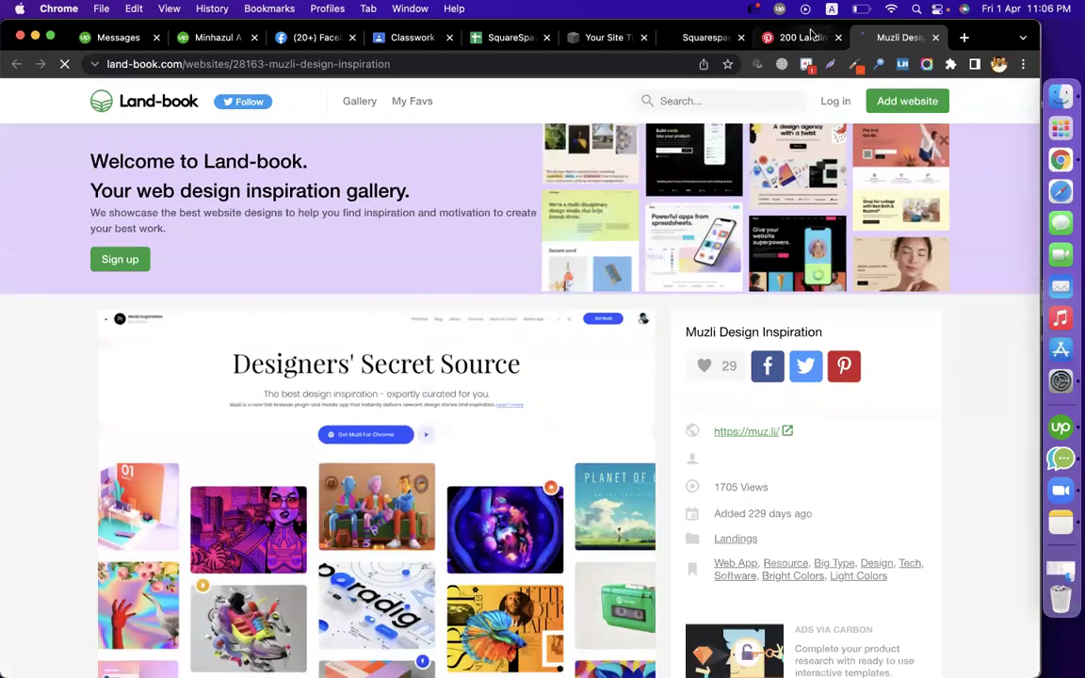
pyautogui.hotkey('ctrl', 'shift', 'Tab')
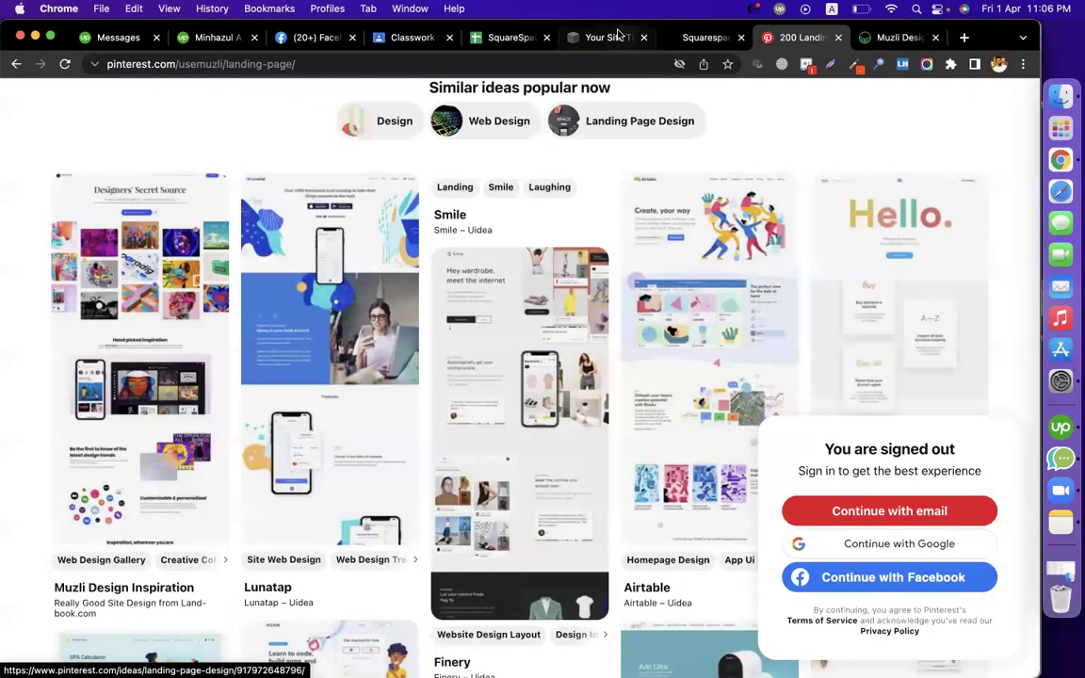
pyautogui.click(614, 36)
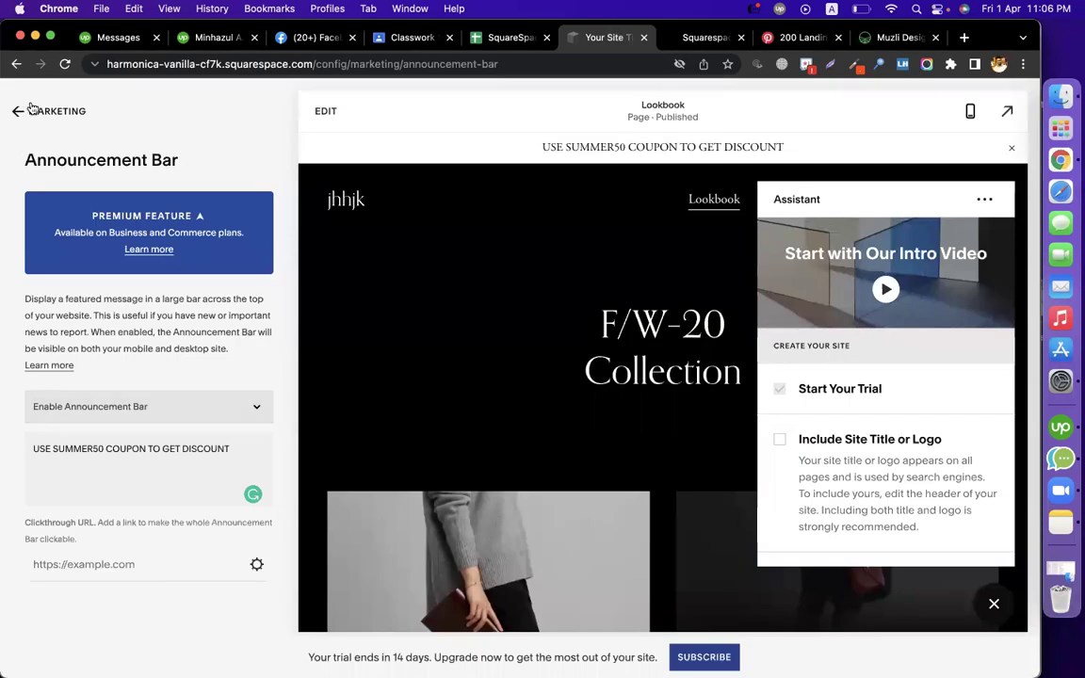
# Enable Pinterest Save Buttons for Blogs, Pages, and Products
pyautogui.click(31, 110)
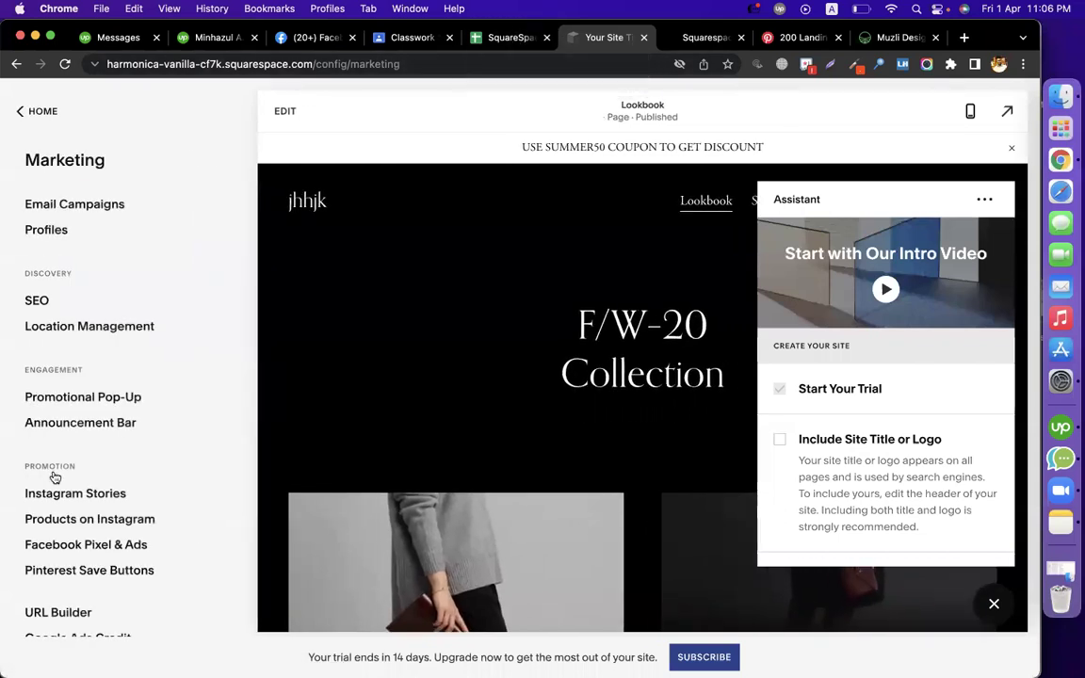
pyautogui.scroll(-1, 179, 508)
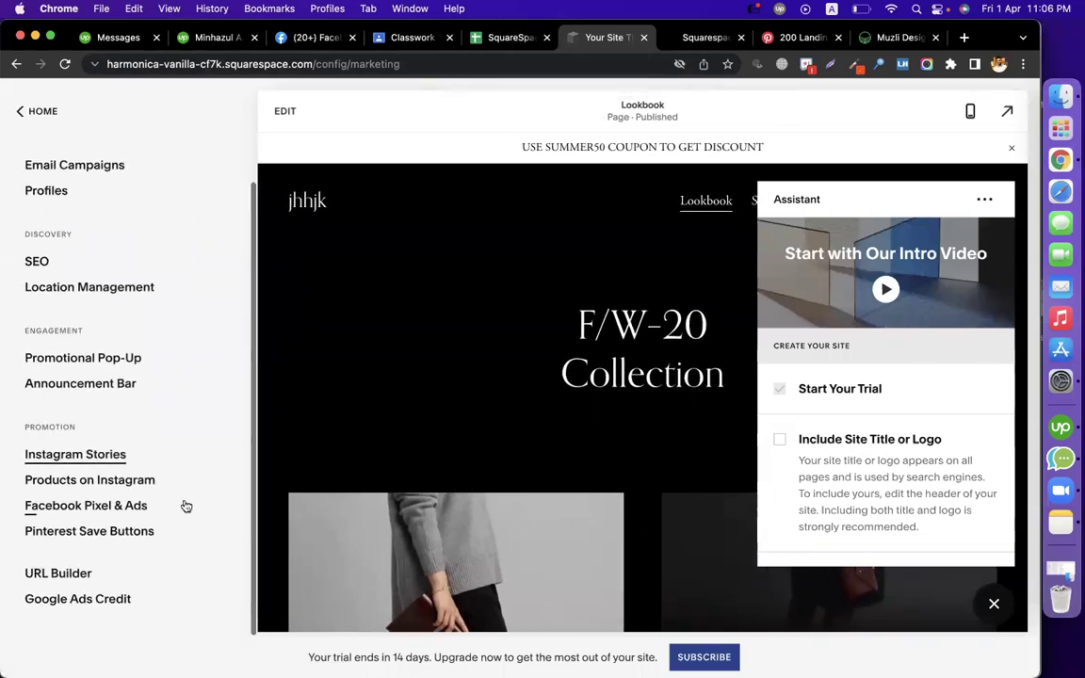
pyautogui.click(101, 533)
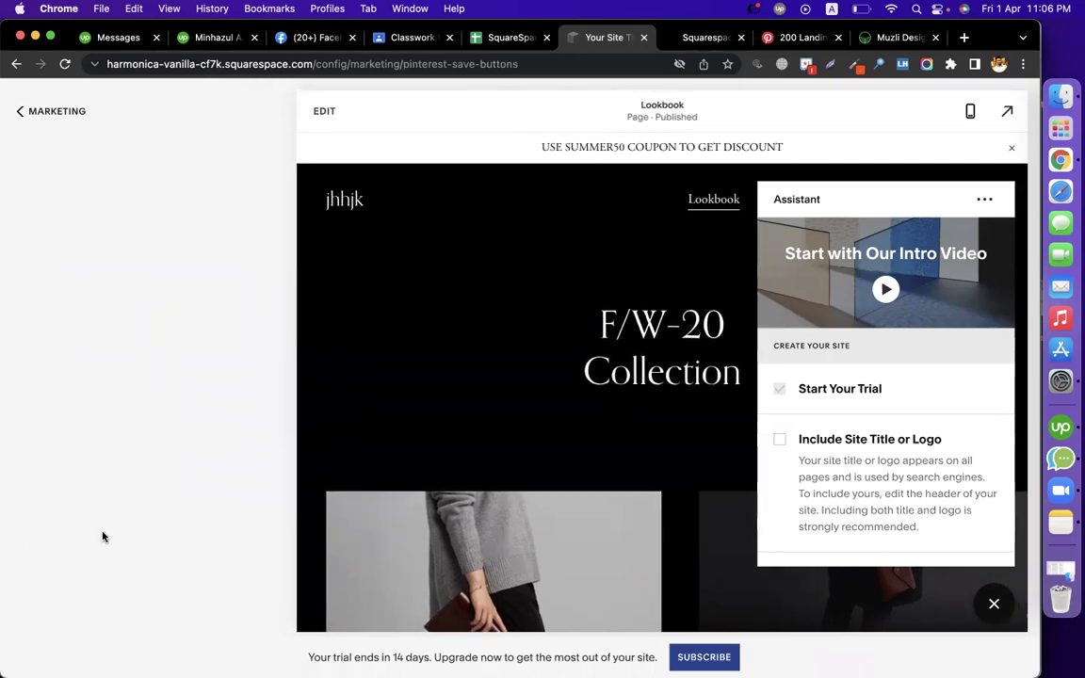
pyautogui.click(169, 297)
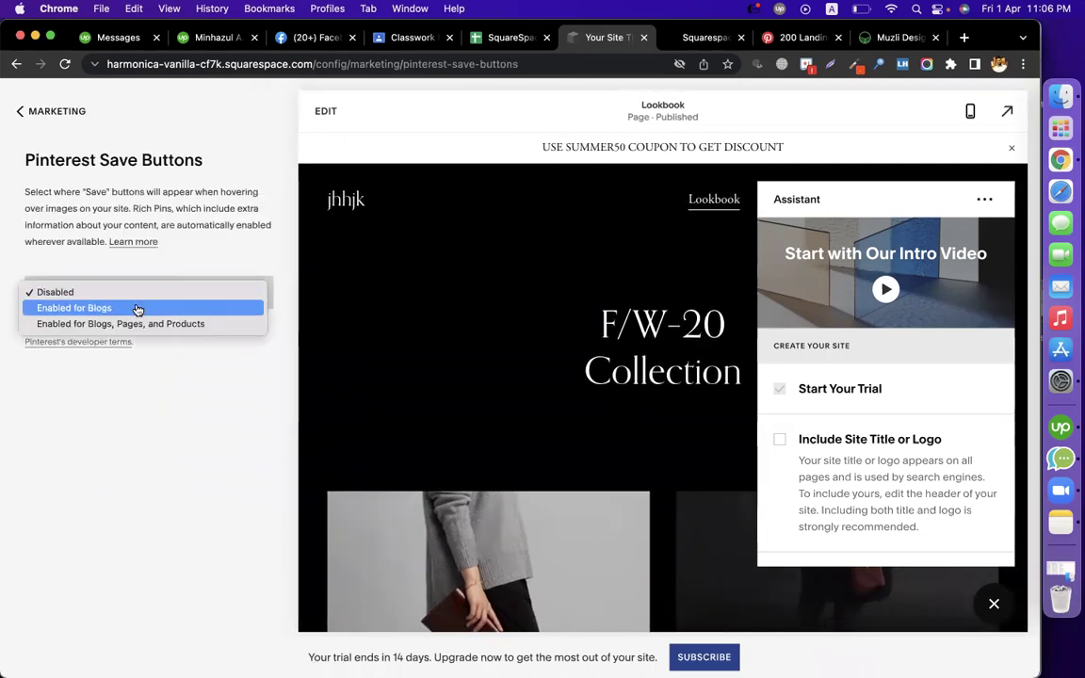
pyautogui.click(221, 323)
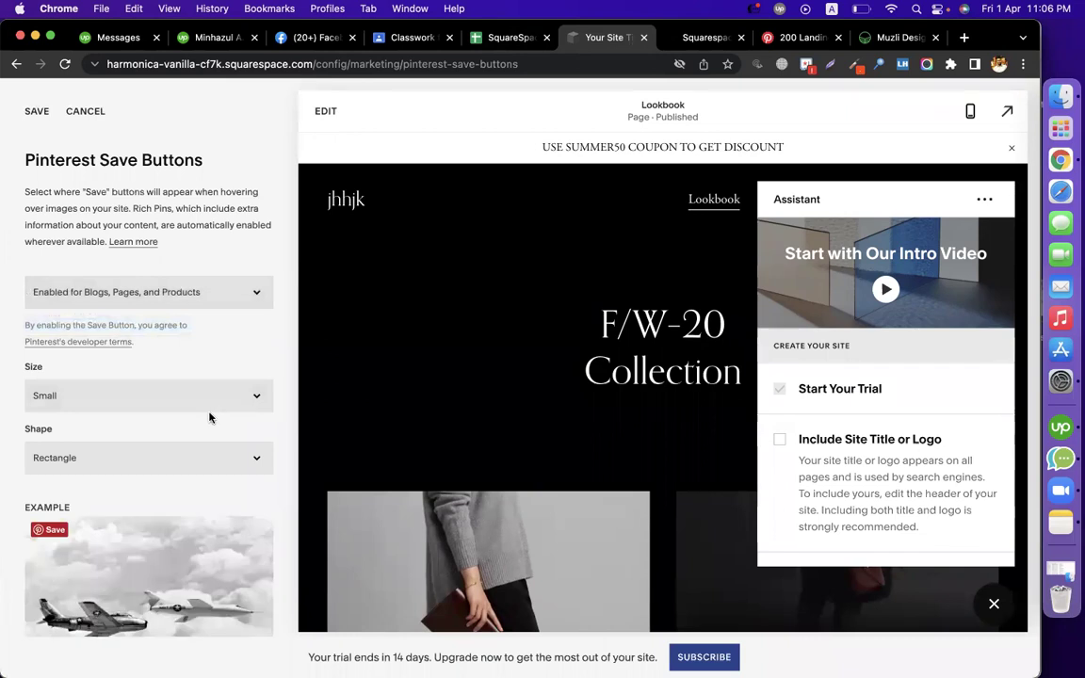
pyautogui.scroll(-8, 565, 396)
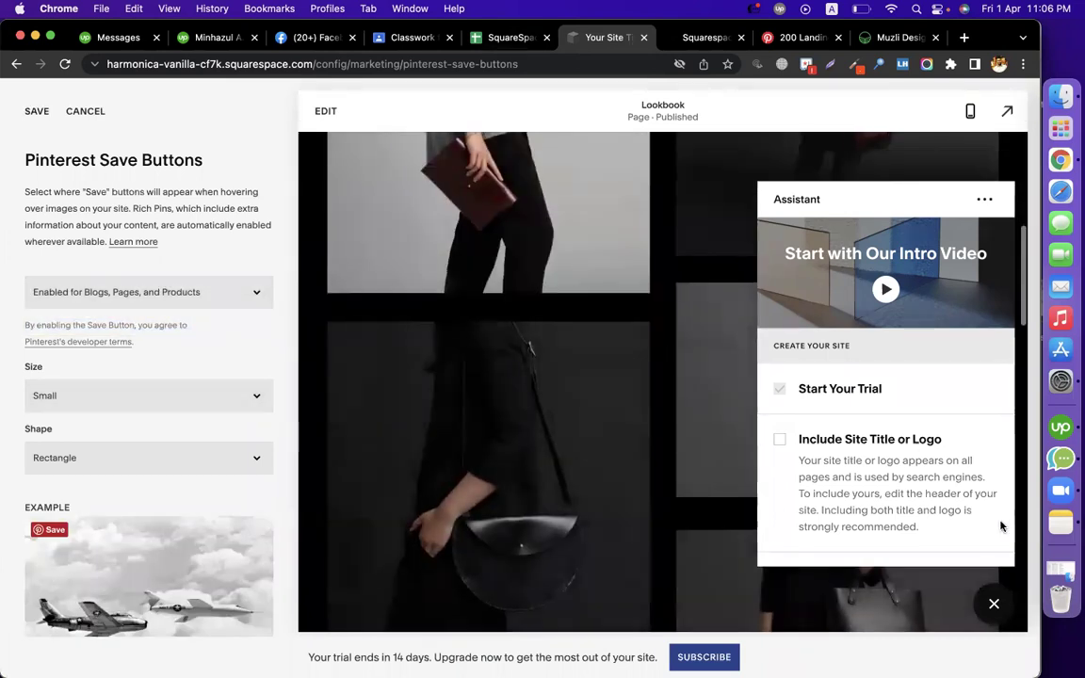
pyautogui.click(992, 605)
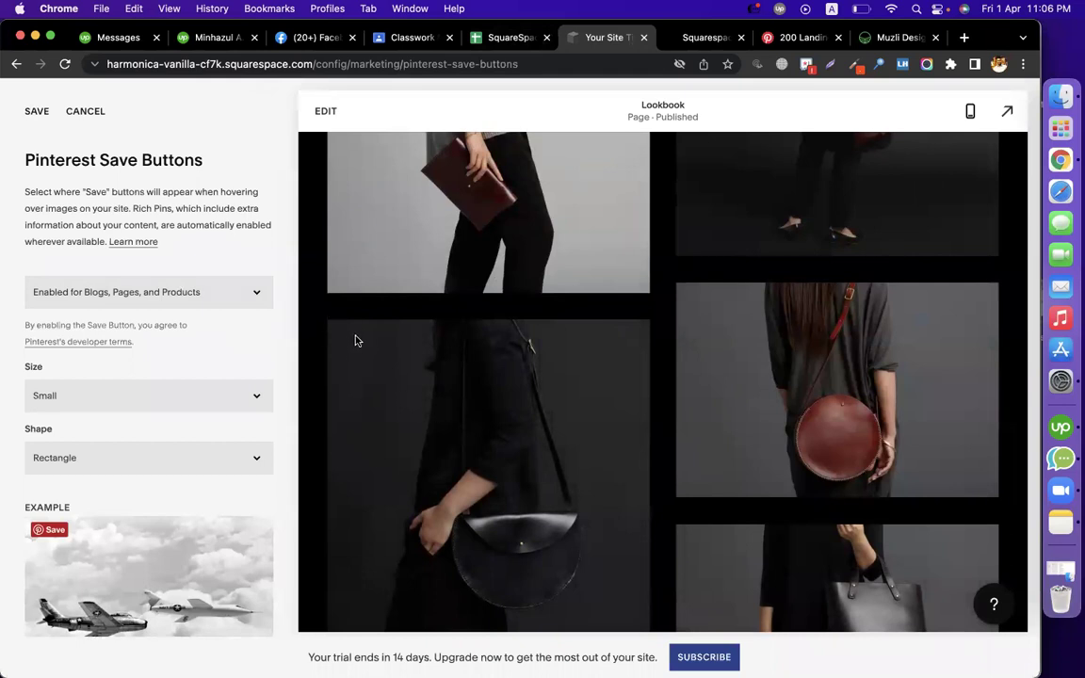
# Set the Save button size to Large and shape to Circle
pyautogui.scroll(-2, 104, 381)
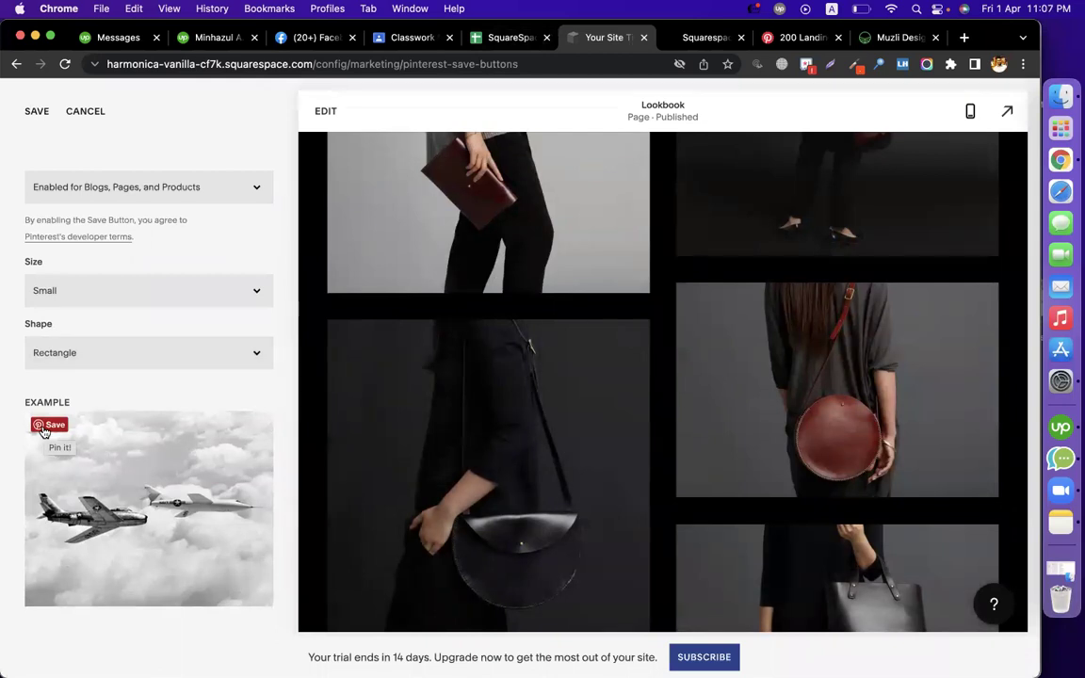
pyautogui.click(184, 290)
pyautogui.click(122, 307)
pyautogui.click(65, 358)
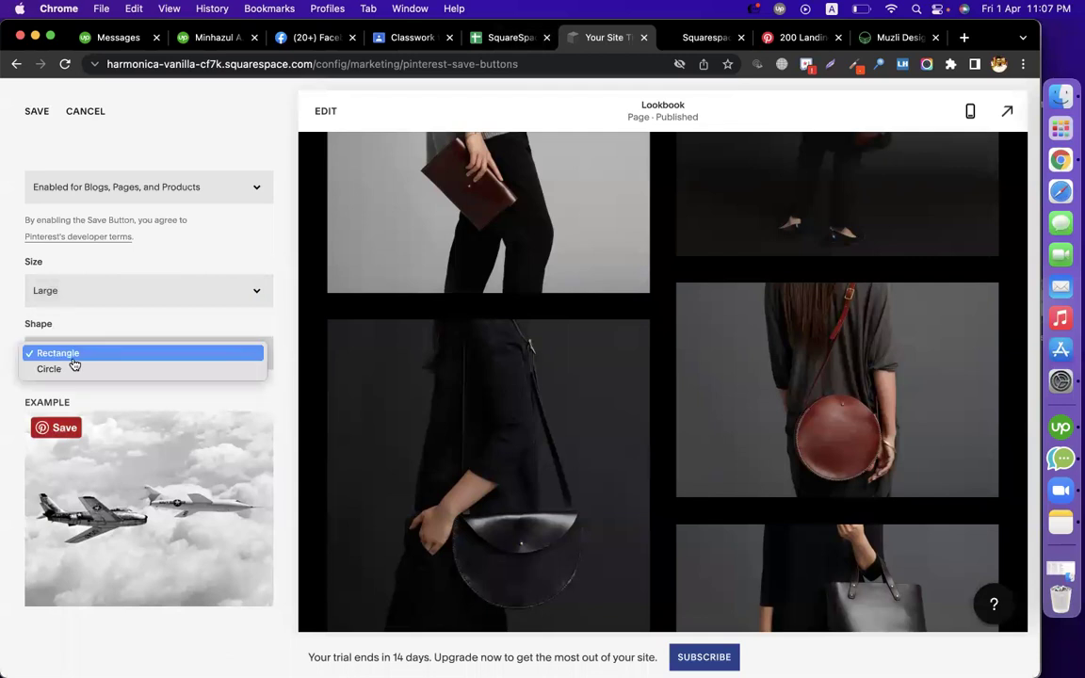
pyautogui.click(73, 368)
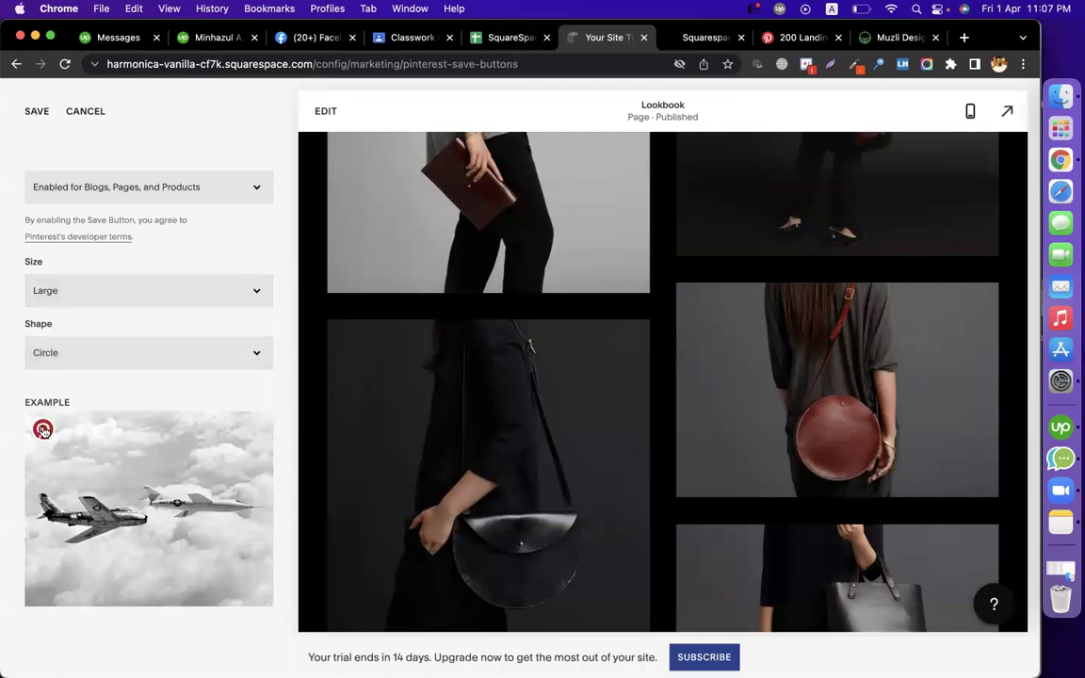
pyautogui.scroll(2, 125, 339)
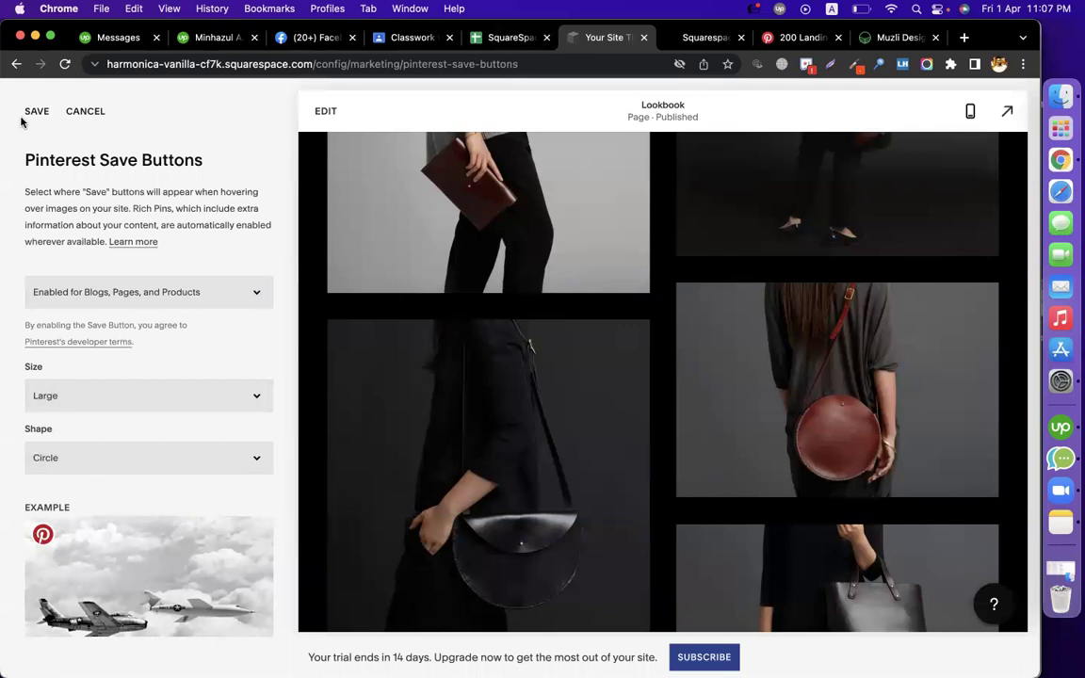
# Save the Pinterest Save button settings and open the Course Contents sheet
pyautogui.click(508, 38)
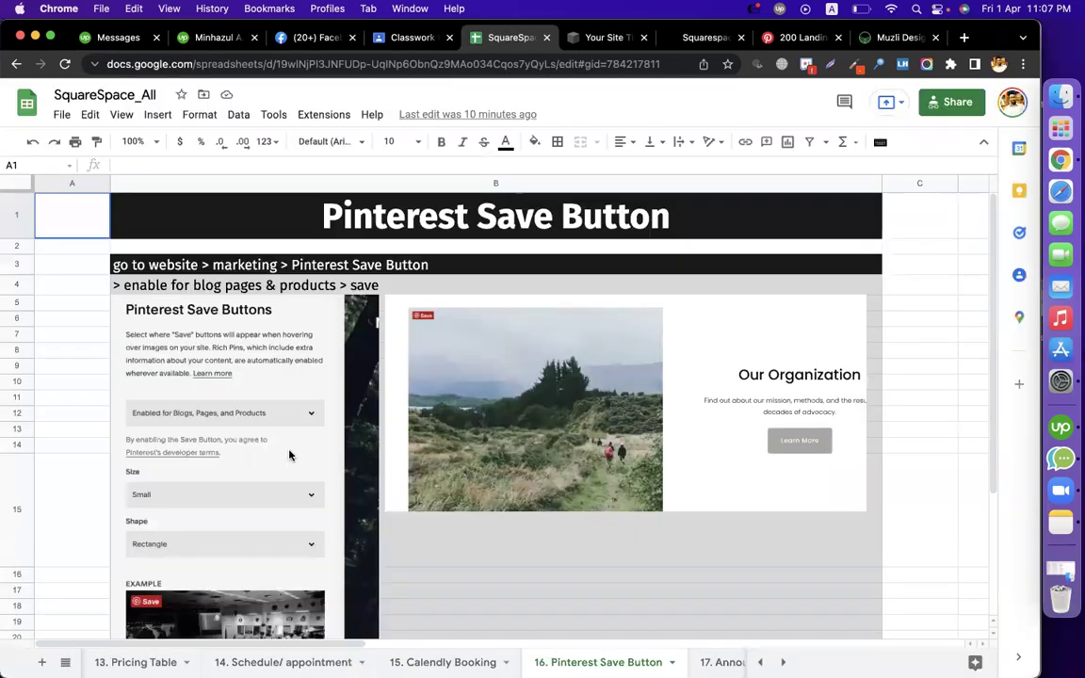
pyautogui.click(65, 662)
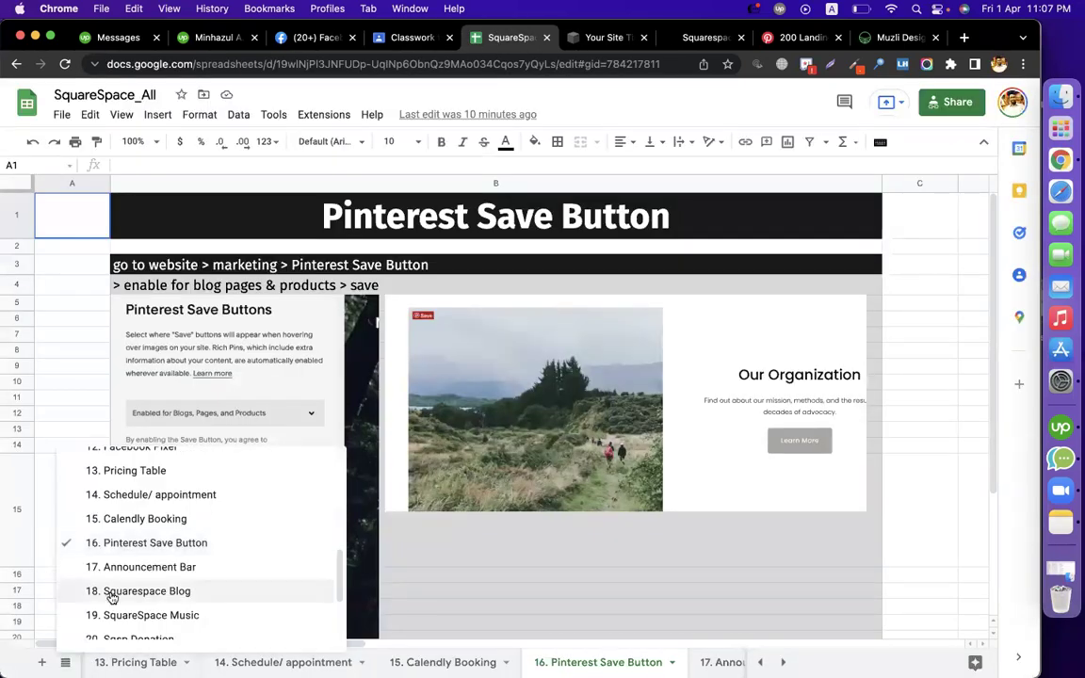
pyautogui.scroll(10, 109, 594)
pyautogui.click(119, 464)
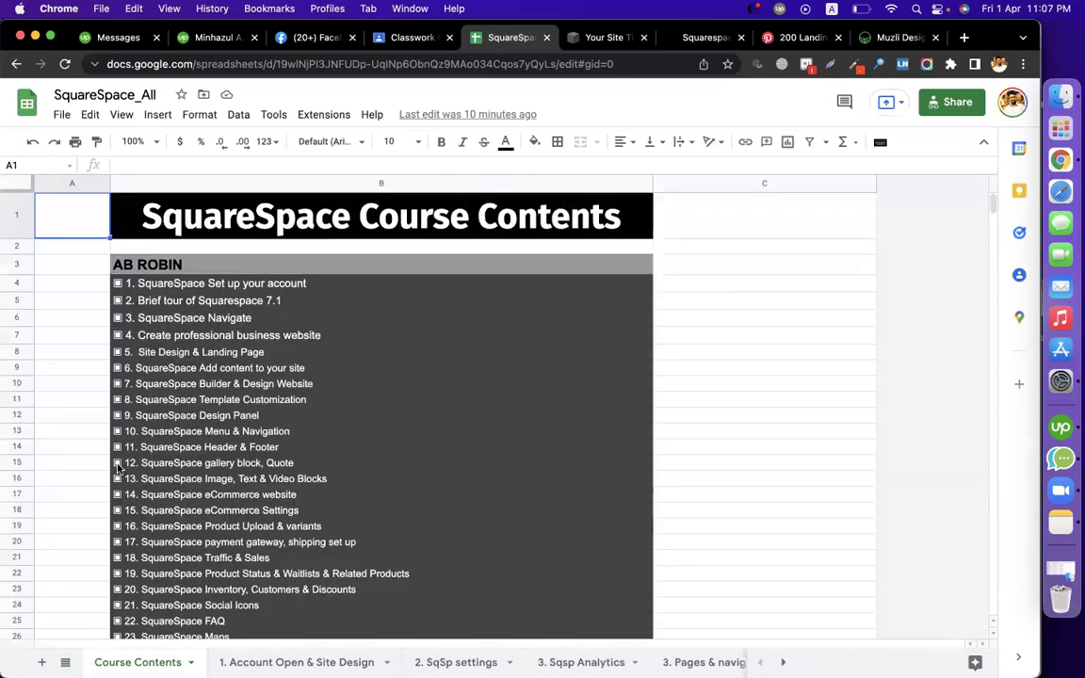
# Review the course topics, then show the browser profile list from the Land-book Muzli tab
pyautogui.scroll(-10, 371, 480)
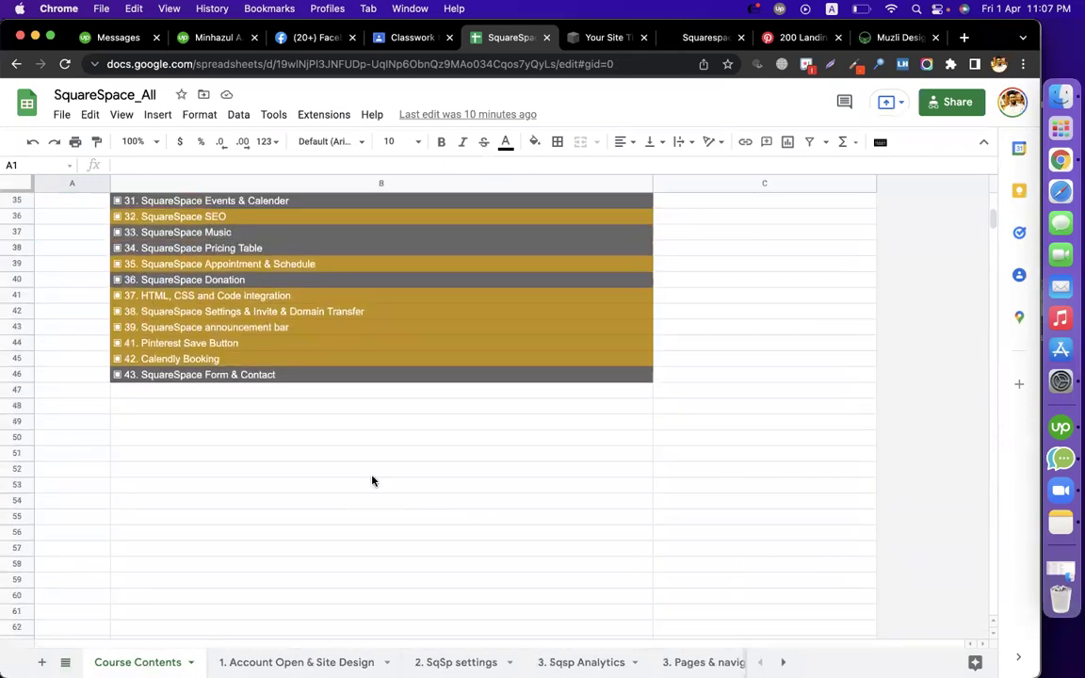
pyautogui.scroll(2, 371, 480)
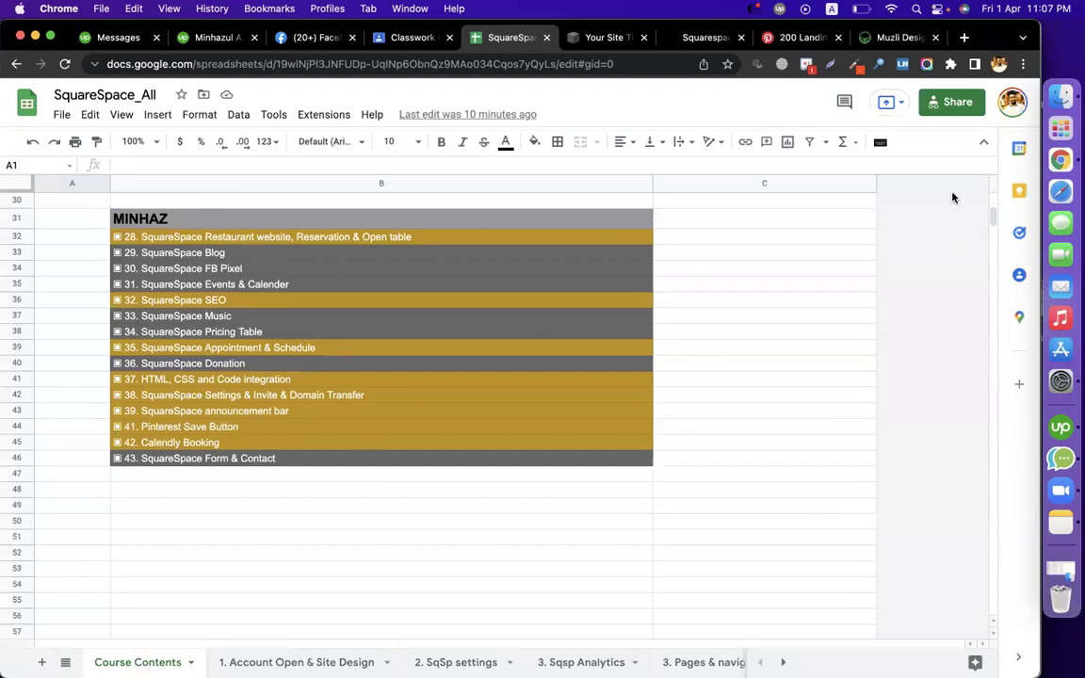
pyautogui.click(891, 39)
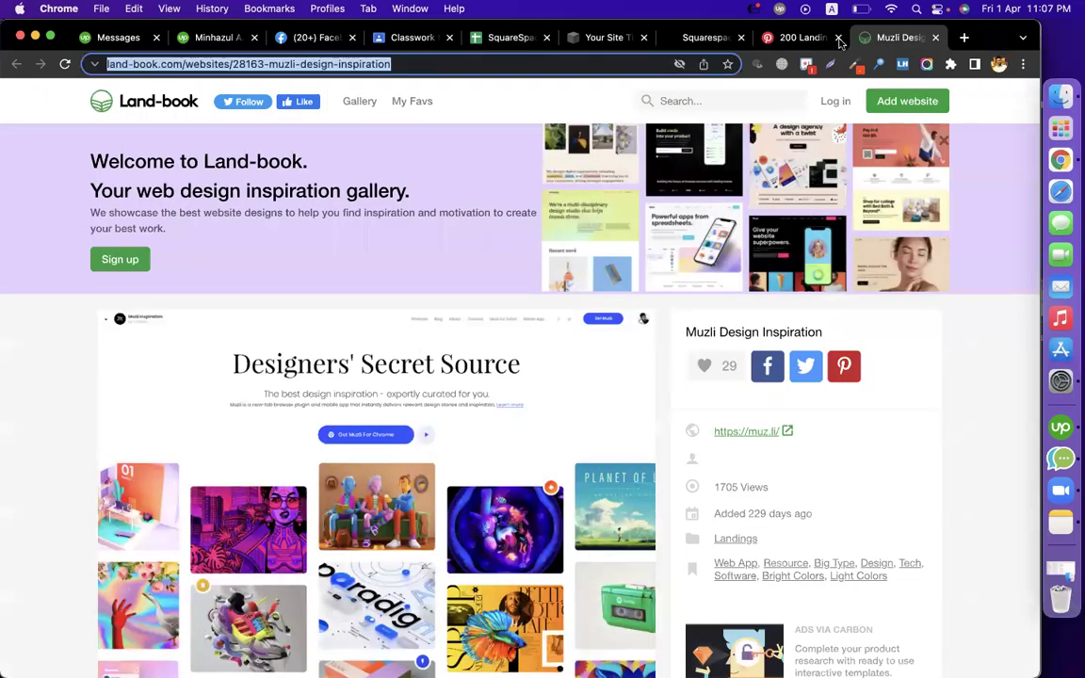
pyautogui.click(997, 64)
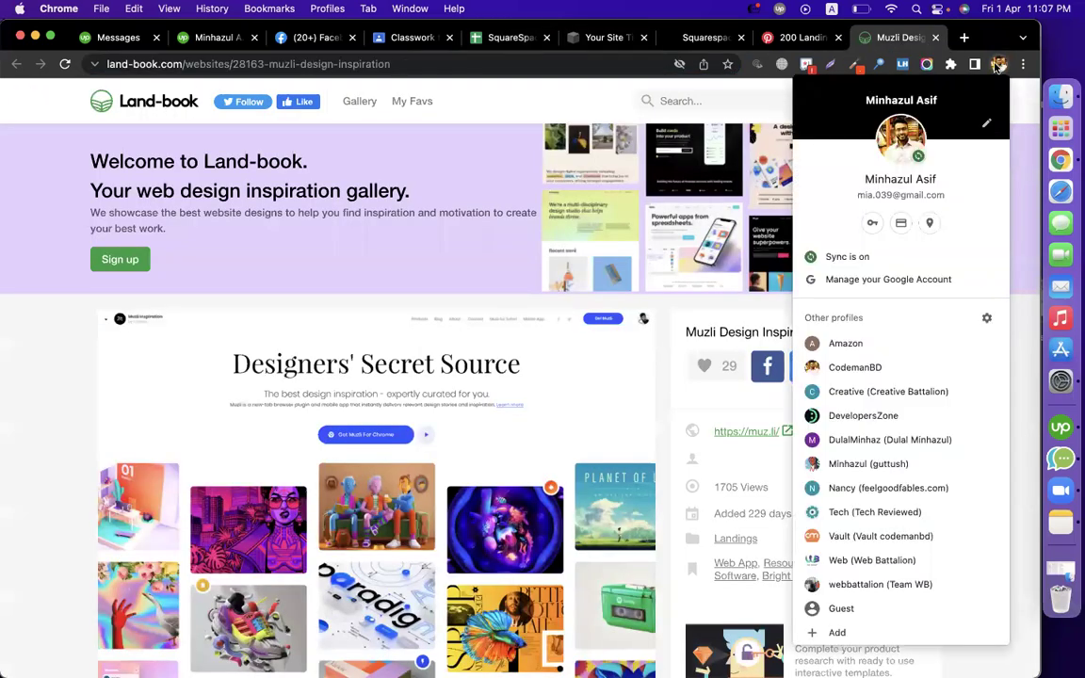
# In a new window under another Chrome profile, search Google for calendly and open calendly.com
pyautogui.click(873, 511)
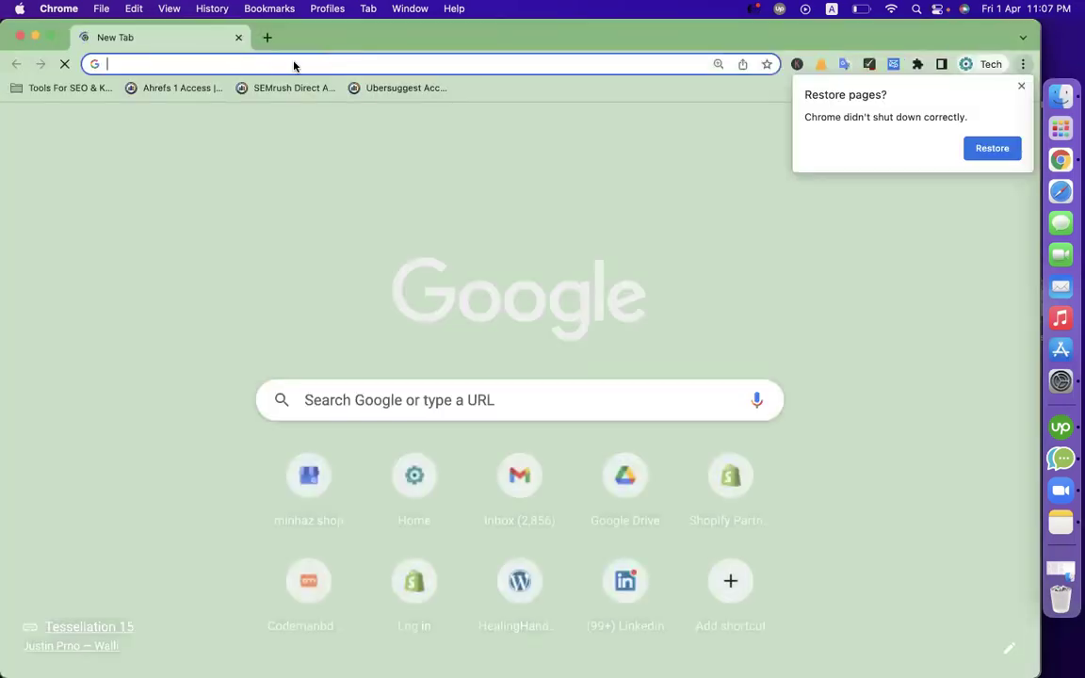
pyautogui.write('calen')
pyautogui.press('BackSpace')
pyautogui.write('dly')
pyautogui.press('Return')
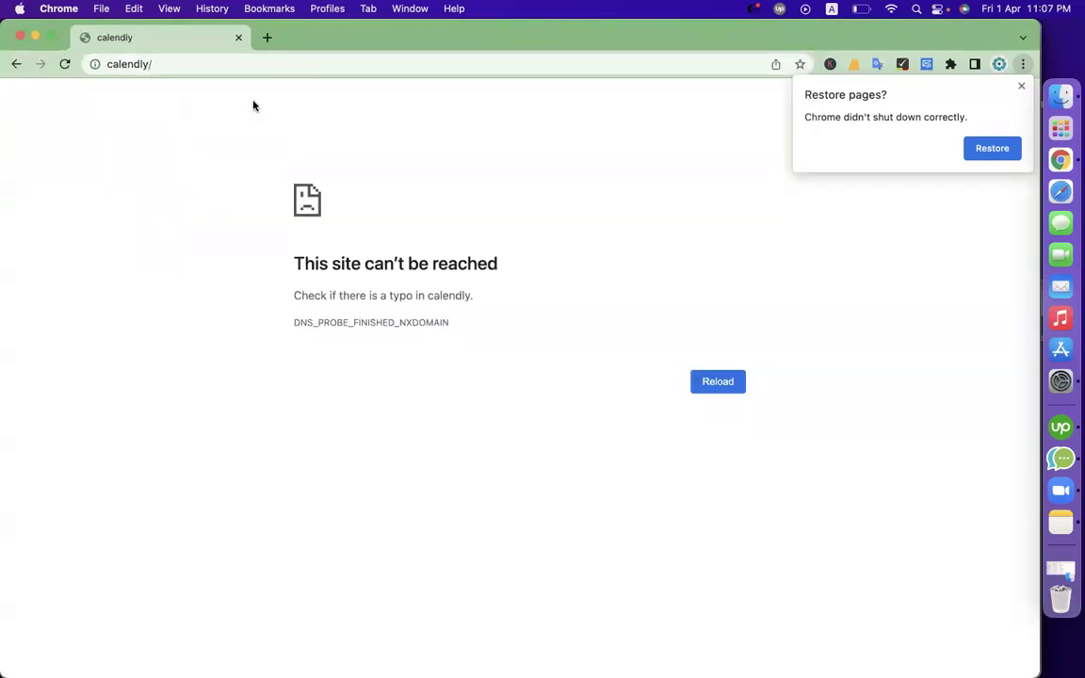
pyautogui.click(170, 64)
pyautogui.press('BackSpace')
pyautogui.press('Return')
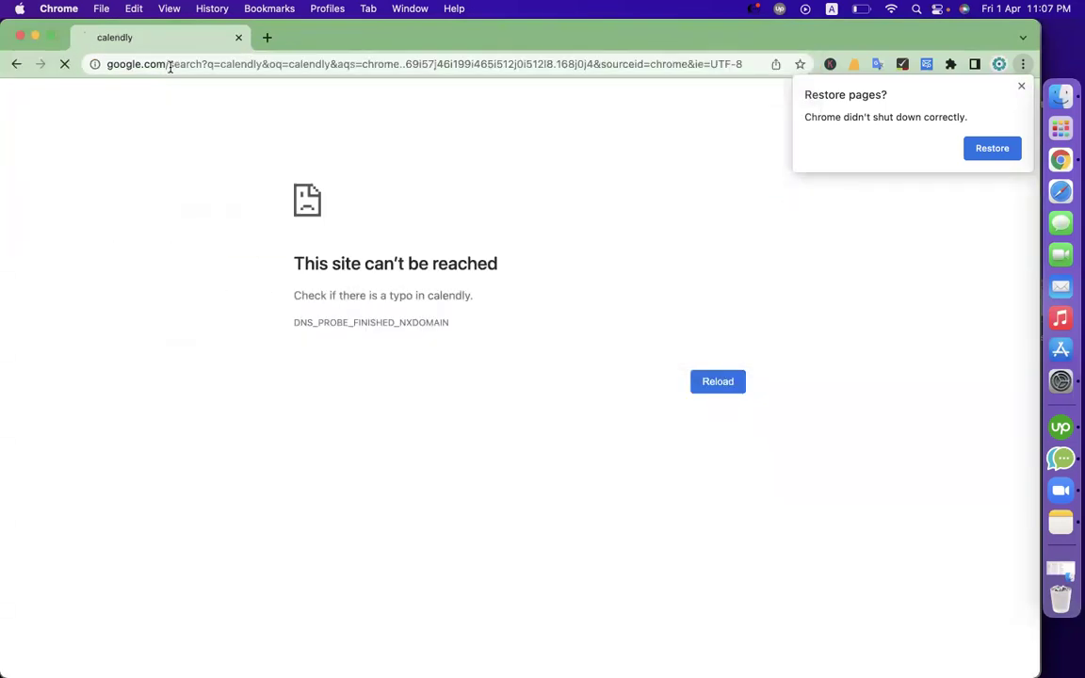
pyautogui.click(197, 244)
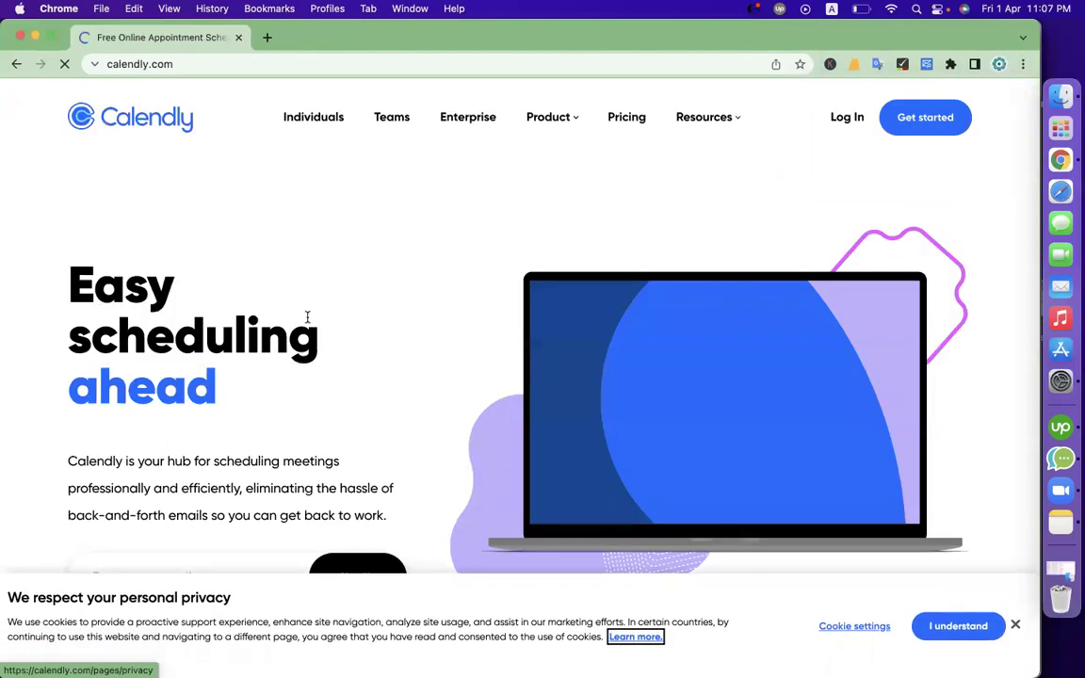
# Visit Calendly's Log In page, return to the homepage, and start sign-up
pyautogui.click(845, 122)
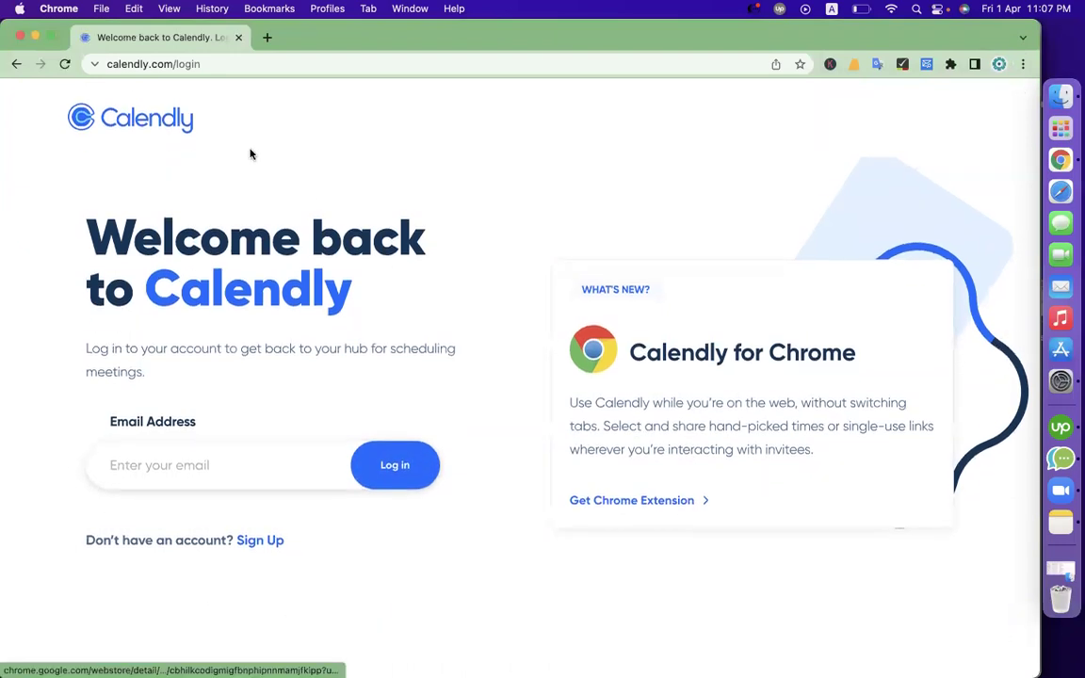
pyautogui.click(120, 115)
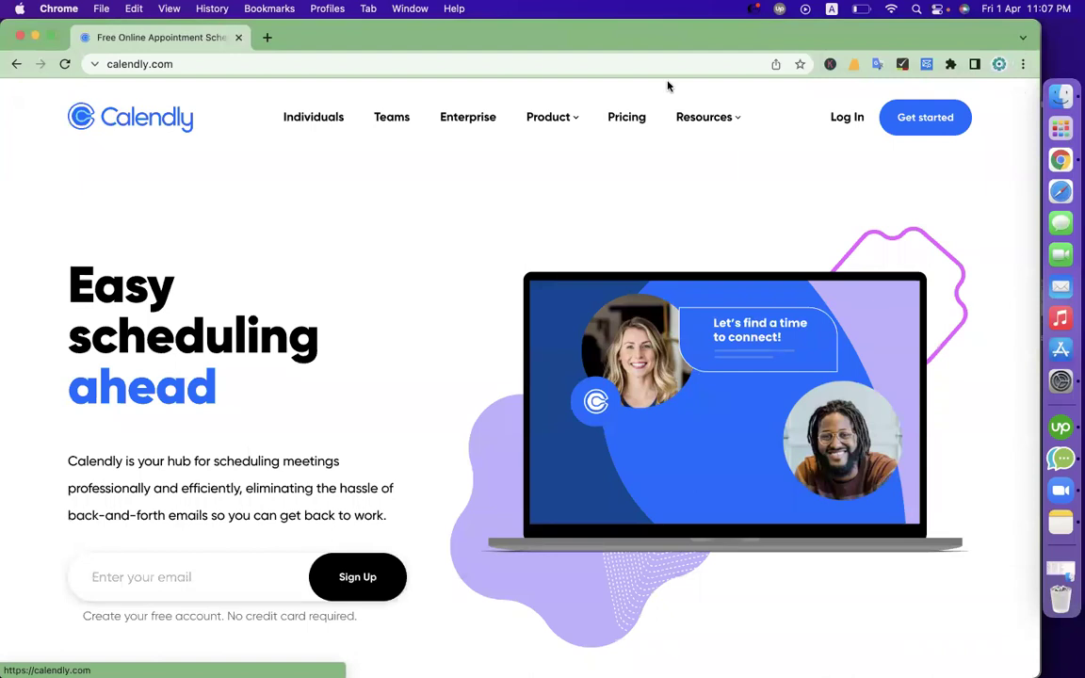
pyautogui.click(921, 120)
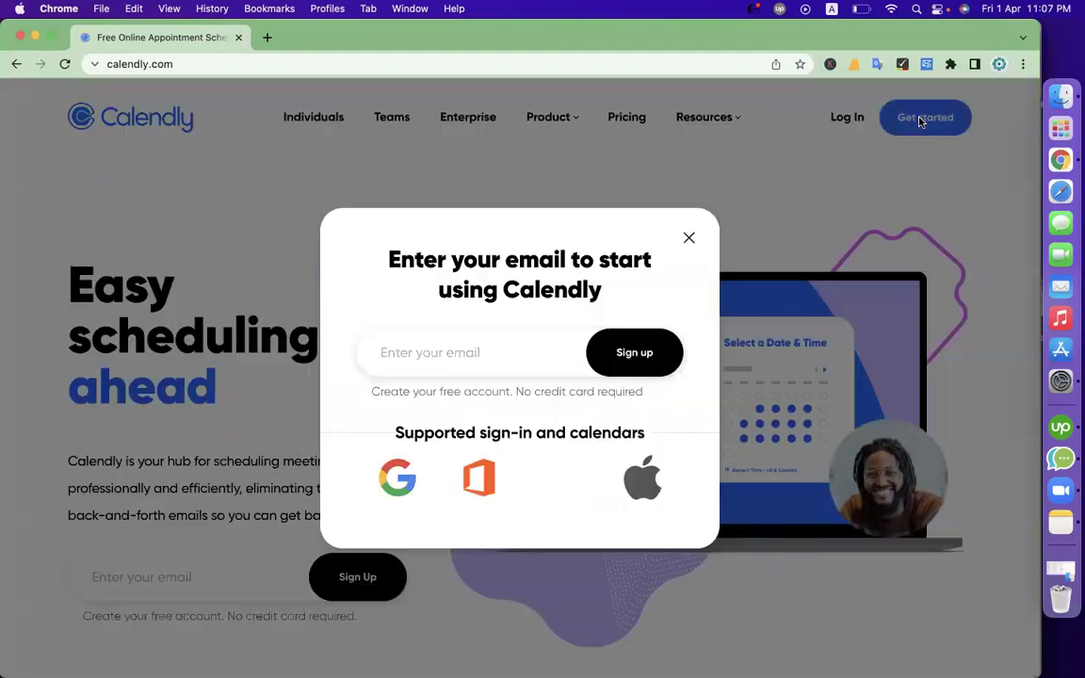
# Copy the Google account's email address from its account management page
pyautogui.click(527, 351)
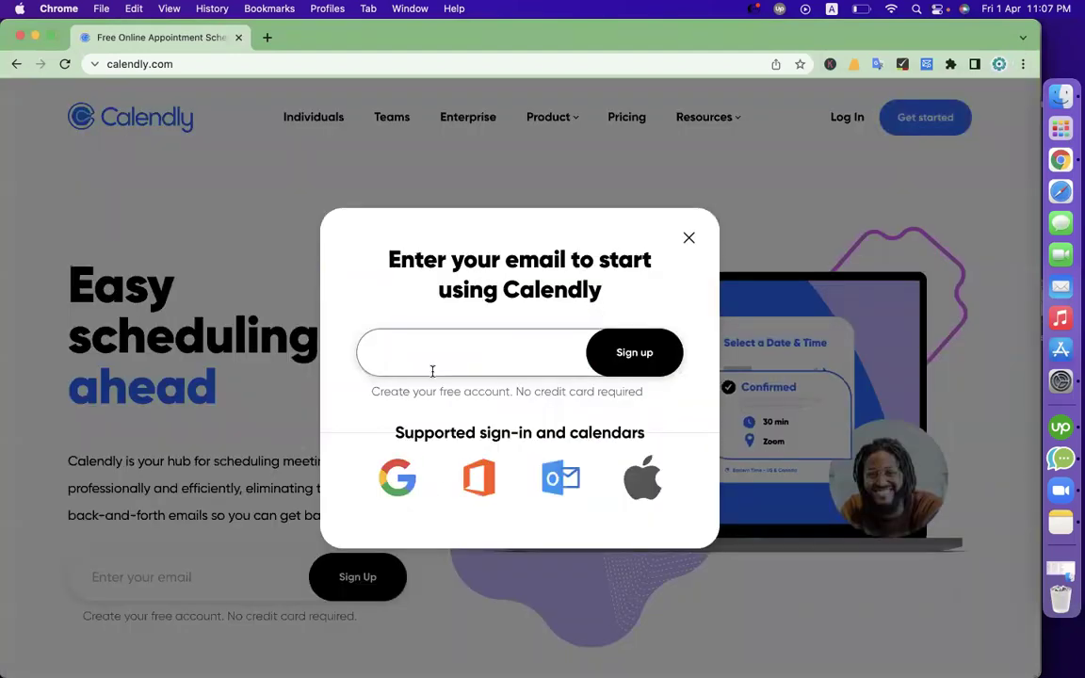
pyautogui.click(268, 37)
pyautogui.click(998, 63)
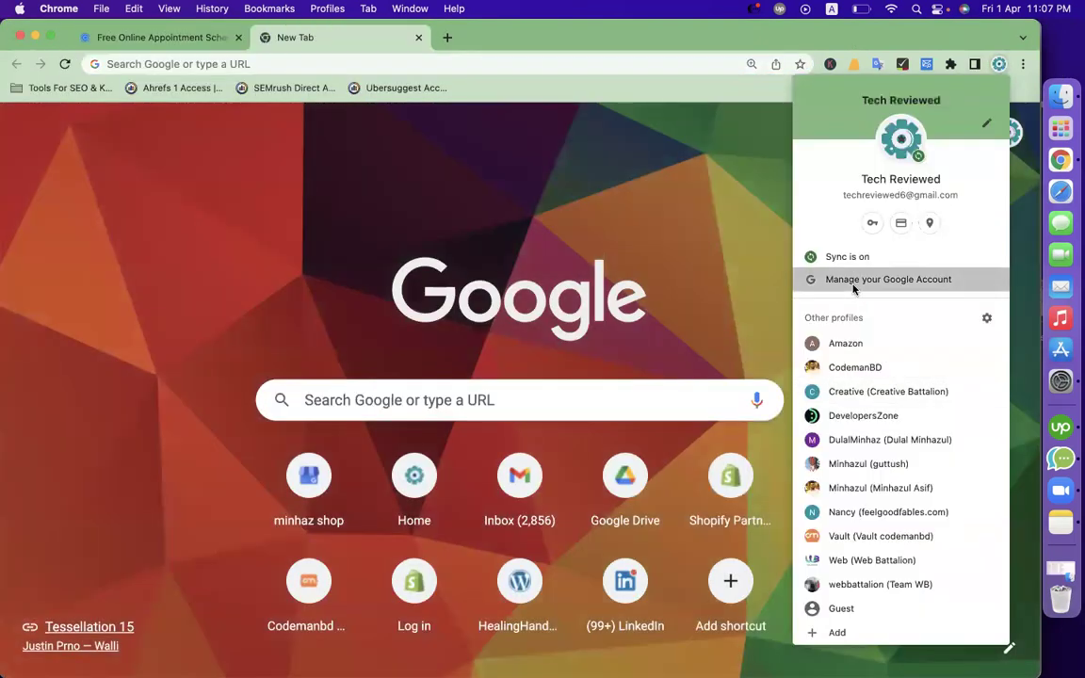
pyautogui.click(819, 281)
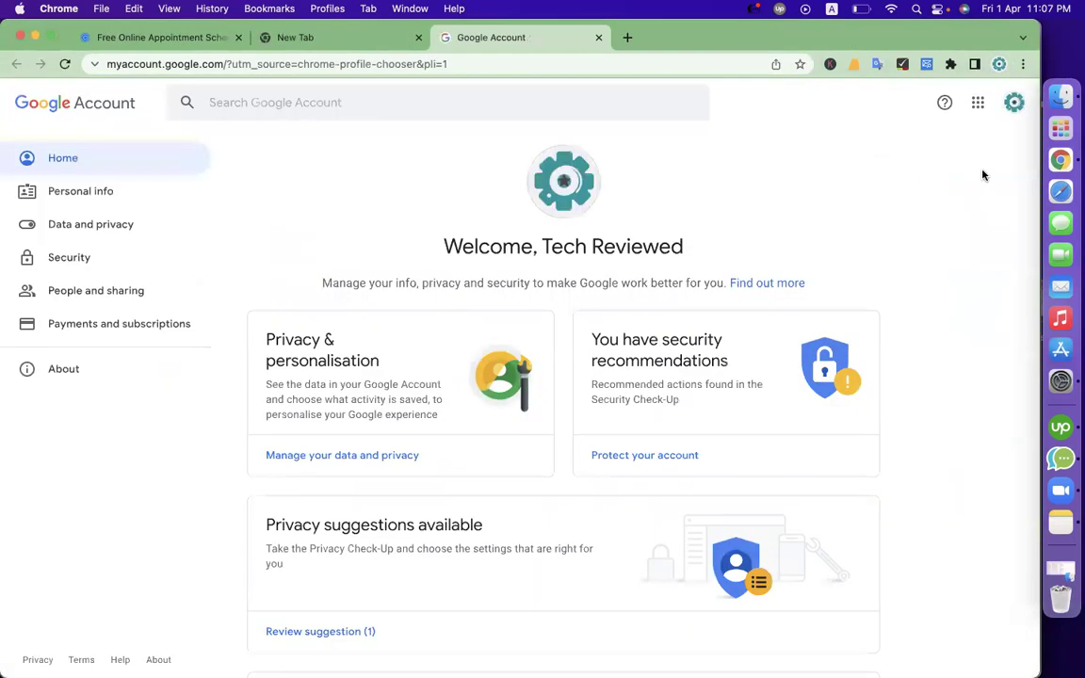
pyautogui.click(1013, 102)
pyautogui.tripleClick(904, 236)
pyautogui.rightClick(904, 236)
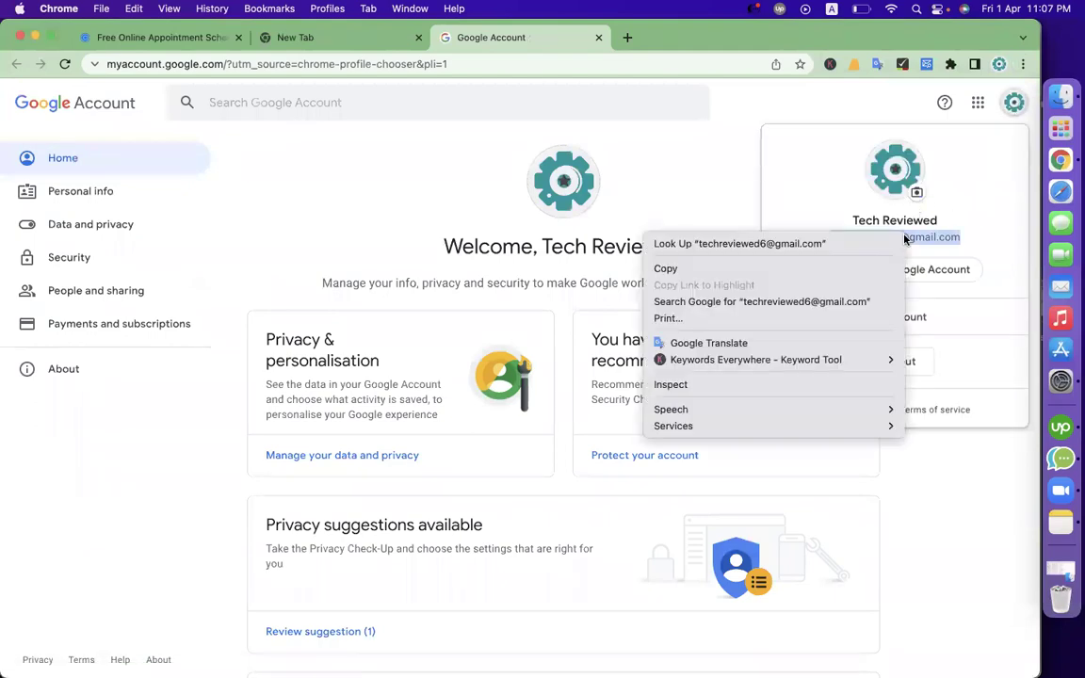
pyautogui.click(697, 268)
# Submit the copied email in Calendly's sign-up popup
pyautogui.click(158, 37)
pyautogui.press('Return')
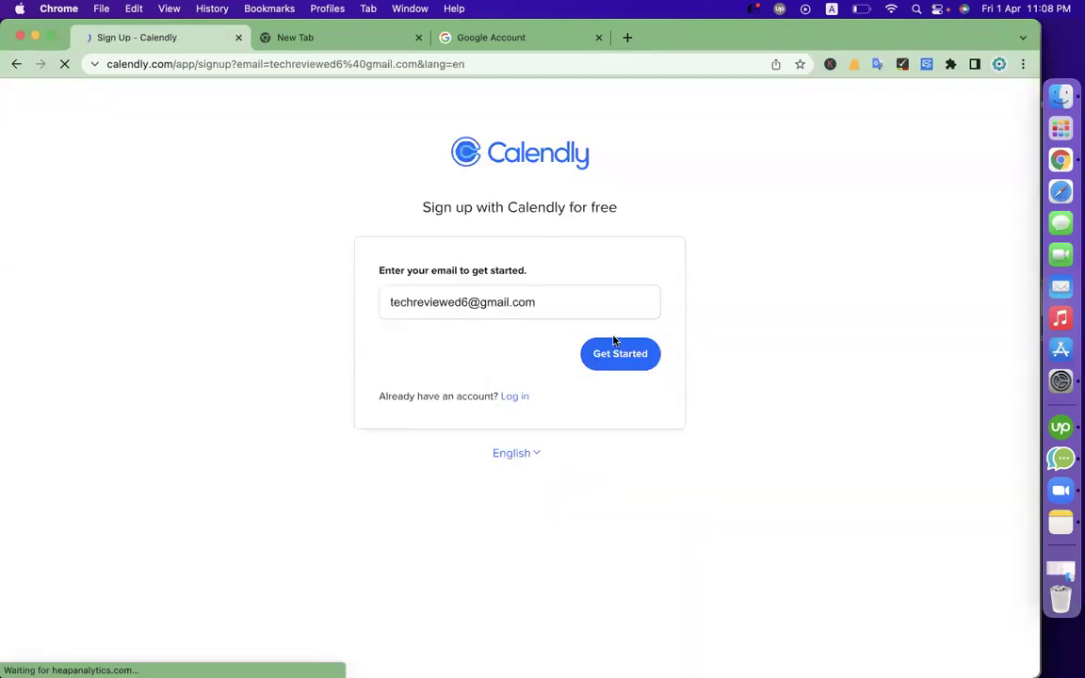
pyautogui.click(613, 341)
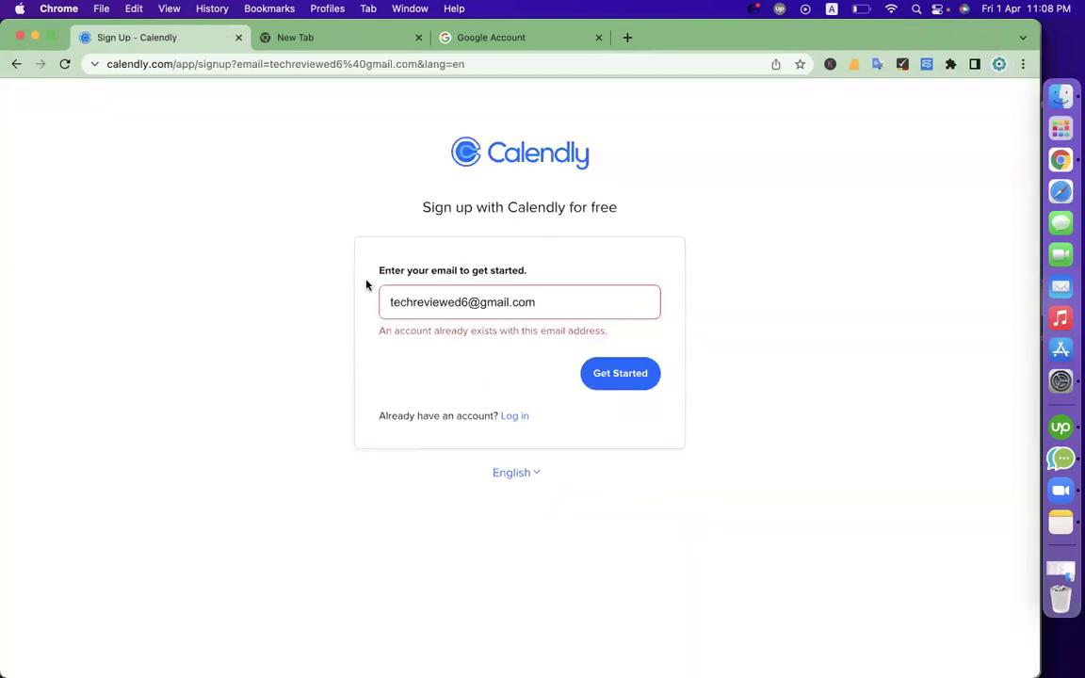
# Log in to Calendly with the existing Google account and allow access to its calendars
pyautogui.click(514, 416)
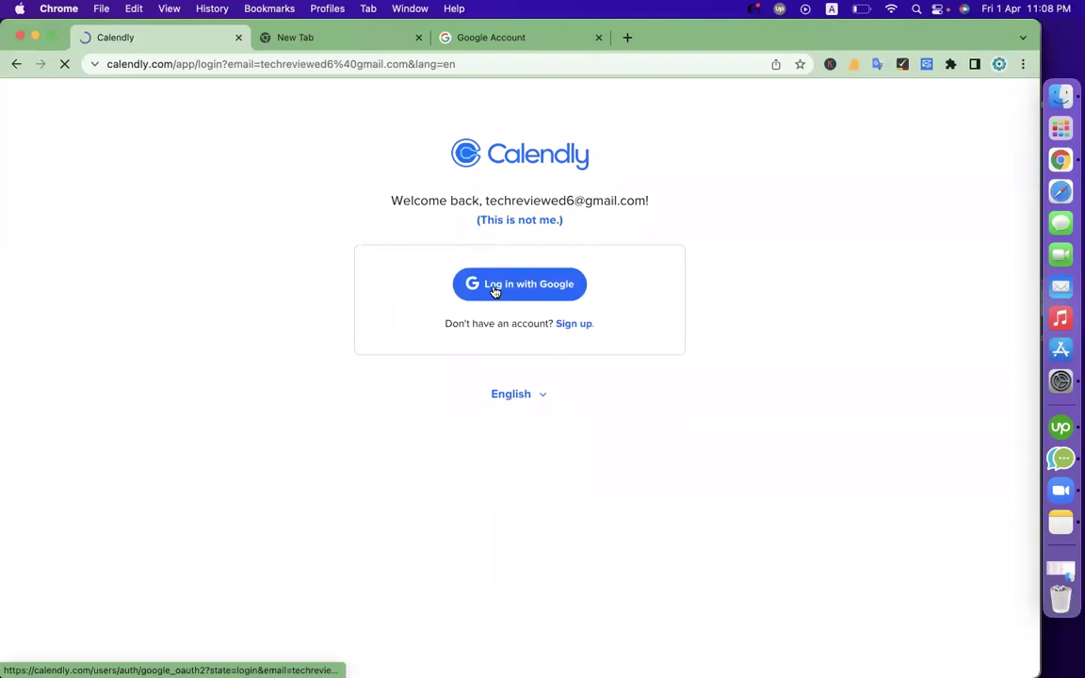
pyautogui.click(473, 373)
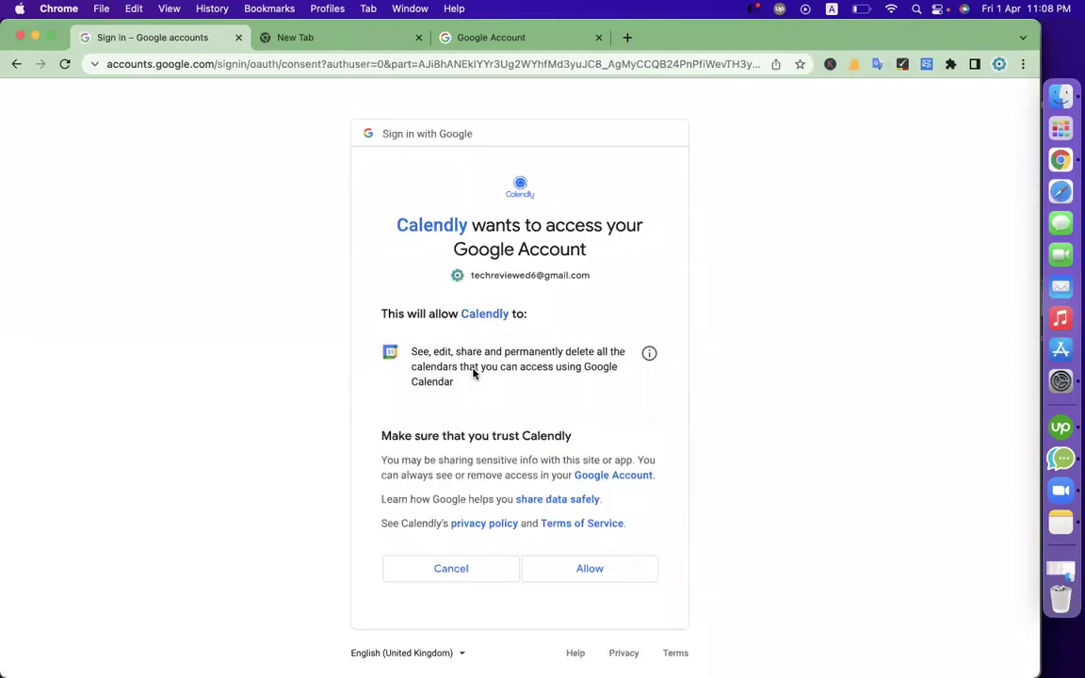
pyautogui.click(592, 578)
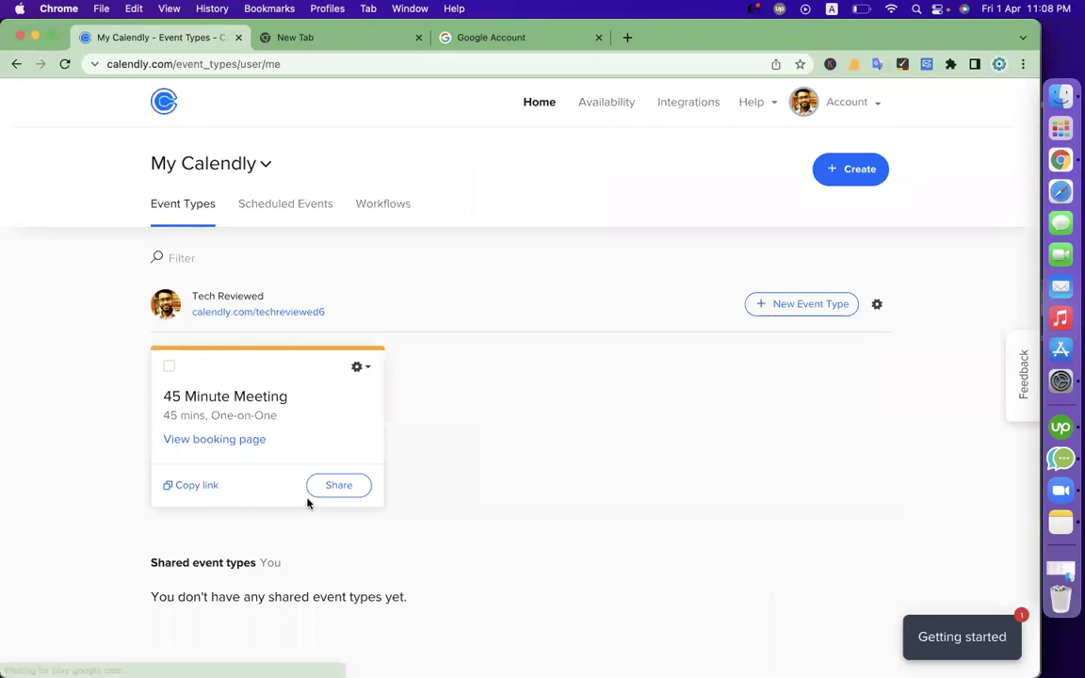
# Open the 45 Minute Meeting event type for editing and expand its event details
pyautogui.click(835, 174)
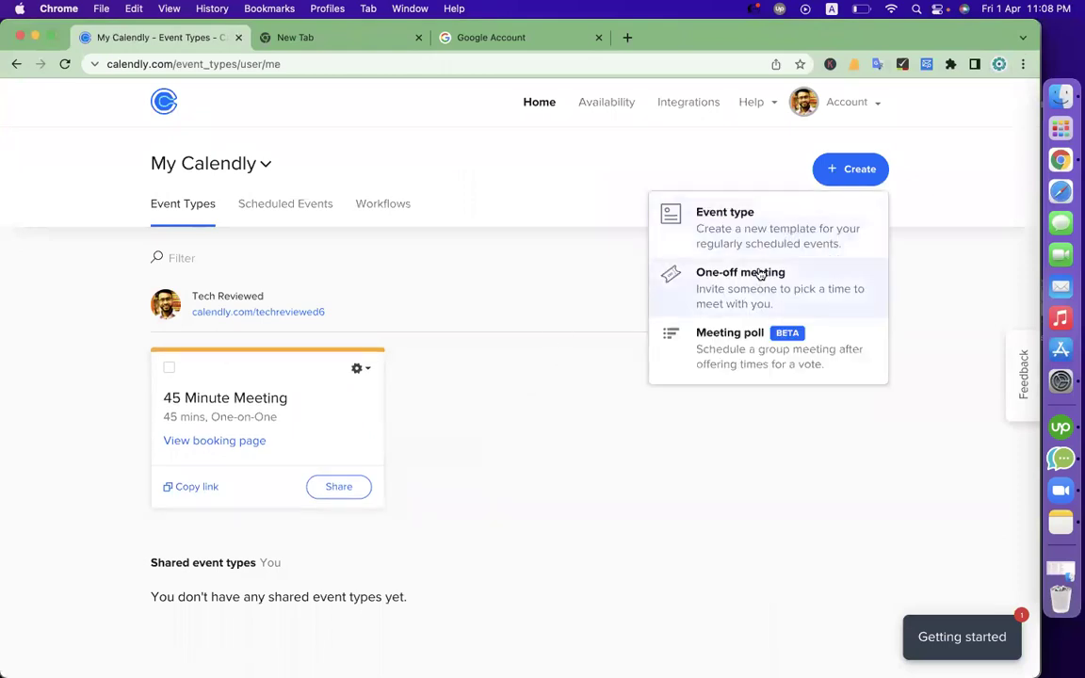
pyautogui.click(530, 295)
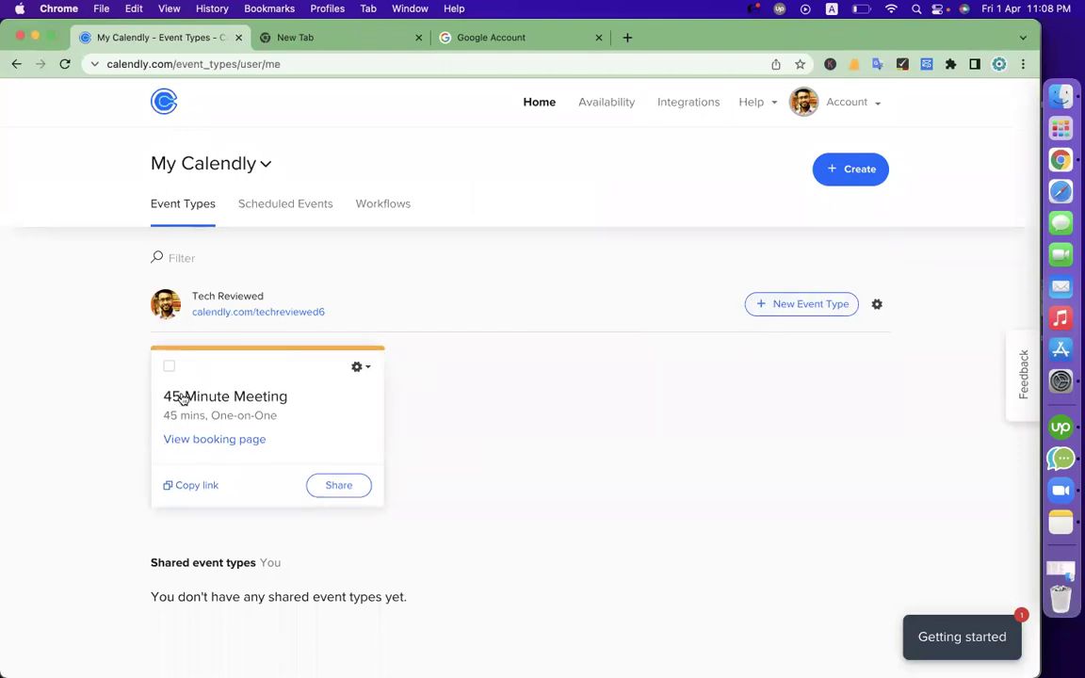
pyautogui.click(359, 367)
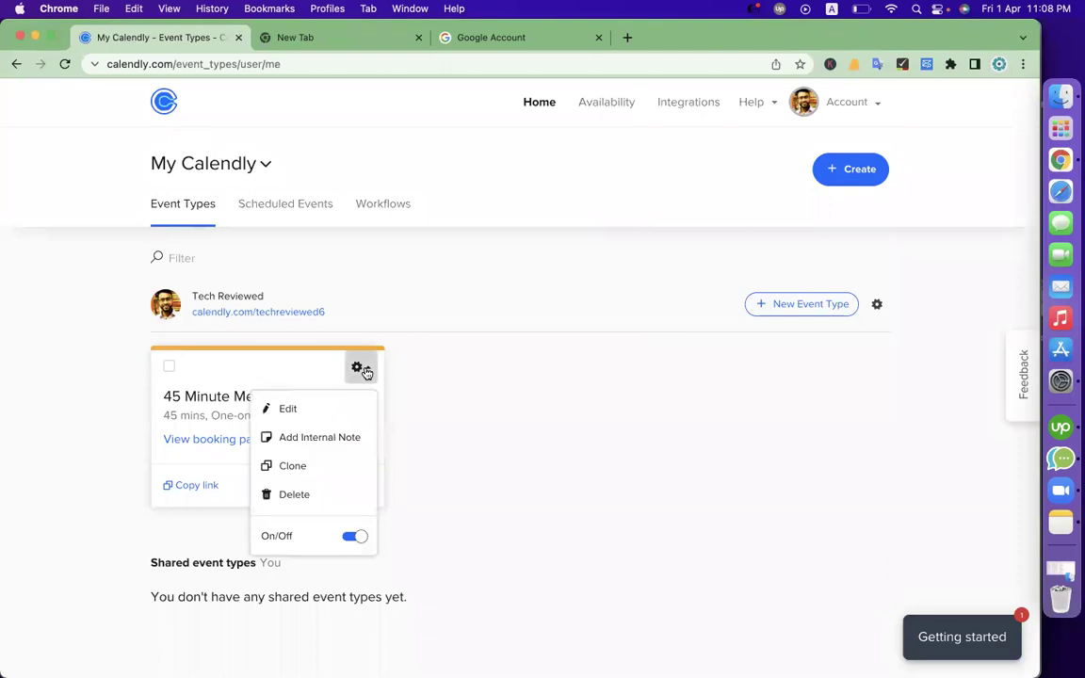
pyautogui.click(330, 415)
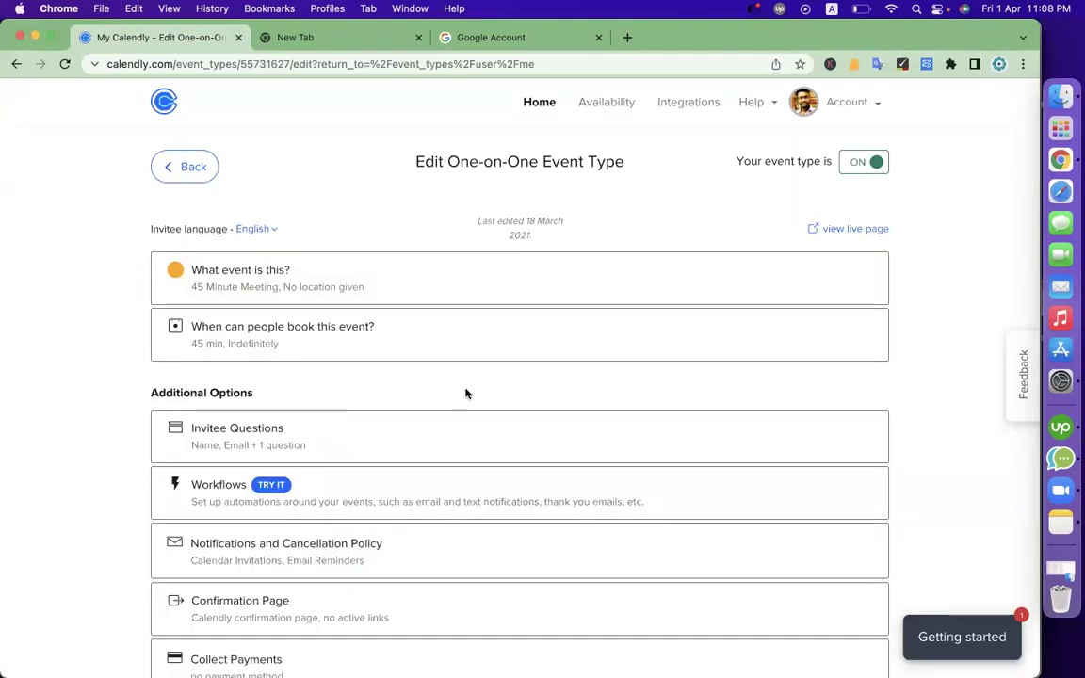
pyautogui.click(322, 280)
# Rename the event to the host's name plus '30 Mints meeting' and set its location to Zoom
pyautogui.tripleClick(320, 360)
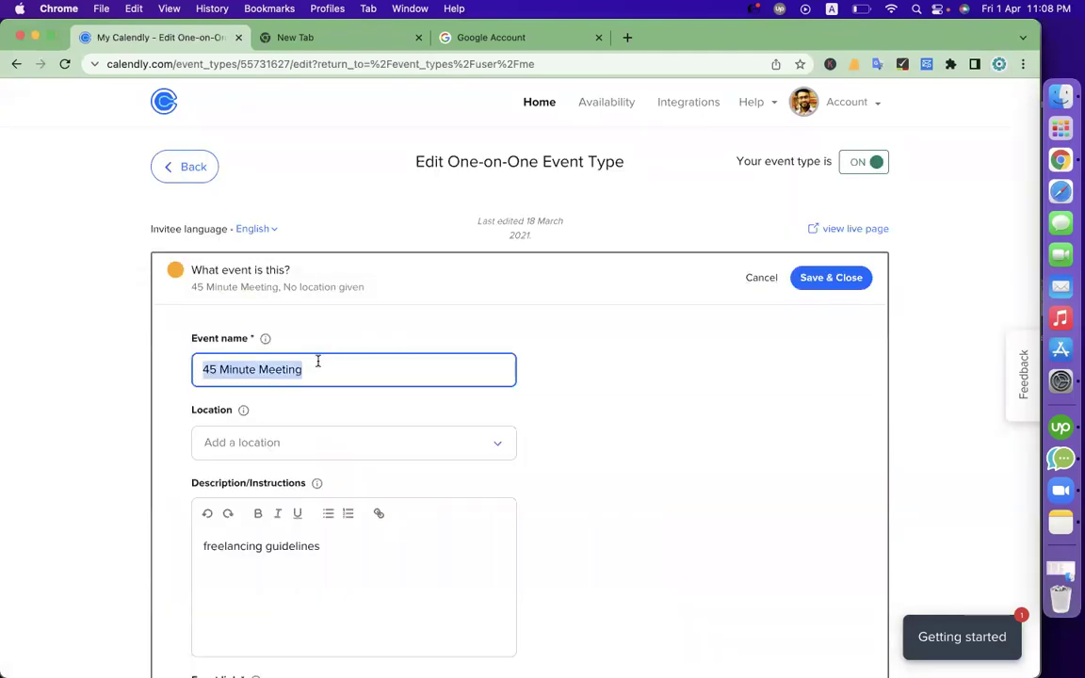
pyautogui.write('Minha')
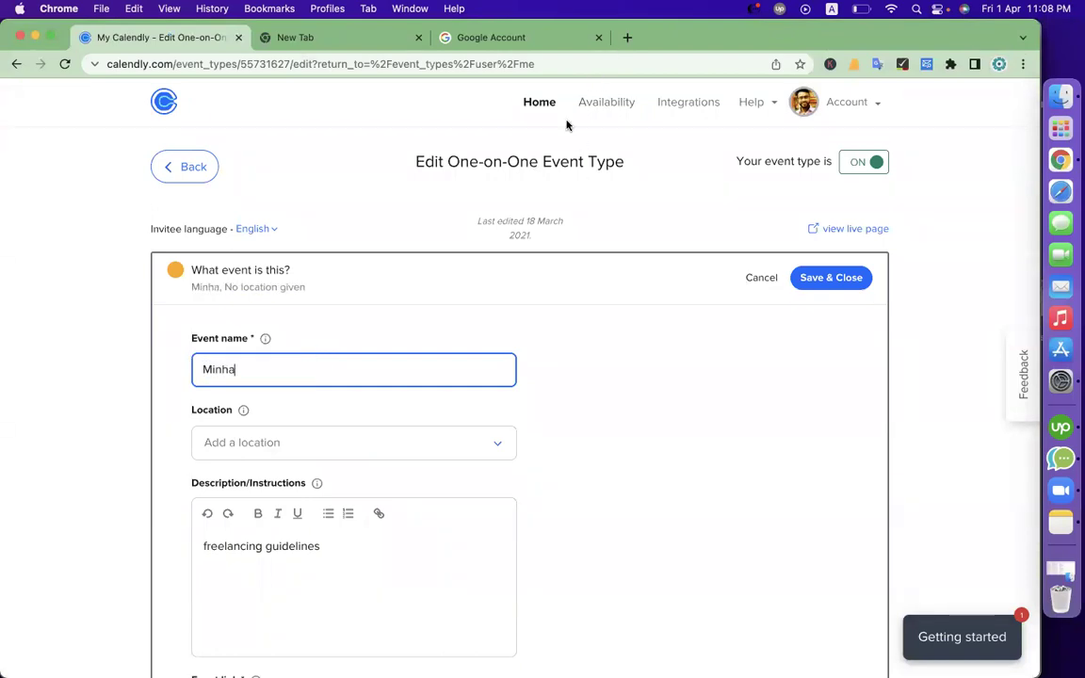
pyautogui.doubleClick(255, 375)
pyautogui.write('Minhazul Asi')
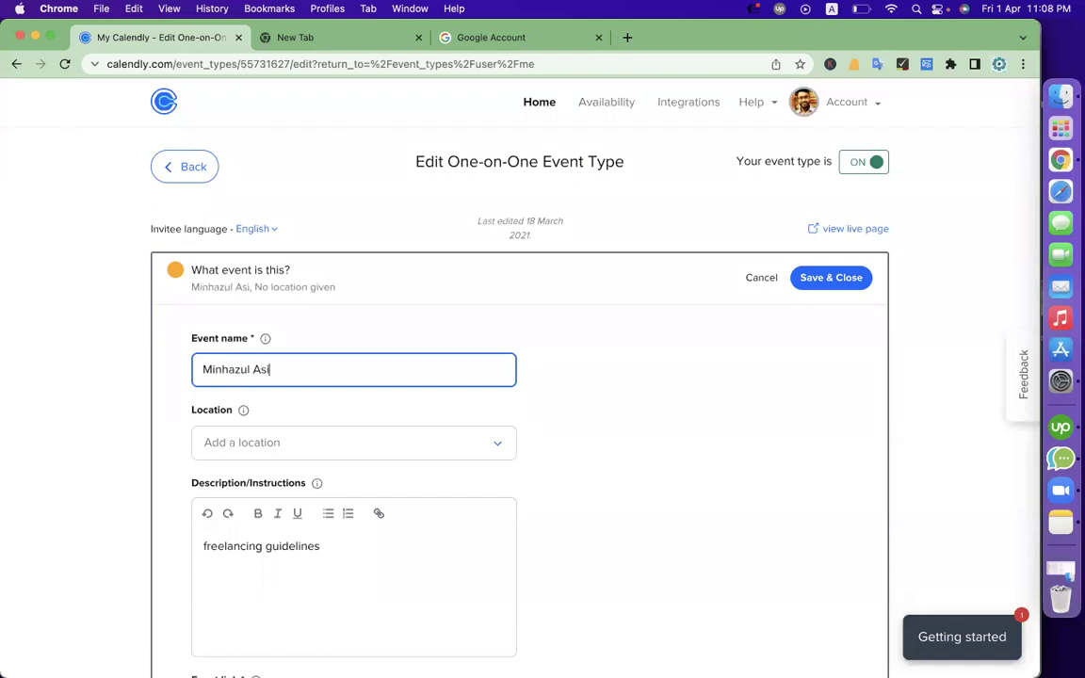
pyautogui.write('f 30 ')
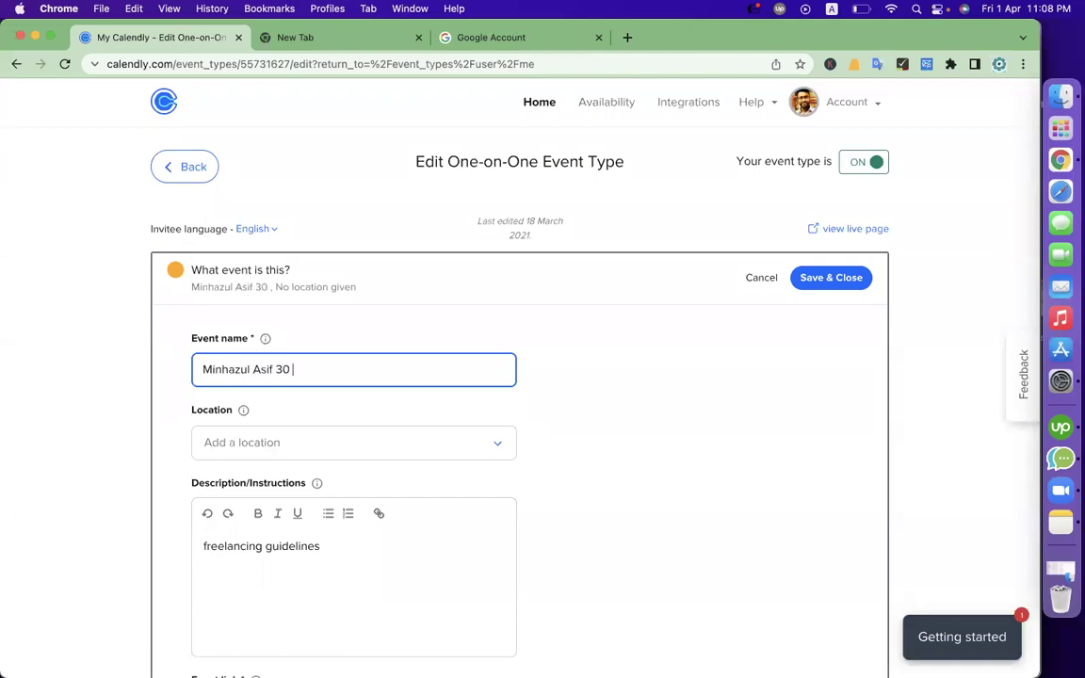
pyautogui.write('Mints meeting')
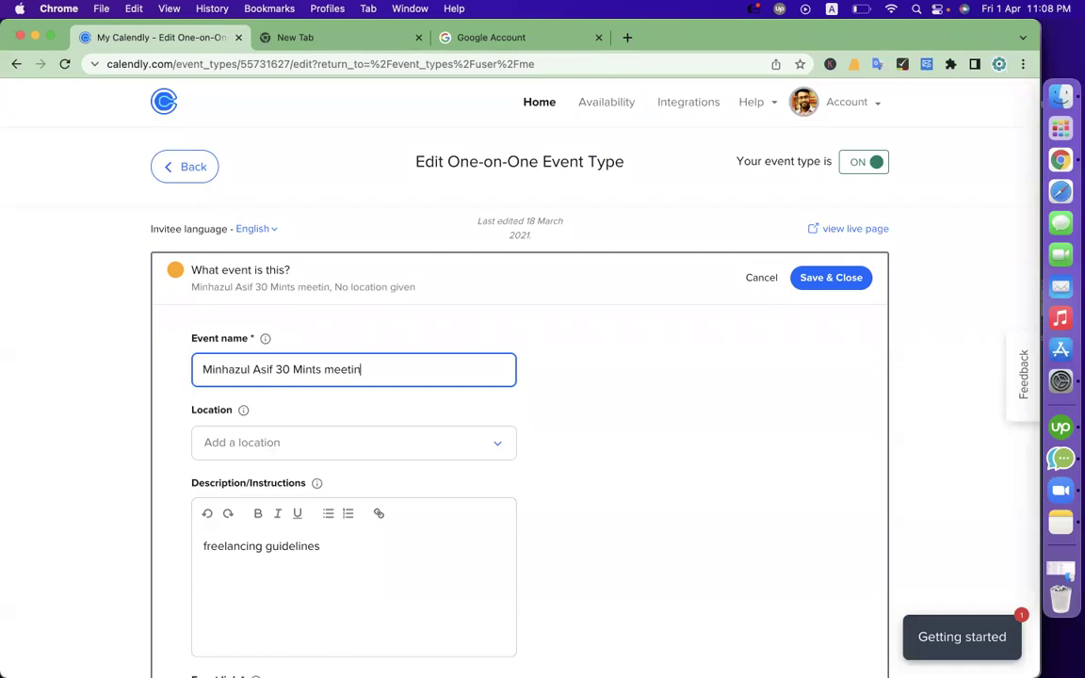
pyautogui.press('super+a')
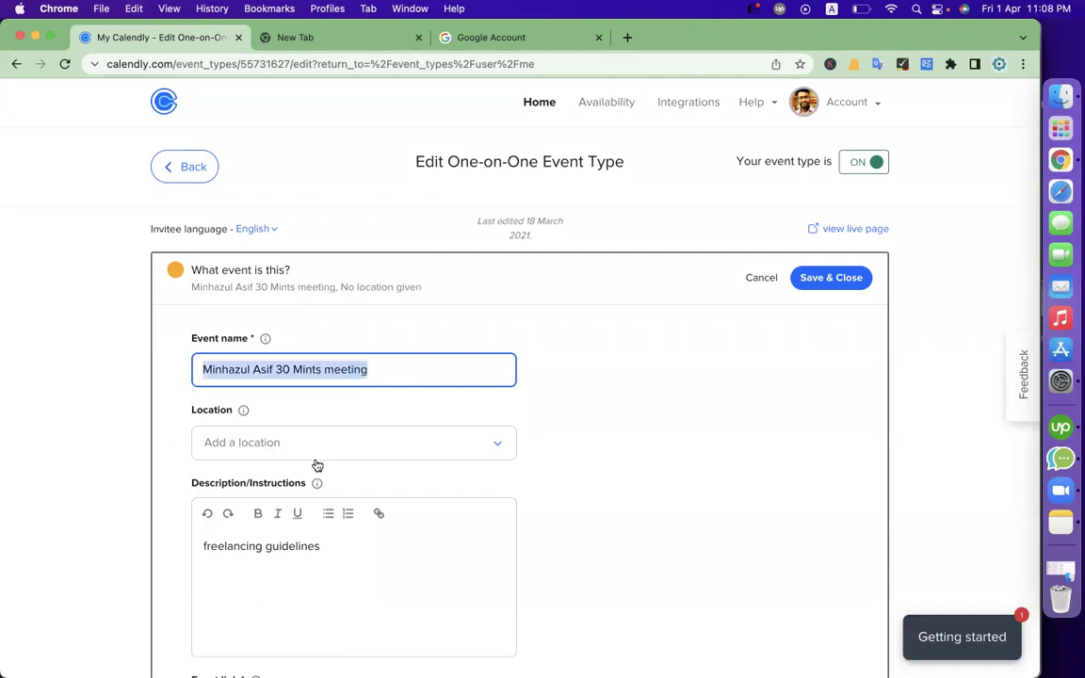
pyautogui.click(317, 459)
pyautogui.click(281, 591)
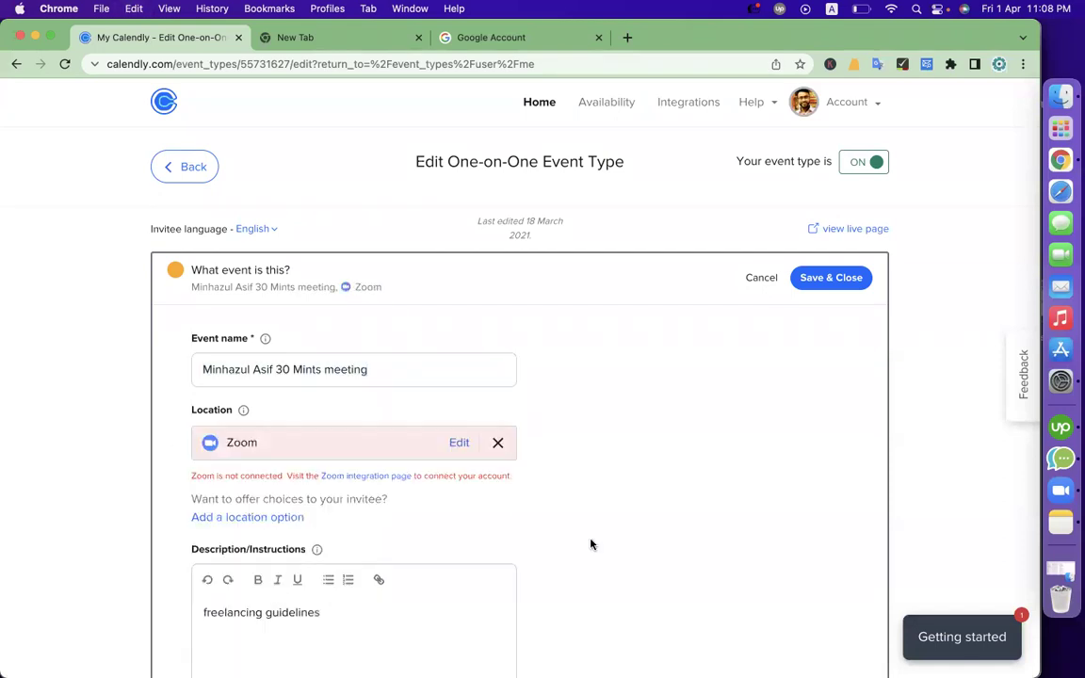
pyautogui.scroll(-3, 590, 544)
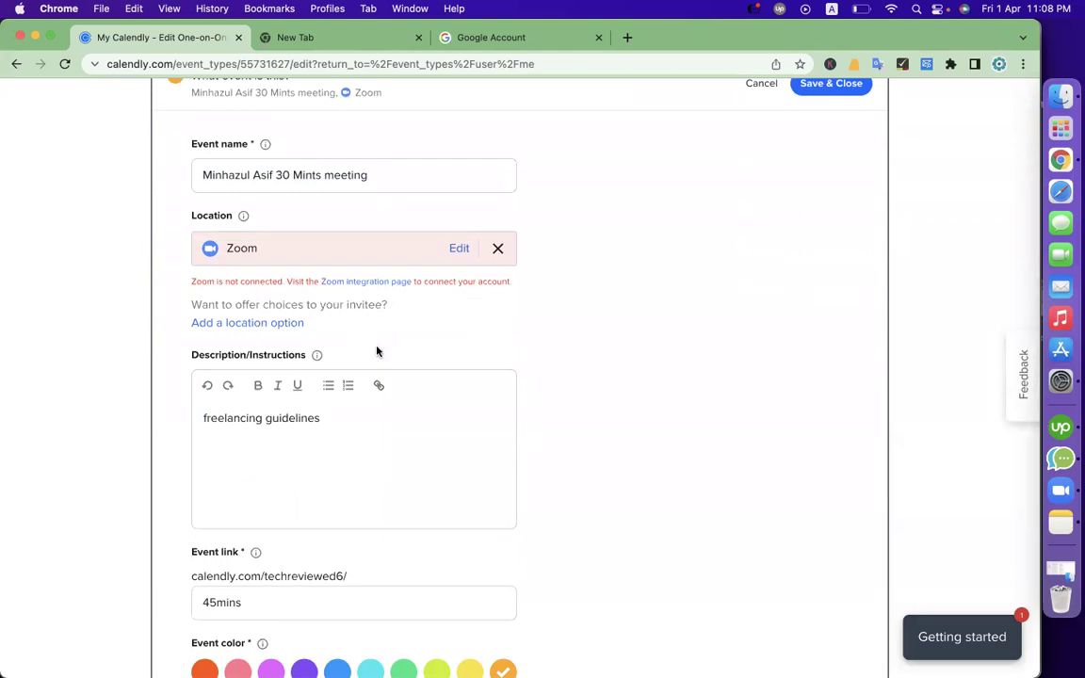
# Search for zoom, go to the Zoom website and sign in with the Google account
pyautogui.click(533, 41)
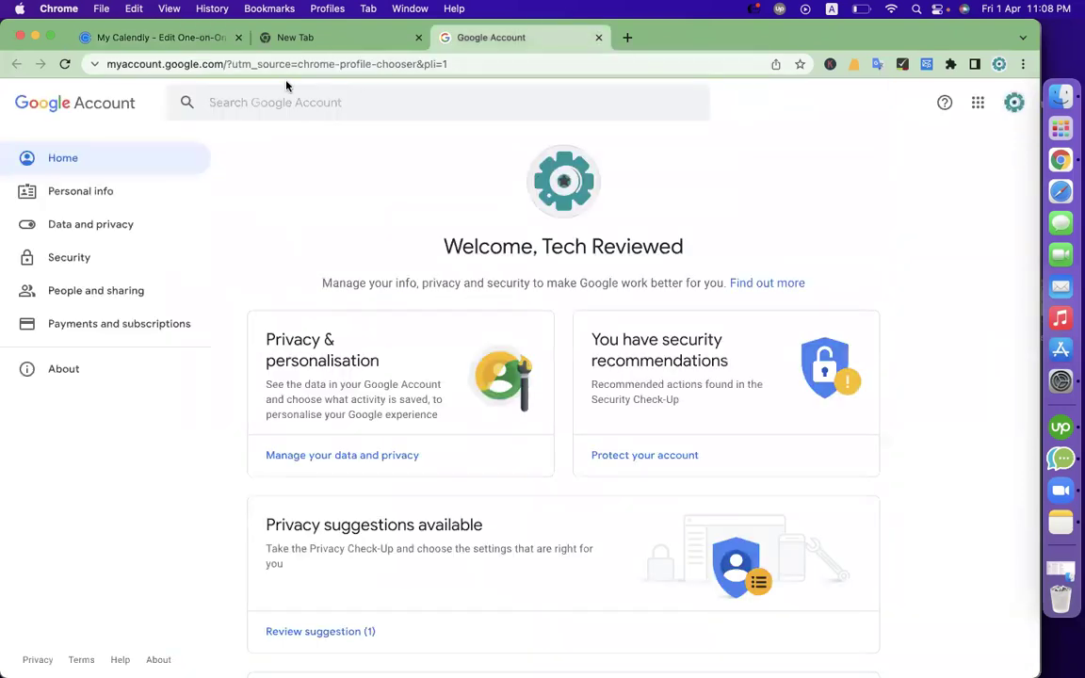
pyautogui.click(241, 63)
pyautogui.write('zoom')
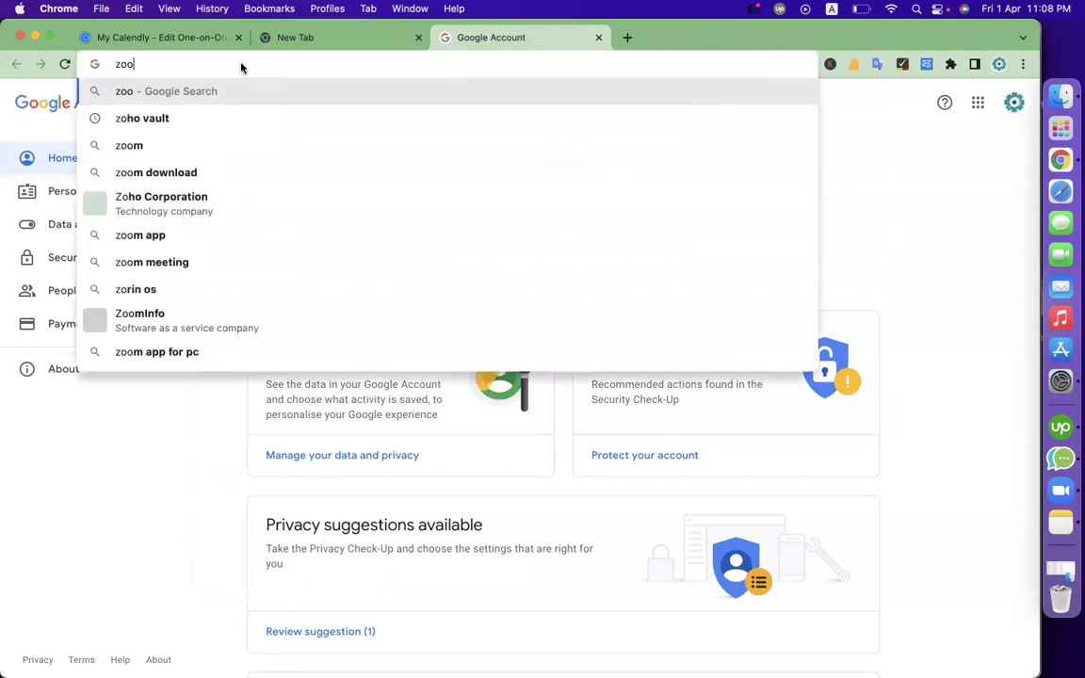
pyautogui.press('Return')
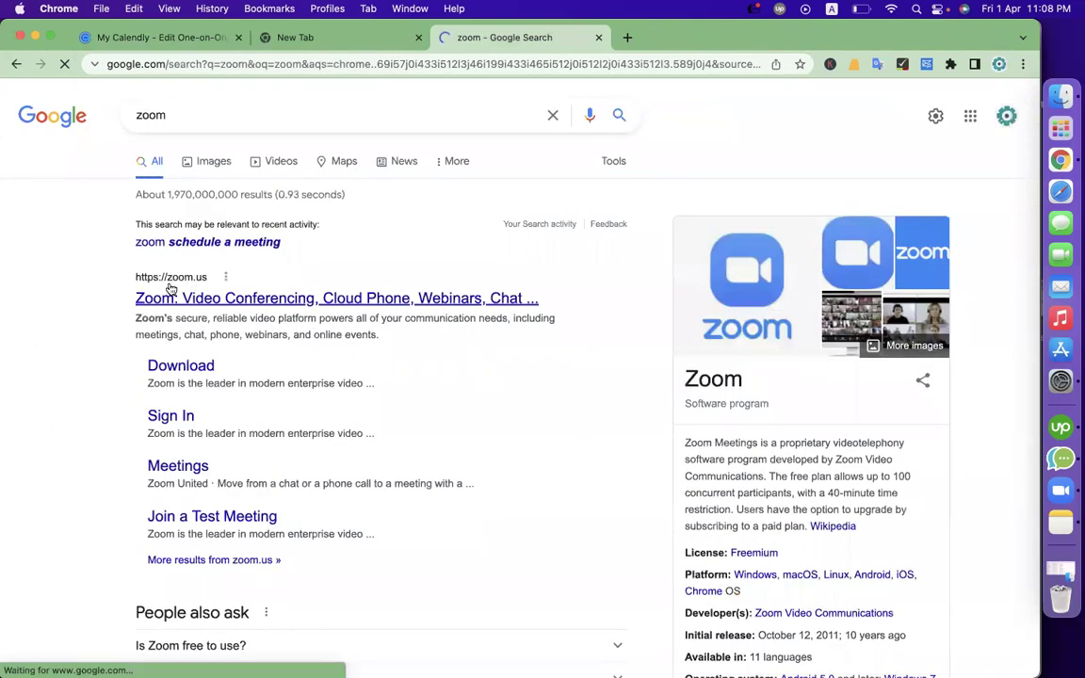
pyautogui.click(151, 301)
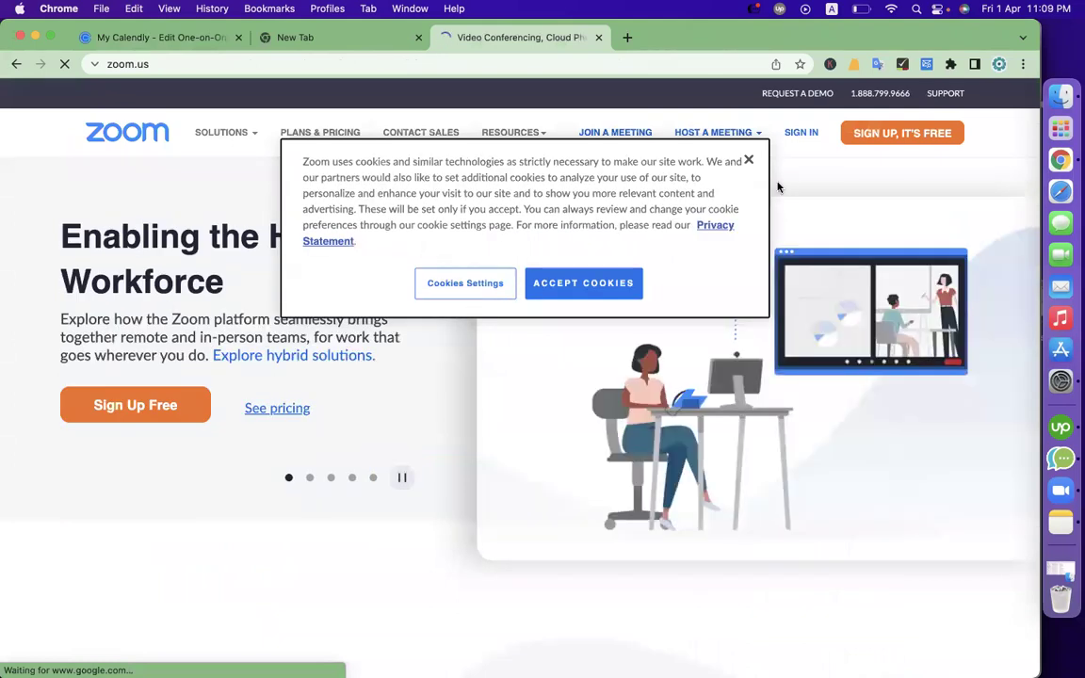
pyautogui.click(749, 161)
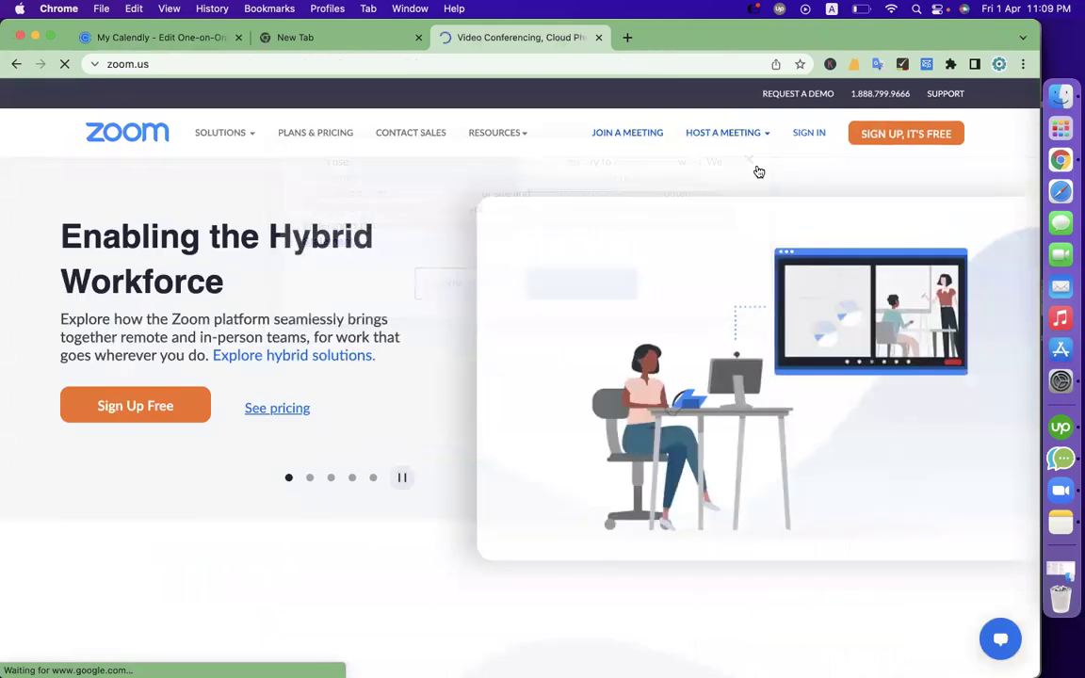
pyautogui.click(815, 144)
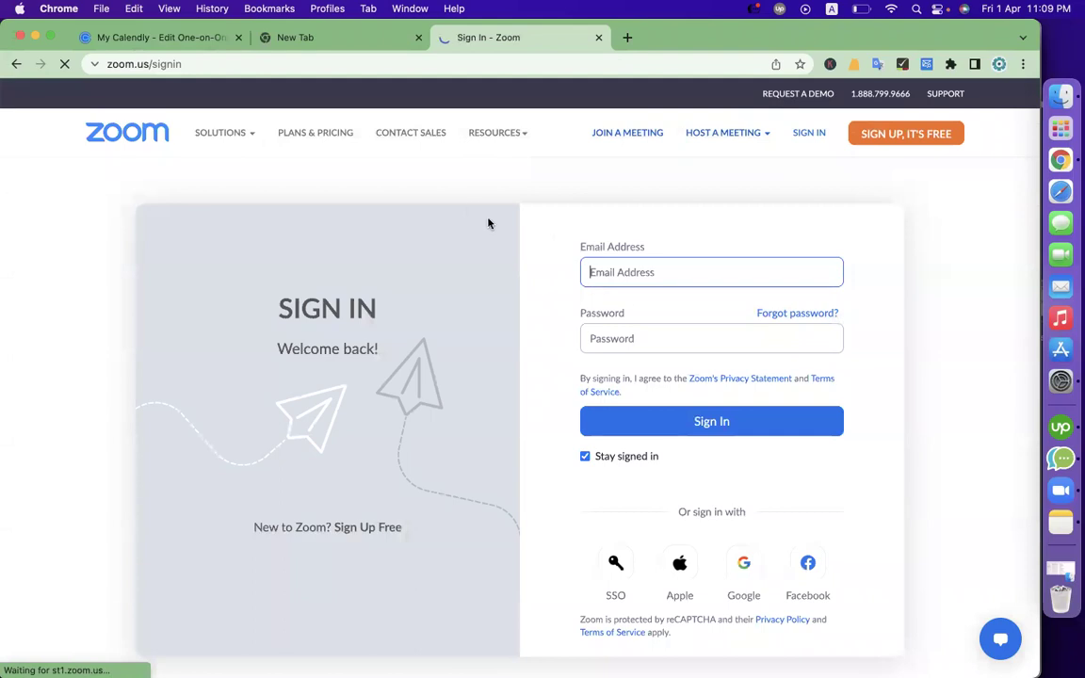
pyautogui.click(744, 563)
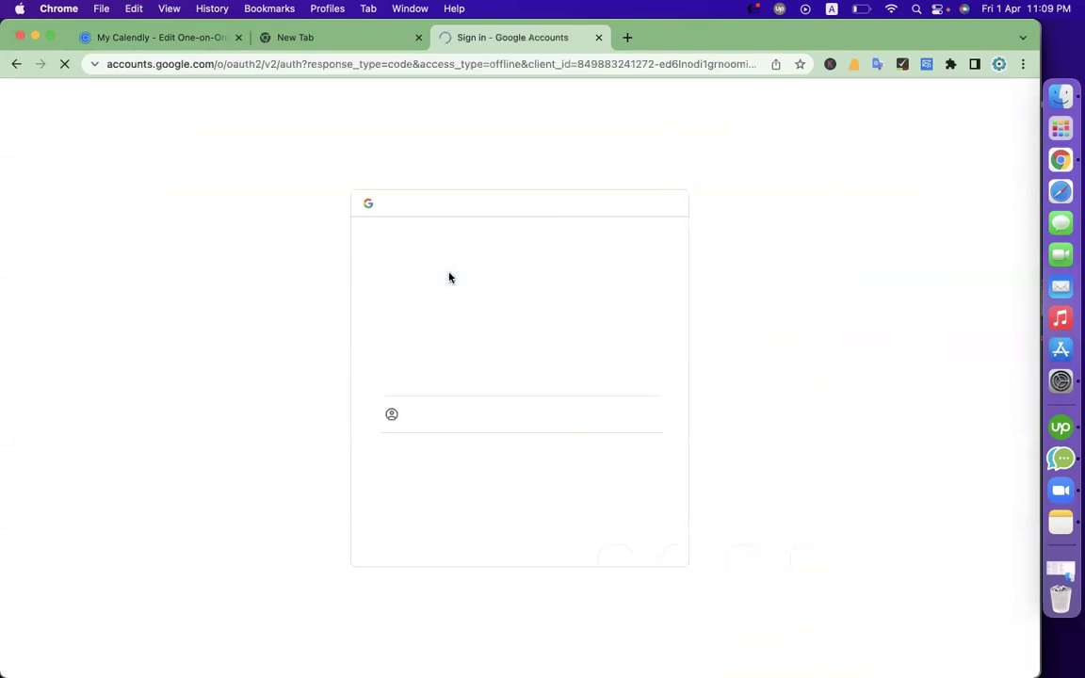
pyautogui.click(465, 367)
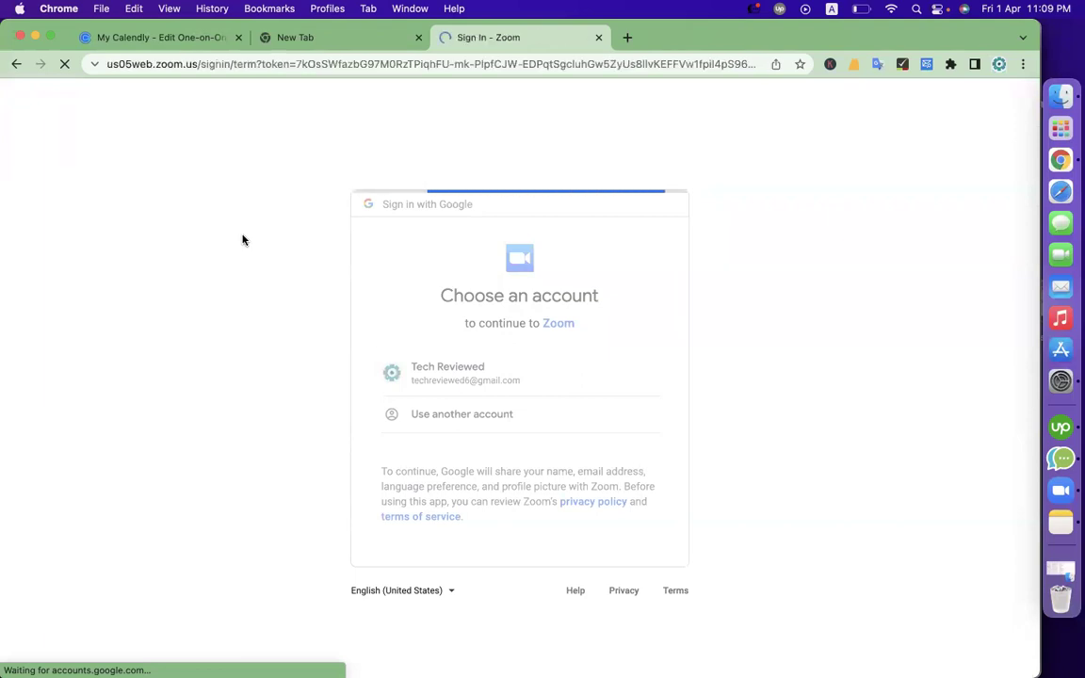
# From Calendly's Zoom integration page, connect Zoom by signing in with the Google account
pyautogui.click(182, 40)
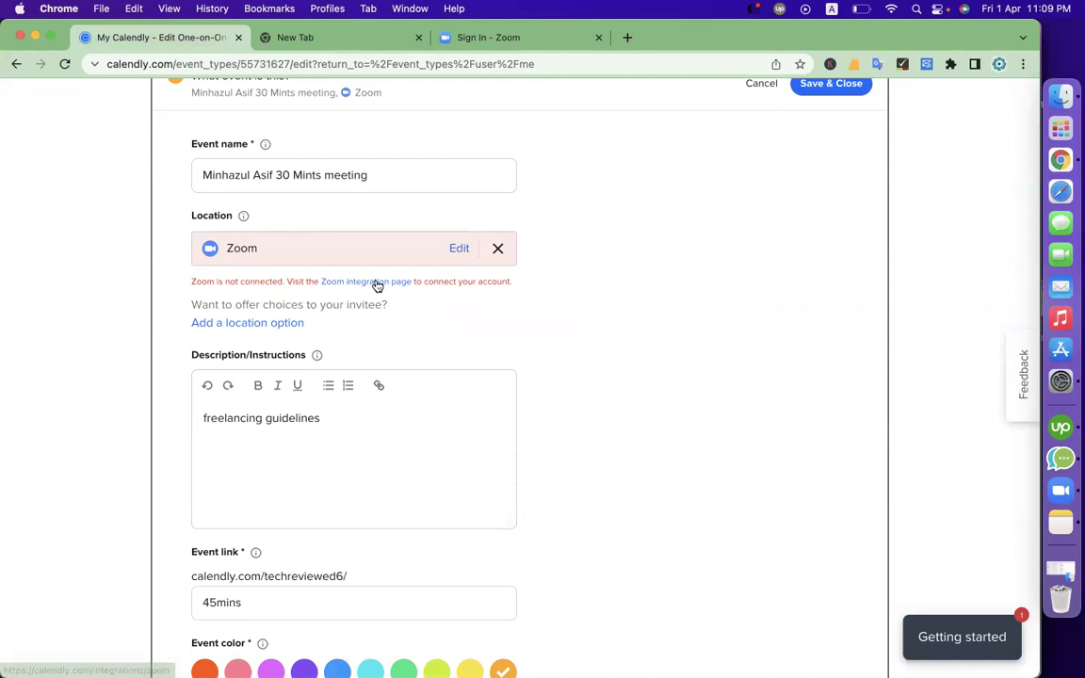
pyautogui.click(375, 285)
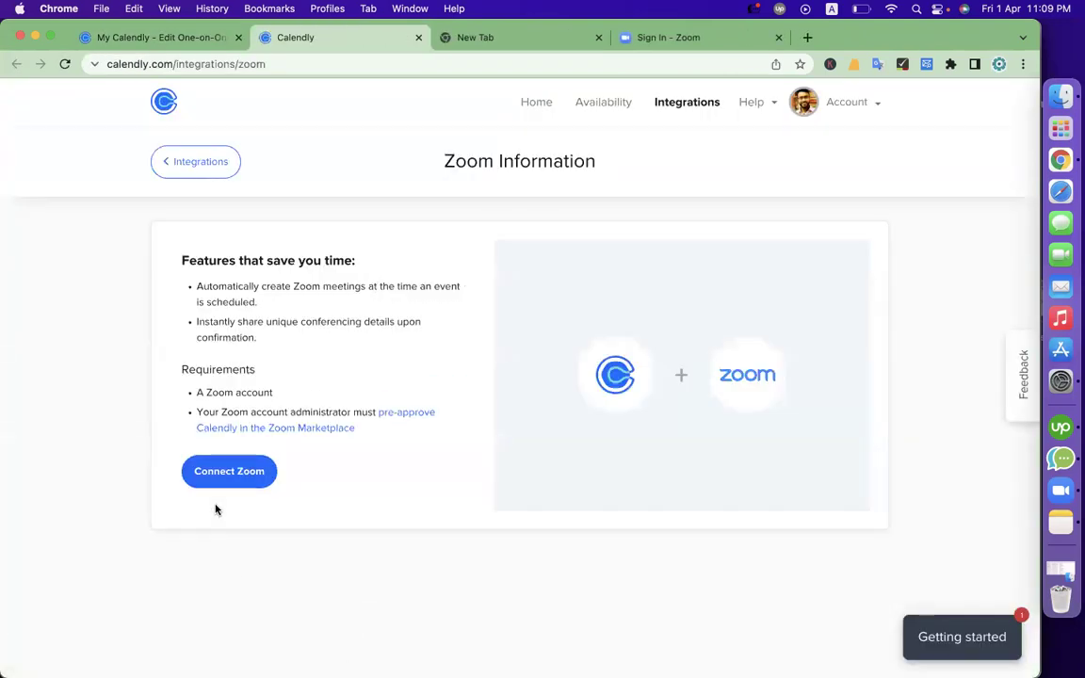
pyautogui.click(213, 479)
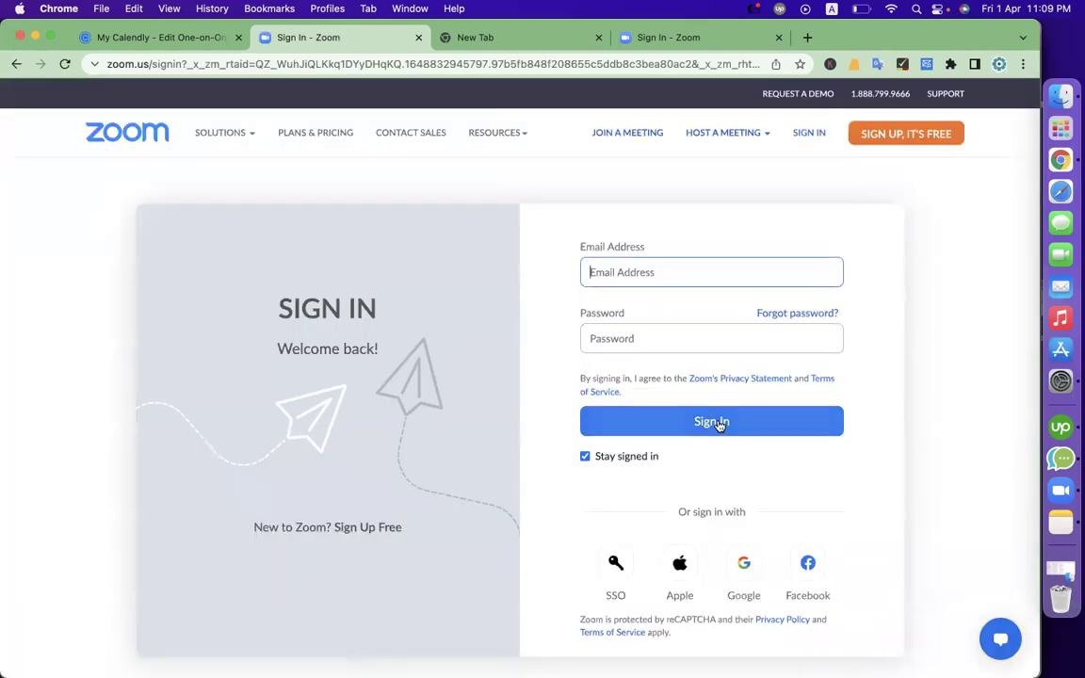
pyautogui.click(743, 579)
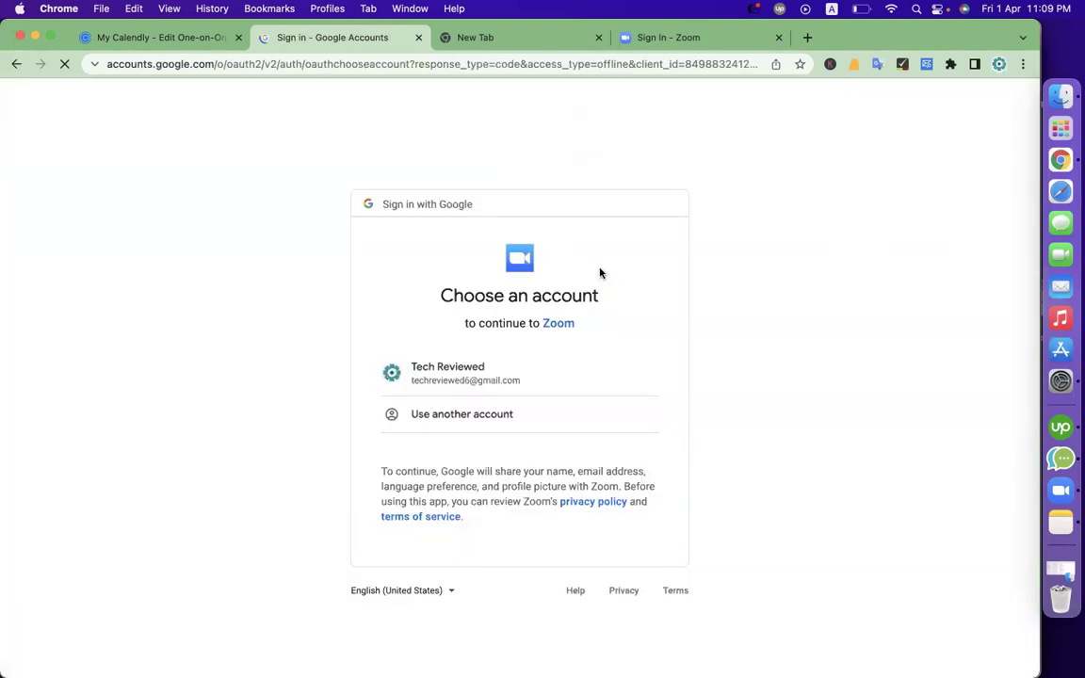
pyautogui.click(474, 378)
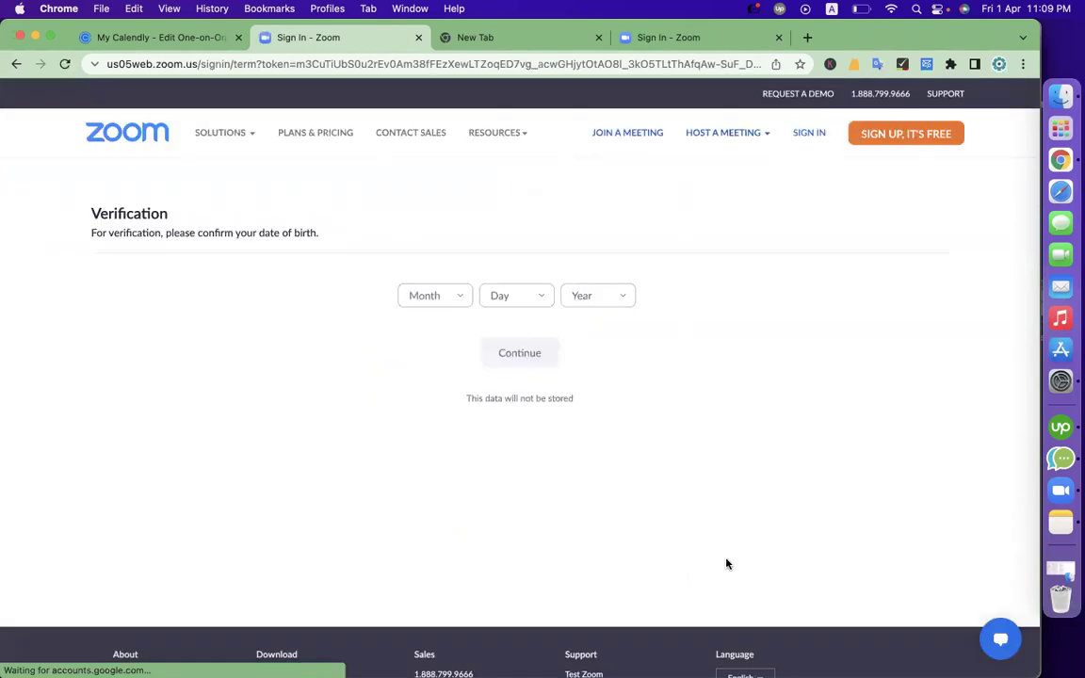
# Save the event type, then retry the Zoom connection from the warning using Google sign-in
pyautogui.click(165, 47)
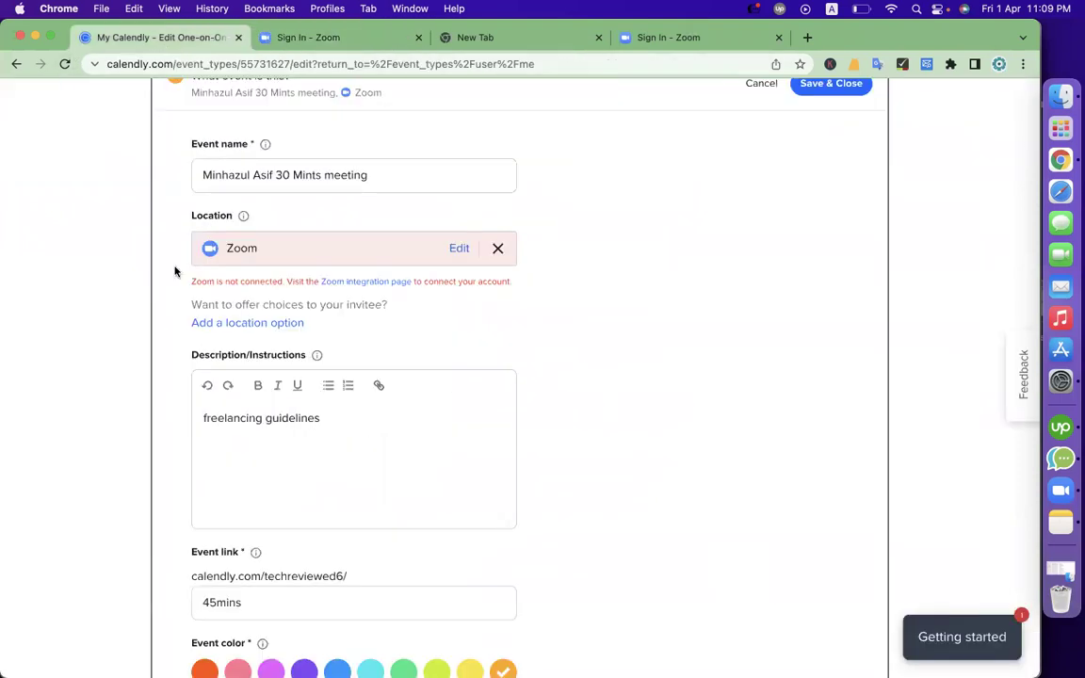
pyautogui.scroll(3, 554, 344)
pyautogui.click(831, 247)
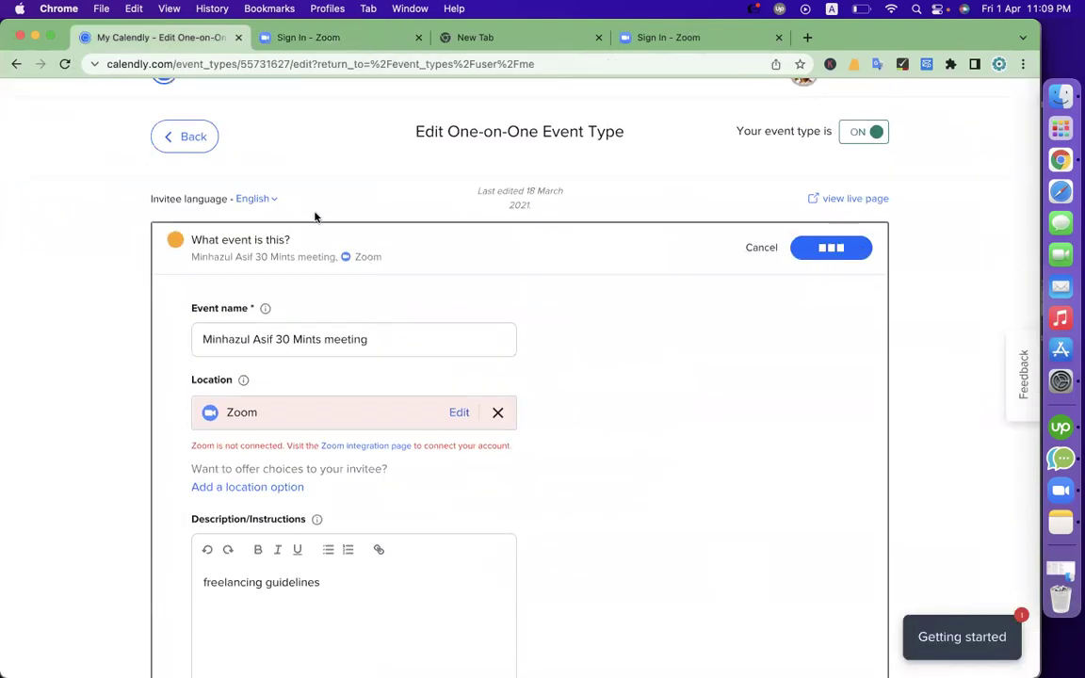
pyautogui.click(273, 303)
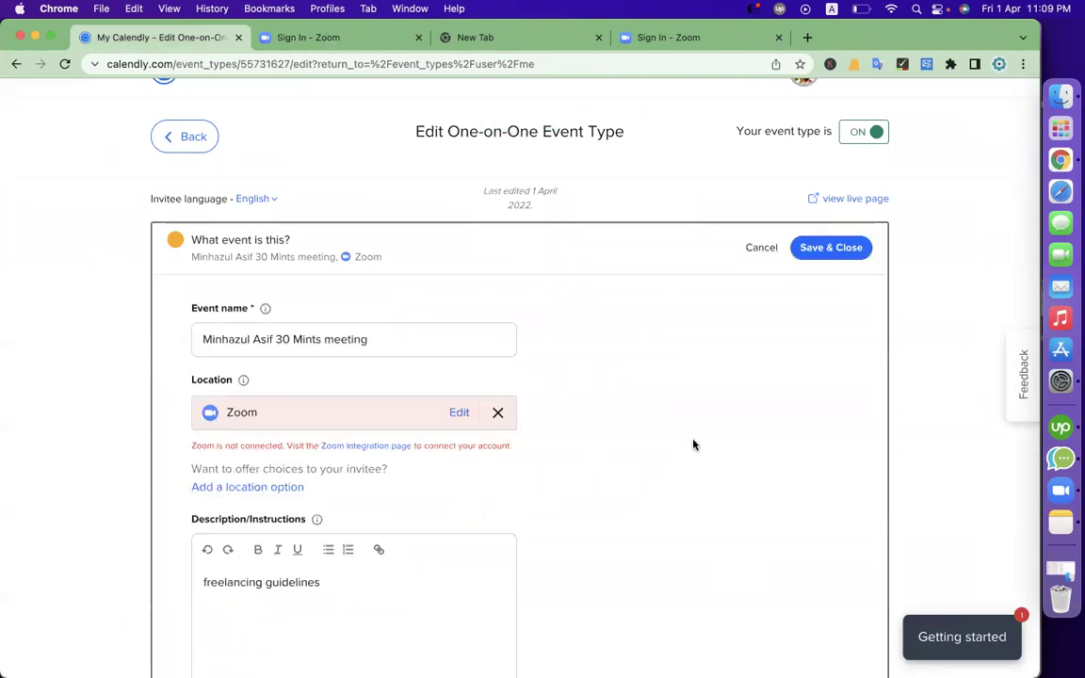
pyautogui.click(384, 446)
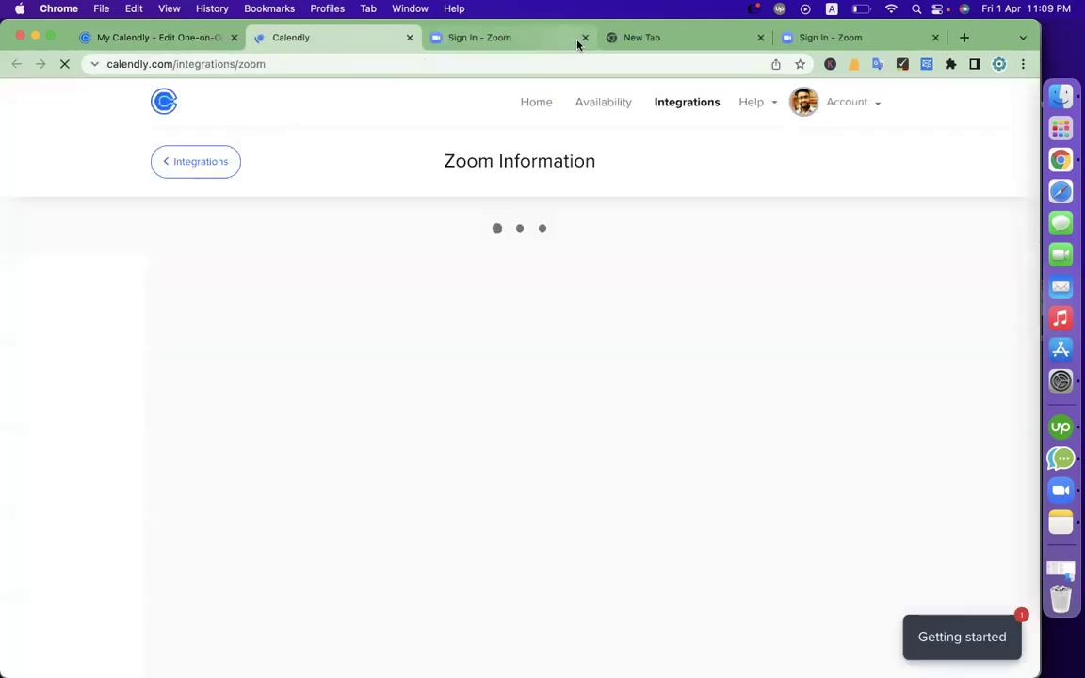
pyautogui.click(246, 473)
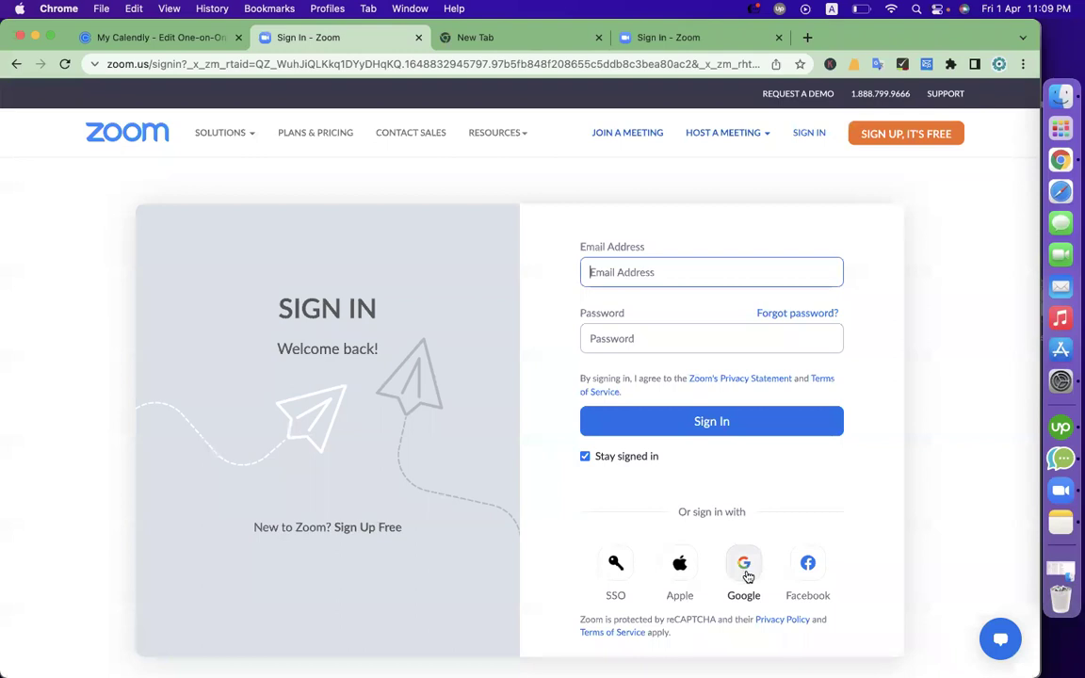
pyautogui.click(745, 607)
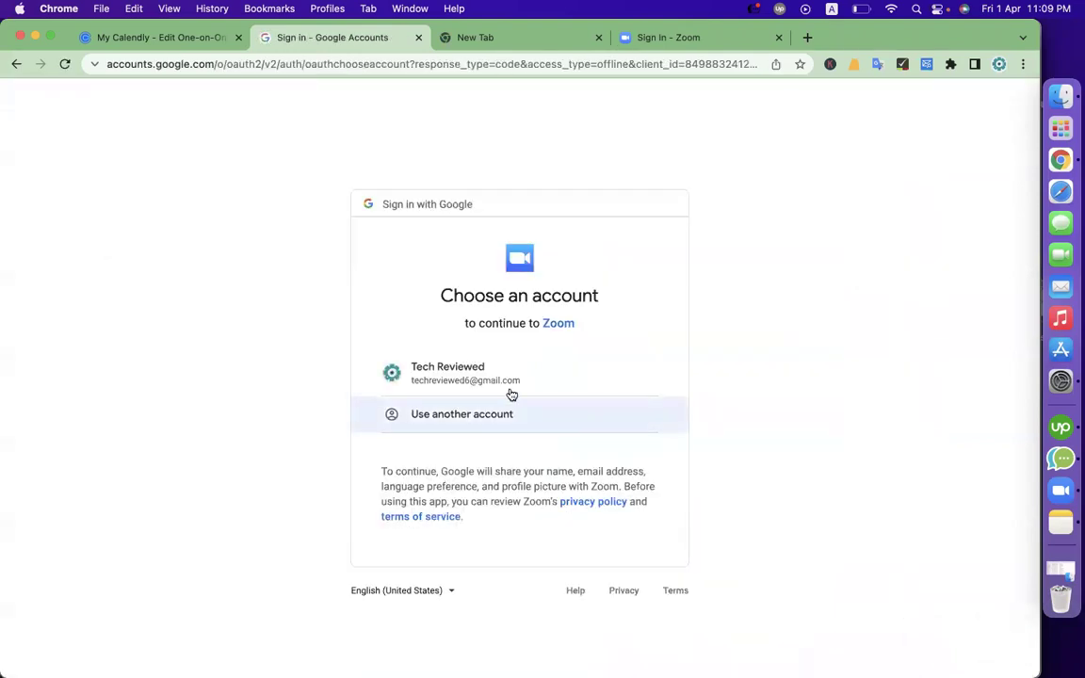
pyautogui.click(508, 381)
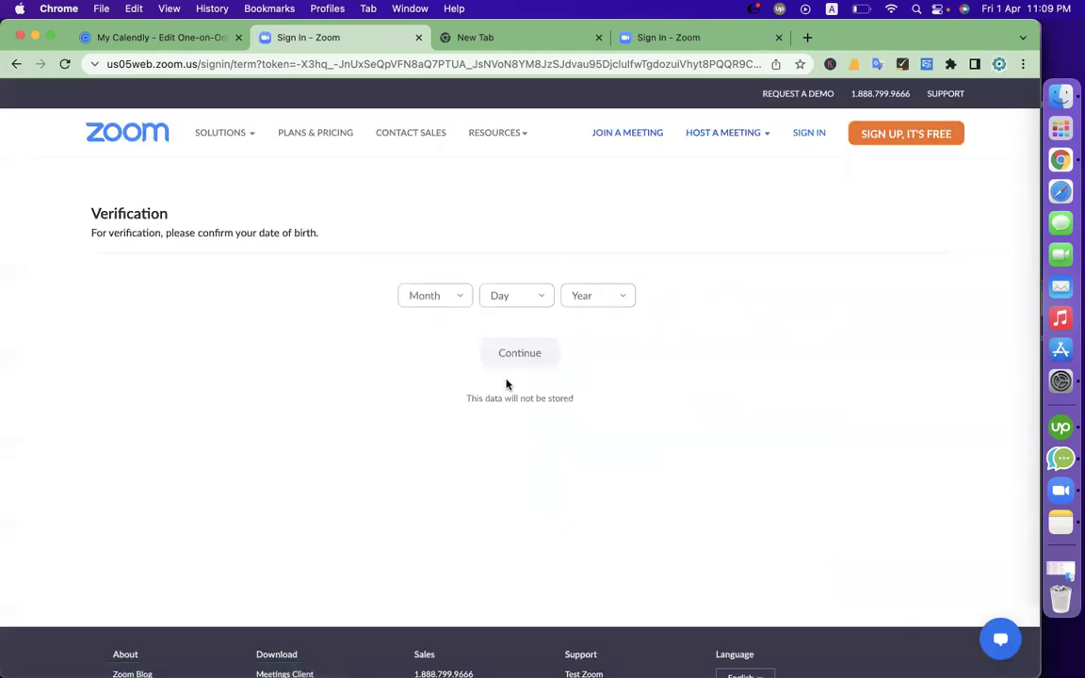
pyautogui.tripleClick(215, 232)
pyautogui.click(436, 293)
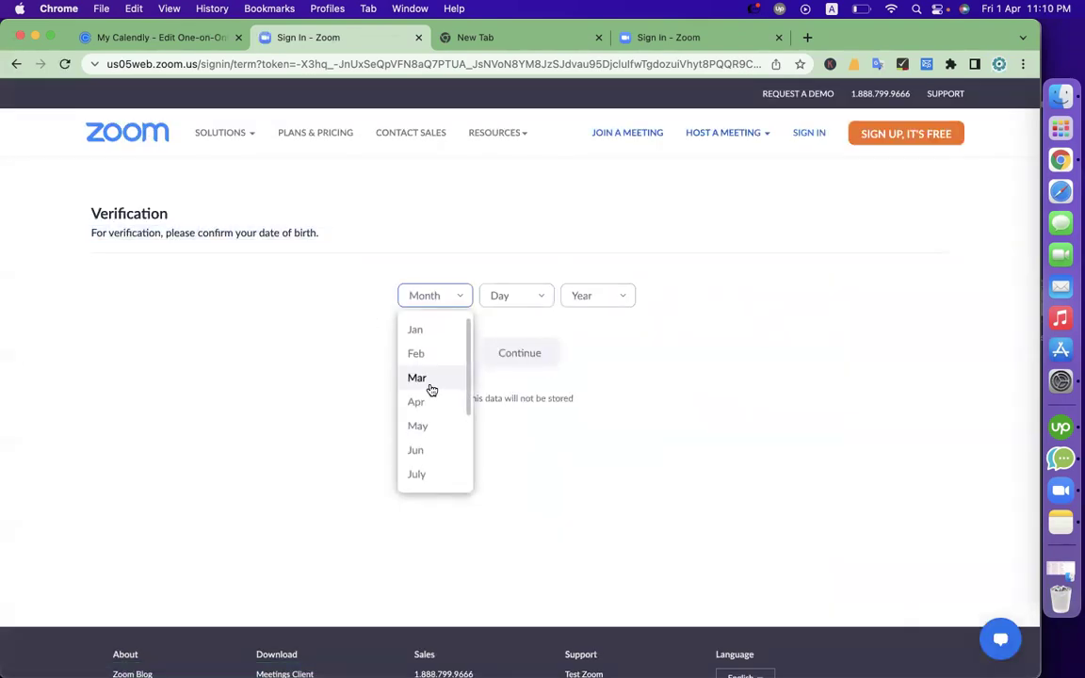
pyautogui.click(203, 302)
pyautogui.click(406, 298)
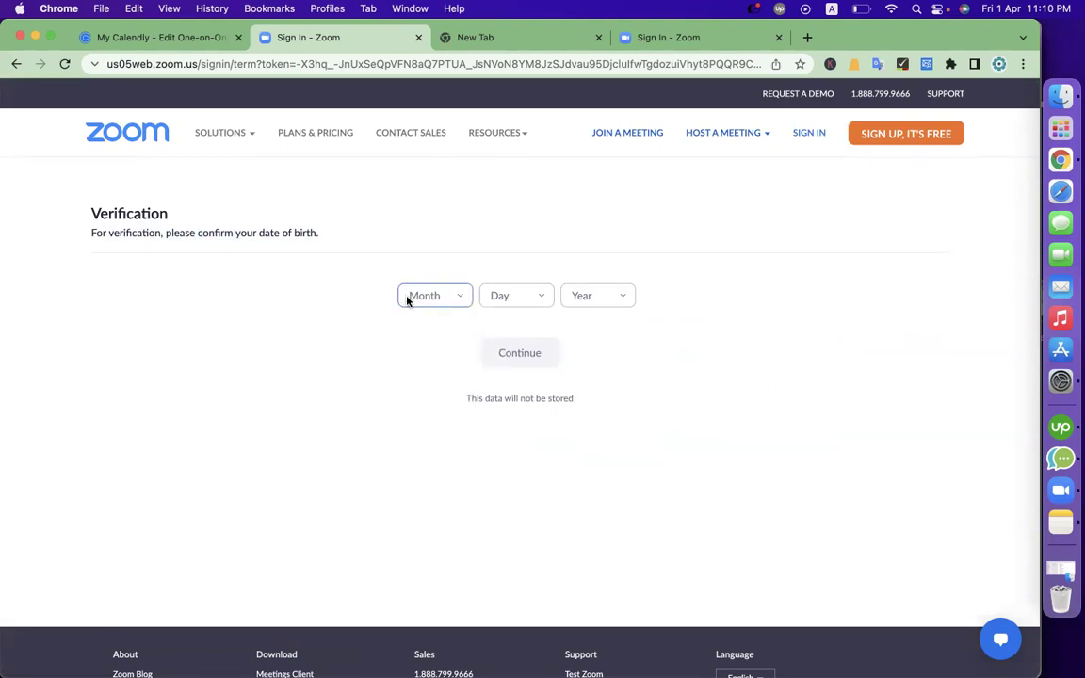
pyautogui.click(424, 331)
pyautogui.click(515, 303)
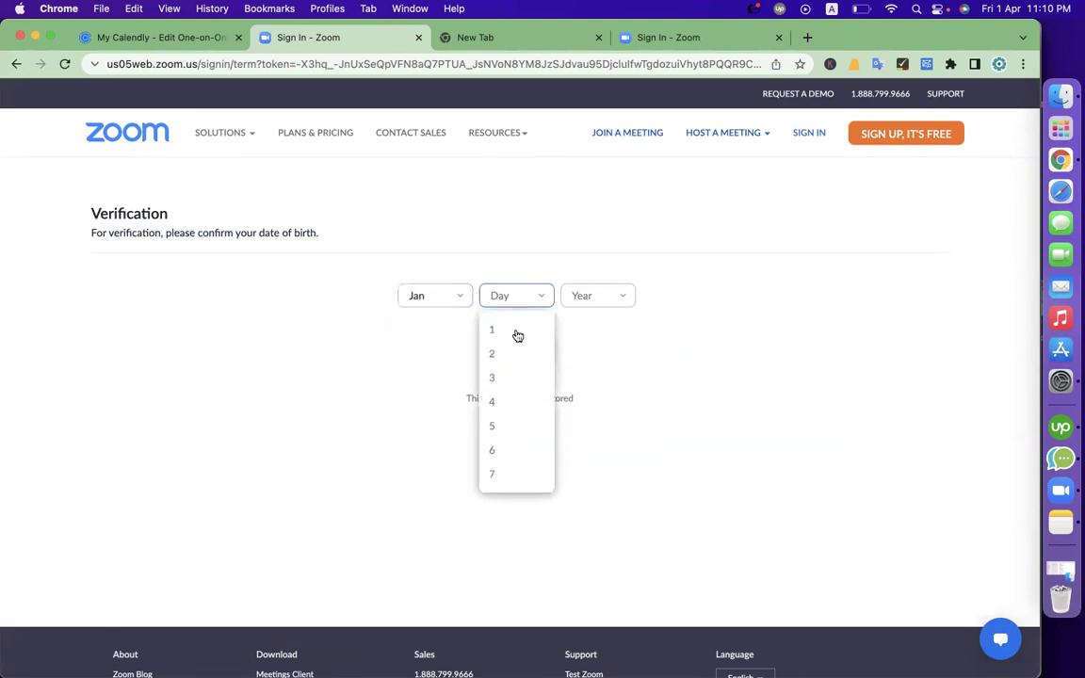
pyautogui.scroll(-3, 511, 453)
pyautogui.scroll(-4, 505, 471)
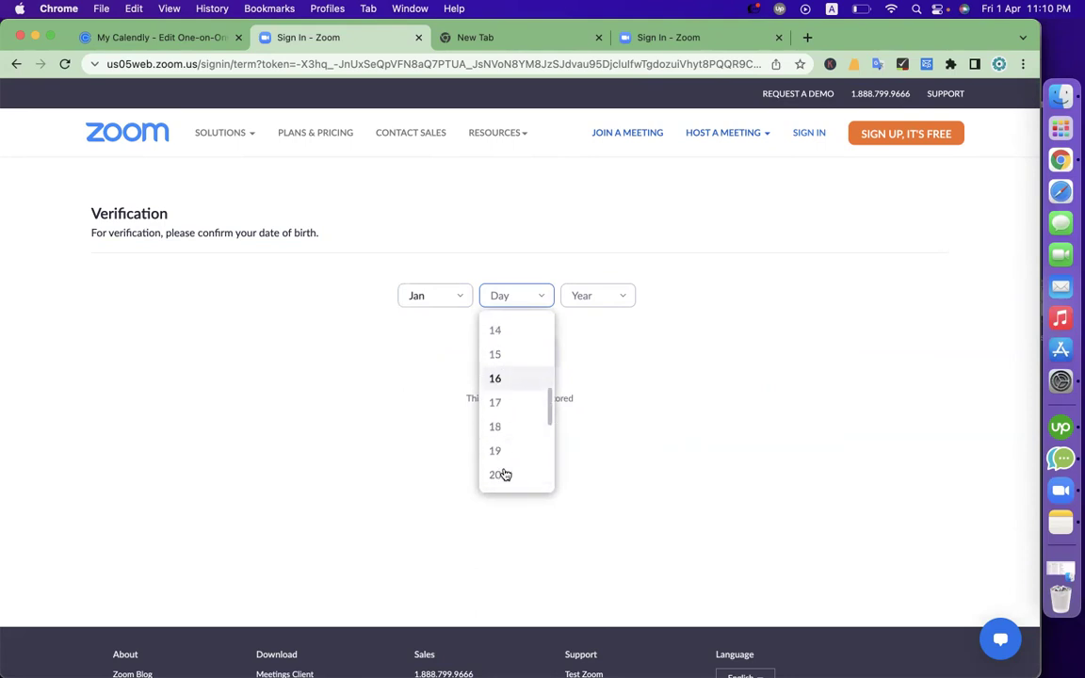
pyautogui.scroll(-1, 498, 462)
pyautogui.click(501, 467)
pyautogui.click(596, 299)
pyautogui.scroll(-5, 601, 373)
pyautogui.scroll(-3, 599, 411)
pyautogui.scroll(3, 599, 411)
pyautogui.scroll(15, 606, 284)
pyautogui.scroll(-8, 607, 284)
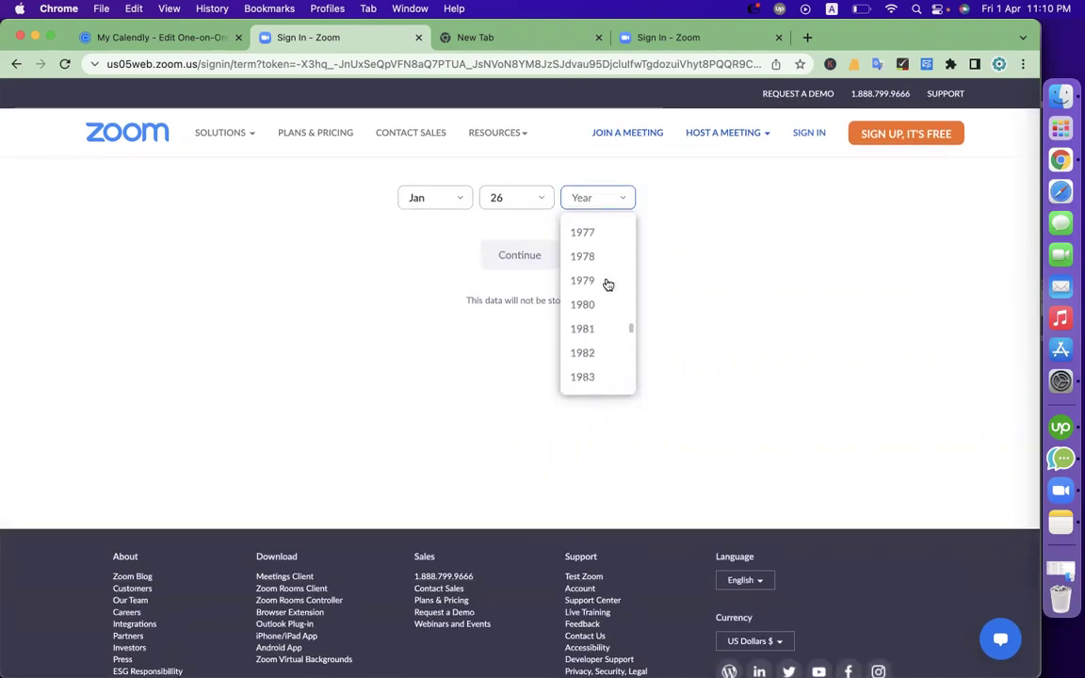
pyautogui.click(606, 300)
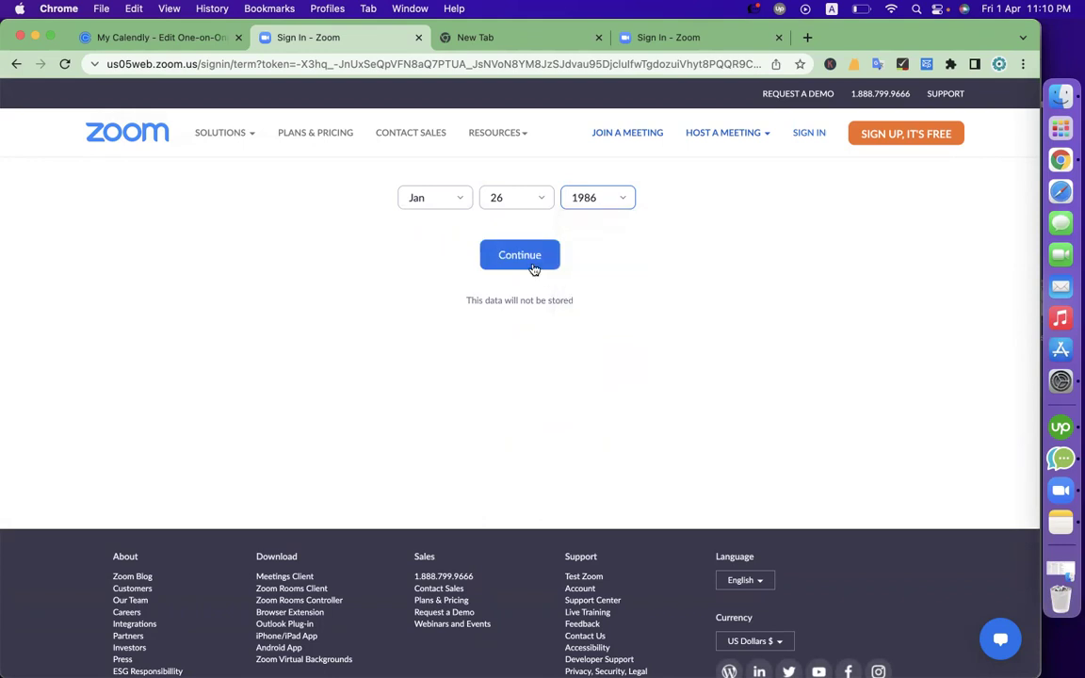
pyautogui.click(527, 258)
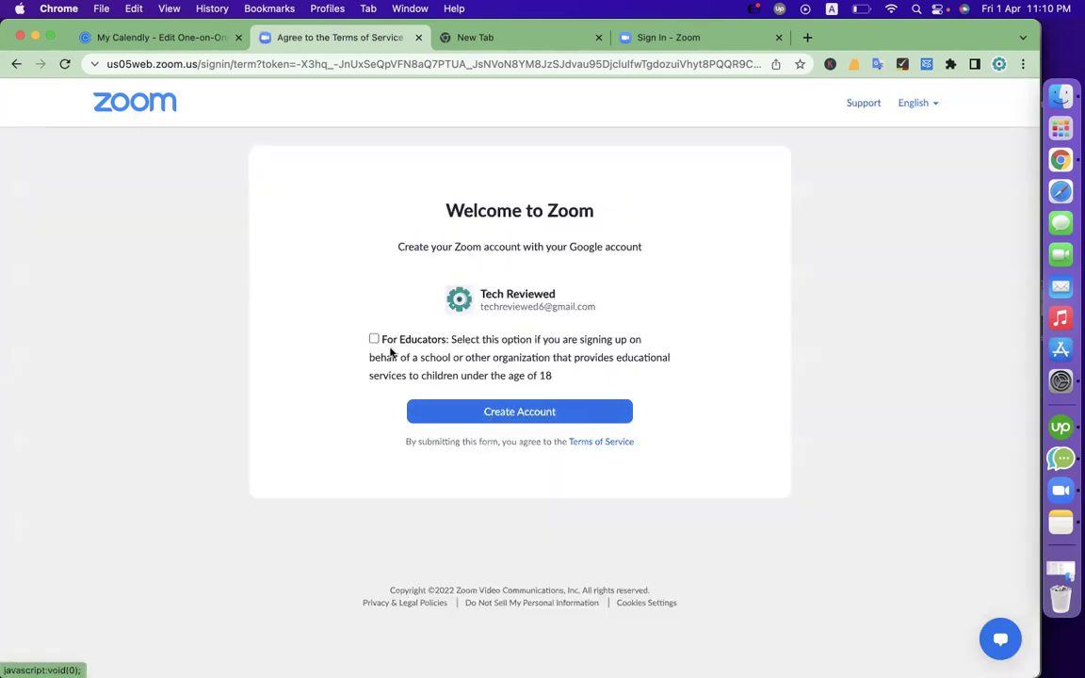
# Create the Zoom account and try authorizing Calendly with shared access permissions allowed
pyautogui.click(372, 341)
pyautogui.click(374, 341)
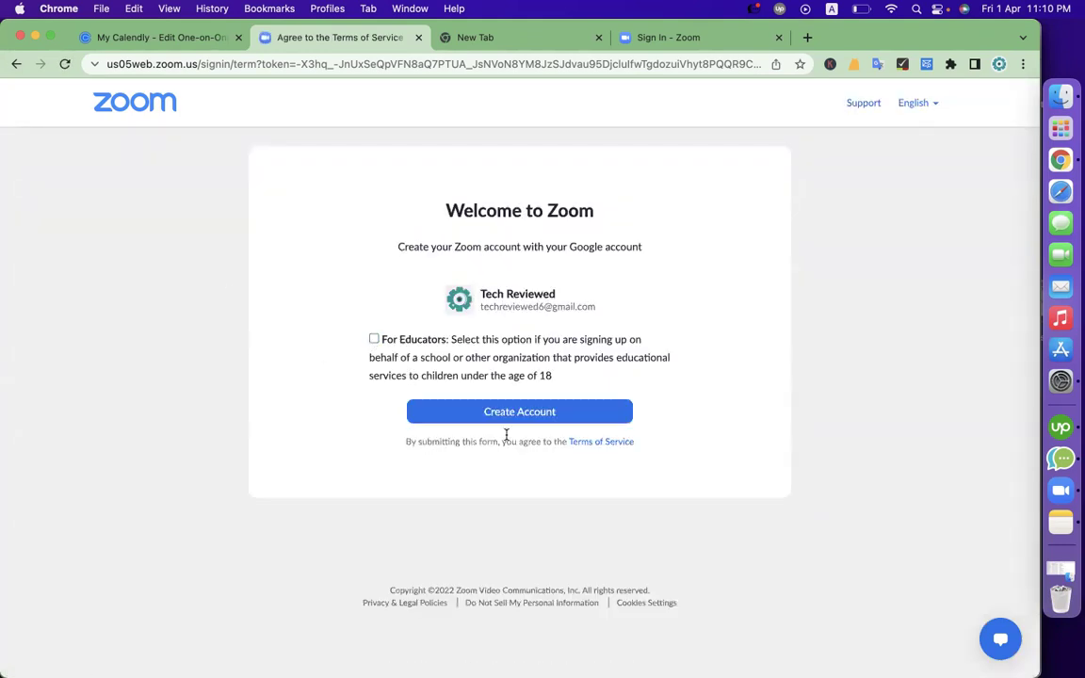
pyautogui.click(506, 414)
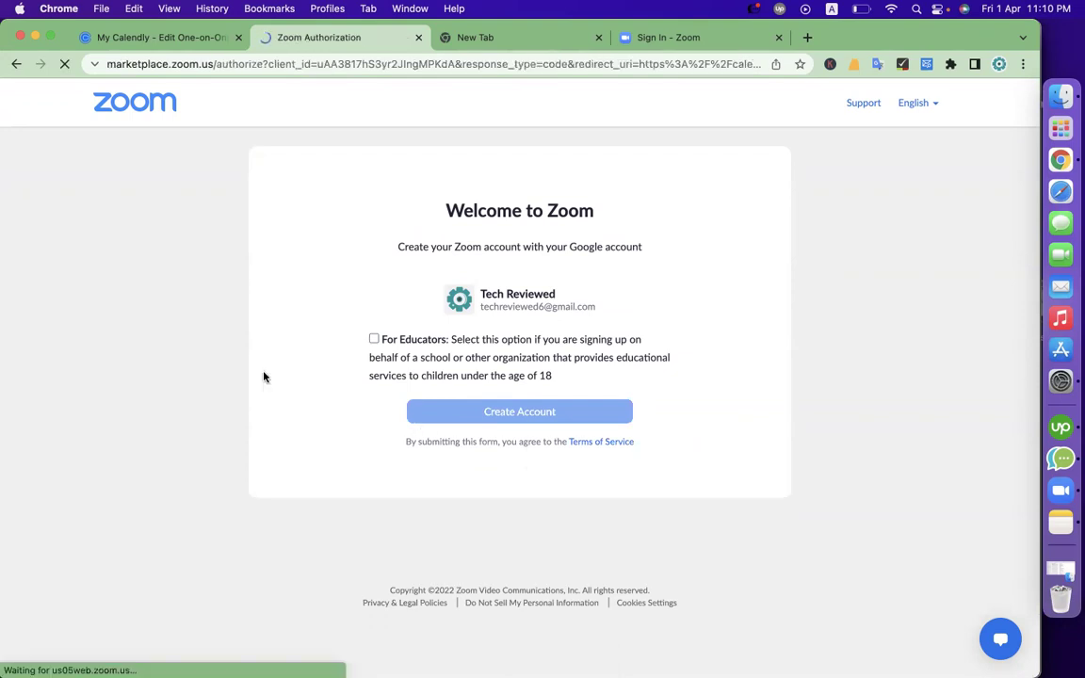
pyautogui.scroll(-4, 521, 436)
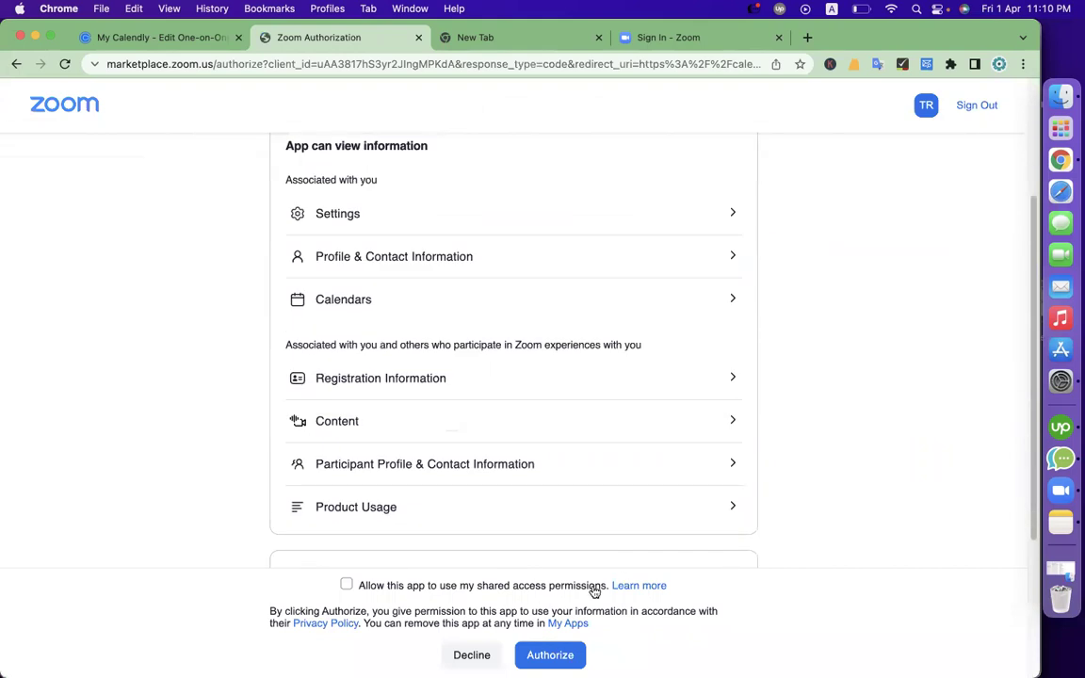
pyautogui.click(348, 584)
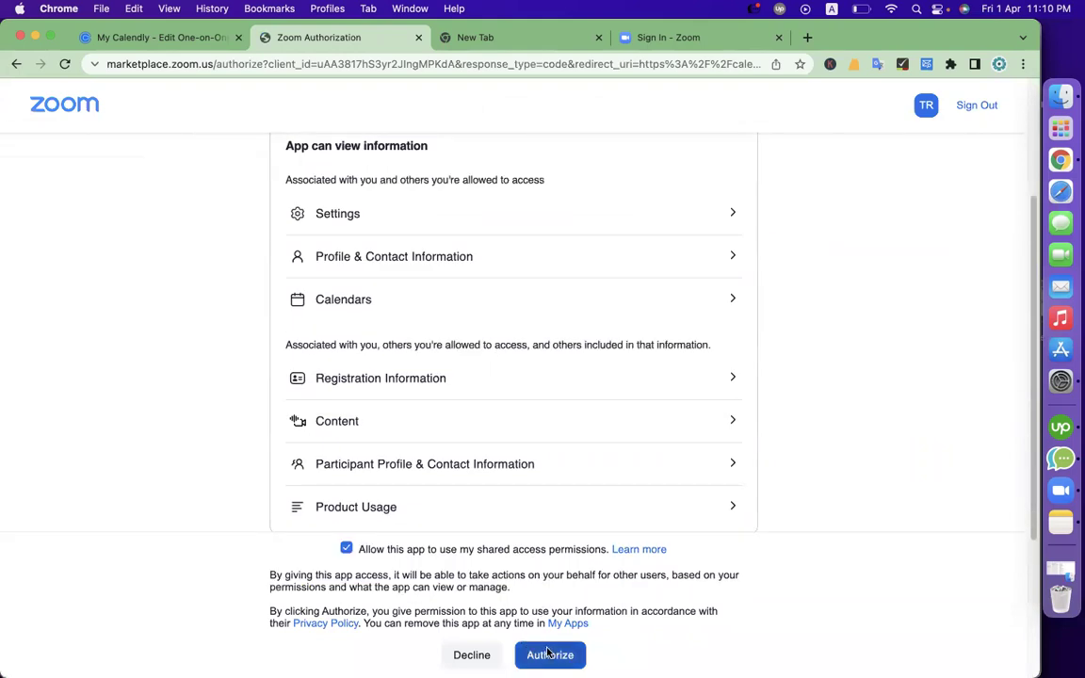
pyautogui.click(547, 651)
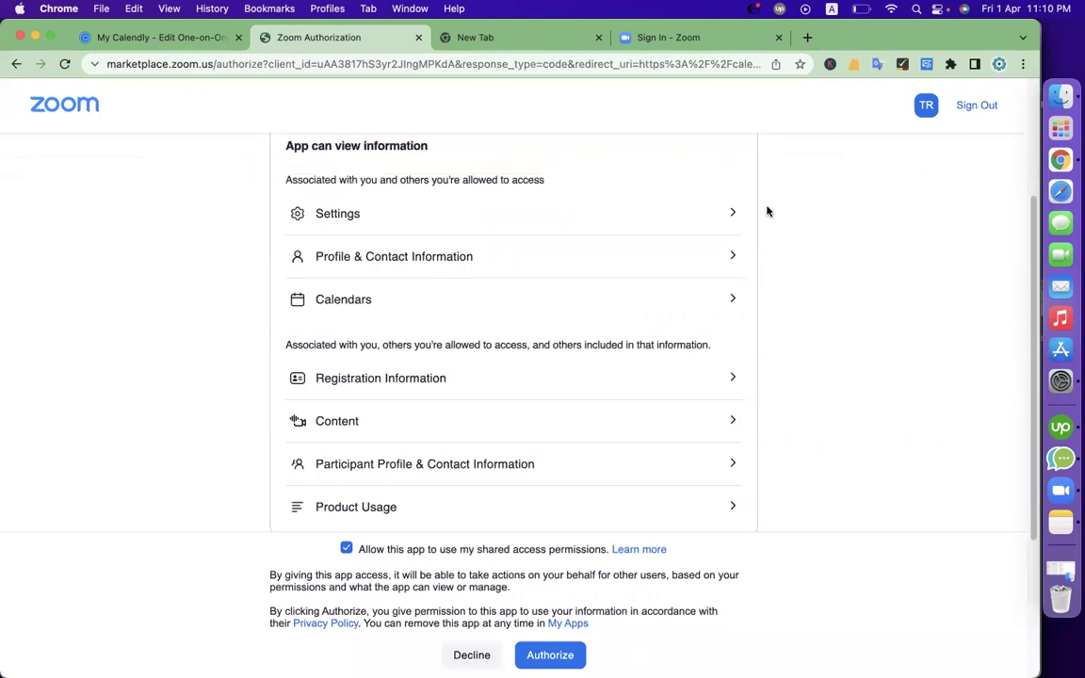
pyautogui.scroll(3, 786, 245)
pyautogui.scroll(-3, 789, 247)
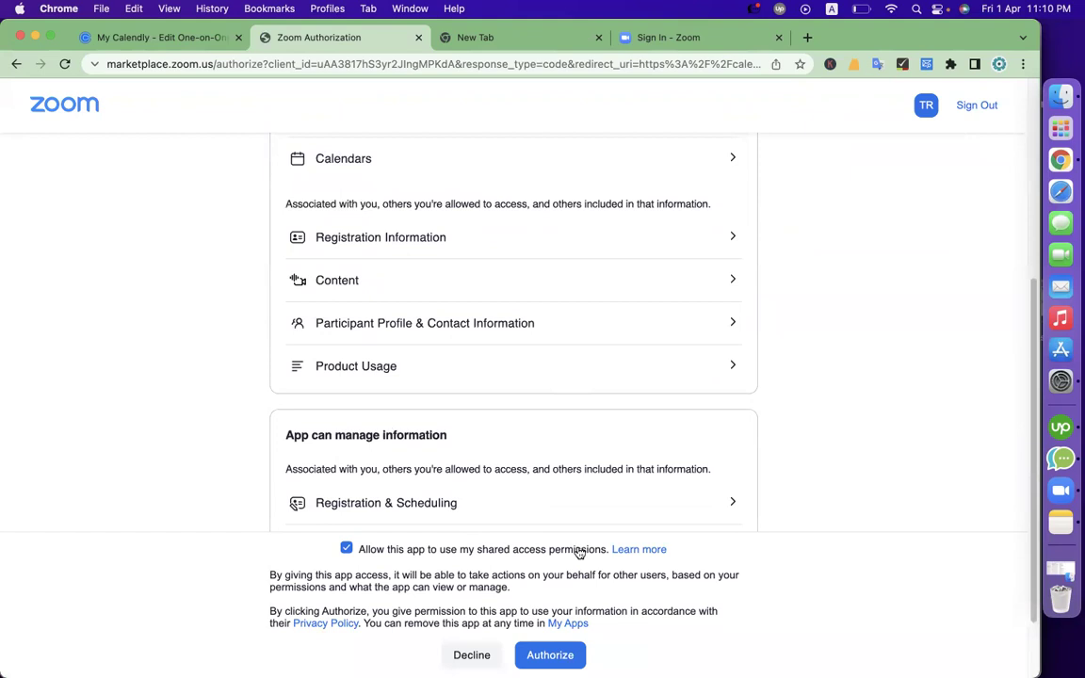
pyautogui.click(549, 653)
# Tidy the event description, adding a comma and capitalising its first letter to 'F'
pyautogui.click(156, 39)
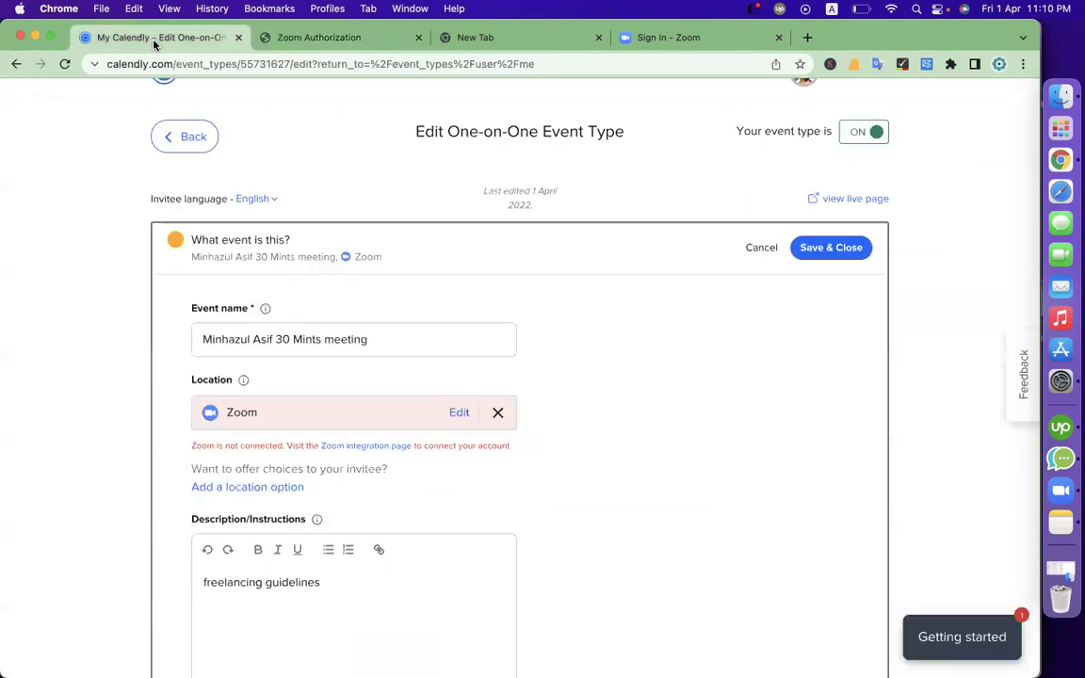
pyautogui.scroll(-3, 634, 461)
pyautogui.click(402, 397)
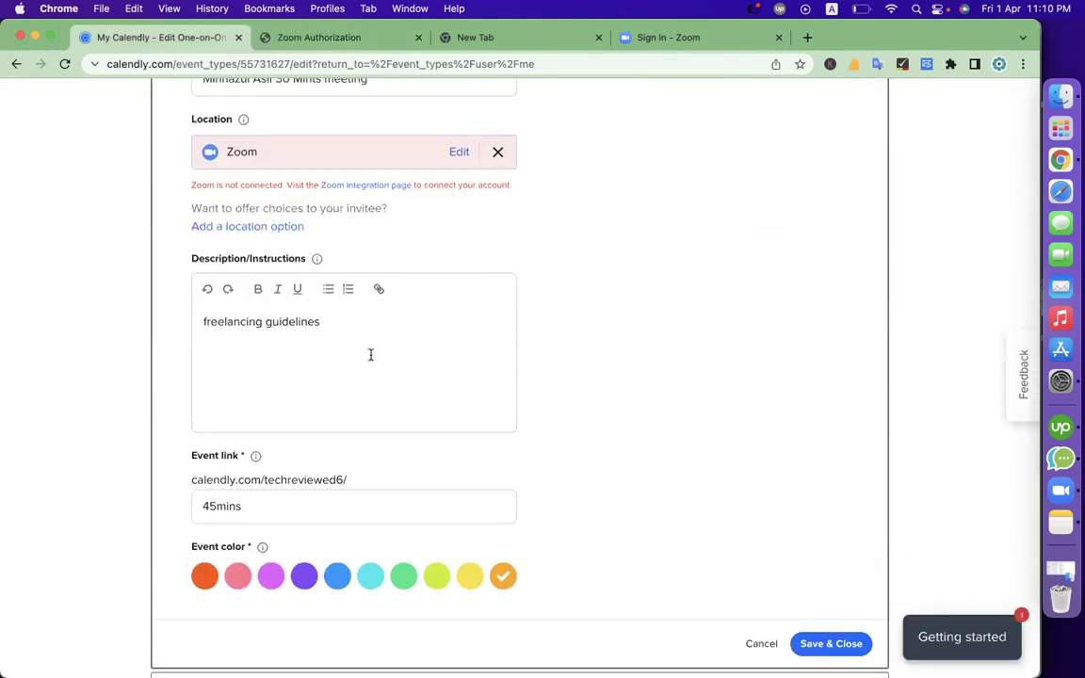
pyautogui.tripleClick(371, 354)
pyautogui.scroll(2, 499, 373)
pyautogui.scroll(-3, 499, 372)
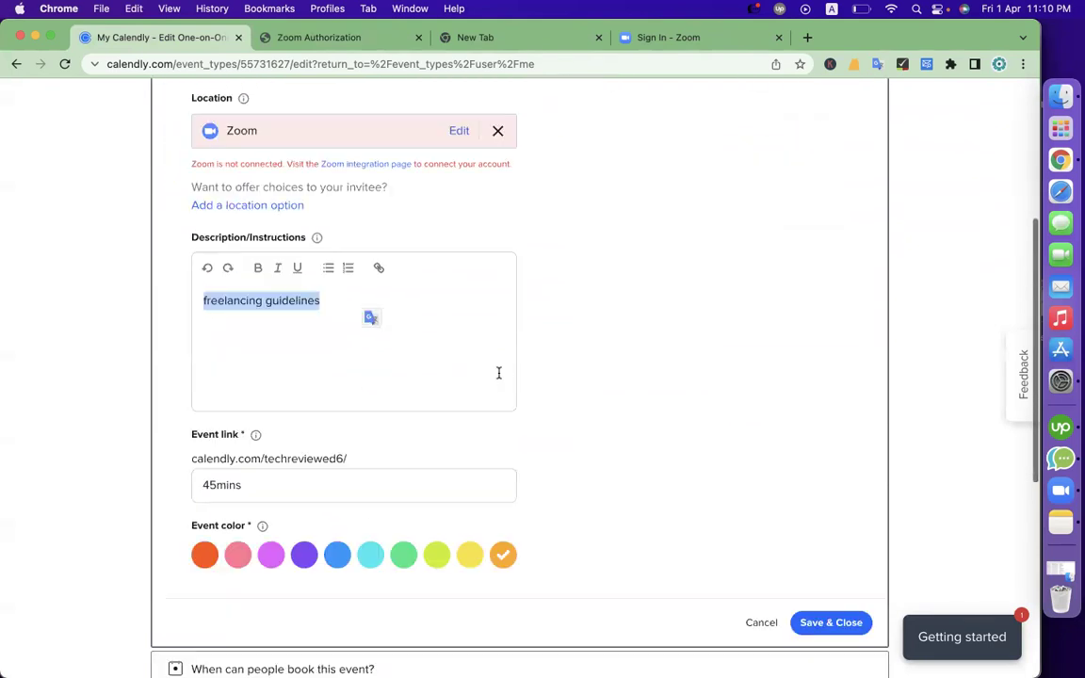
pyautogui.click(425, 318)
pyautogui.write(', Web Design Support.')
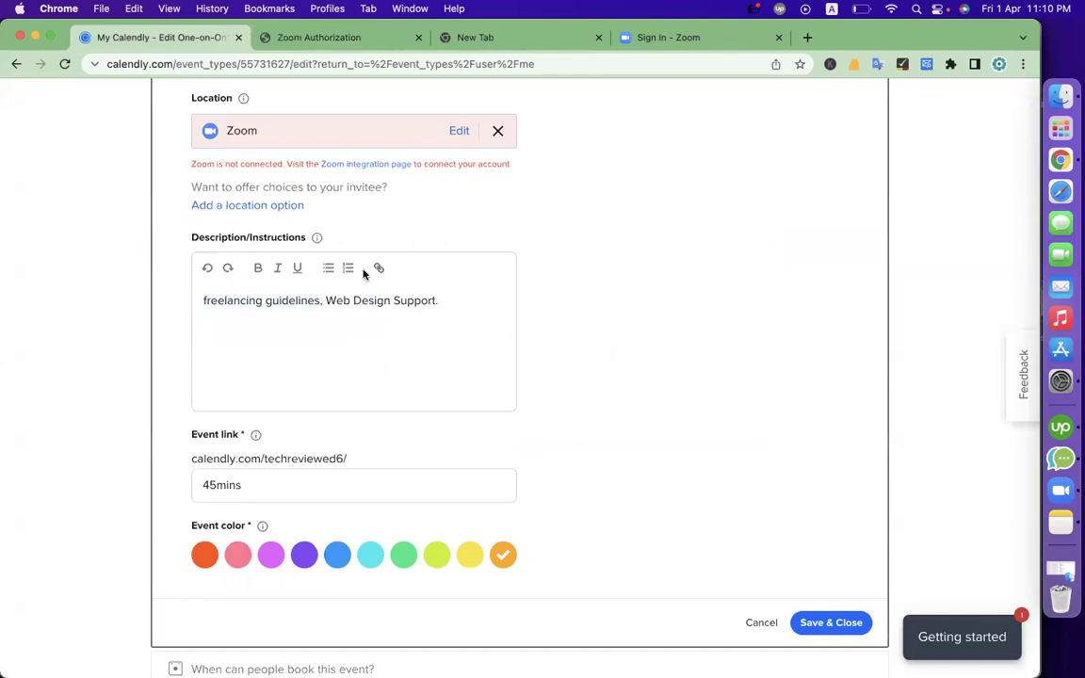
pyautogui.moveTo(448, 301); pyautogui.dragTo(121, 302)
pyautogui.click(89, 293)
pyautogui.press('Delete')
pyautogui.write('F')
pyautogui.scroll(4, 740, 321)
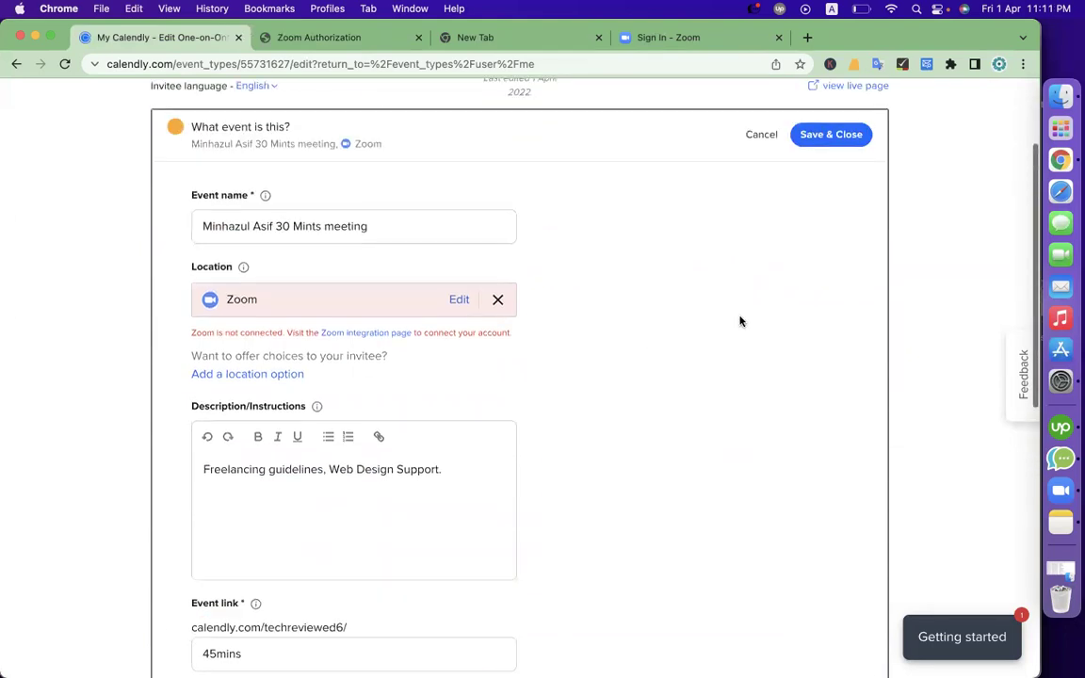
pyautogui.moveTo(450, 468); pyautogui.dragTo(196, 467)
pyautogui.click(632, 476)
pyautogui.scroll(-6, 632, 477)
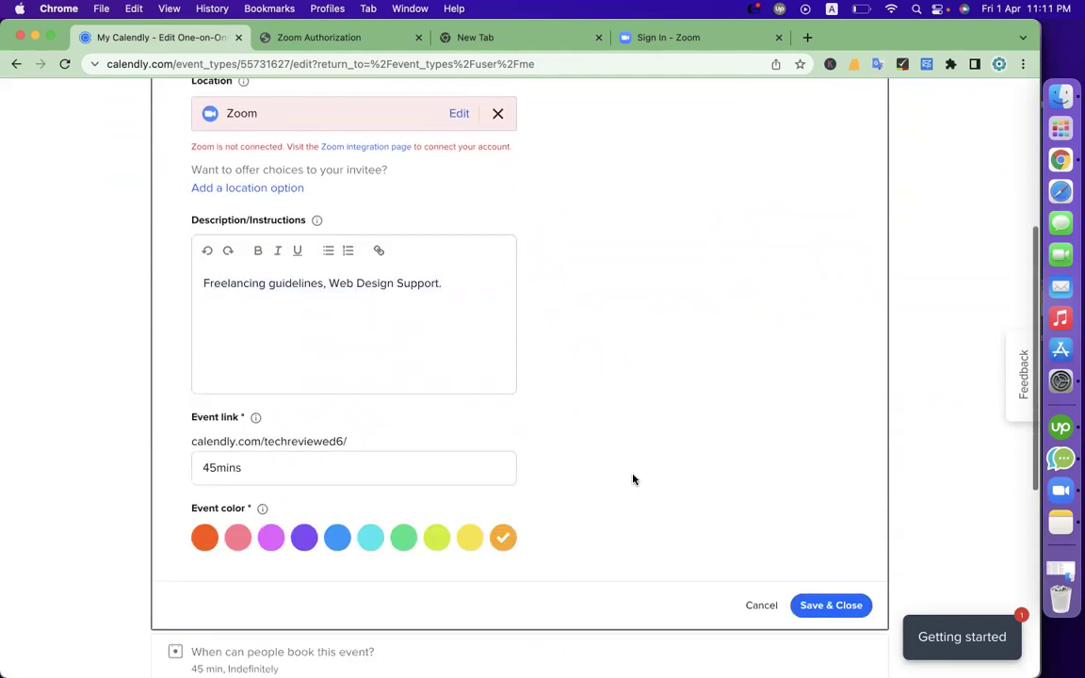
# Change the event link ending from 45mins to 'consultancy', pick the green colour, and save
pyautogui.click(257, 319)
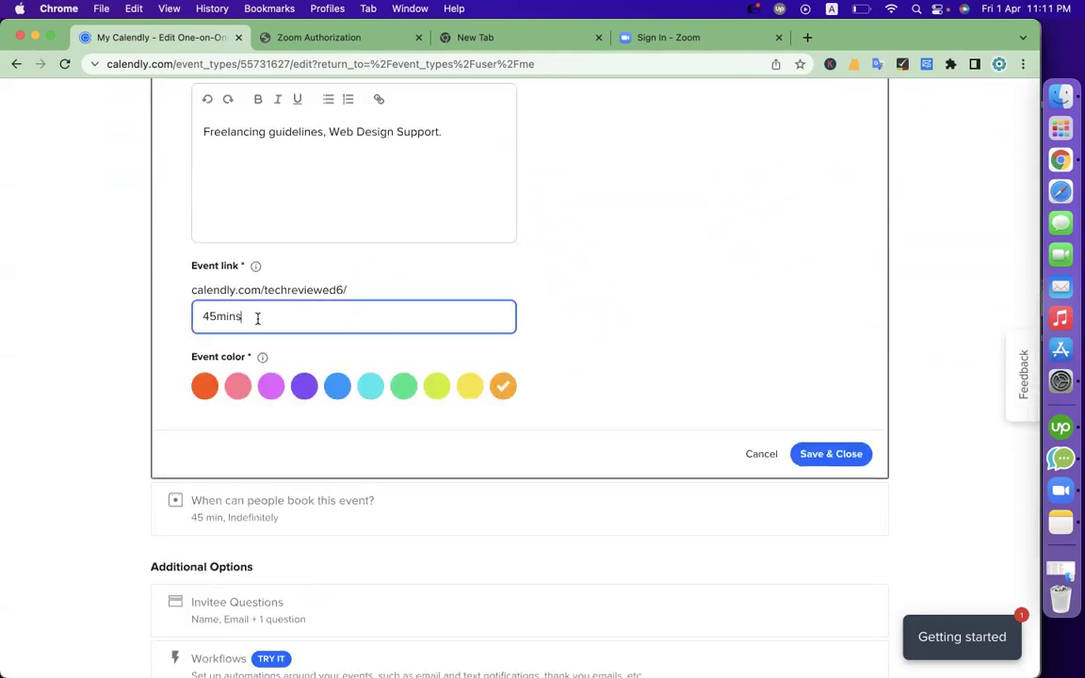
pyautogui.doubleClick(327, 314)
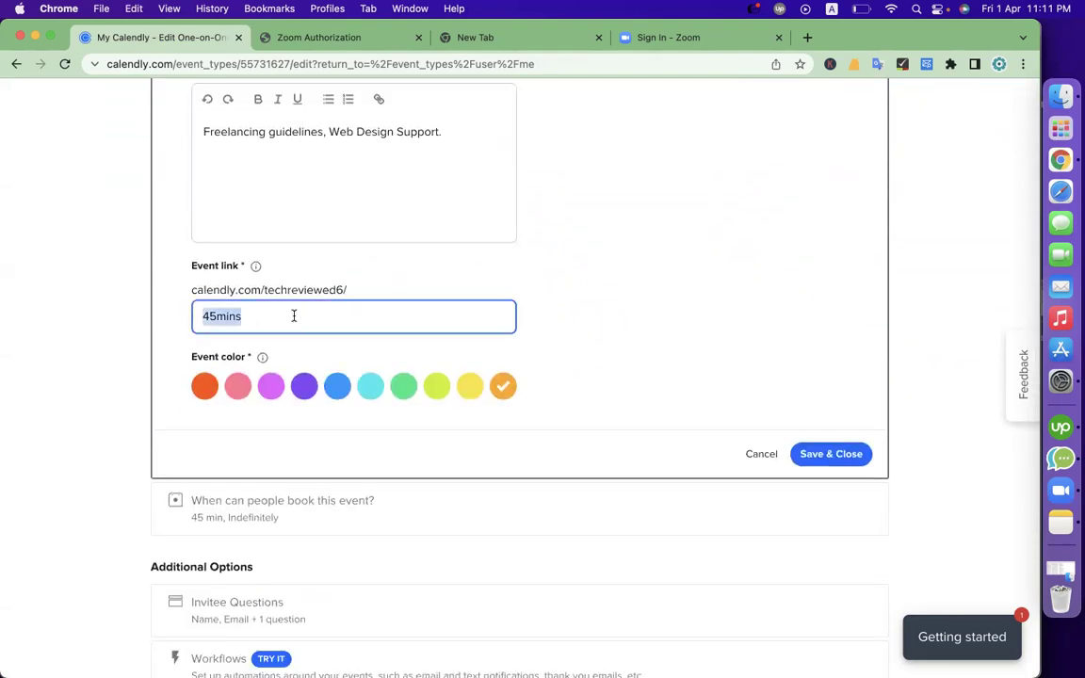
pyautogui.click(294, 316)
pyautogui.doubleClick(423, 324)
pyautogui.write('consultancy')
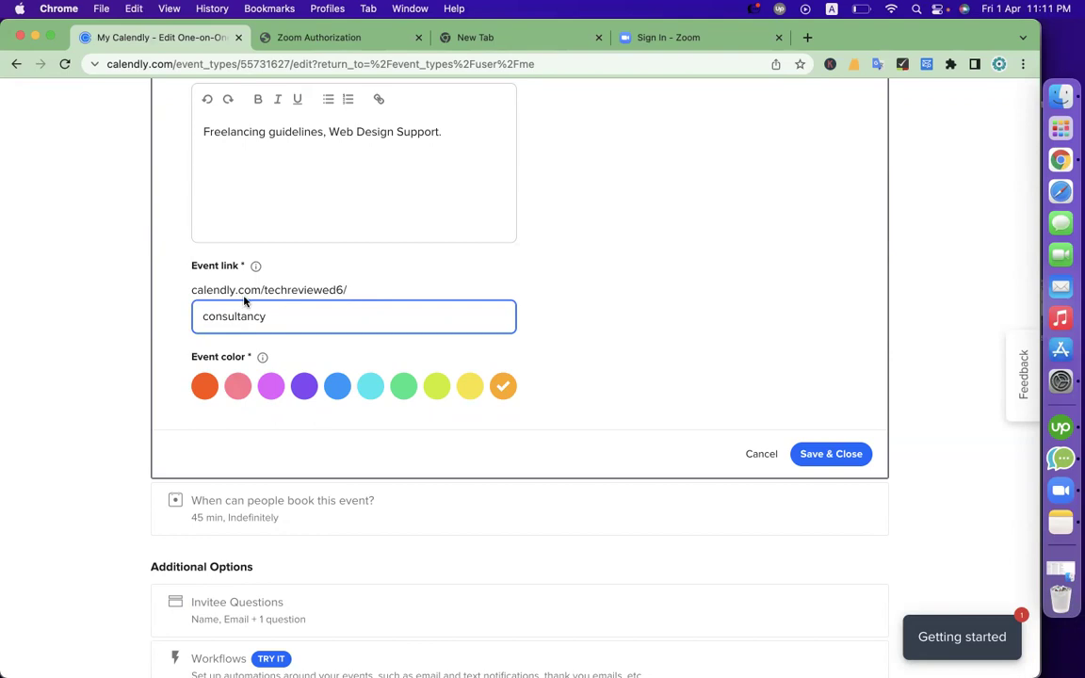
pyautogui.moveTo(178, 292); pyautogui.dragTo(356, 292)
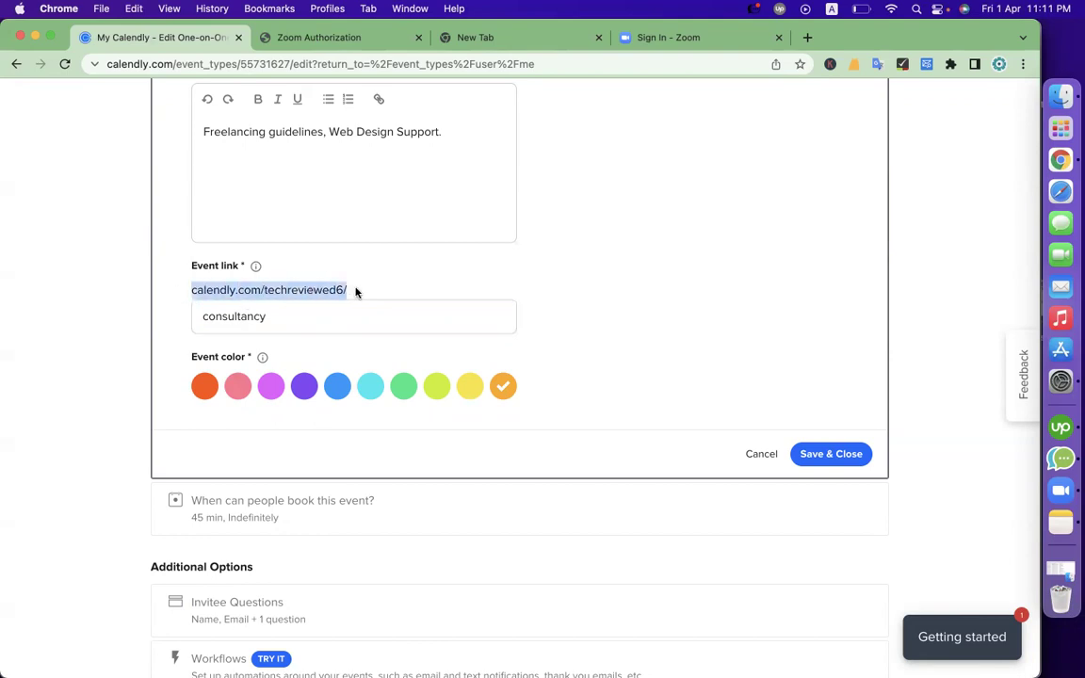
pyautogui.click(267, 317)
pyautogui.doubleClick(266, 317)
pyautogui.click(542, 400)
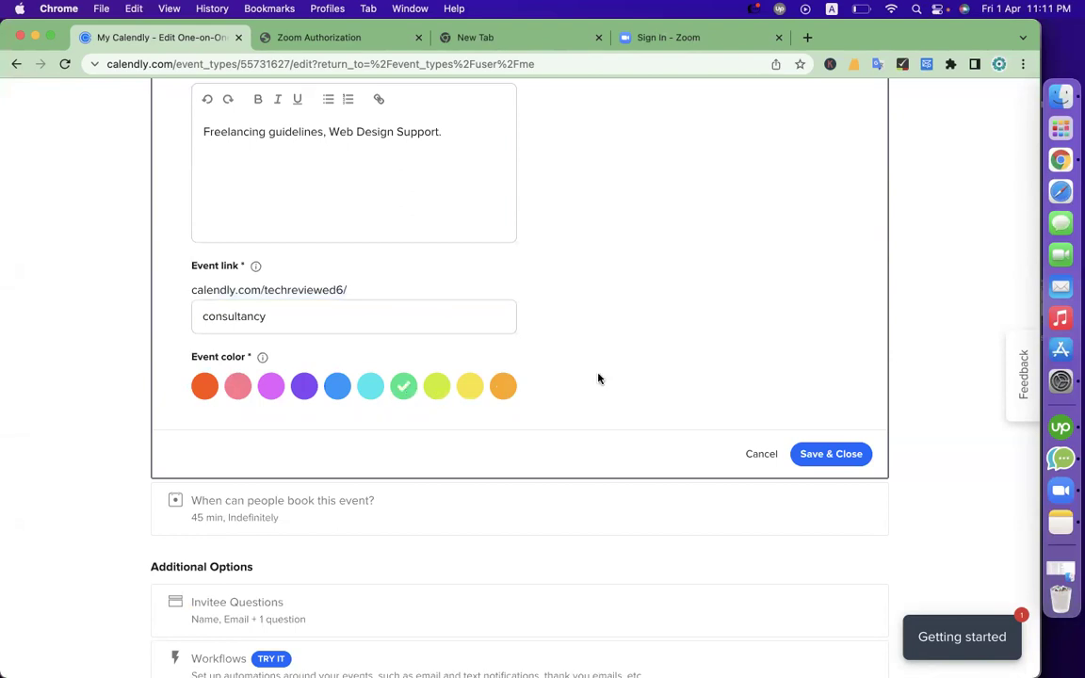
pyautogui.click(813, 453)
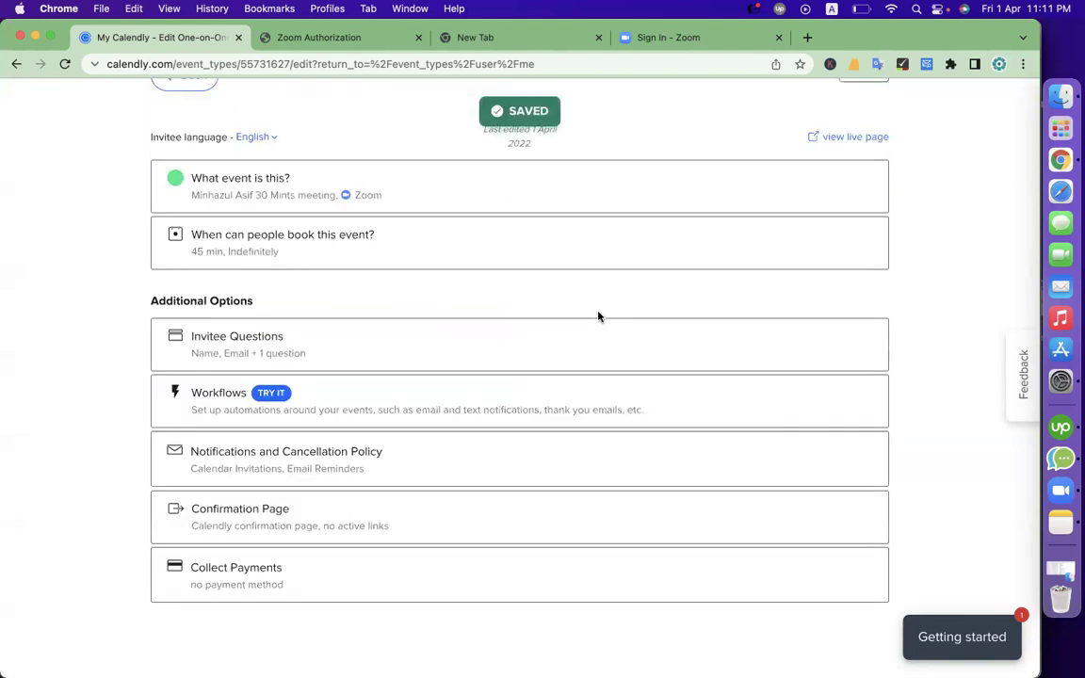
# Set the booking window to Indefinitely into the future
pyautogui.click(271, 252)
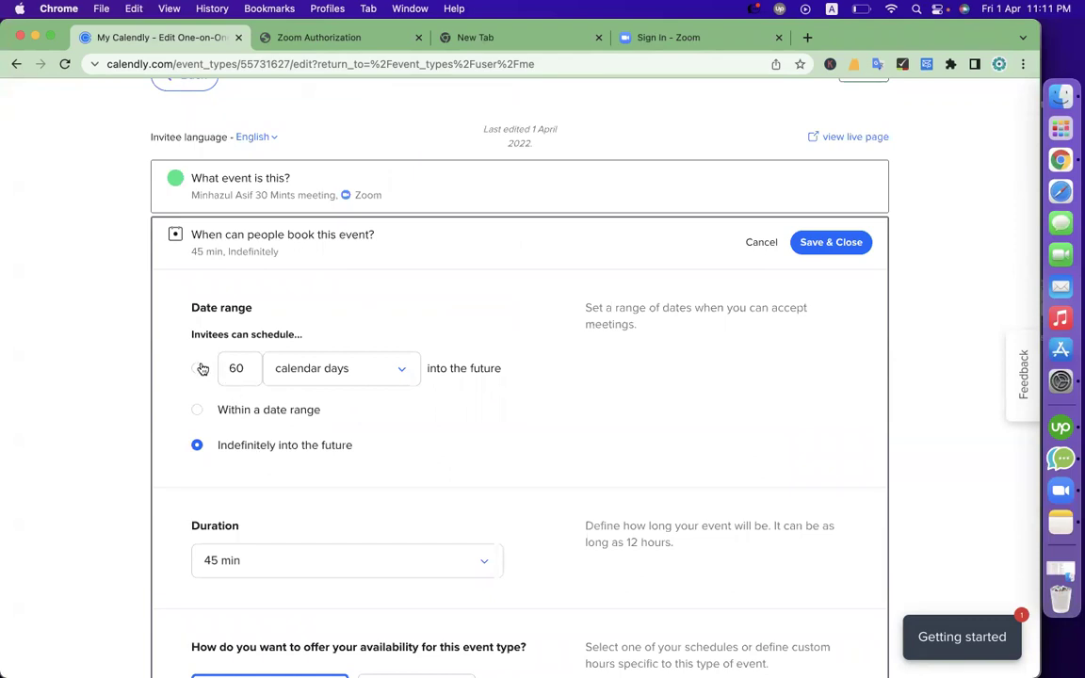
pyautogui.click(239, 414)
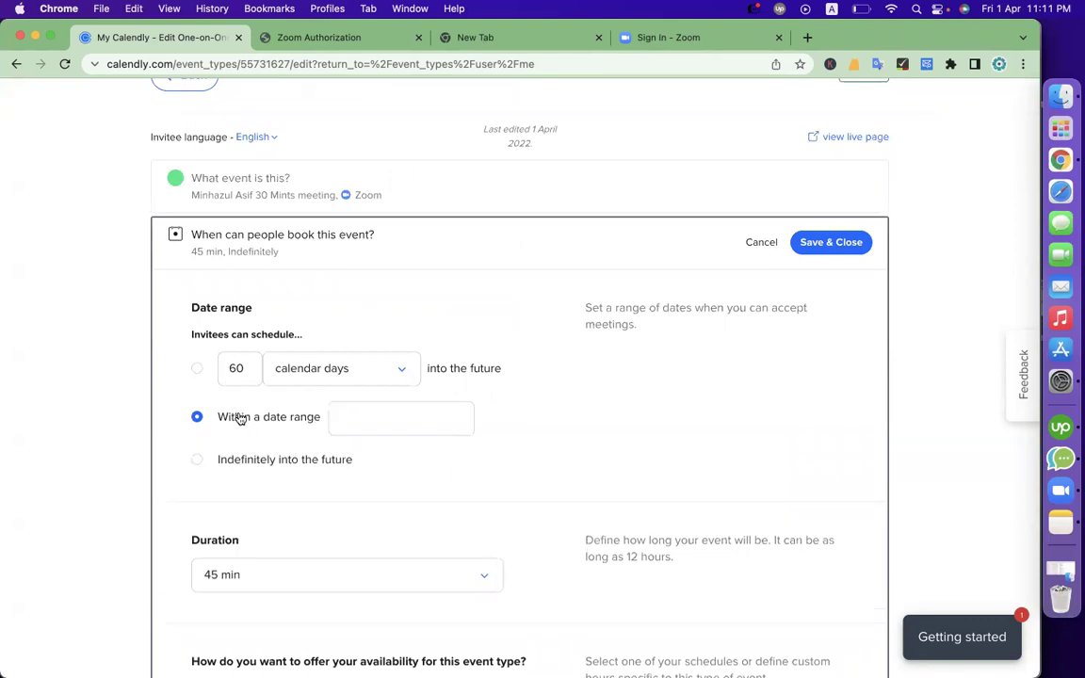
pyautogui.click(373, 420)
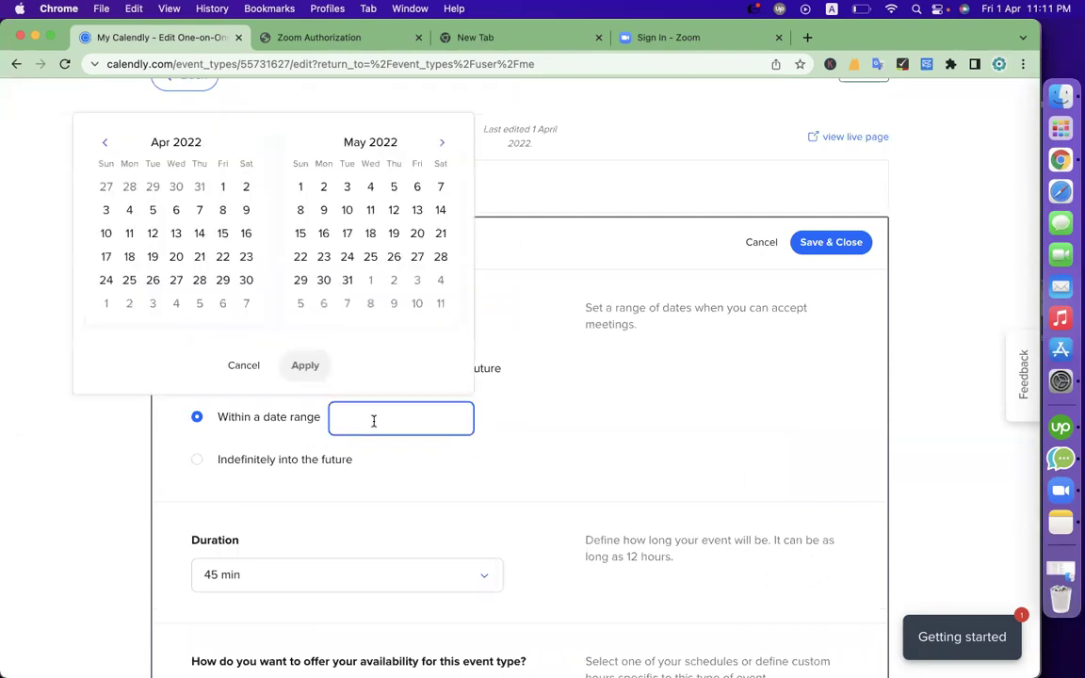
pyautogui.click(224, 191)
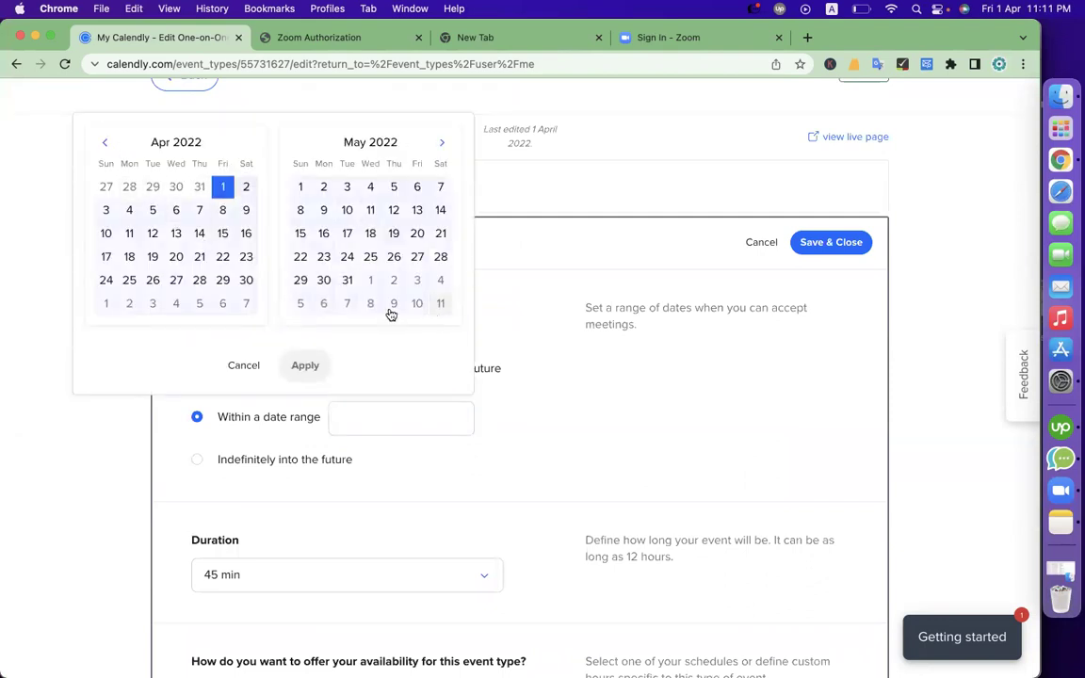
pyautogui.click(246, 279)
pyautogui.click(304, 366)
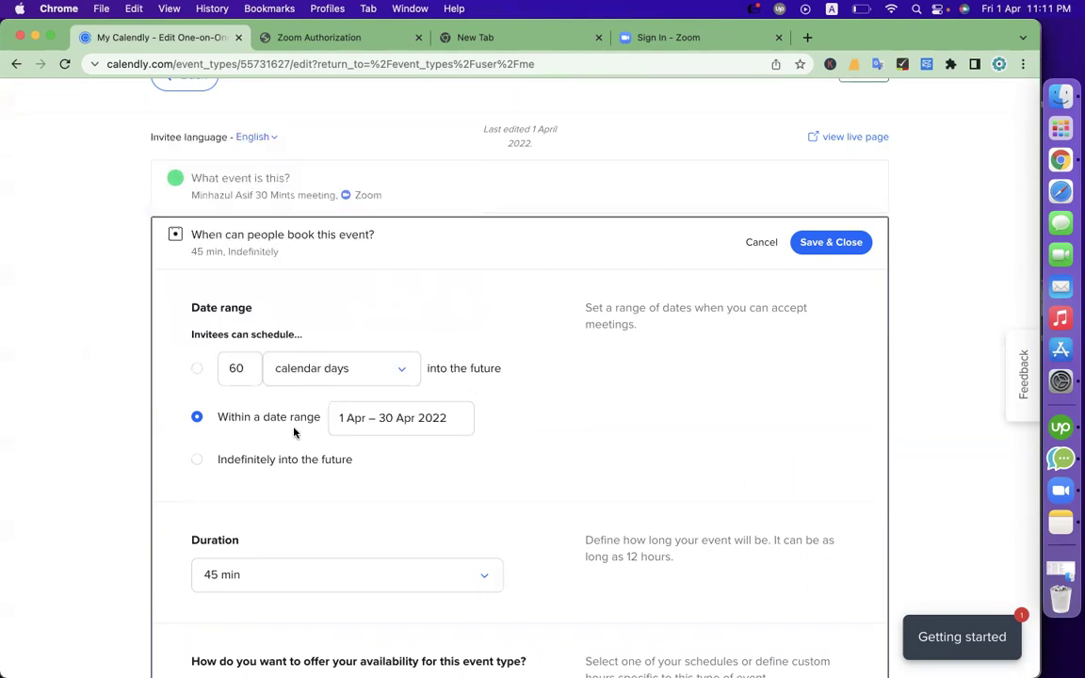
pyautogui.click(197, 369)
pyautogui.doubleClick(247, 369)
pyautogui.write('12')
pyautogui.click(483, 383)
pyautogui.click(267, 445)
# Shorten the event duration to 30 min
pyautogui.scroll(-5, 501, 458)
pyautogui.click(391, 319)
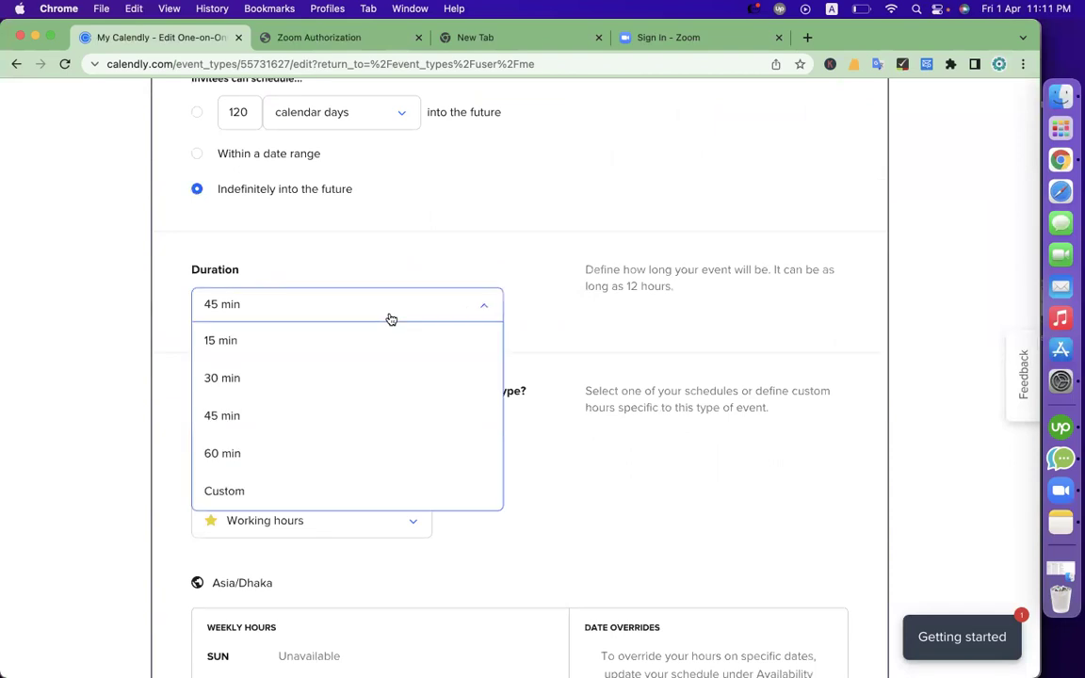
pyautogui.click(340, 369)
pyautogui.scroll(-3, 518, 443)
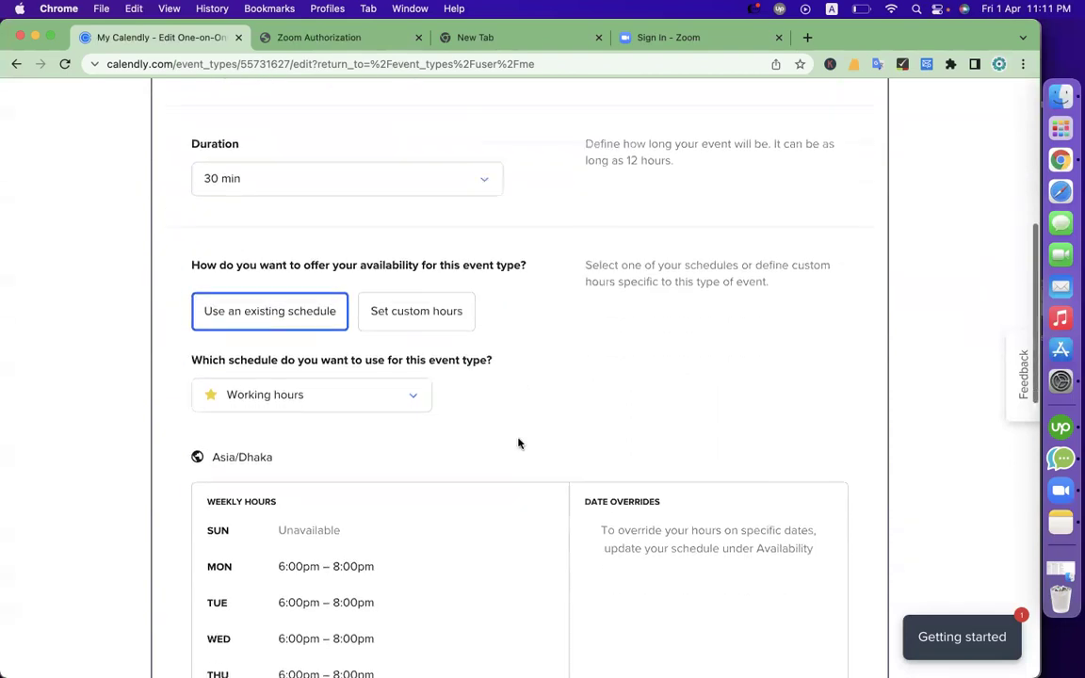
pyautogui.scroll(-4, 518, 437)
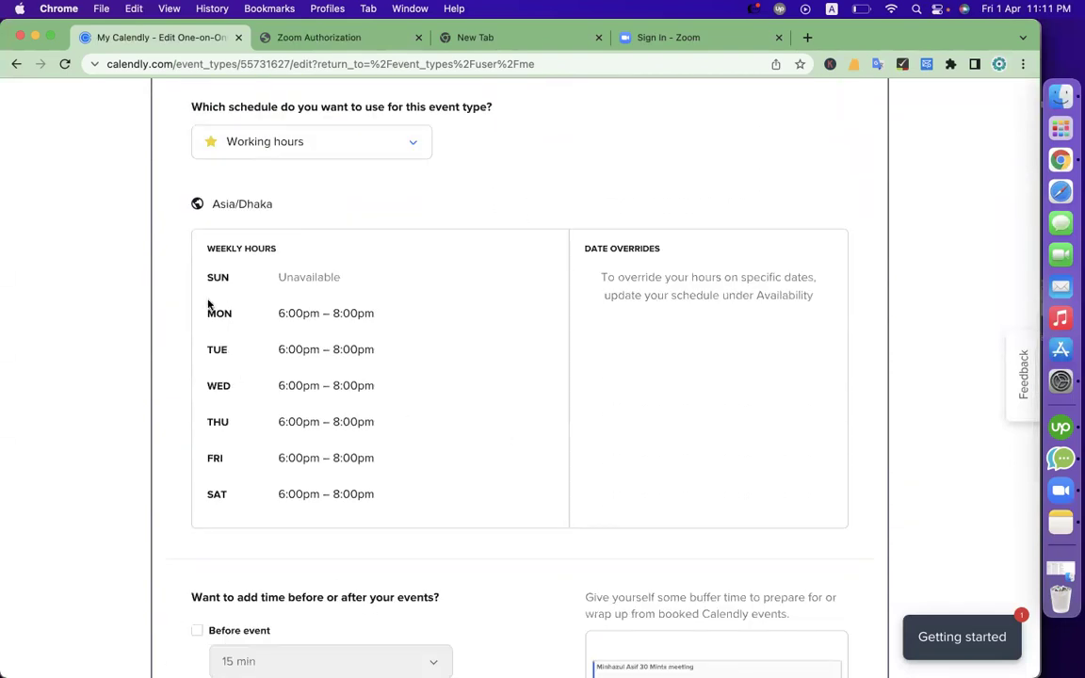
pyautogui.scroll(-3, 278, 482)
pyautogui.scroll(4, 279, 482)
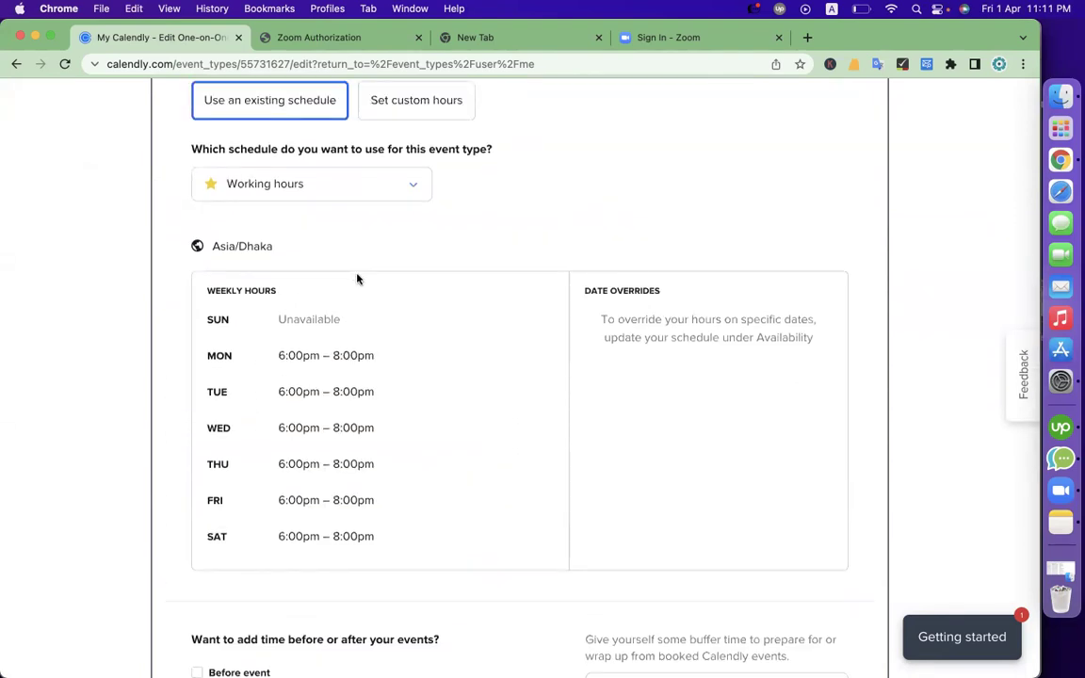
pyautogui.click(310, 186)
pyautogui.click(542, 215)
# Add a 5 min buffer after each event
pyautogui.tripleClick(289, 355)
pyautogui.click(261, 335)
pyautogui.click(209, 355)
pyautogui.scroll(-5, 279, 436)
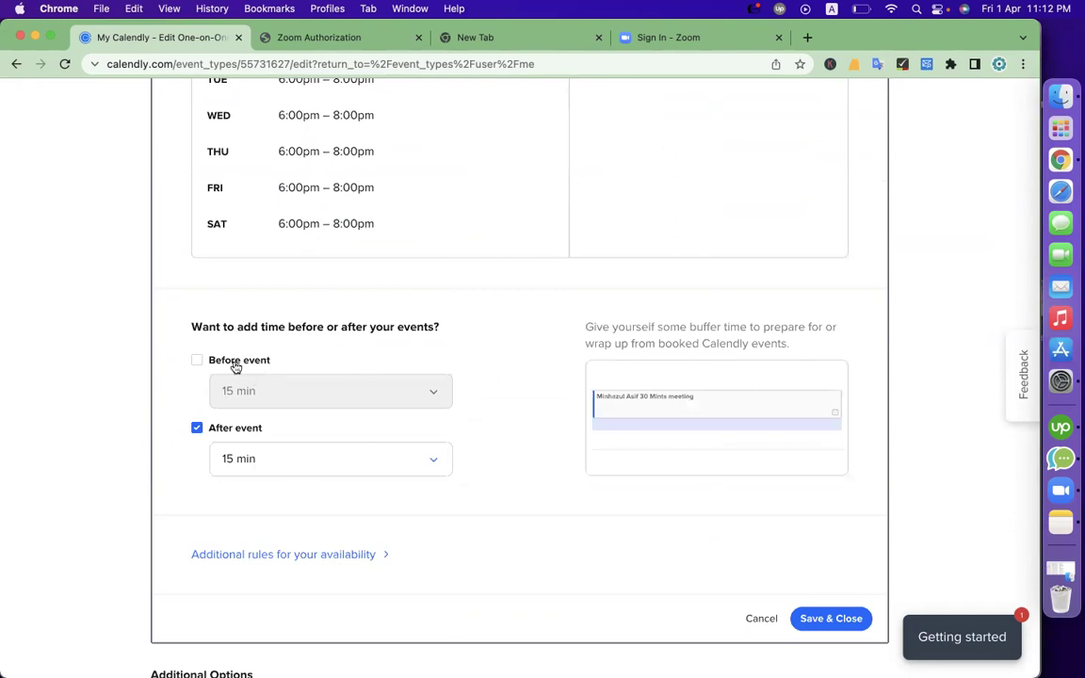
pyautogui.tripleClick(290, 329)
pyautogui.click(422, 328)
pyautogui.moveTo(443, 323); pyautogui.dragTo(189, 326)
pyautogui.click(259, 458)
pyautogui.click(236, 495)
# Save the availability settings and open the Invitee Questions section
pyautogui.click(823, 621)
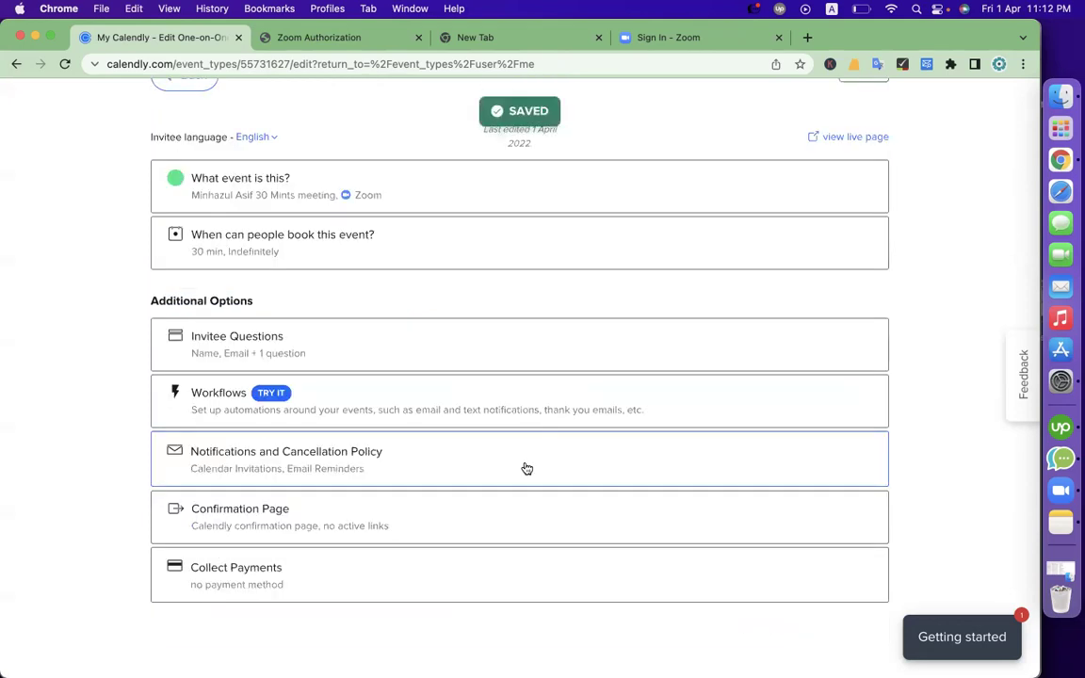
pyautogui.click(420, 355)
pyautogui.scroll(-2, 506, 498)
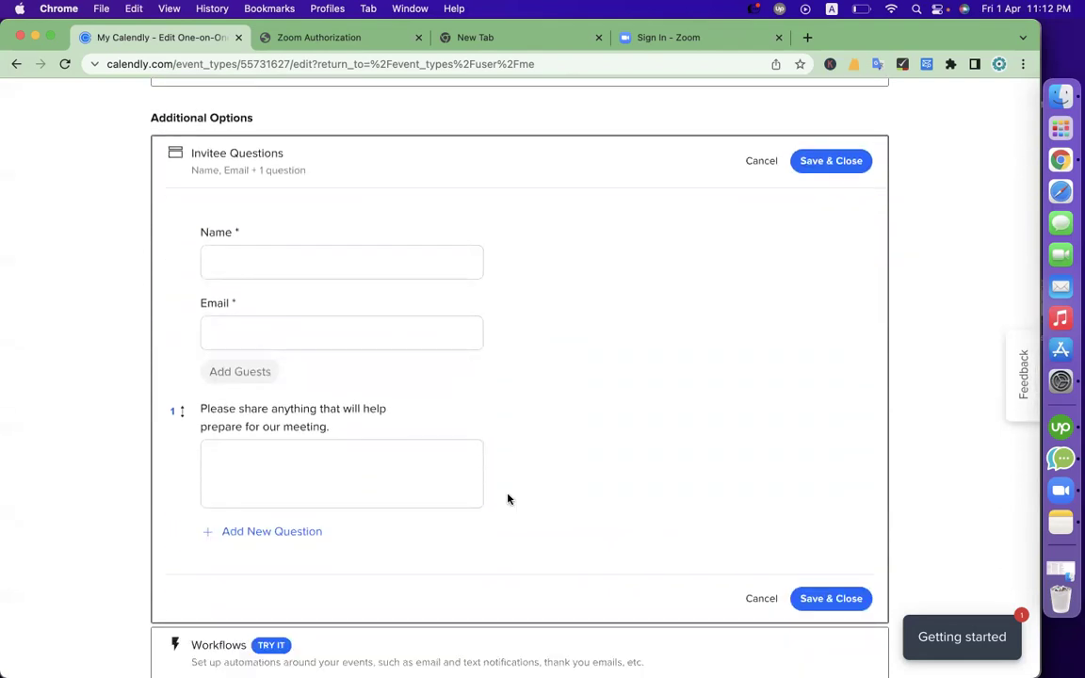
pyautogui.moveTo(339, 320)
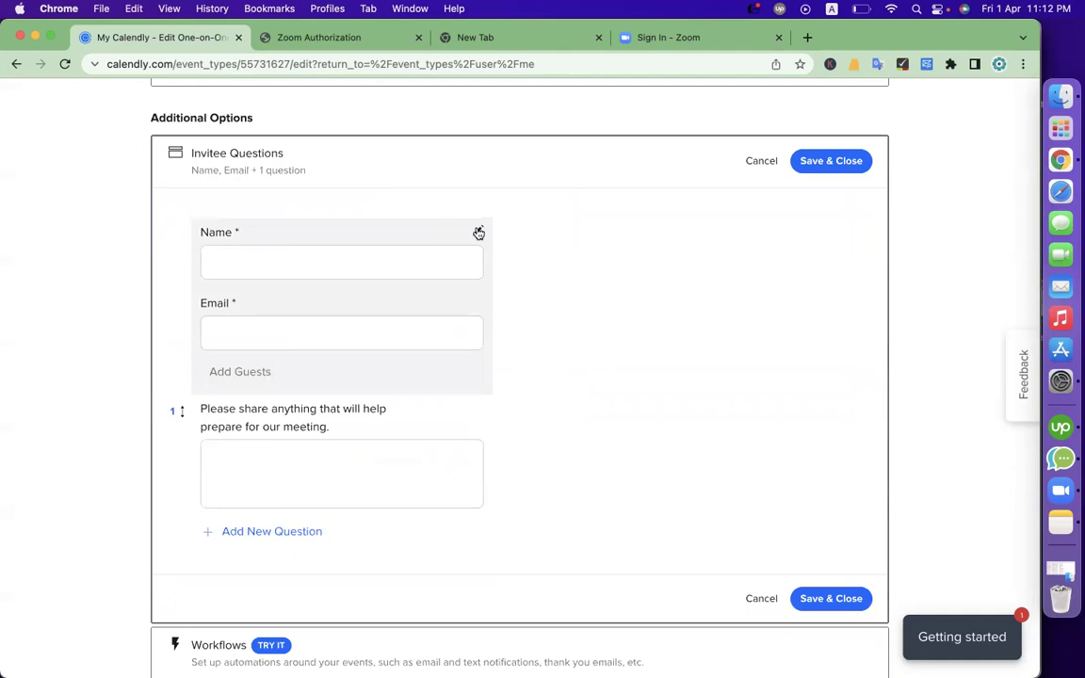
pyautogui.moveTo(424, 436)
# Reword the custom invitee question to 'What is the consultancy about ?' and save it
pyautogui.click(477, 409)
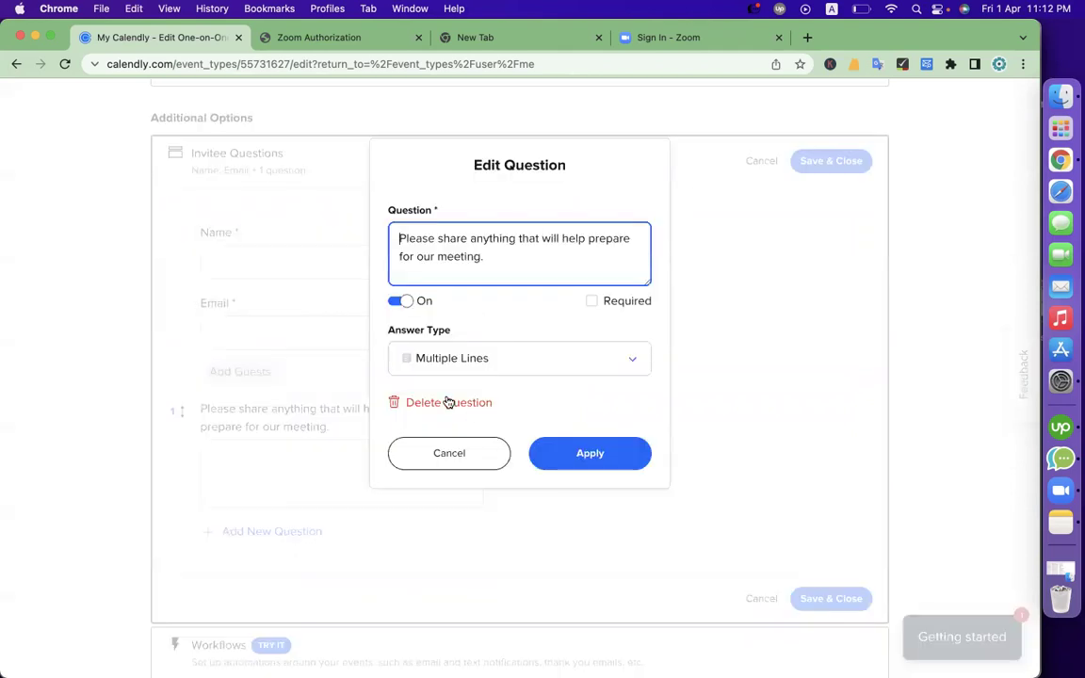
pyautogui.moveTo(534, 267); pyautogui.dragTo(369, 234)
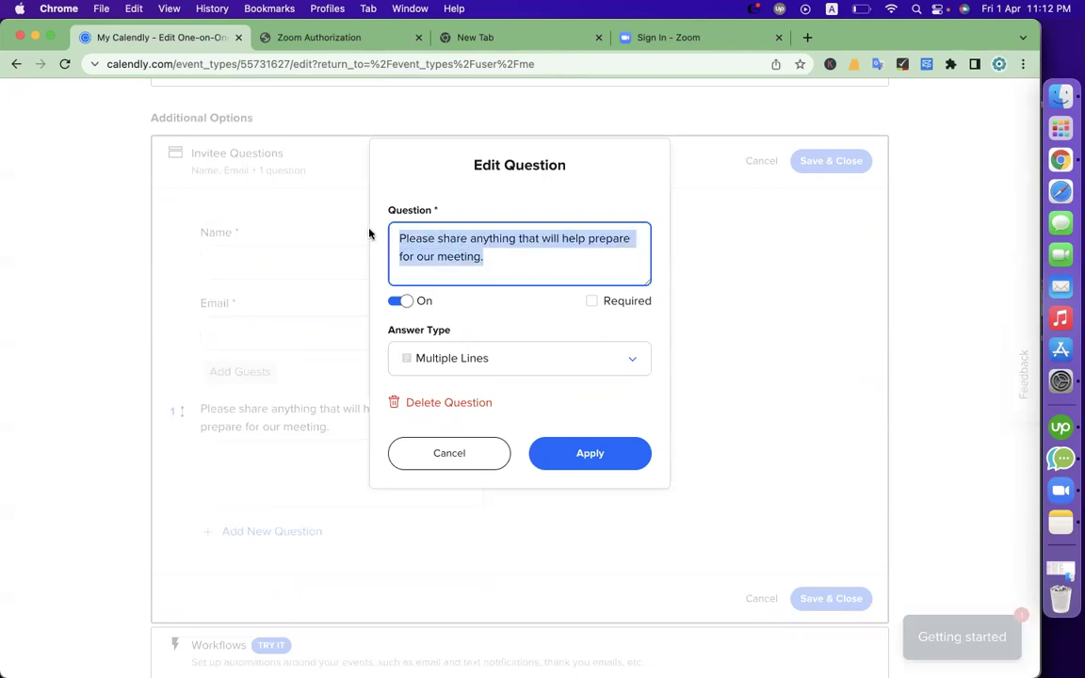
pyautogui.write('What is the consultancy about ?')
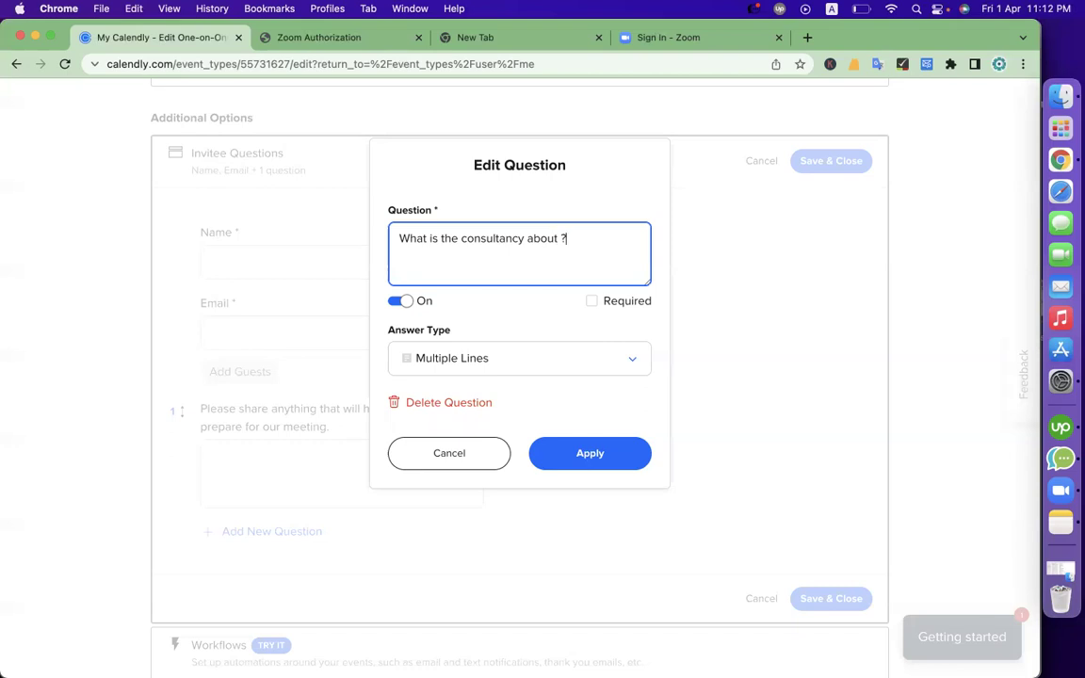
pyautogui.click(573, 453)
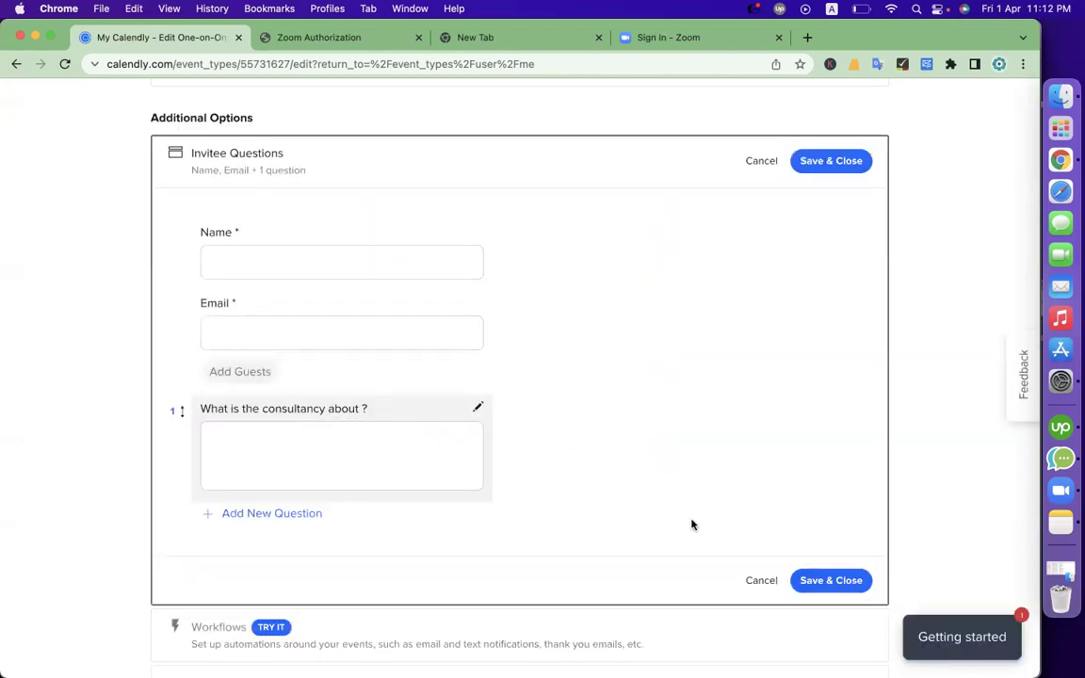
pyautogui.click(825, 580)
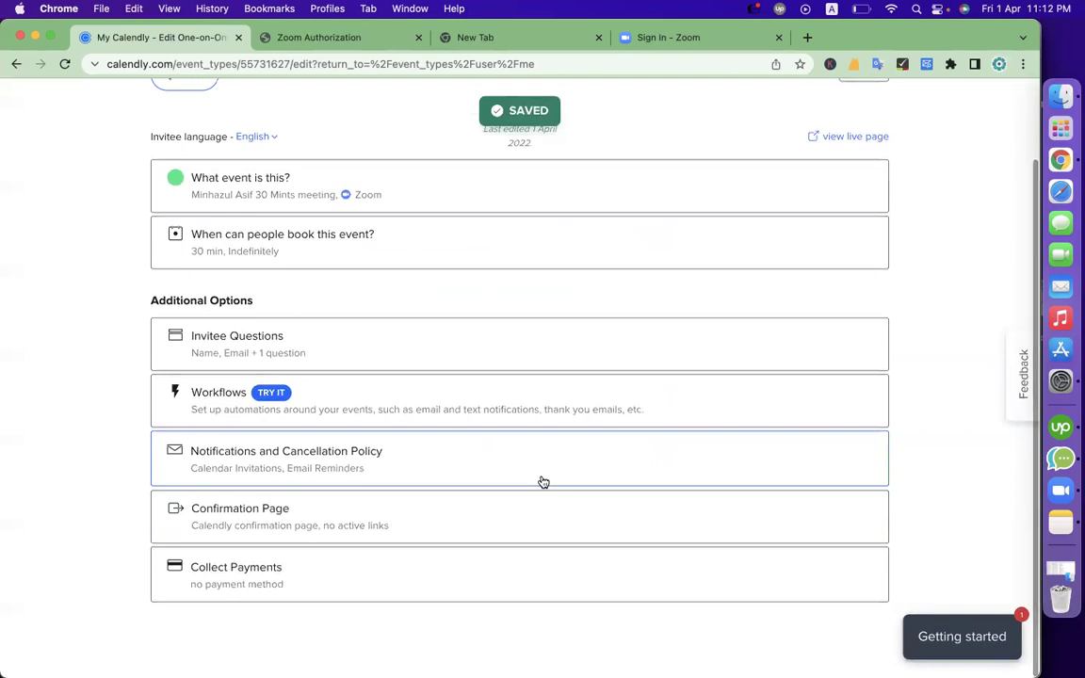
pyautogui.click(378, 521)
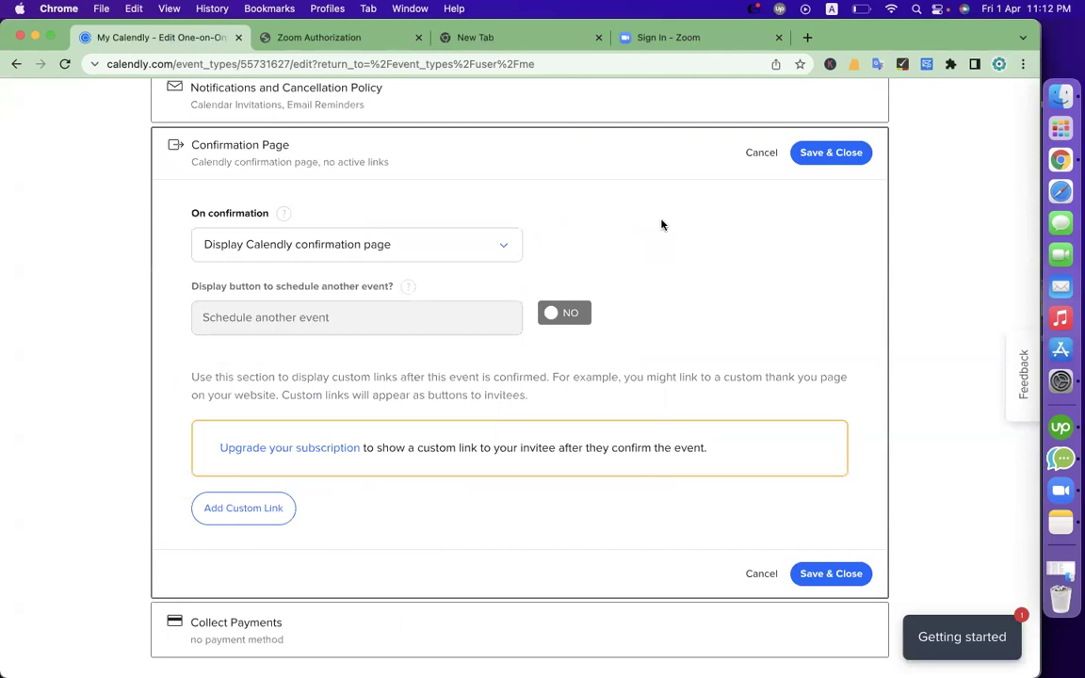
pyautogui.scroll(-1, 661, 225)
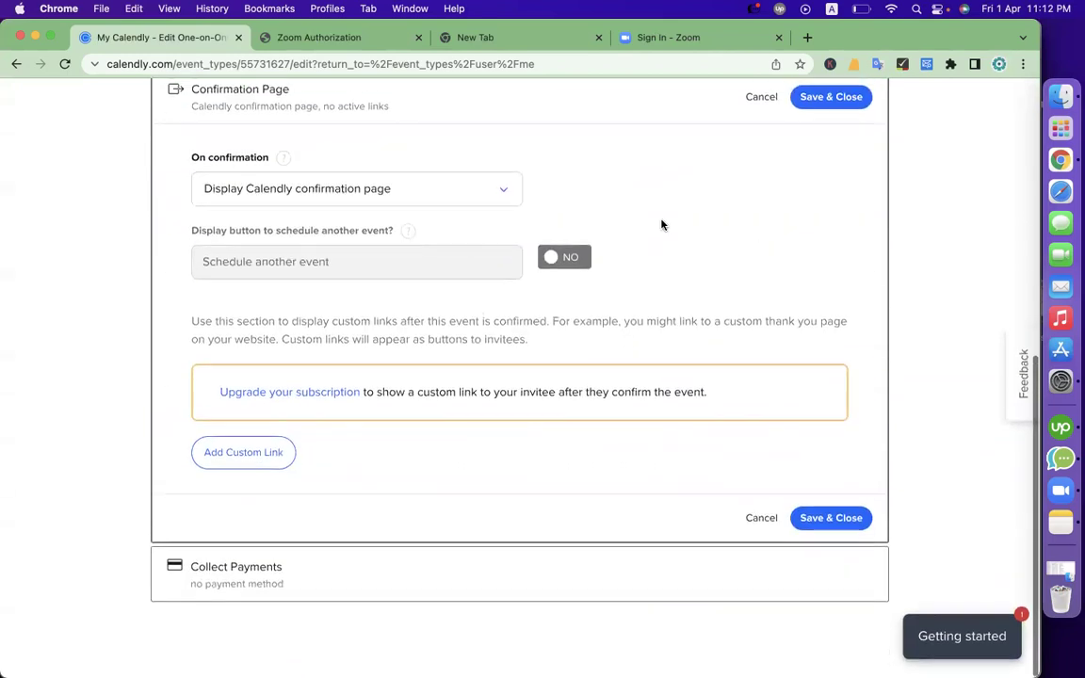
pyautogui.scroll(4, 595, 482)
pyautogui.scroll(-5, 595, 482)
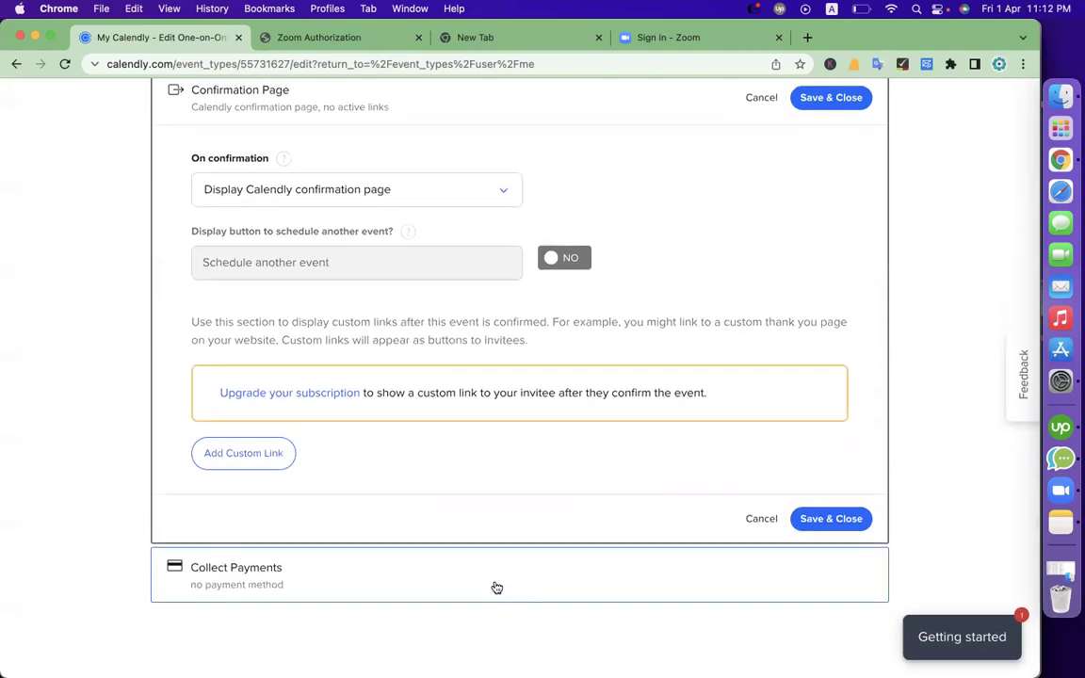
pyautogui.click(470, 504)
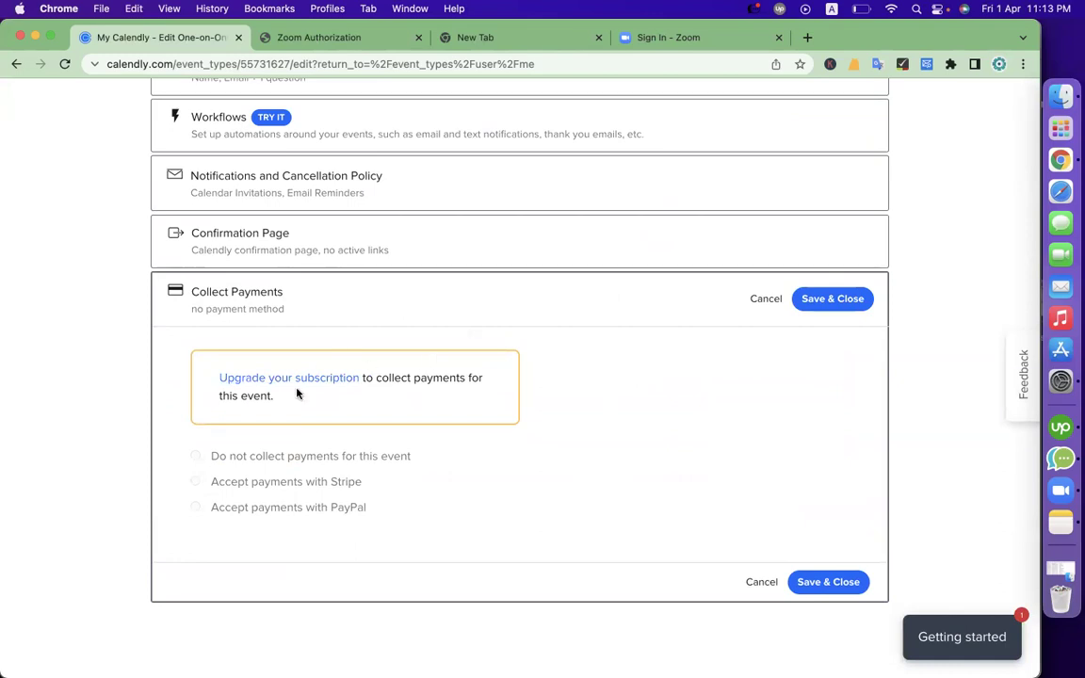
pyautogui.click(830, 583)
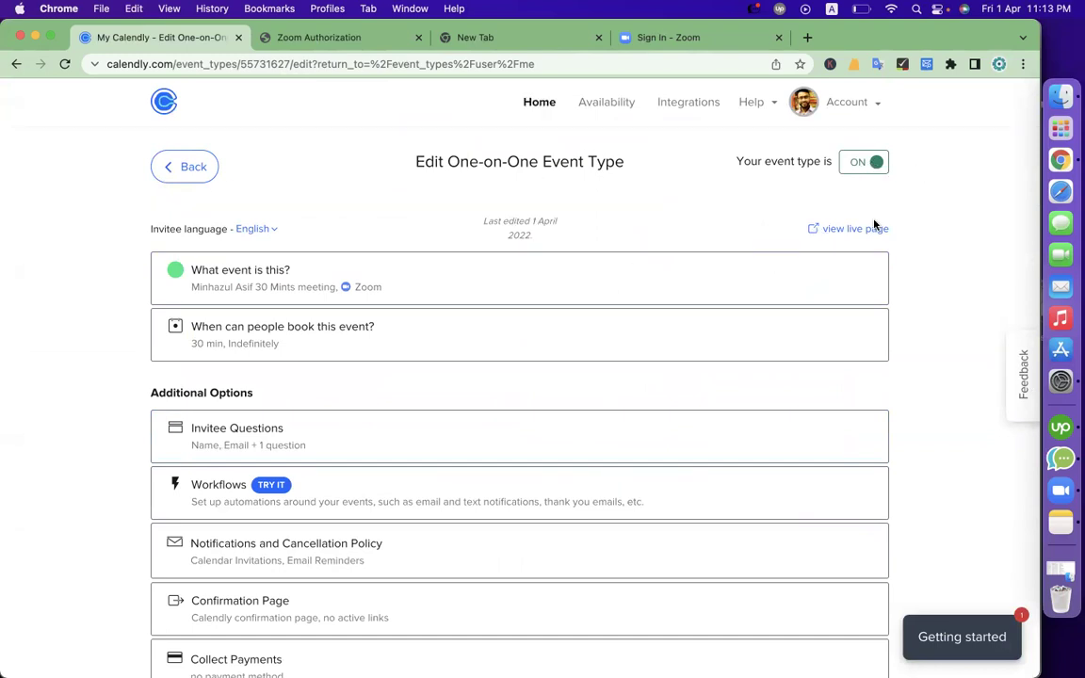
# Open the sharing options for the 30-minute meeting from the event types list
pyautogui.click(191, 168)
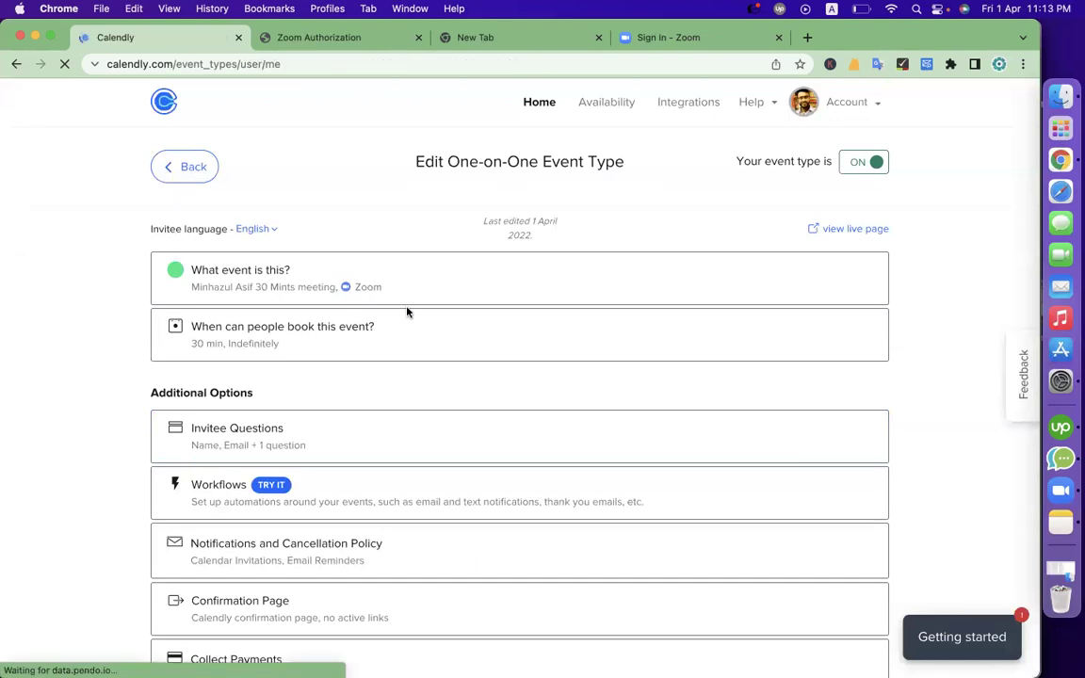
pyautogui.scroll(-2, 522, 661)
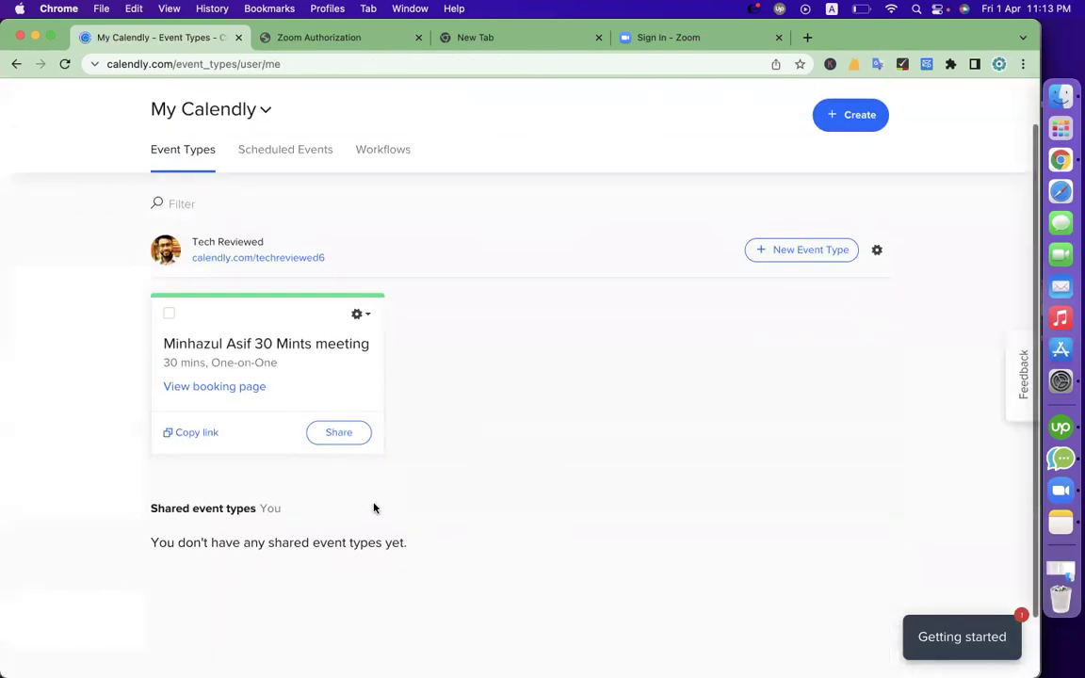
pyautogui.click(339, 430)
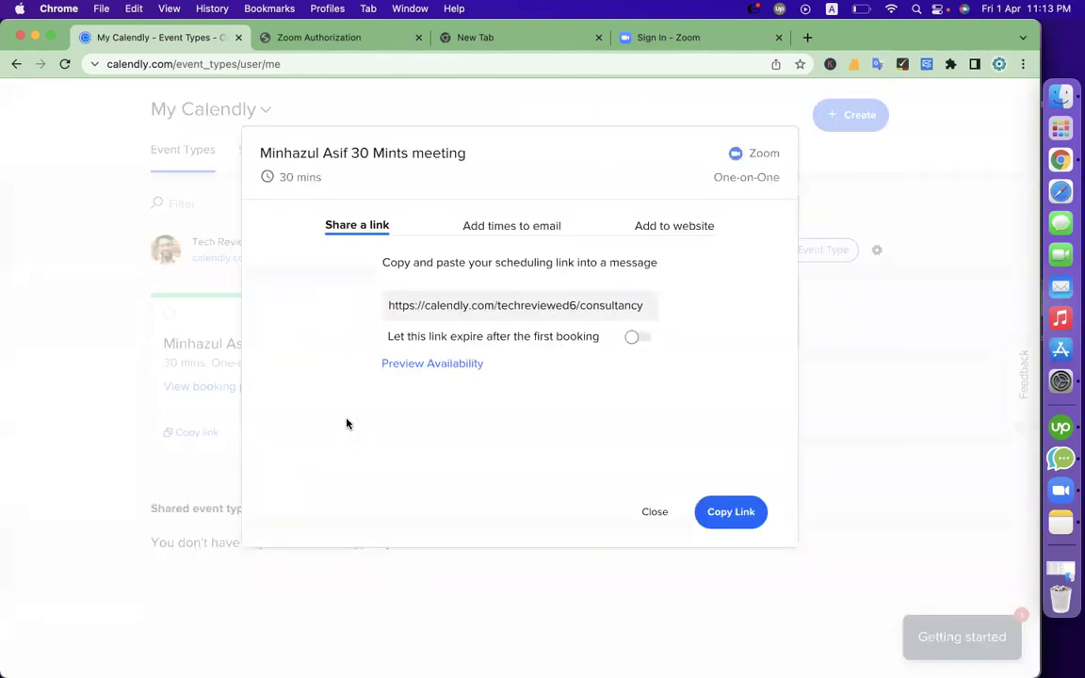
pyautogui.click(473, 301)
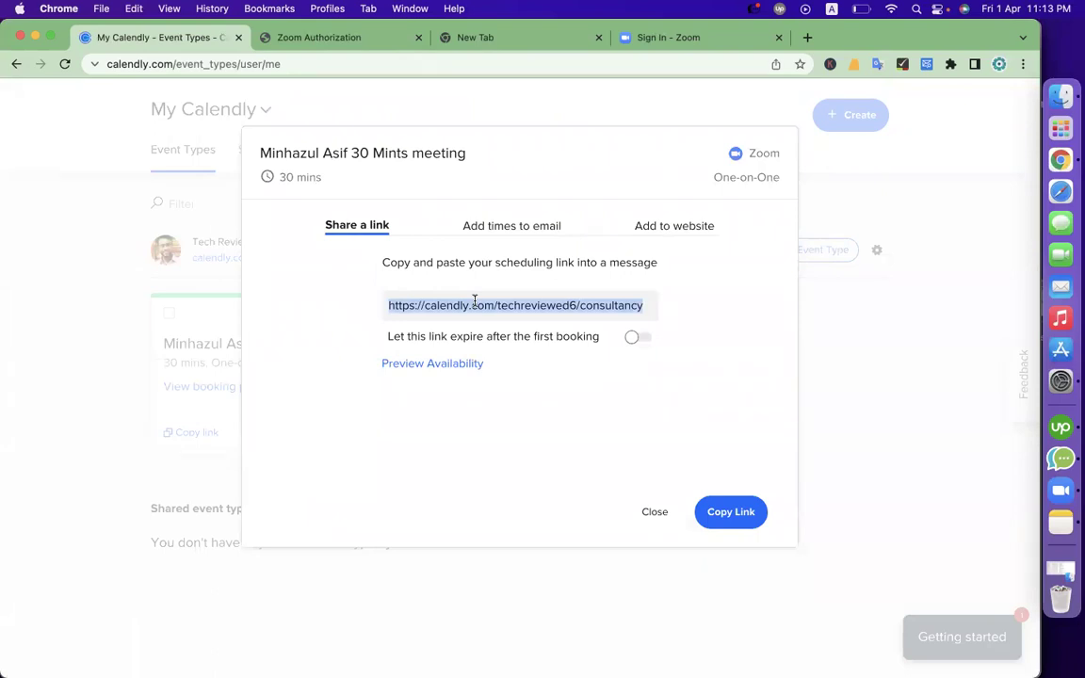
# Choose Embed inline under Add to website and select all the generated embed code
pyautogui.click(692, 225)
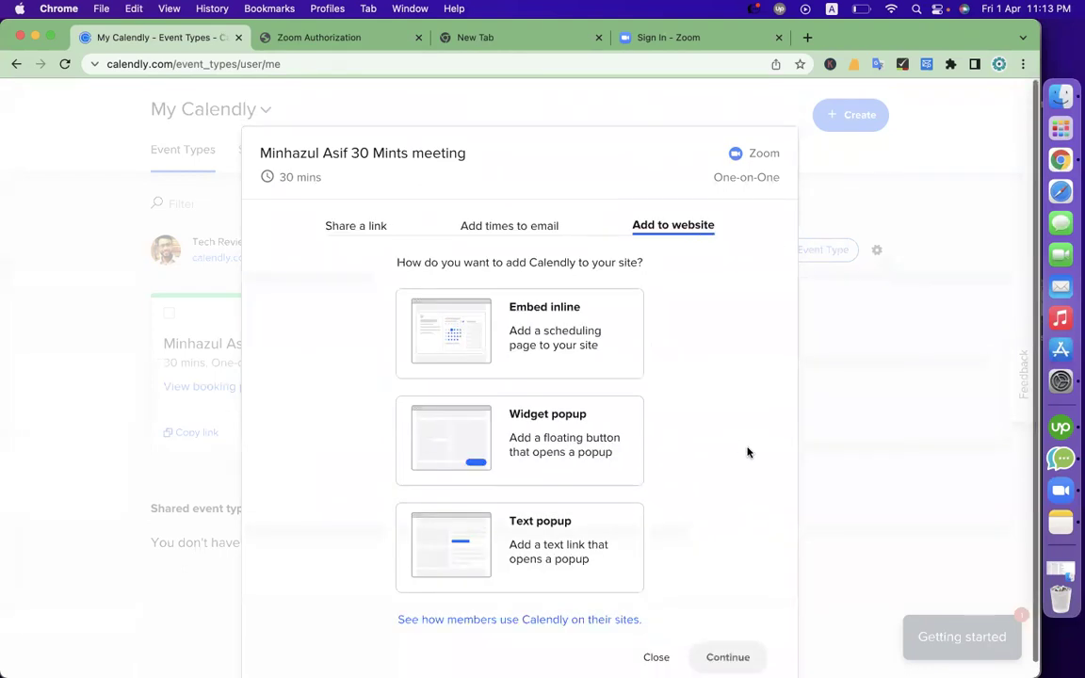
pyautogui.click(573, 341)
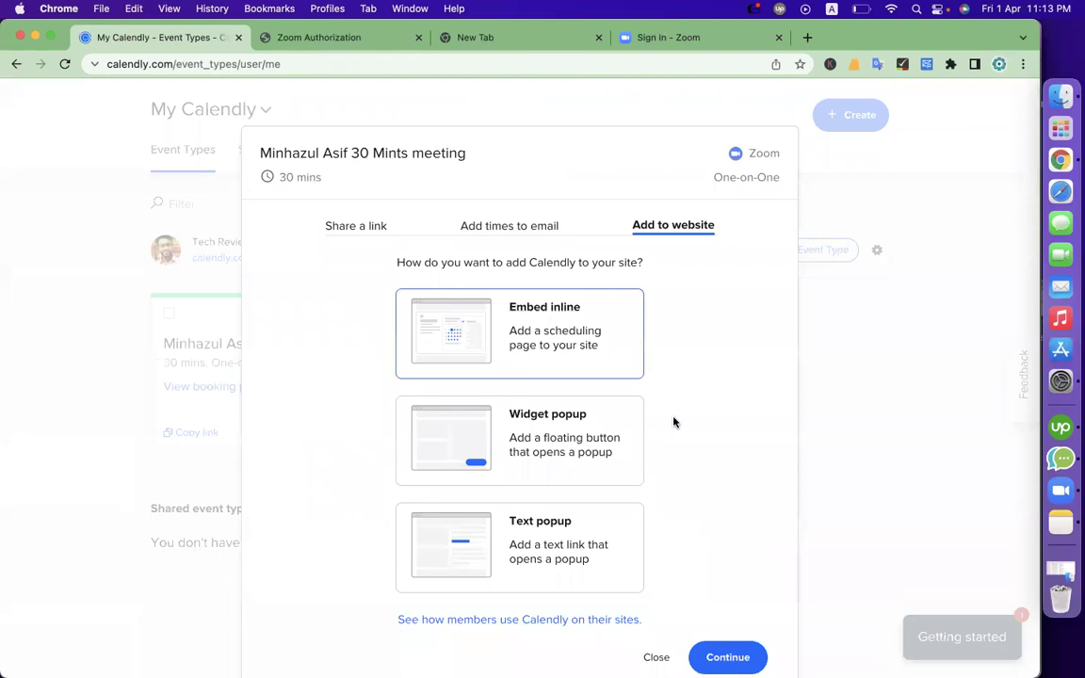
pyautogui.scroll(-1, 649, 414)
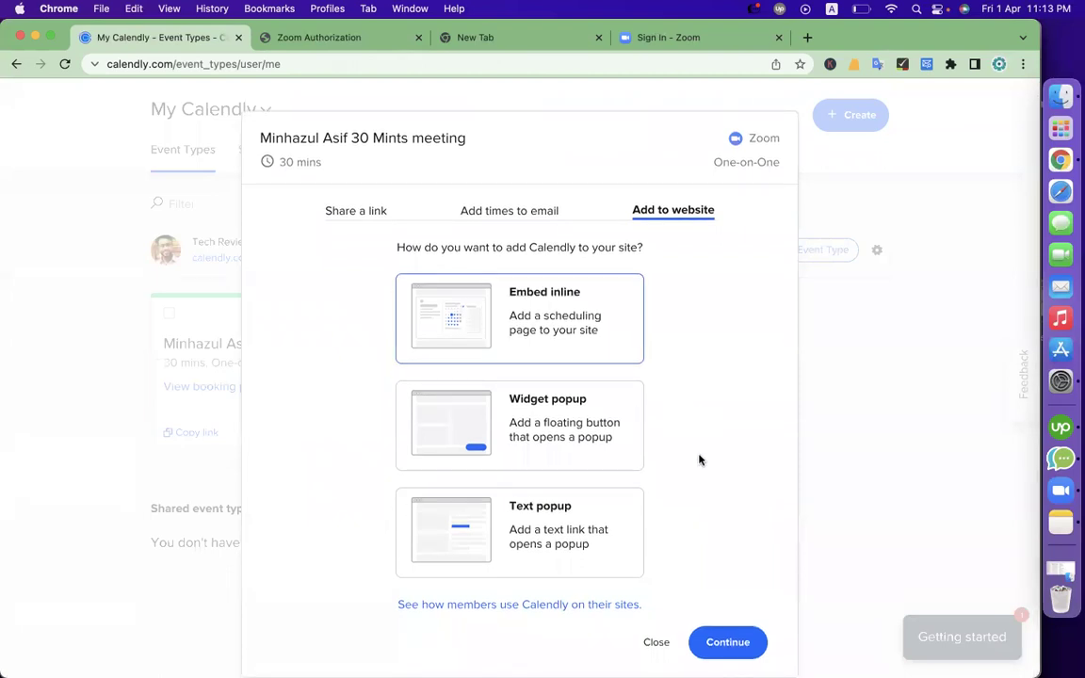
pyautogui.click(726, 642)
pyautogui.click(629, 394)
pyautogui.tripleClick(629, 393)
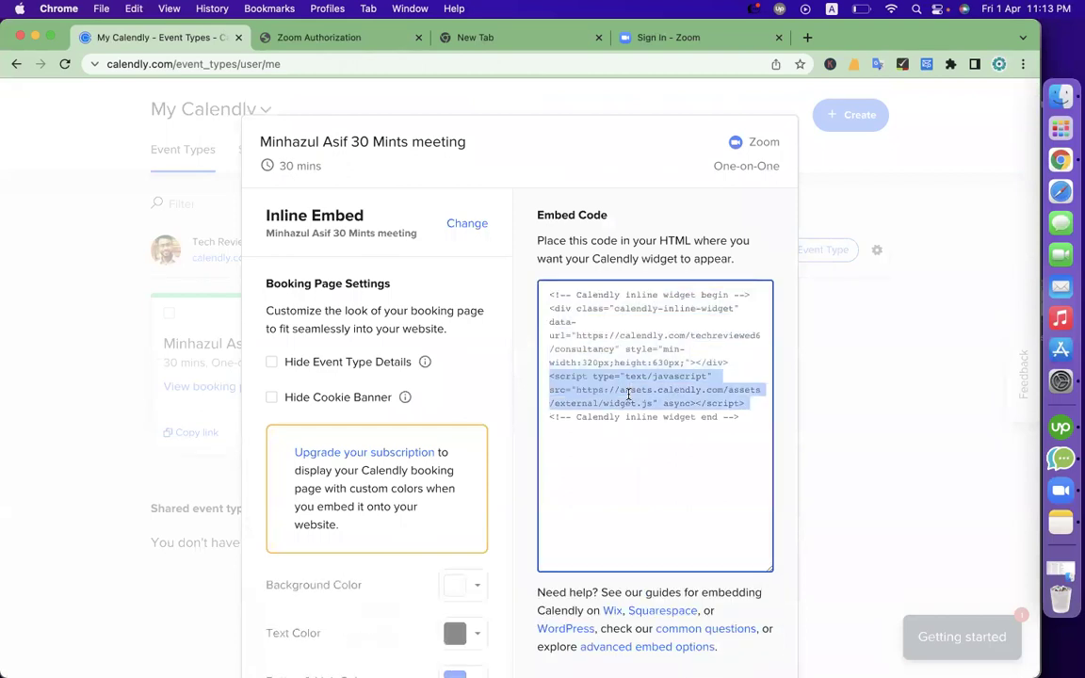
pyautogui.click(629, 394)
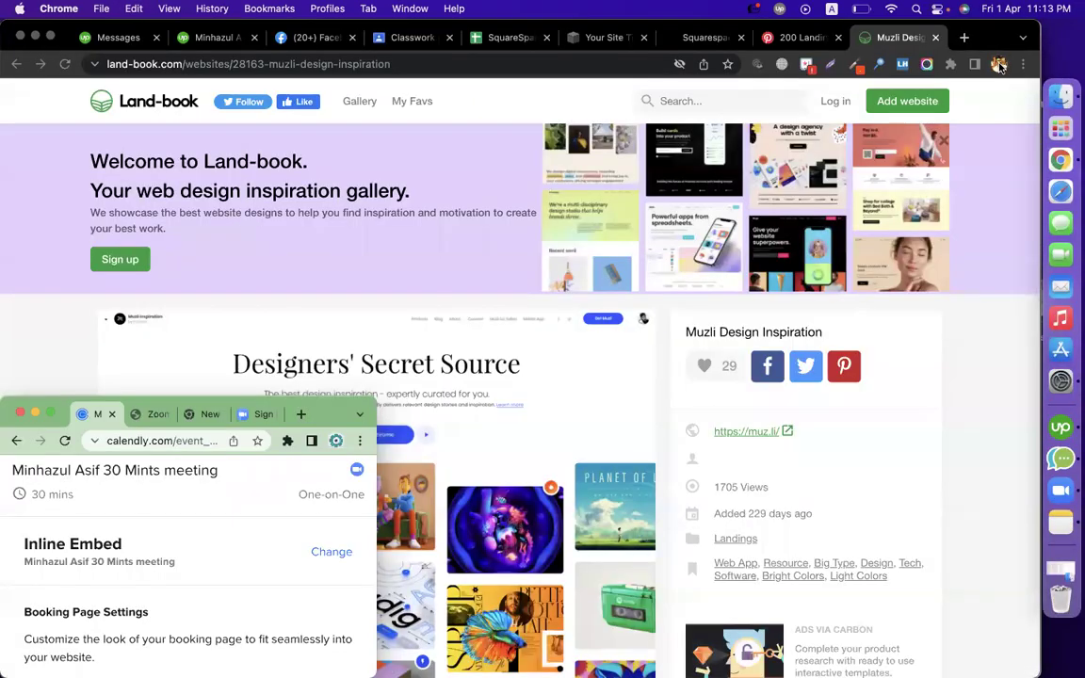
# Bring the Squarespace window forward and switch to the site's settings
pyautogui.click(999, 64)
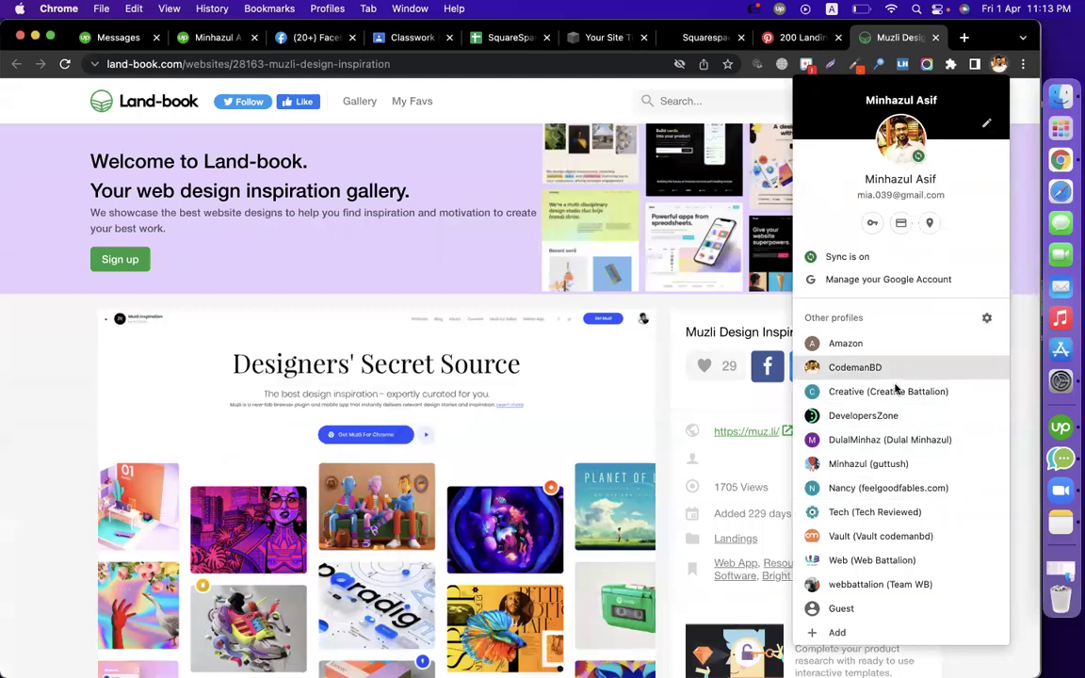
pyautogui.click(705, 38)
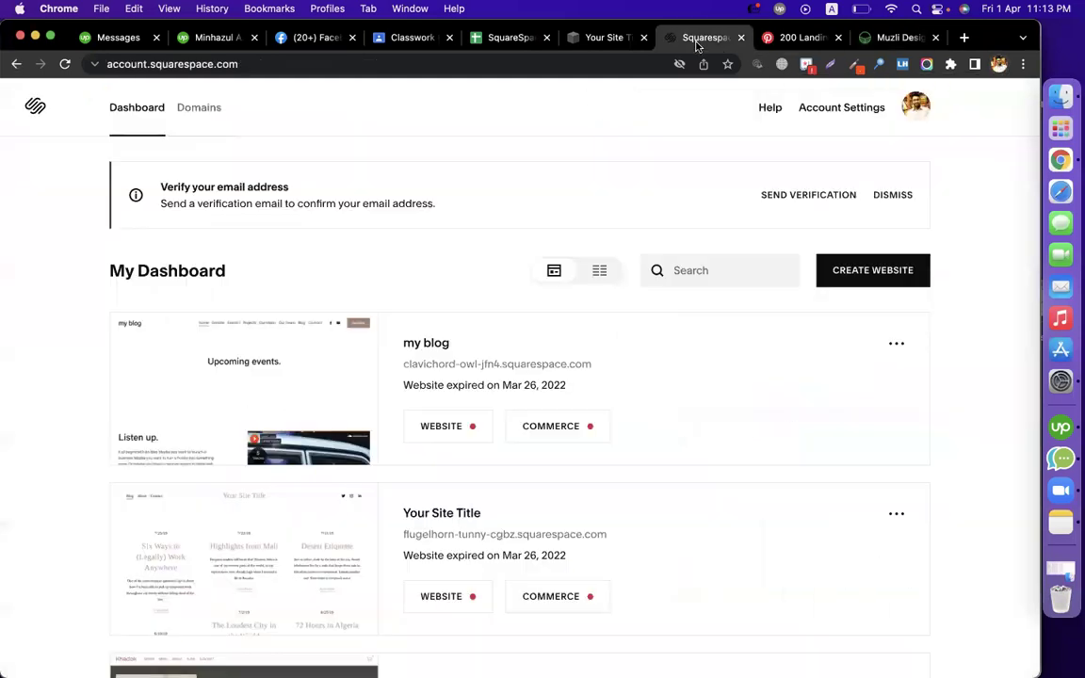
pyautogui.click(607, 36)
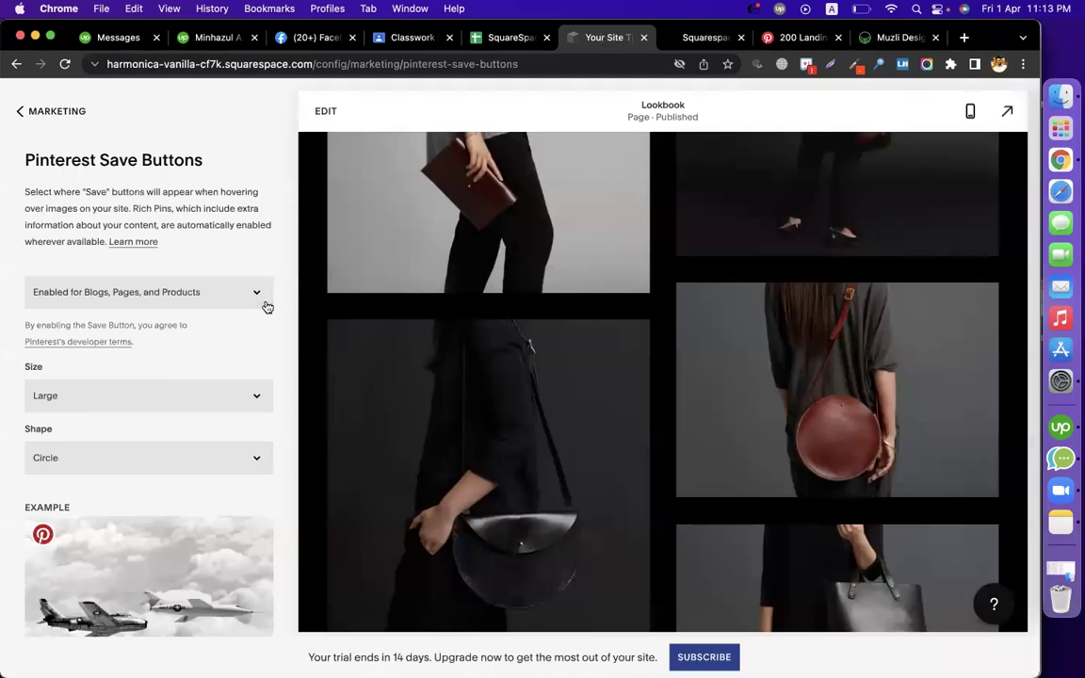
# Navigate from Marketing back to Pages and open the About page for editing
pyautogui.click(19, 112)
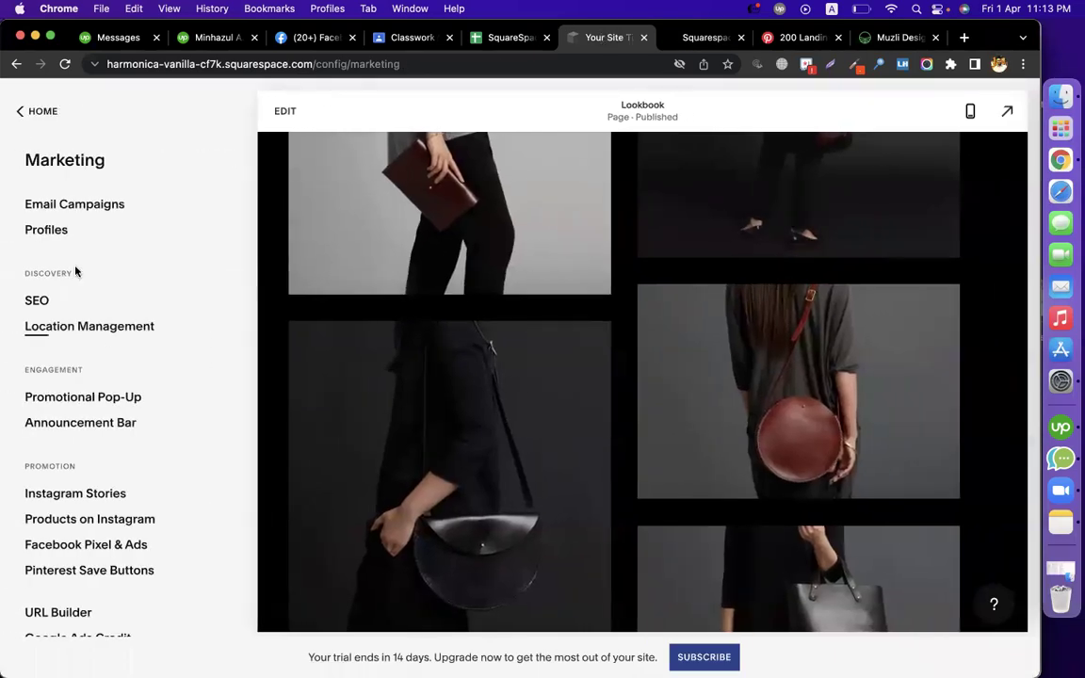
pyautogui.click(31, 108)
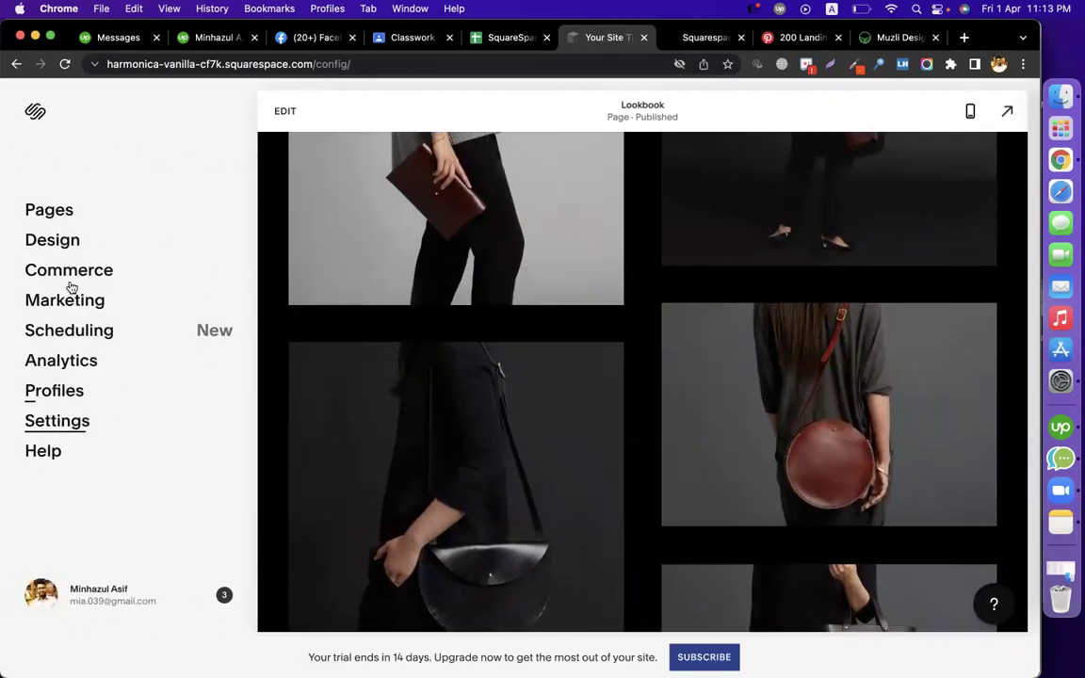
pyautogui.click(52, 213)
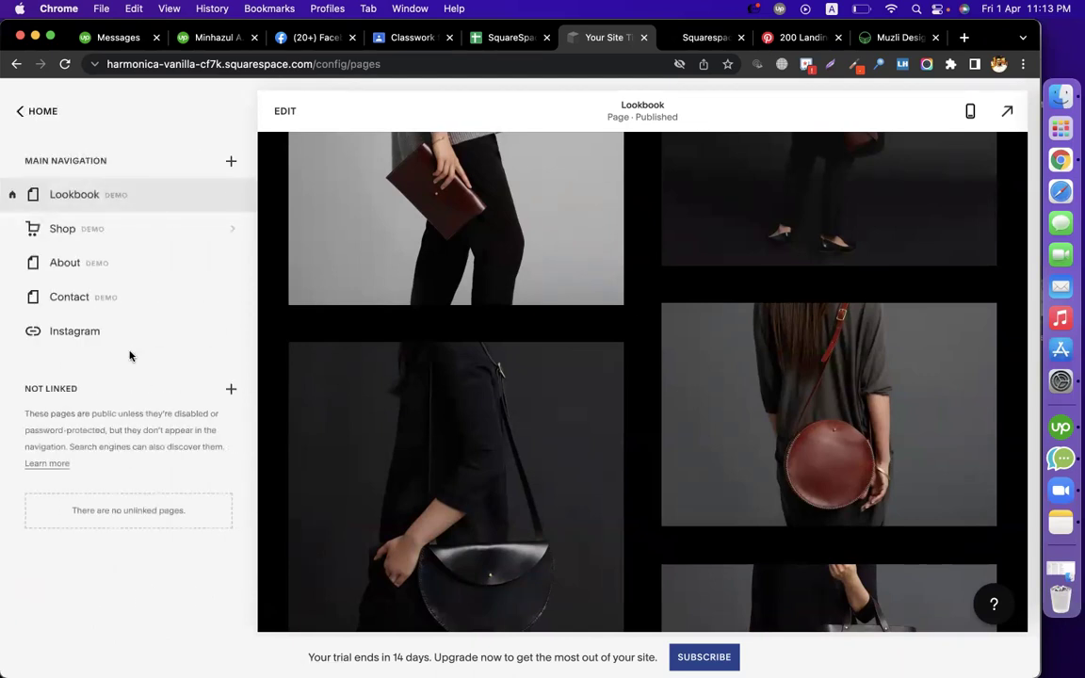
pyautogui.click(114, 266)
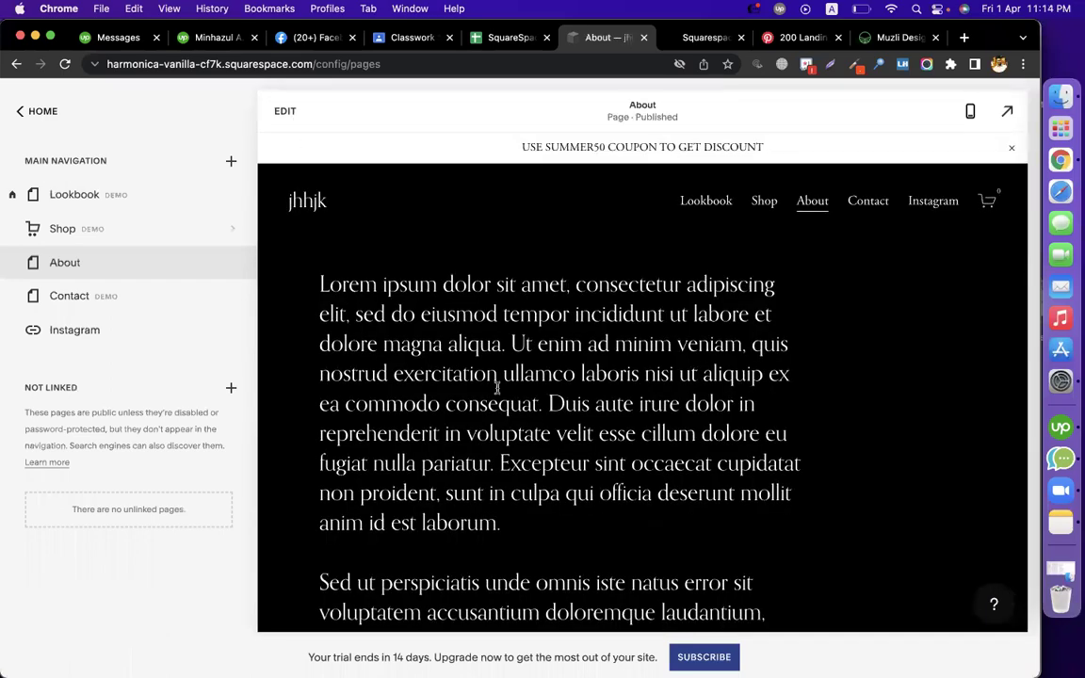
pyautogui.click(496, 387)
pyautogui.scroll(-10, 353, 547)
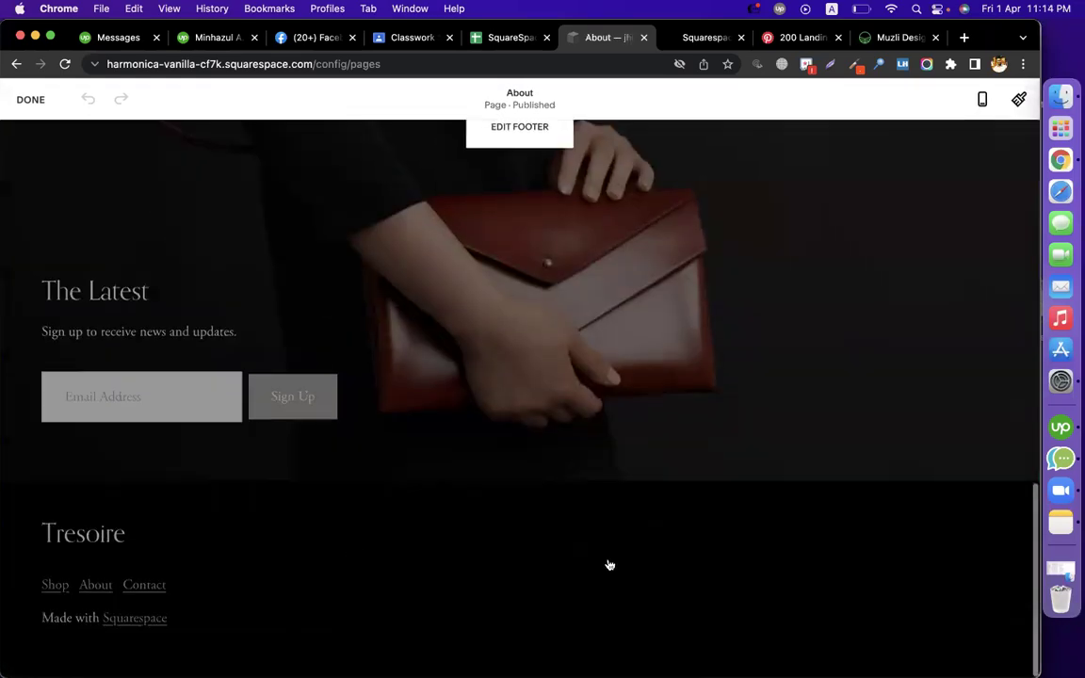
pyautogui.scroll(3, 525, 433)
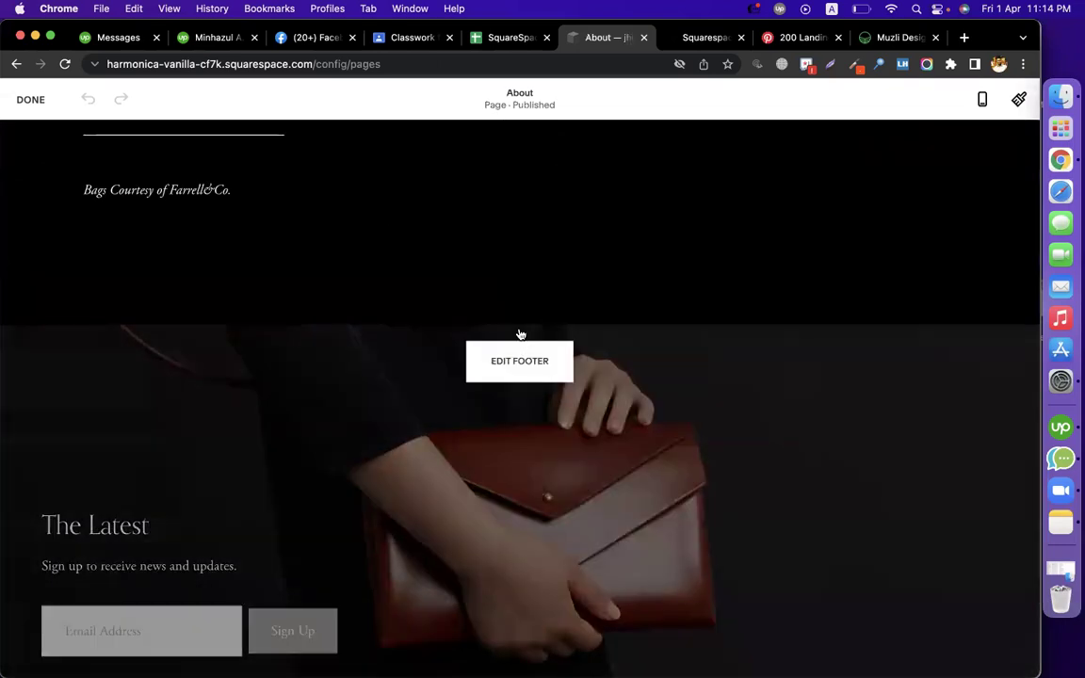
# Add a new section to the site footer, keeping its default text block
pyautogui.click(519, 358)
pyautogui.click(517, 477)
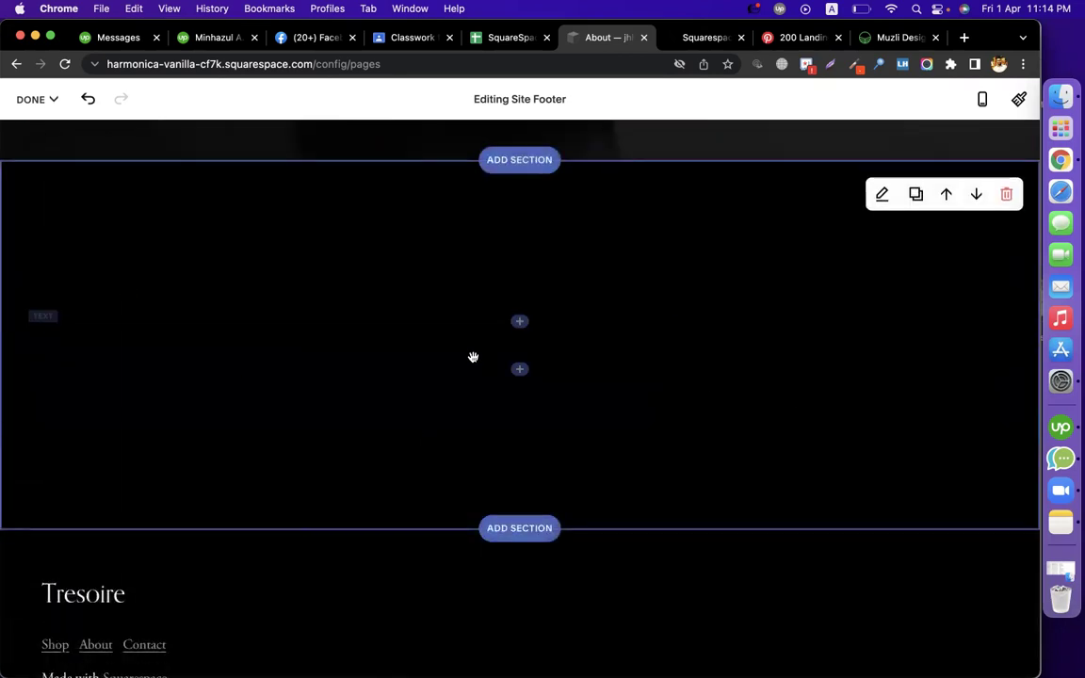
pyautogui.click(518, 344)
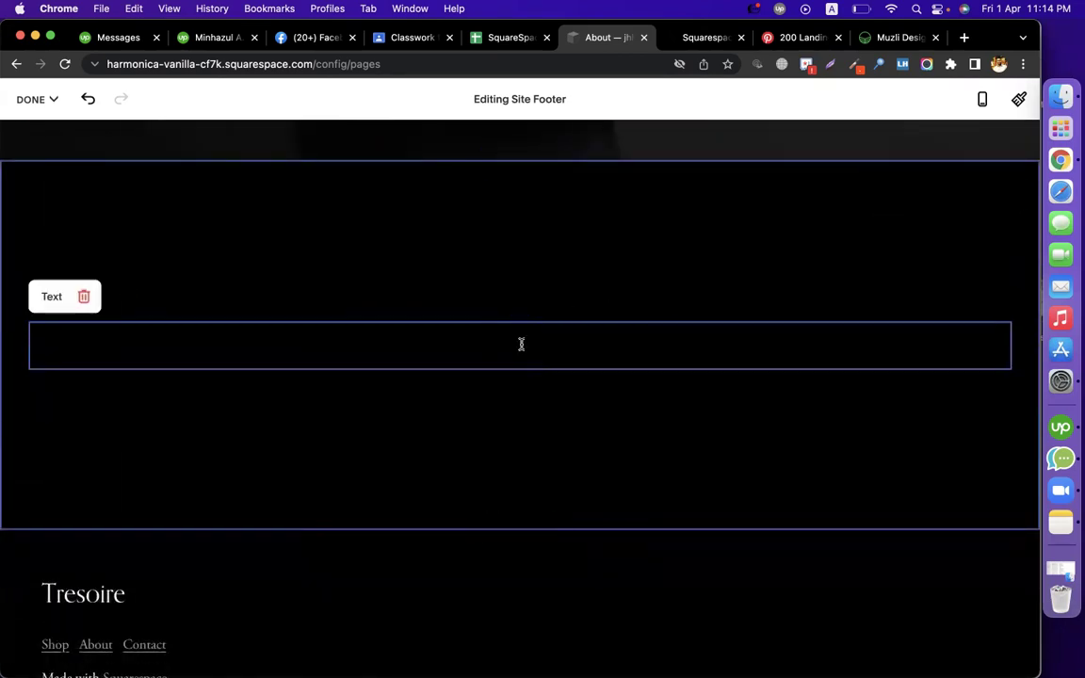
pyautogui.click(520, 340)
pyautogui.click(531, 407)
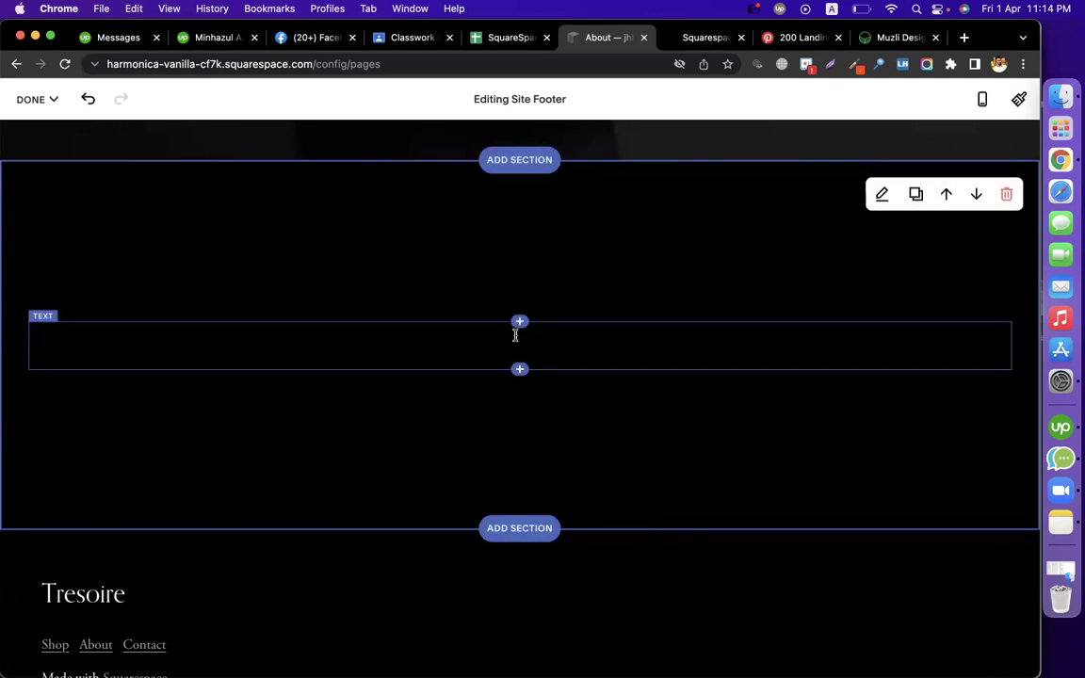
pyautogui.click(516, 324)
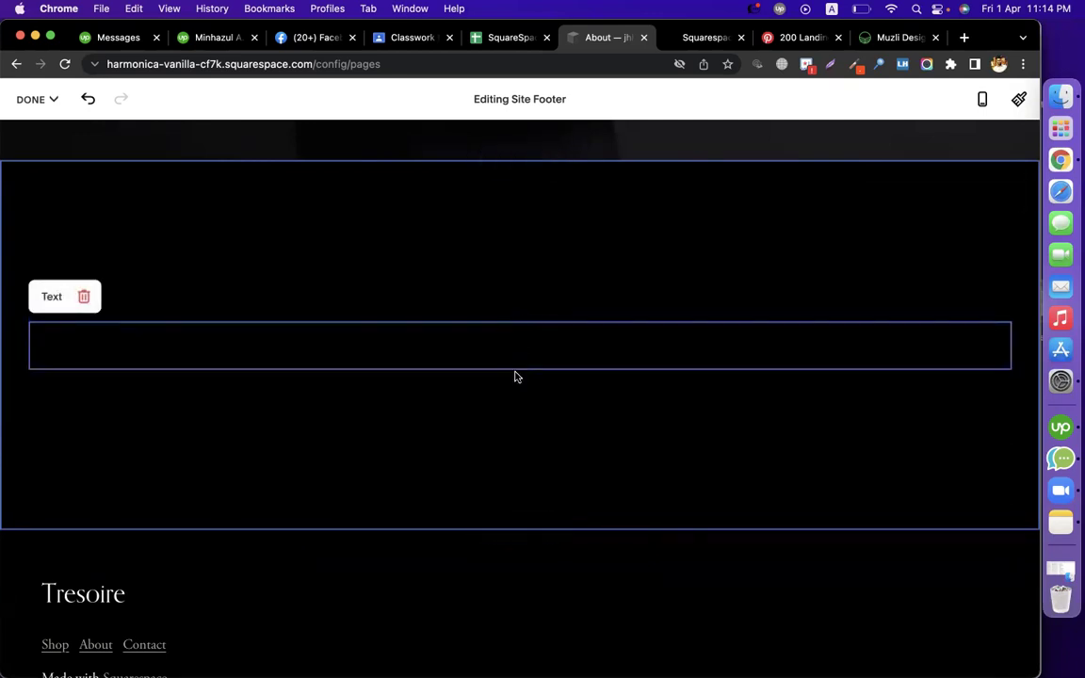
pyautogui.click(516, 346)
pyautogui.click(574, 296)
pyautogui.click(563, 422)
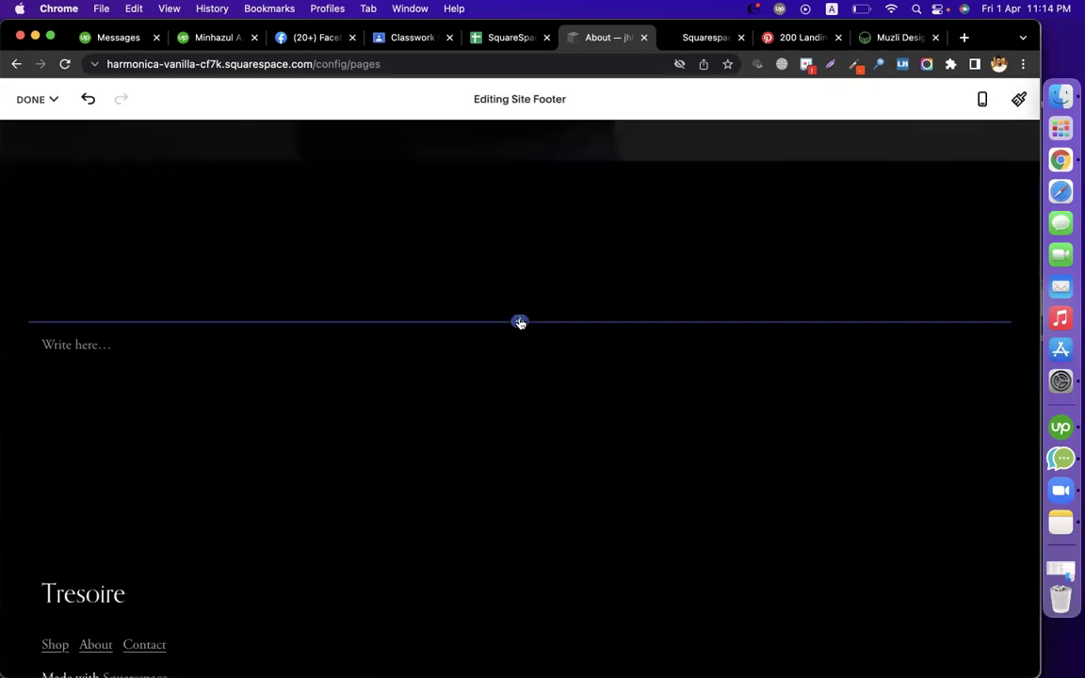
# Insert a Code block in the footer and paste the Calendly inline embed code into it
pyautogui.click(519, 321)
pyautogui.click(915, 441)
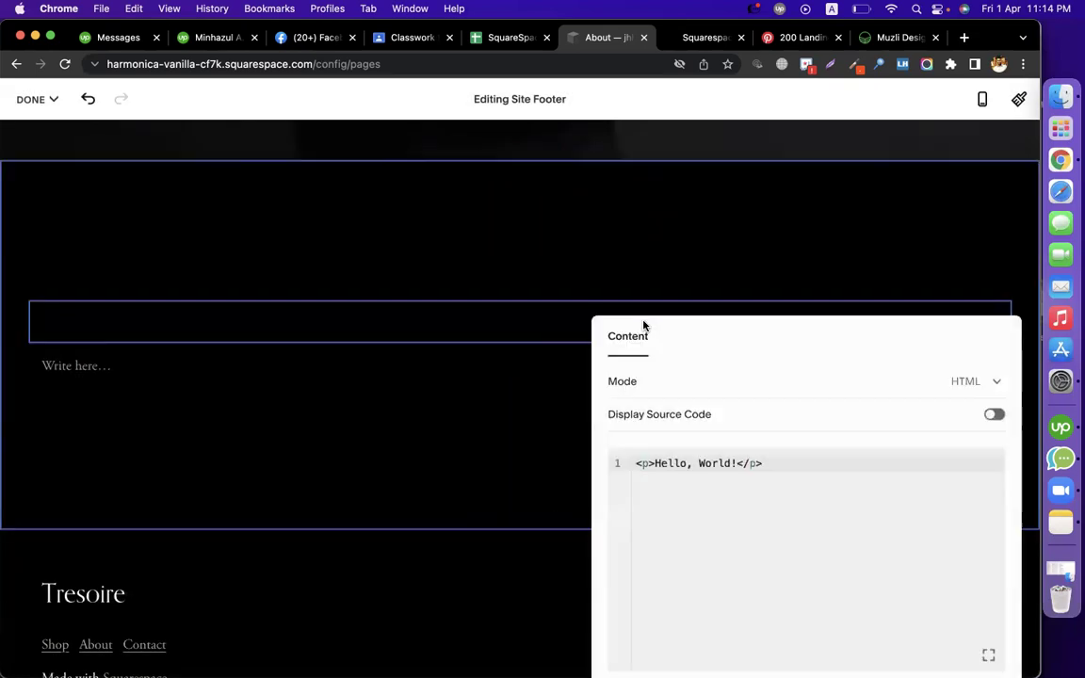
pyautogui.hotkey('ctrl', 'a')
pyautogui.hotkey('ctrl', 'v')
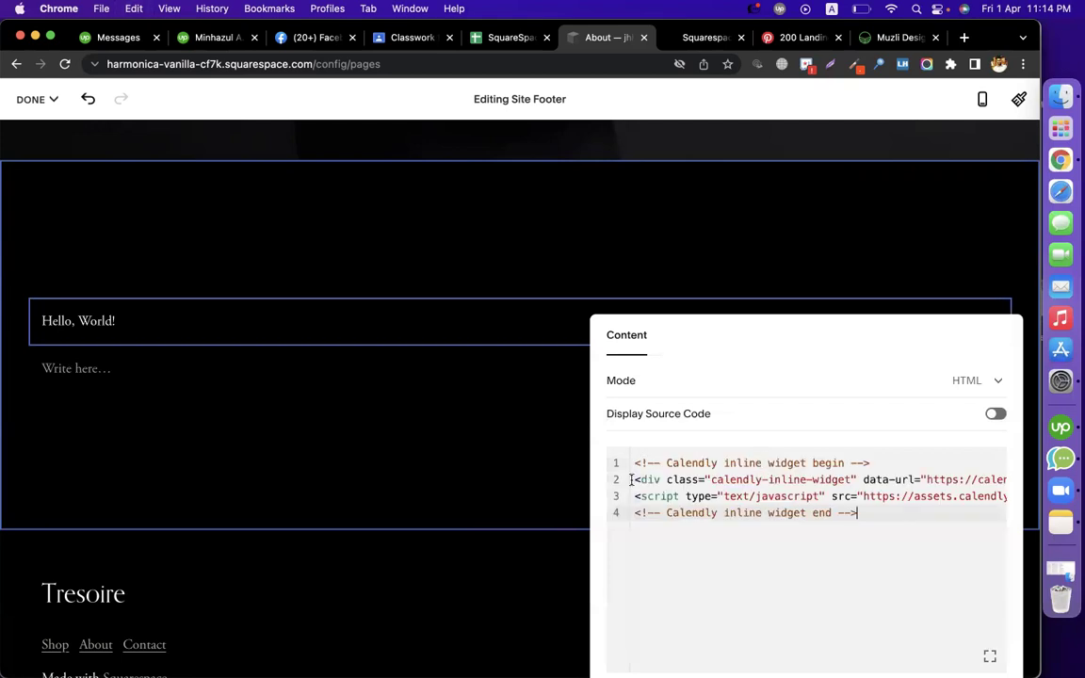
pyautogui.click(546, 605)
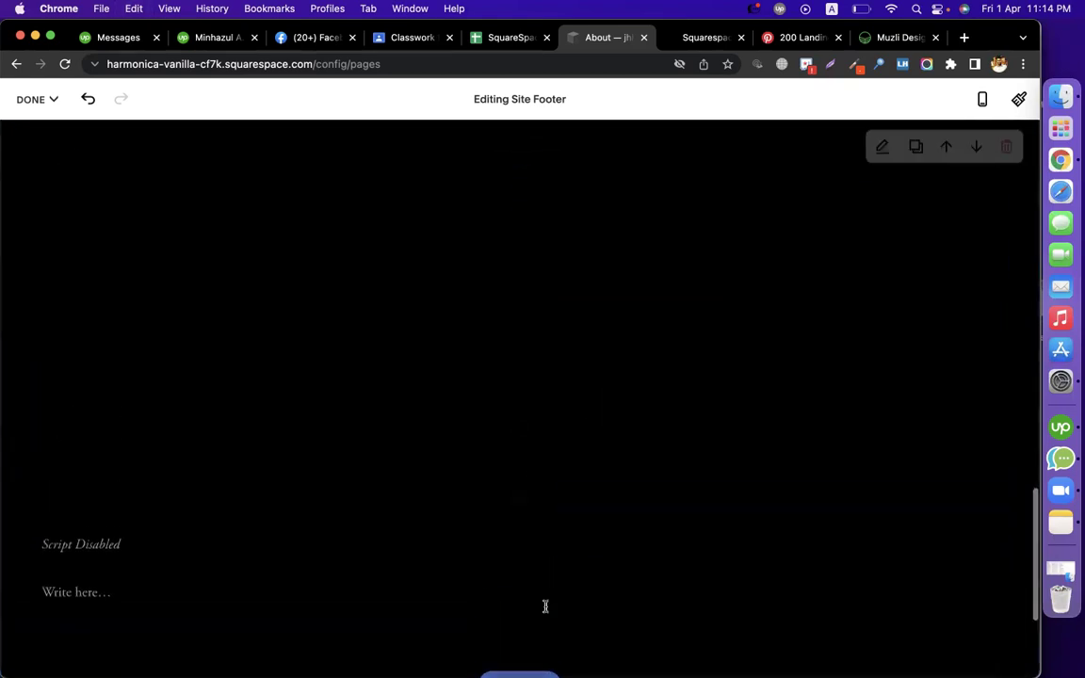
pyautogui.scroll(3, 887, 476)
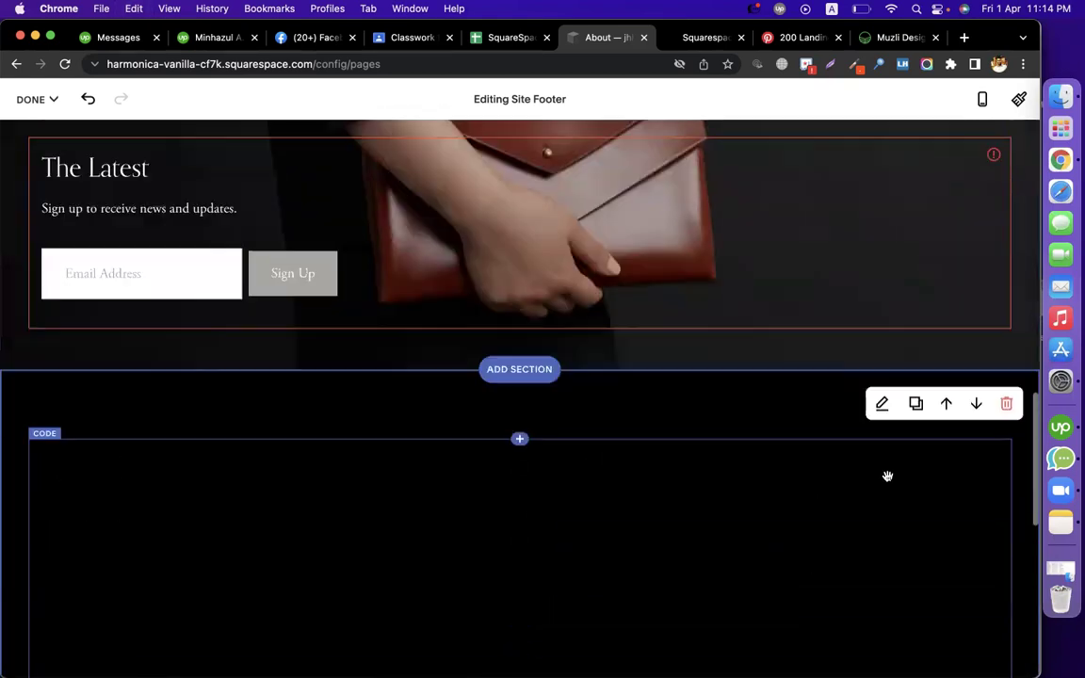
pyautogui.scroll(3, 887, 475)
pyautogui.click(30, 98)
pyautogui.click(30, 148)
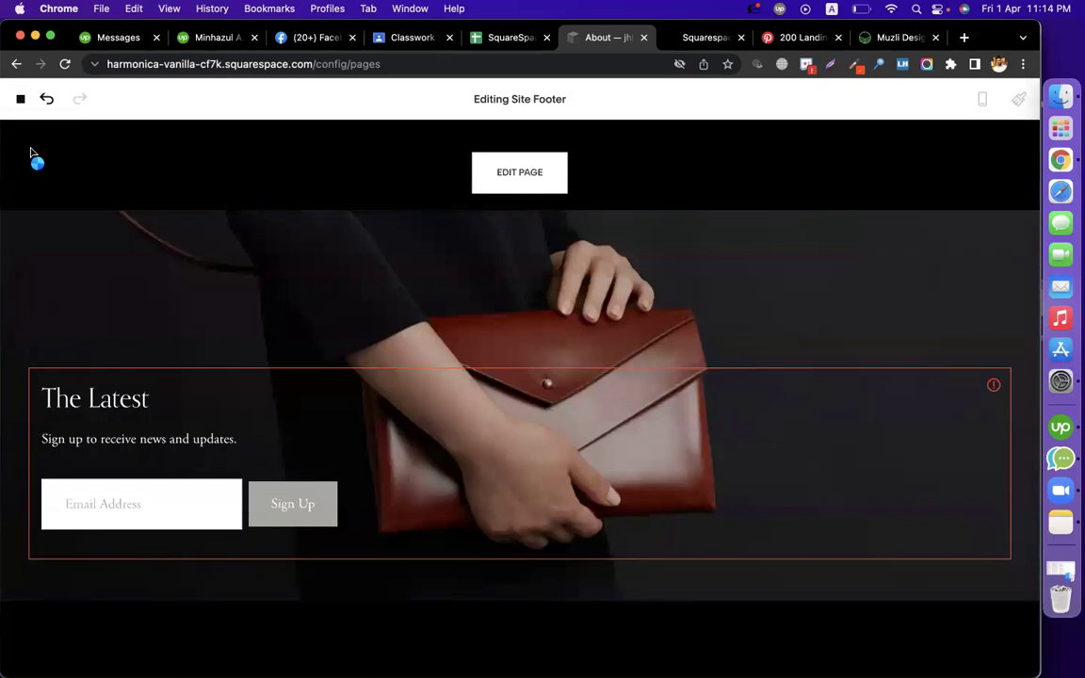
pyautogui.scroll(-3, 450, 368)
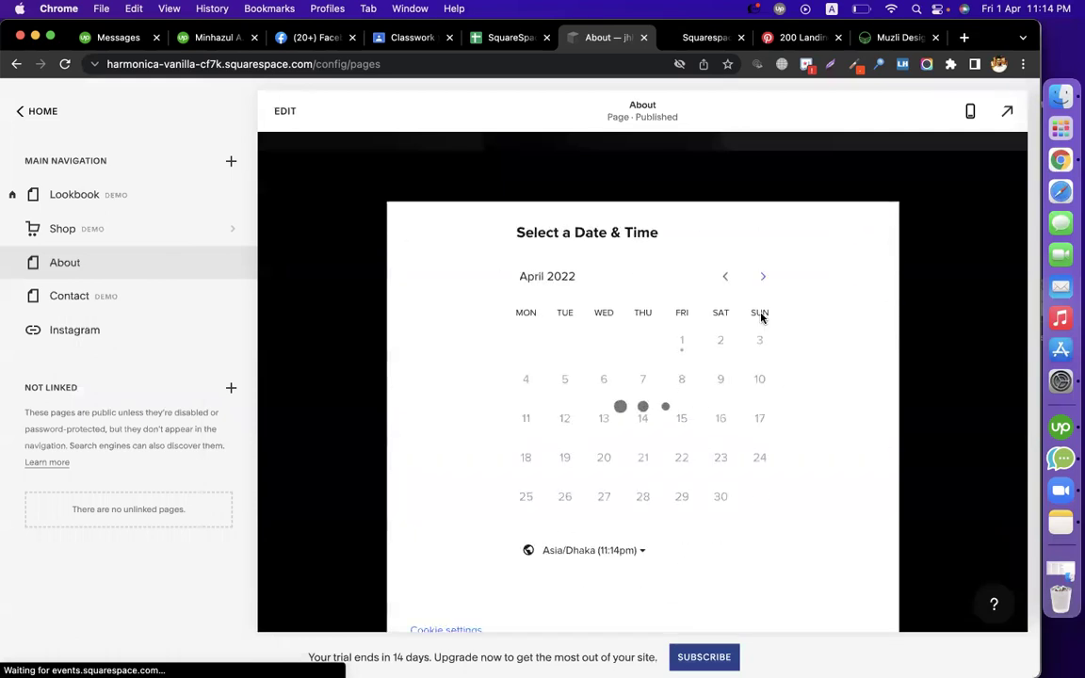
pyautogui.click(1005, 112)
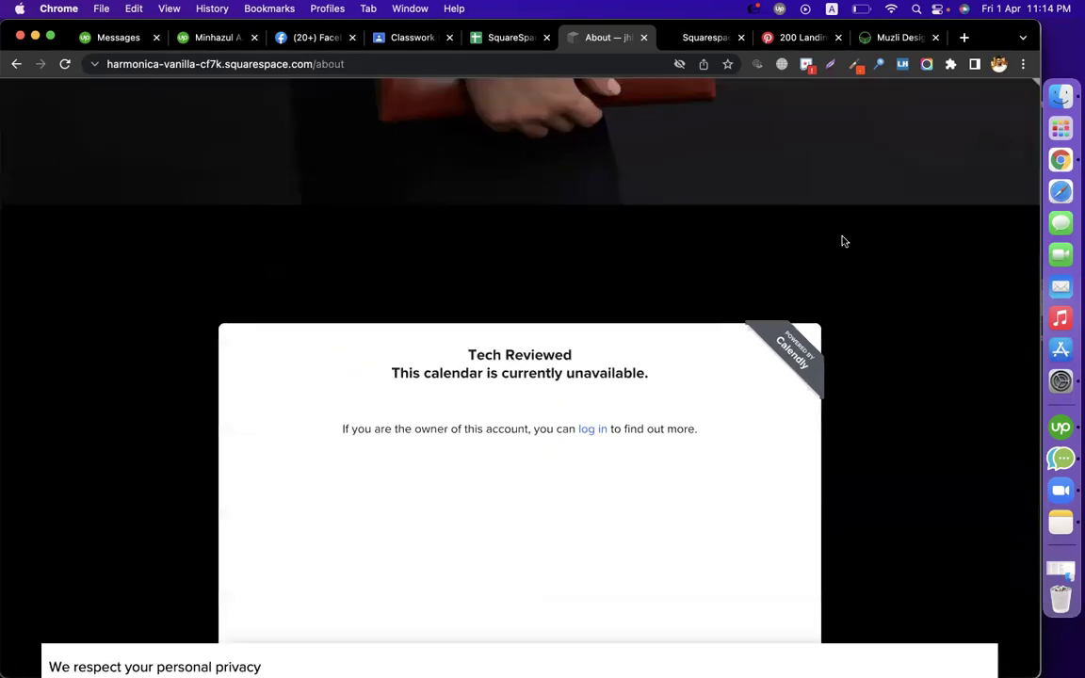
pyautogui.scroll(-2, 915, 407)
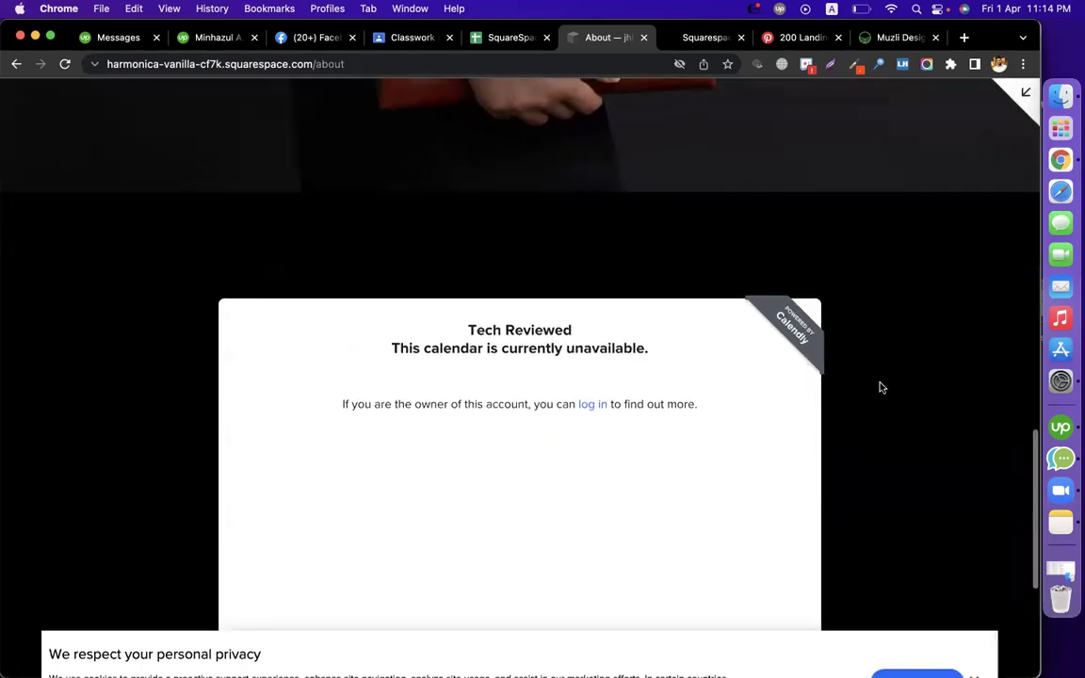
pyautogui.scroll(-5, 880, 387)
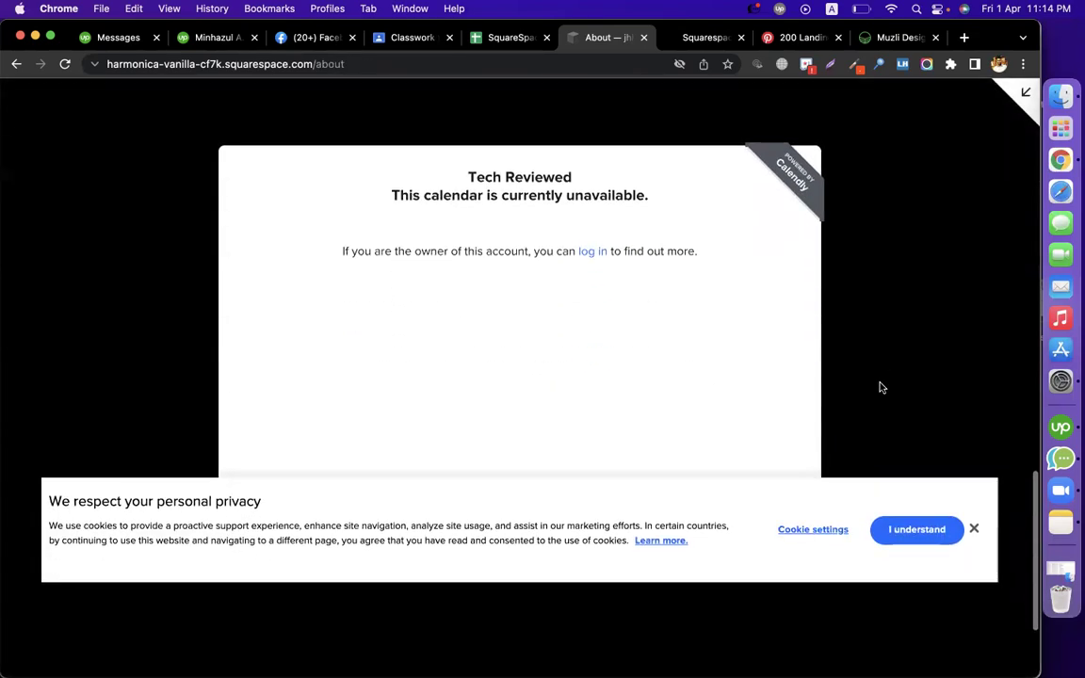
pyautogui.click(974, 528)
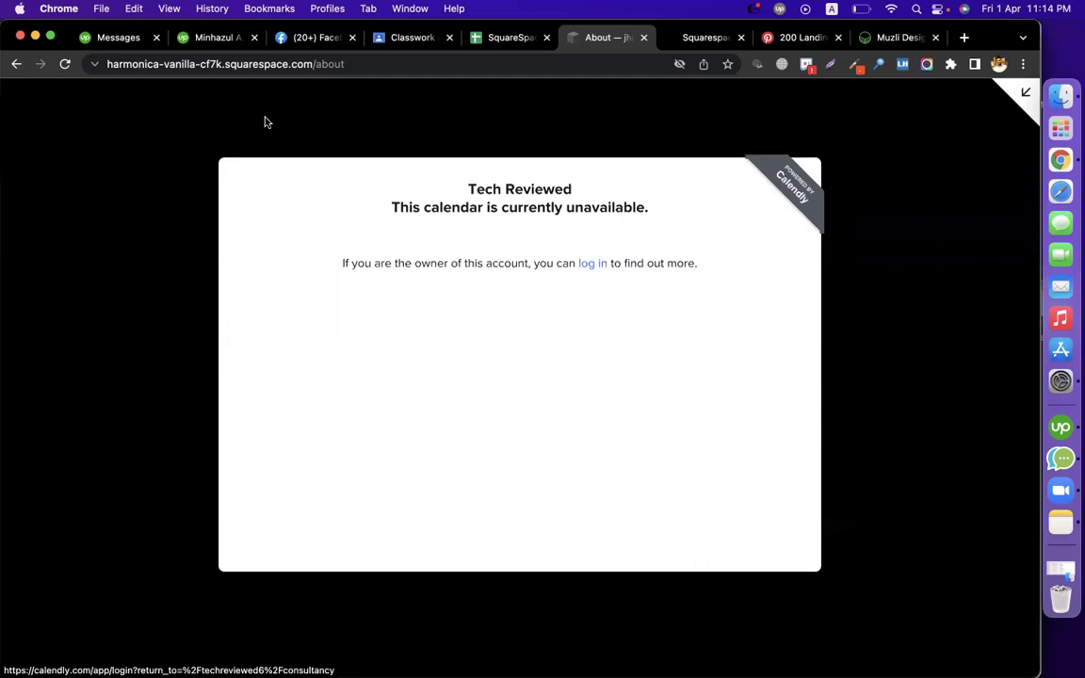
pyautogui.click(588, 264)
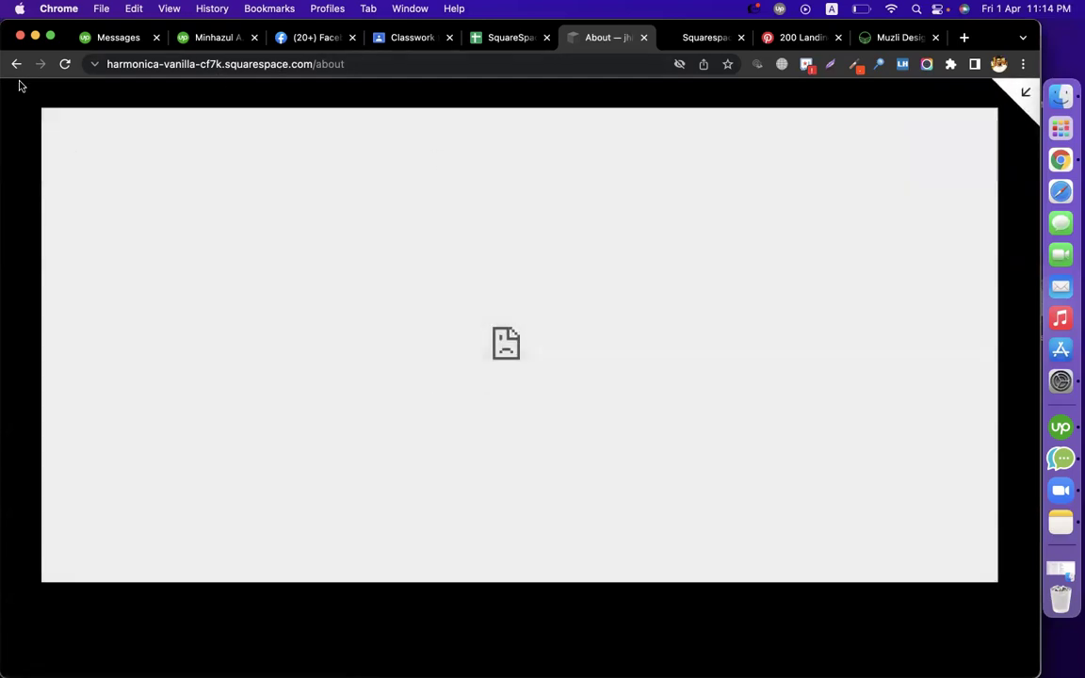
pyautogui.click(16, 64)
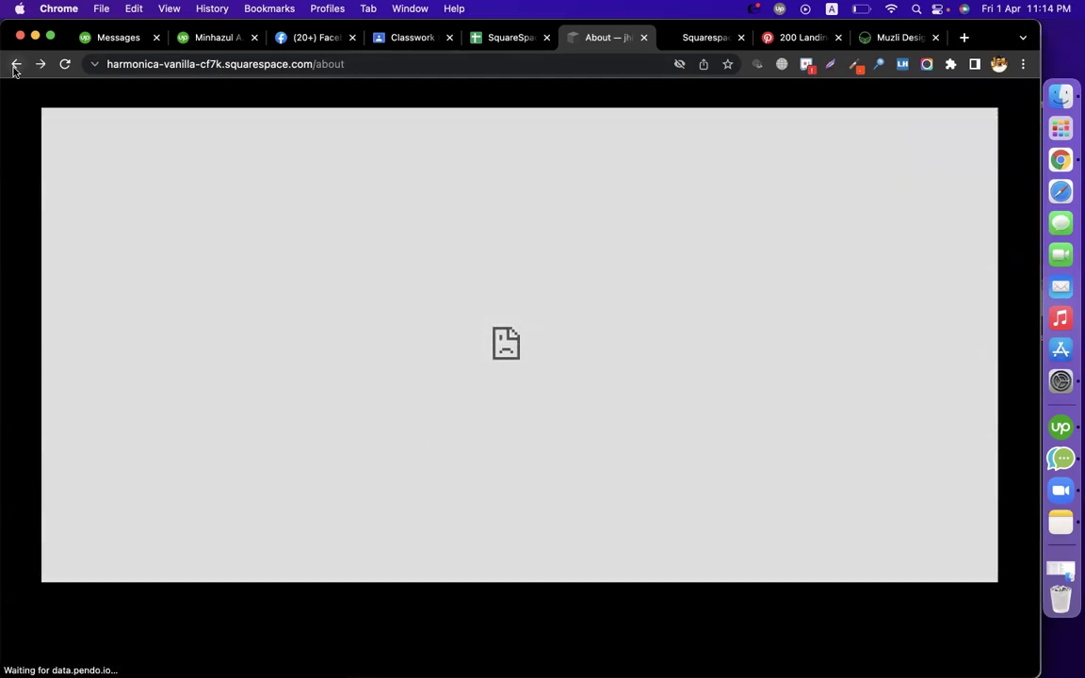
pyautogui.scroll(-2, 528, 351)
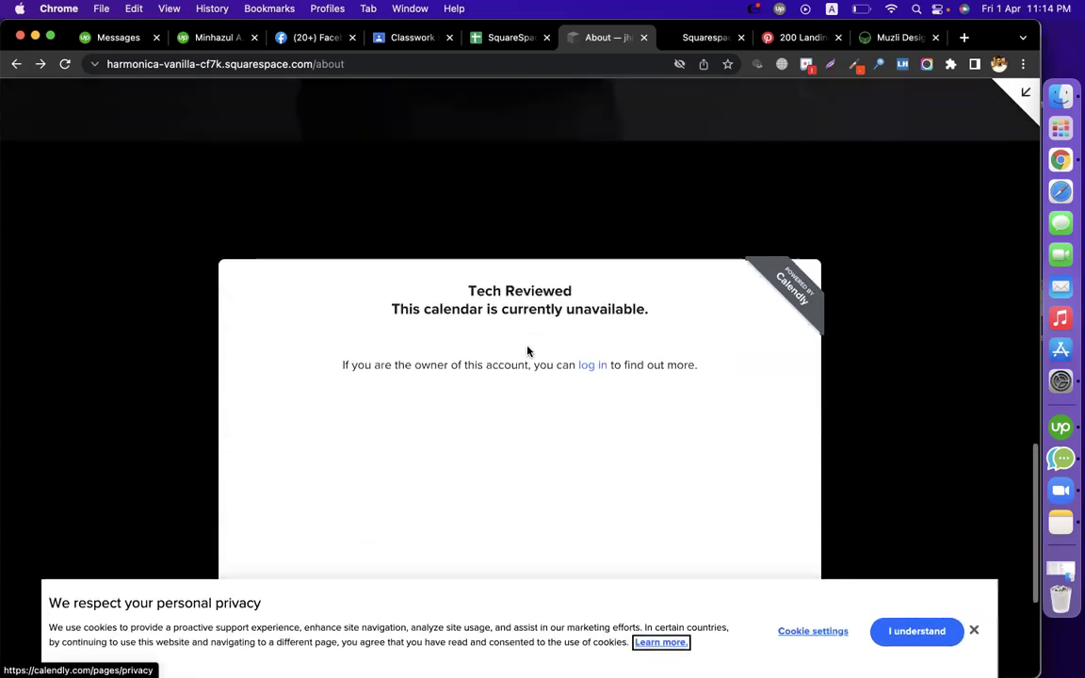
pyautogui.scroll(10, 380, 279)
pyautogui.scroll(5, 297, 367)
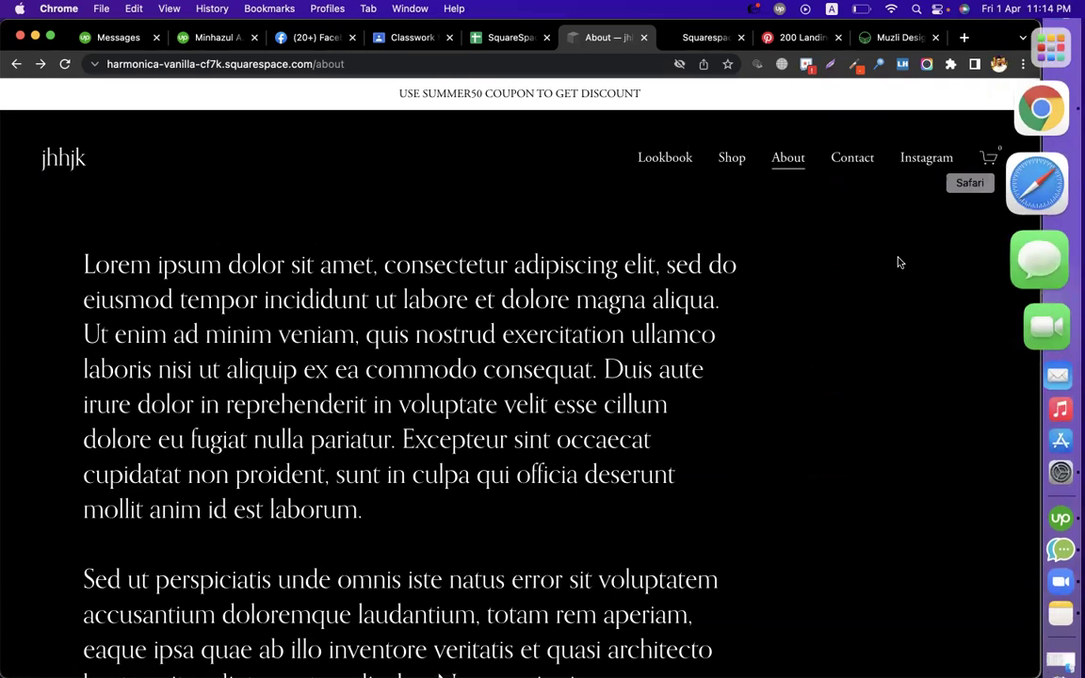
pyautogui.scroll(-10, 877, 288)
pyautogui.scroll(-3, 754, 435)
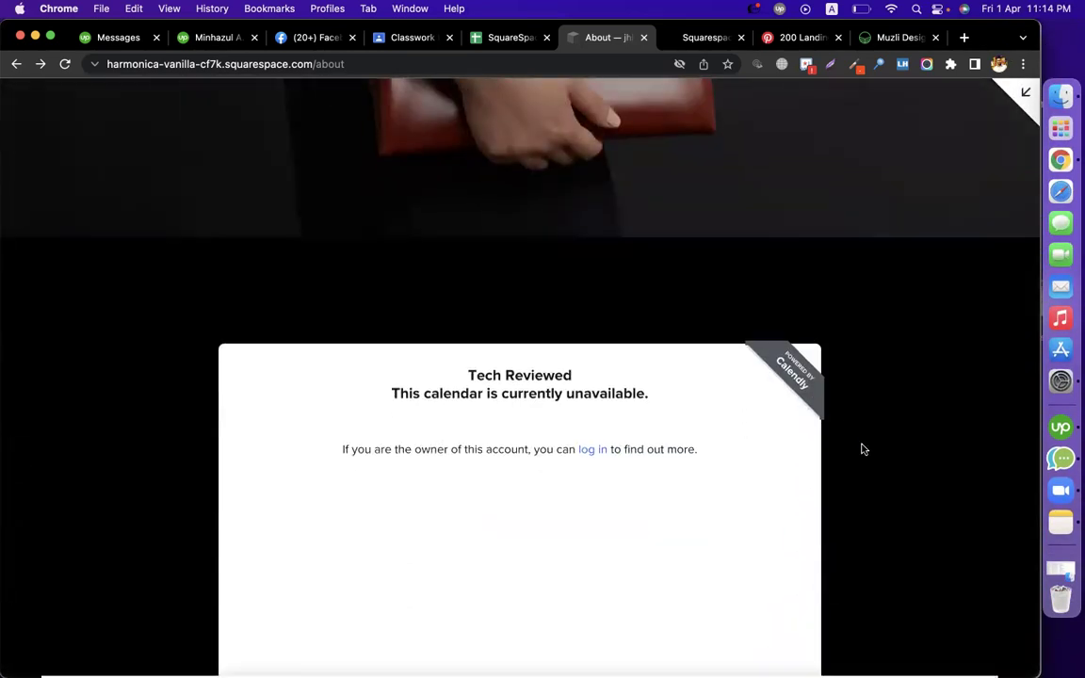
pyautogui.scroll(-2, 612, 406)
pyautogui.scroll(5, 612, 406)
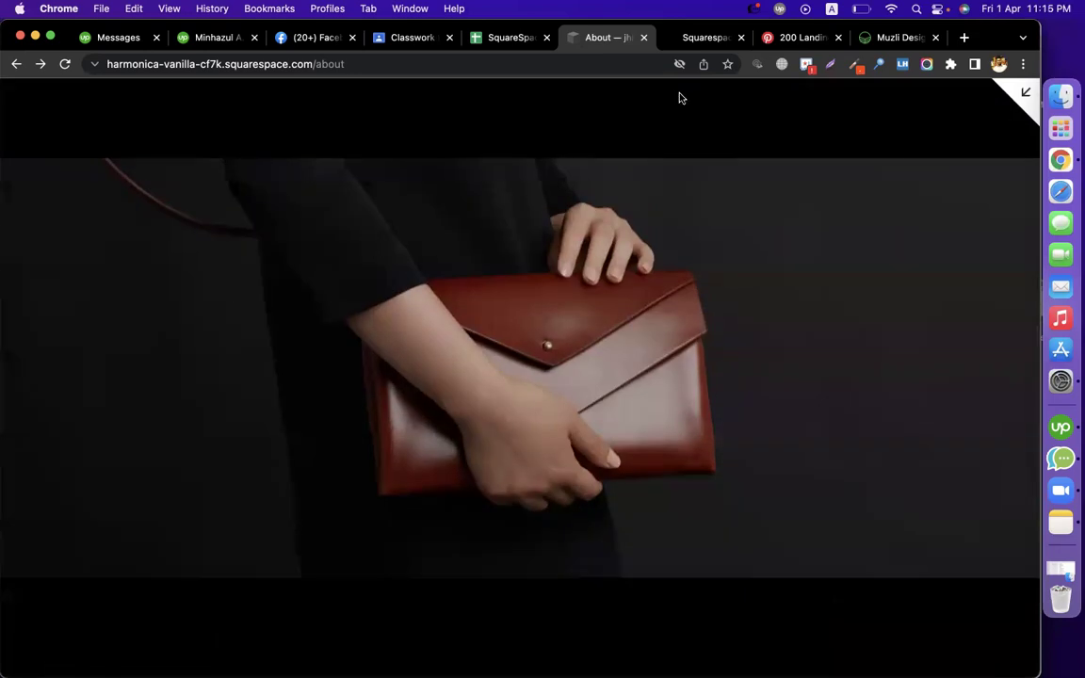
# Replace /about with /config in the address to reload the dashboard, and accept the preview's cookie notice
pyautogui.moveTo(311, 63); pyautogui.dragTo(912, 144)
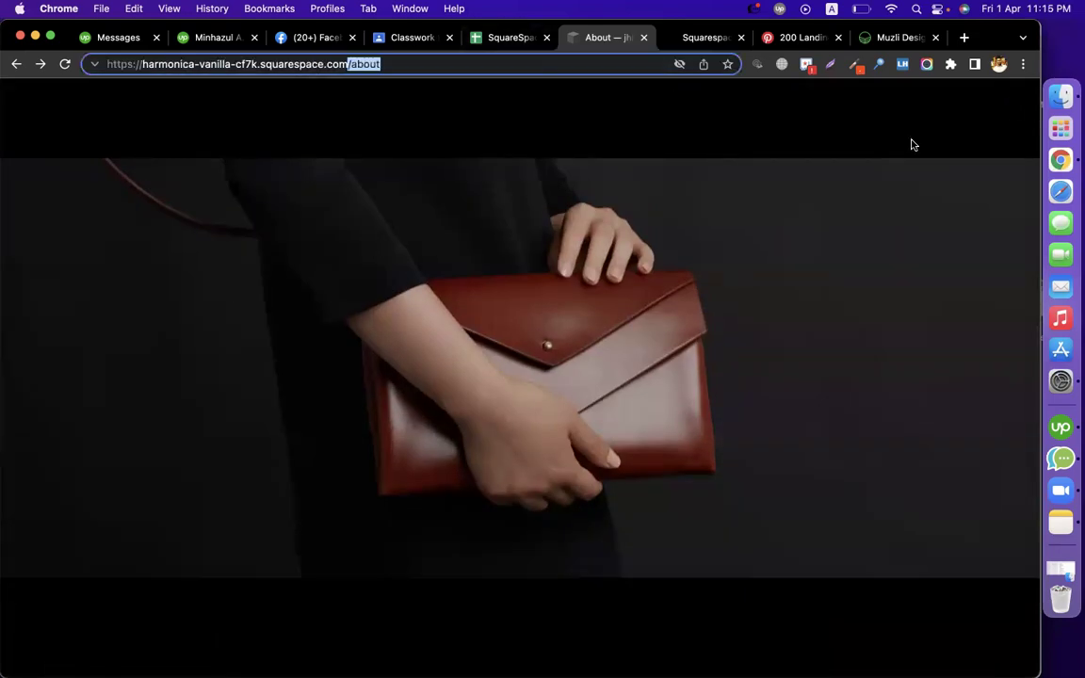
pyautogui.write('/config')
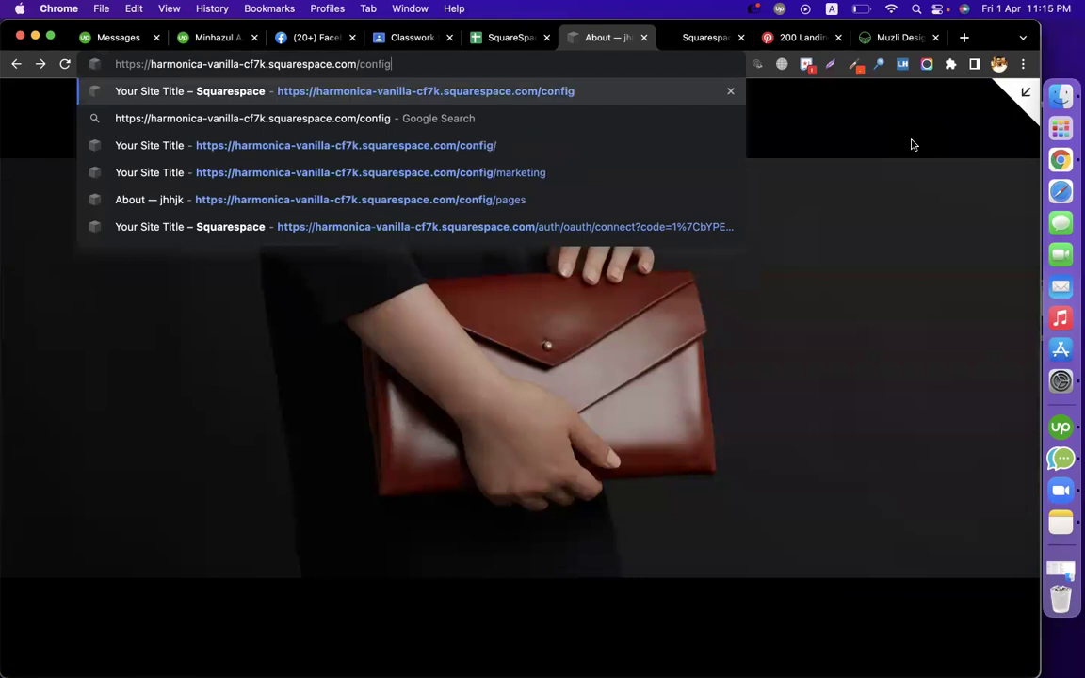
pyautogui.press('Return')
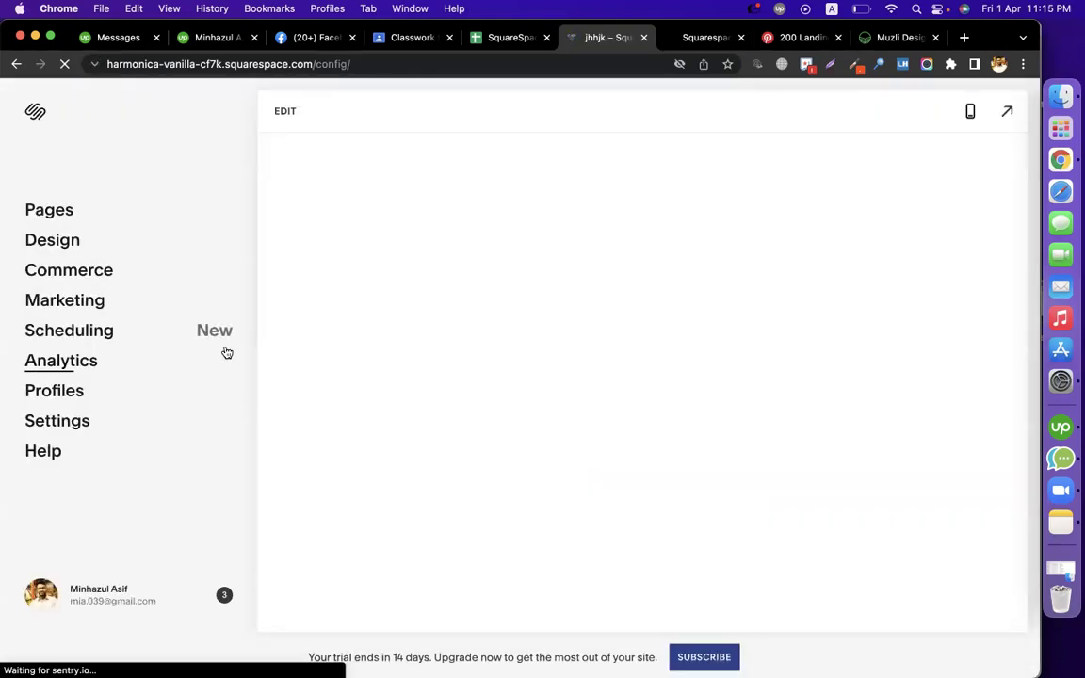
pyautogui.scroll(-10, 702, 562)
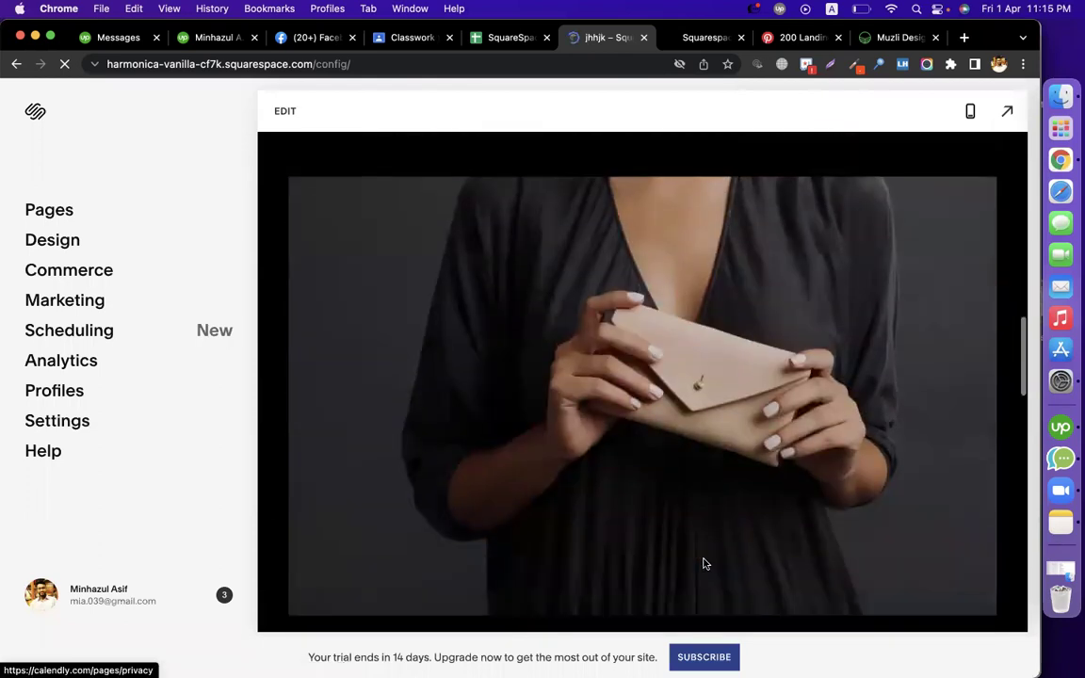
pyautogui.scroll(-10, 702, 563)
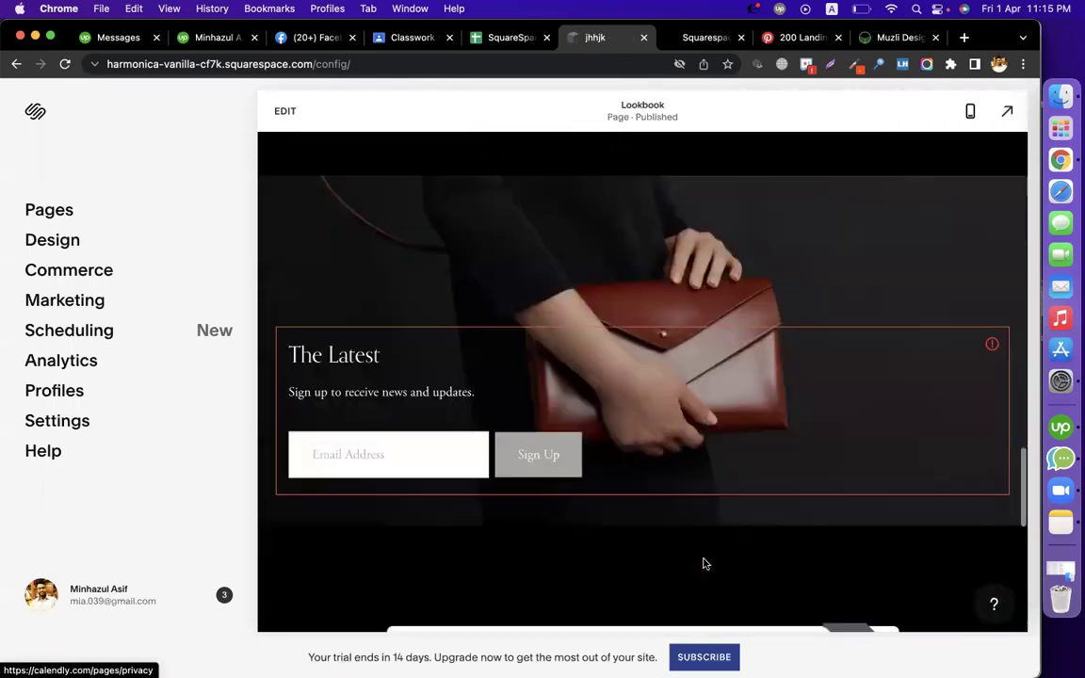
pyautogui.scroll(-8, 702, 562)
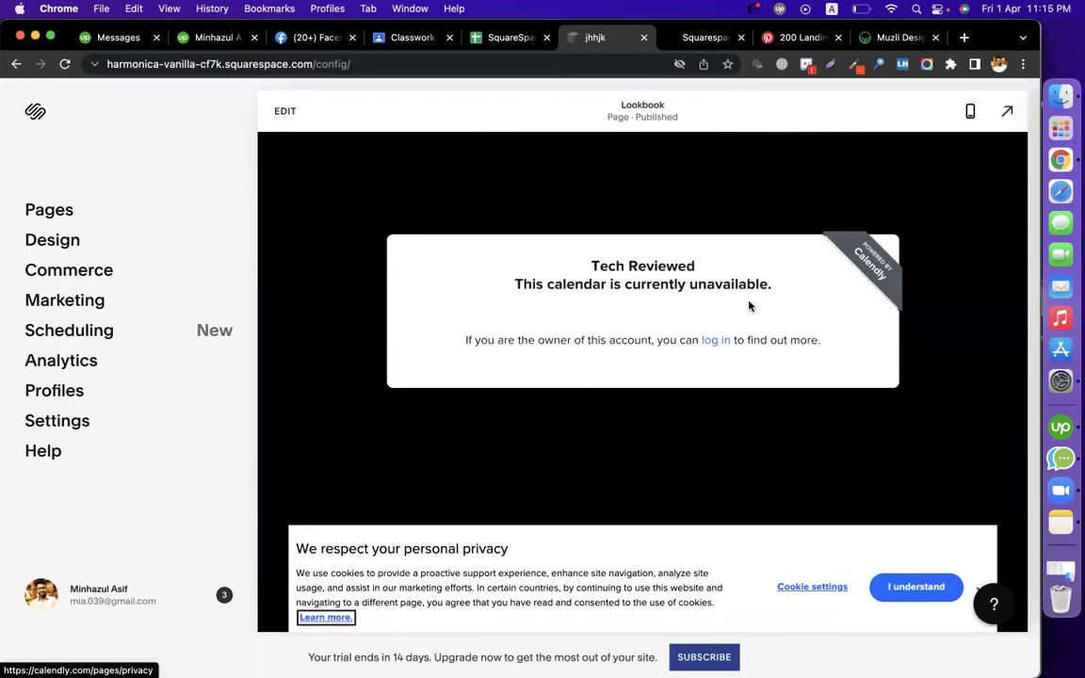
pyautogui.click(915, 587)
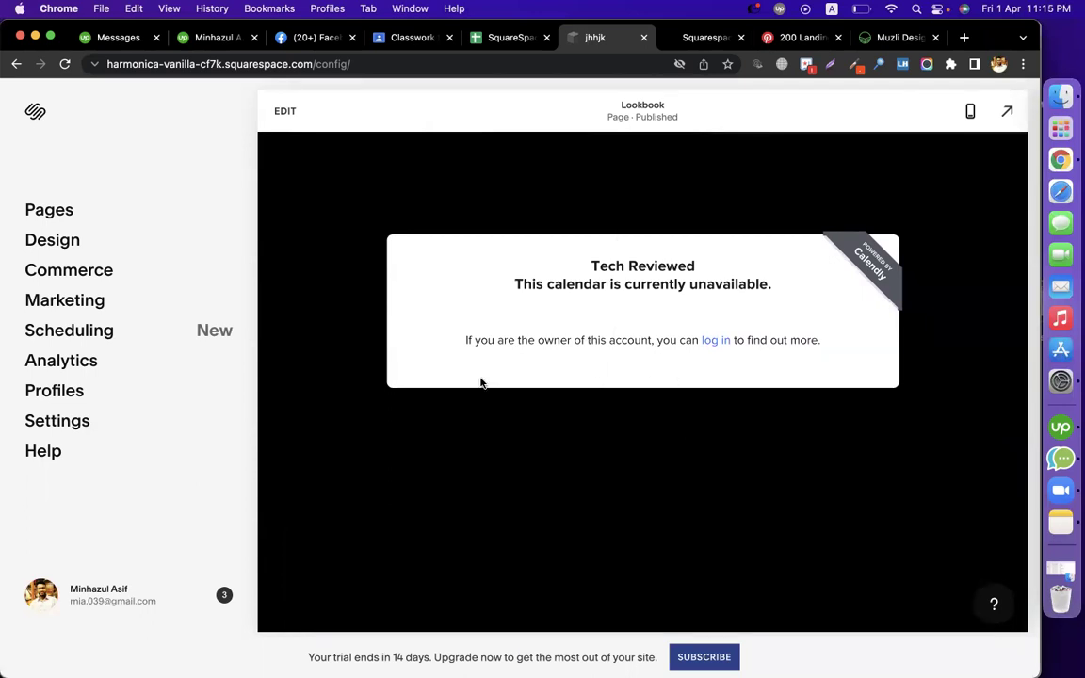
# Open a maximized Tech Reviewed profile window and close Calendly's inline embed settings
pyautogui.click(1001, 64)
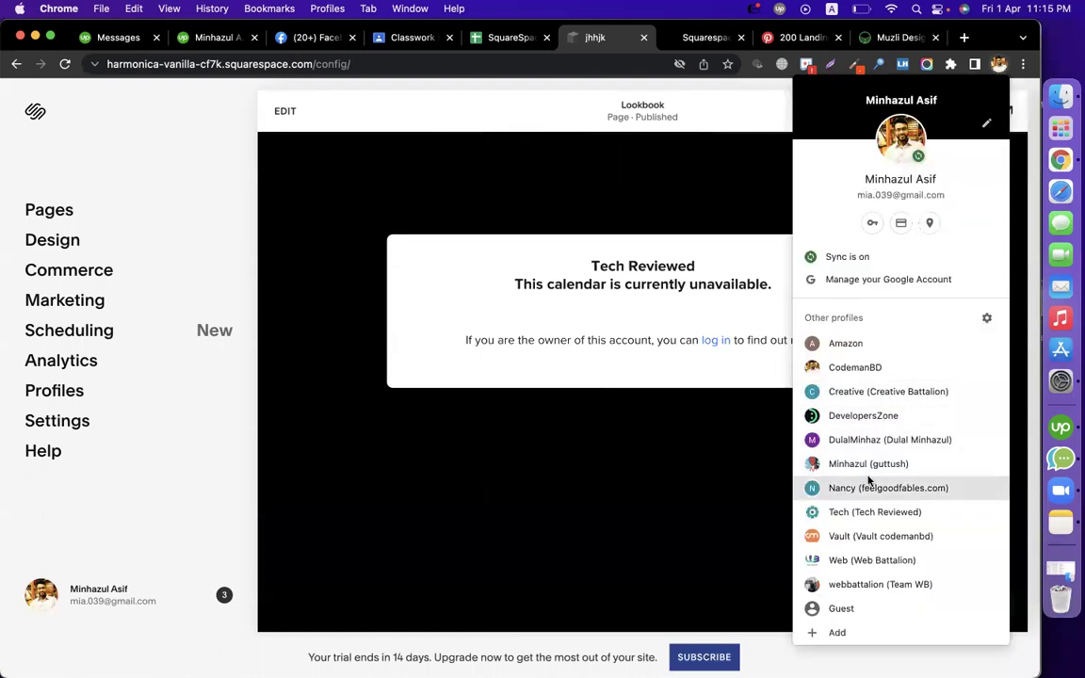
pyautogui.click(863, 514)
pyautogui.moveTo(324, 410); pyautogui.dragTo(324, 37)
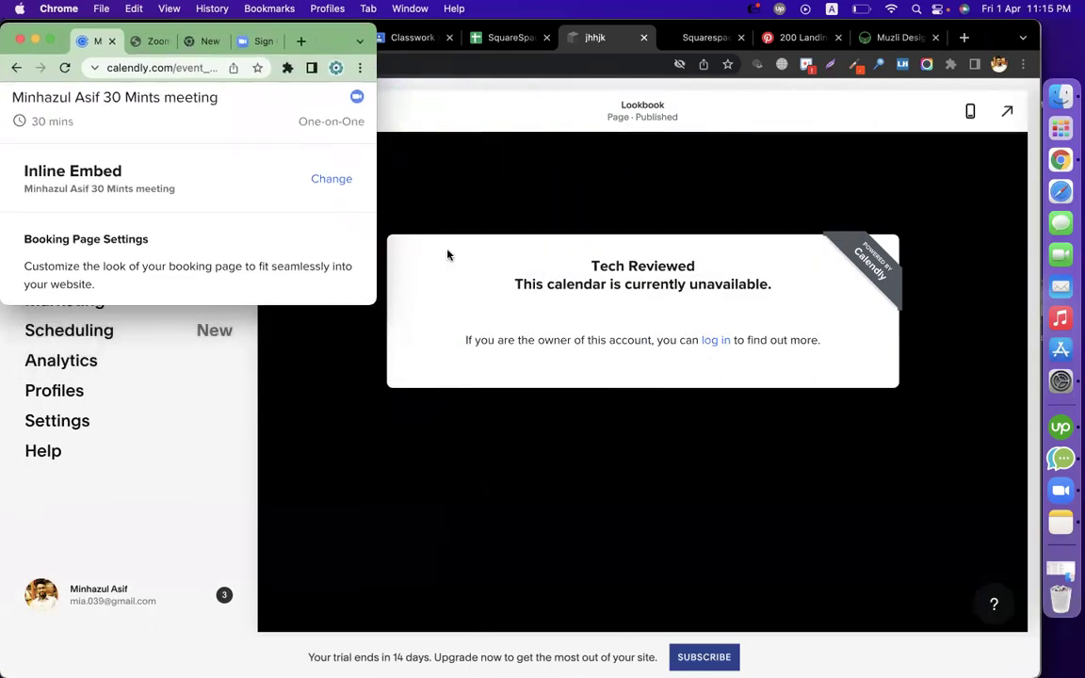
pyautogui.moveTo(436, 306); pyautogui.dragTo(1041, 664)
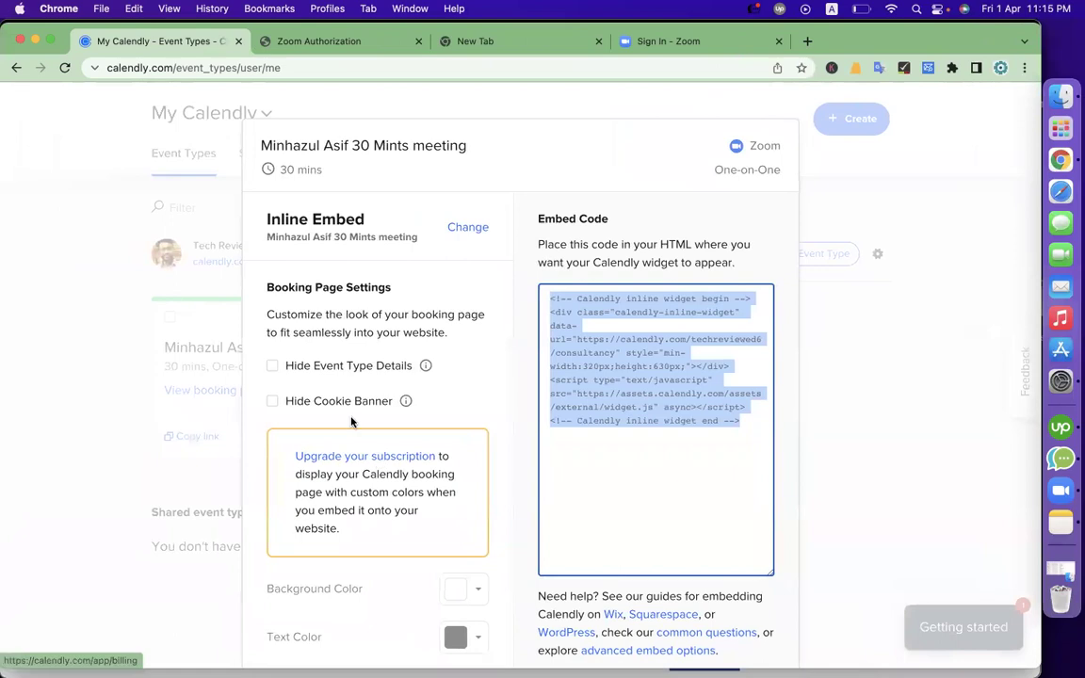
pyautogui.scroll(1, 589, 461)
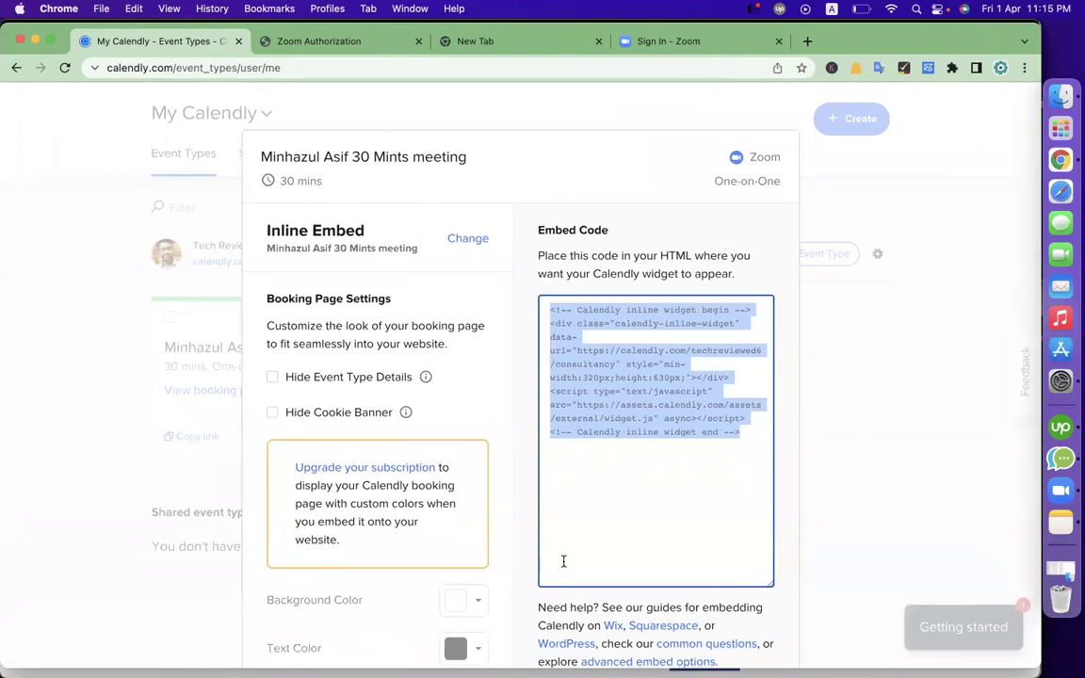
pyautogui.scroll(-2, 562, 559)
pyautogui.click(661, 632)
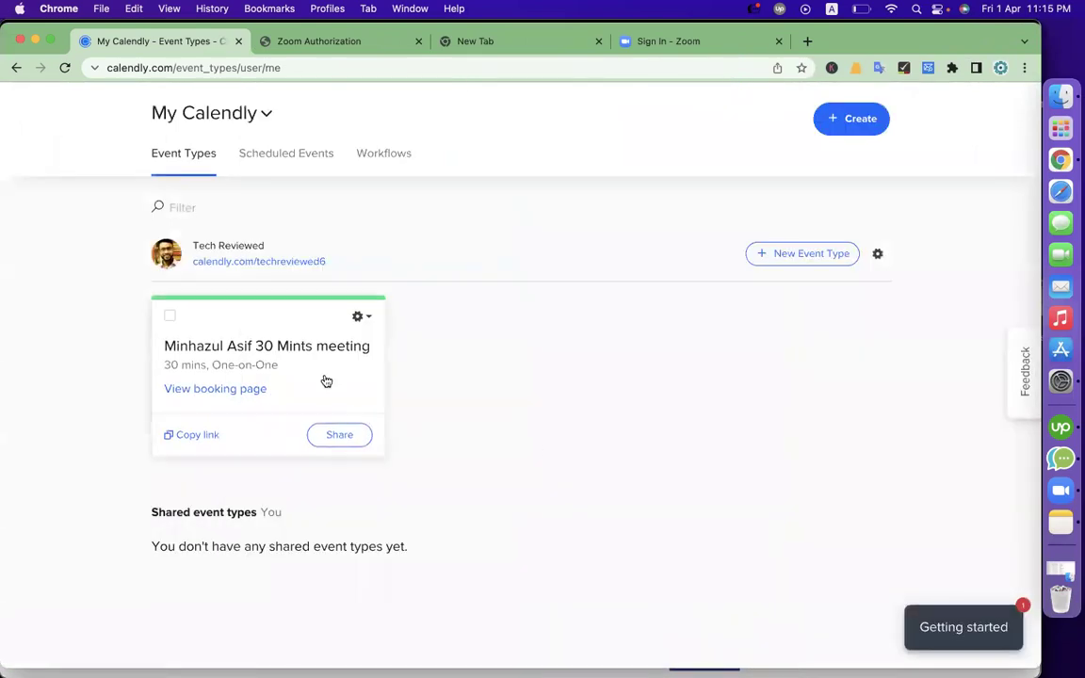
# Copy the 30-minute meeting's Widget popup embed code, then return to the Squarespace window
pyautogui.click(331, 428)
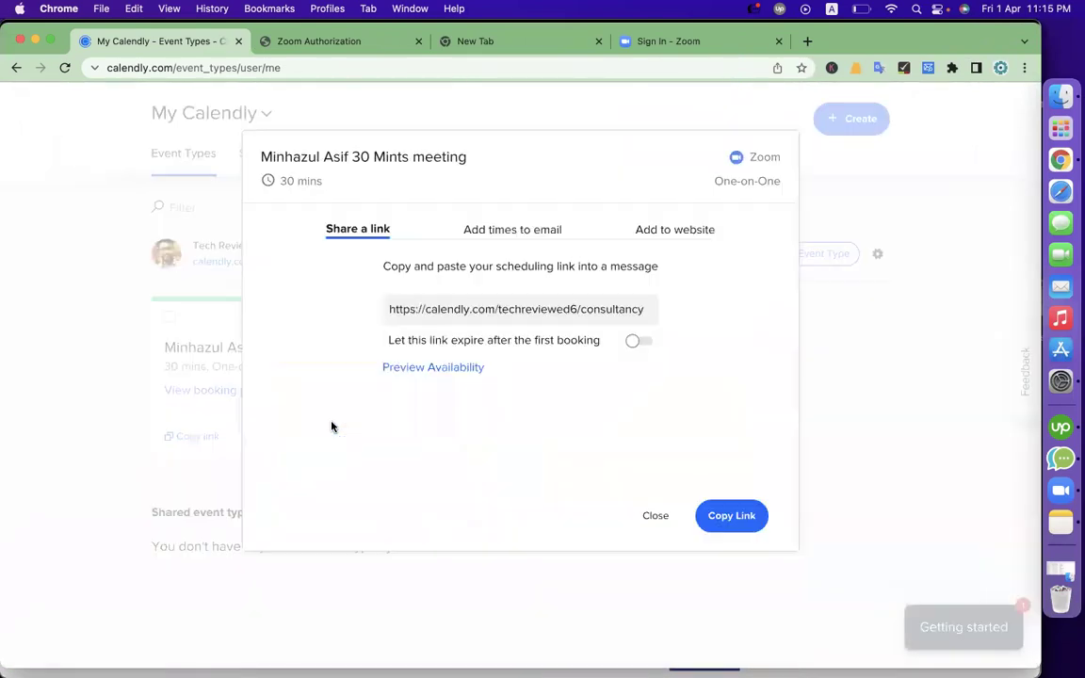
pyautogui.click(666, 232)
pyautogui.click(532, 460)
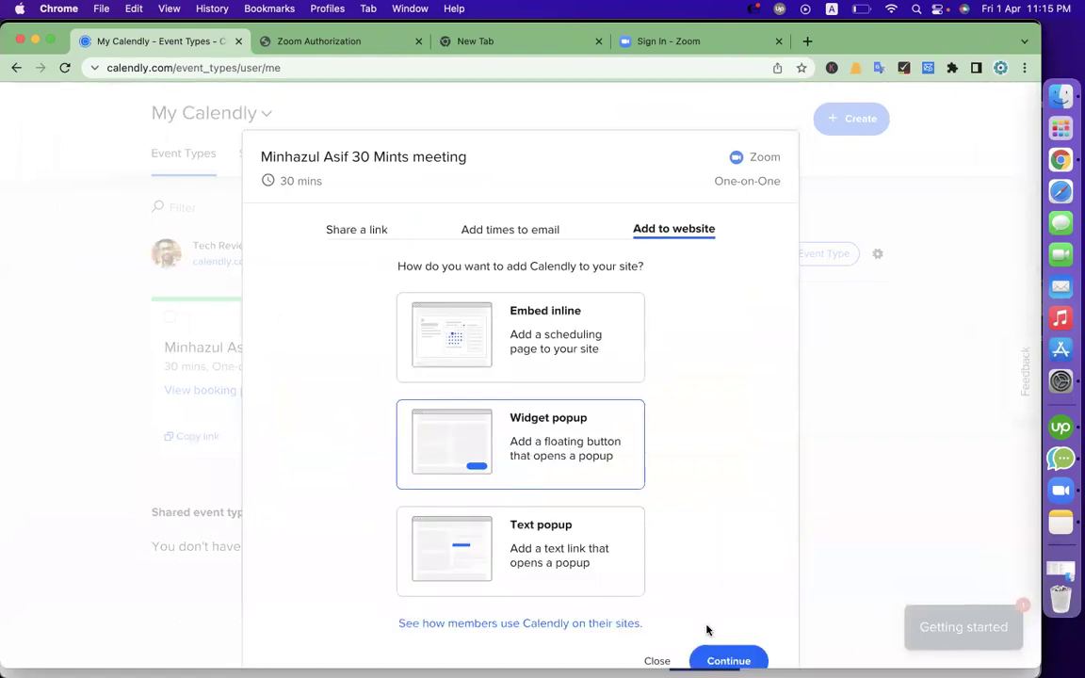
pyautogui.click(744, 631)
pyautogui.click(656, 484)
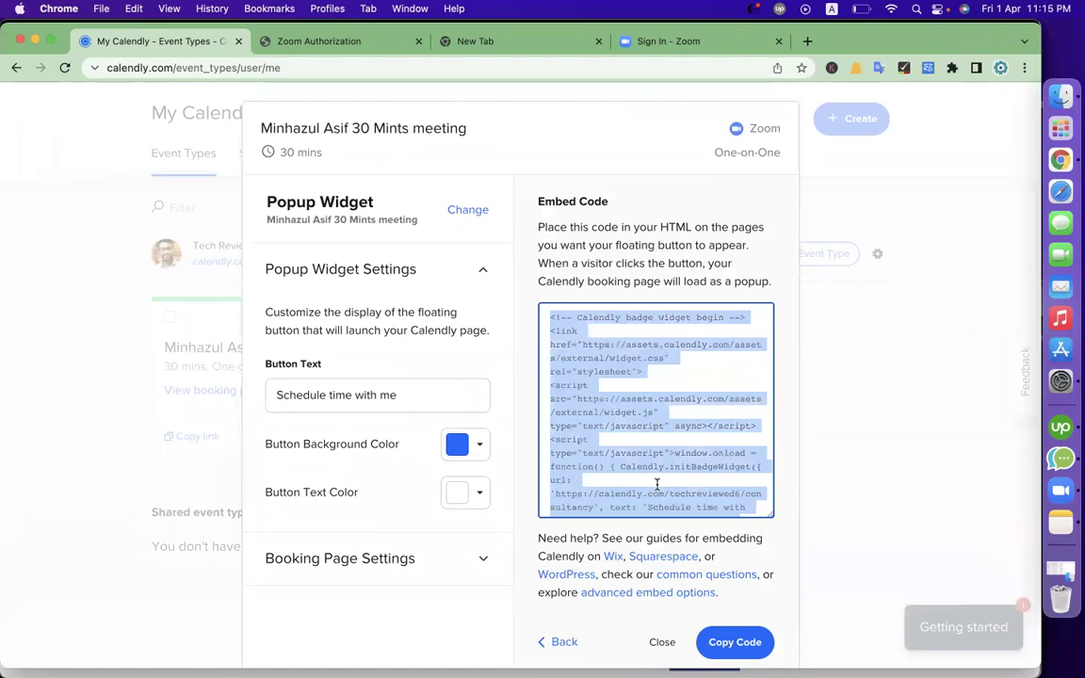
pyautogui.scroll(-2, 656, 486)
pyautogui.click(725, 641)
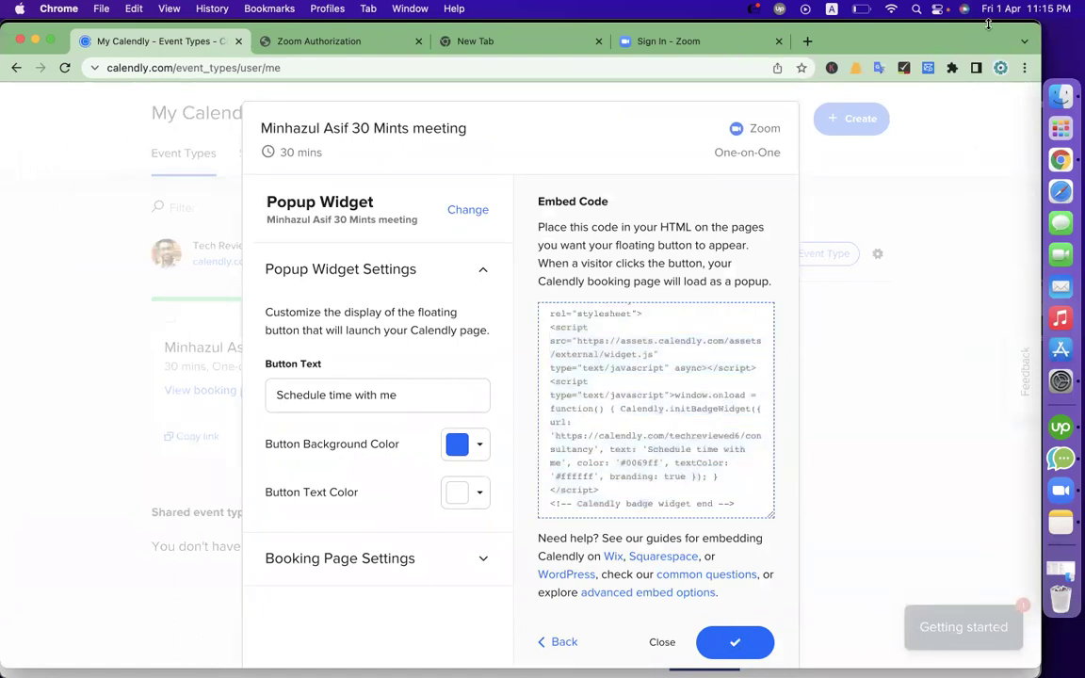
pyautogui.click(1000, 69)
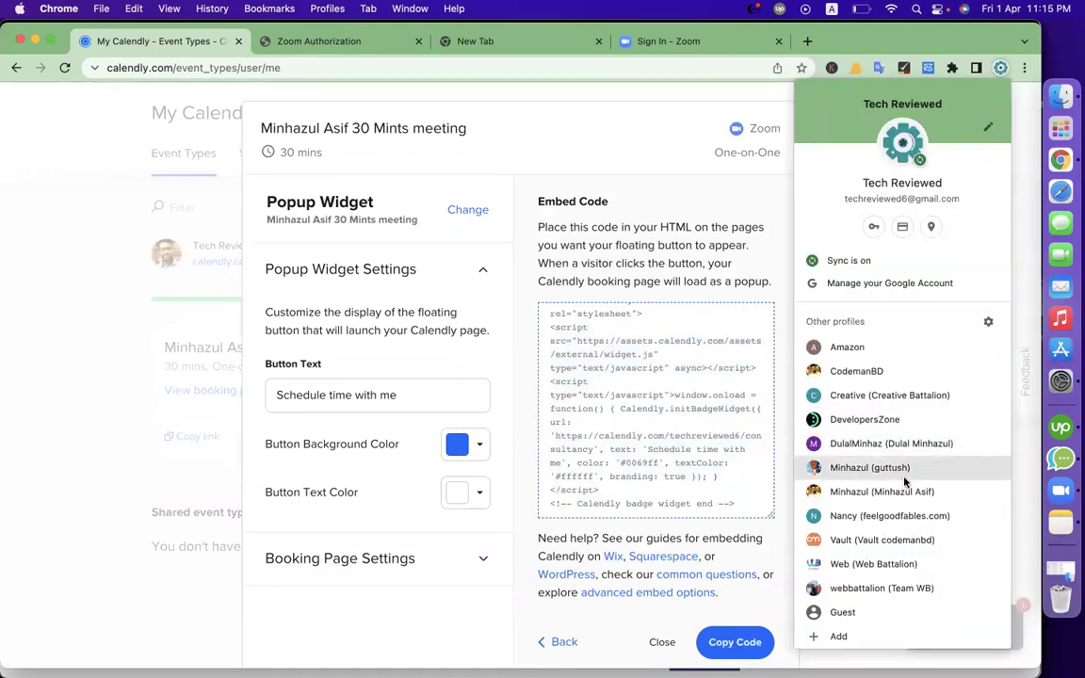
pyautogui.click(881, 491)
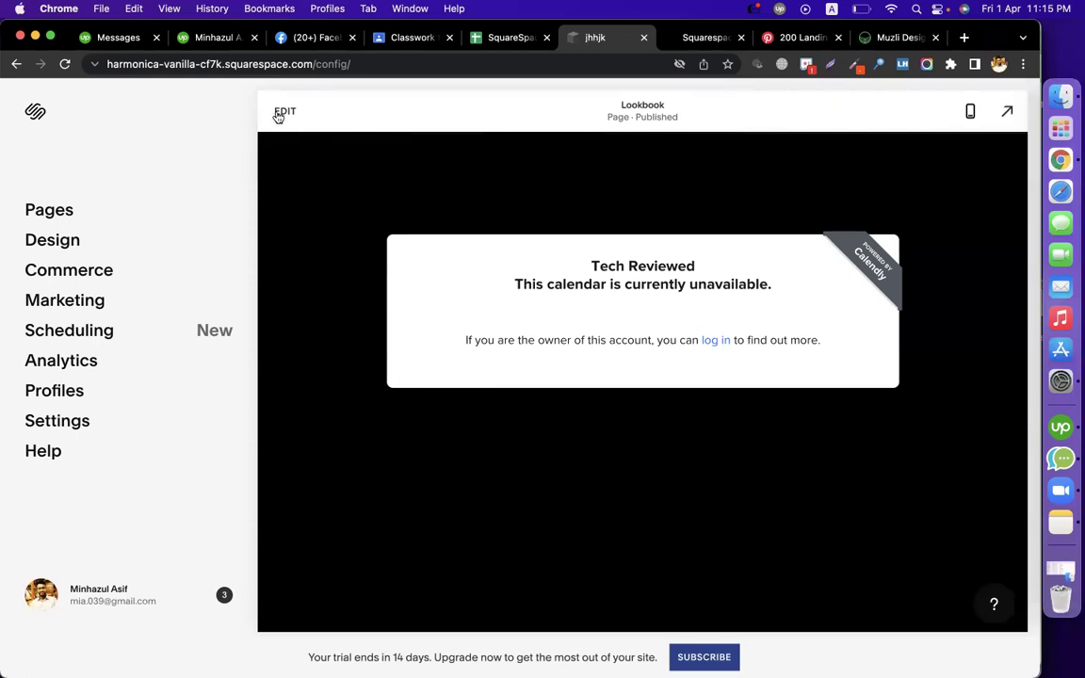
# Edit the Lookbook page and open the footer Code block's HTML
pyautogui.click(280, 112)
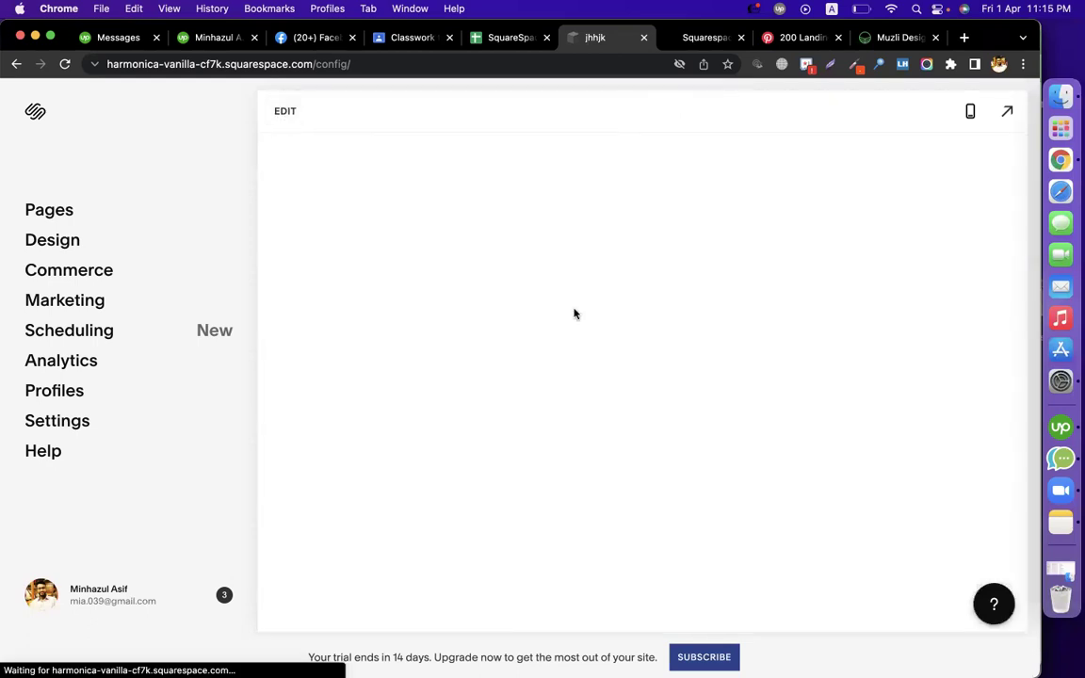
pyautogui.scroll(-15, 670, 404)
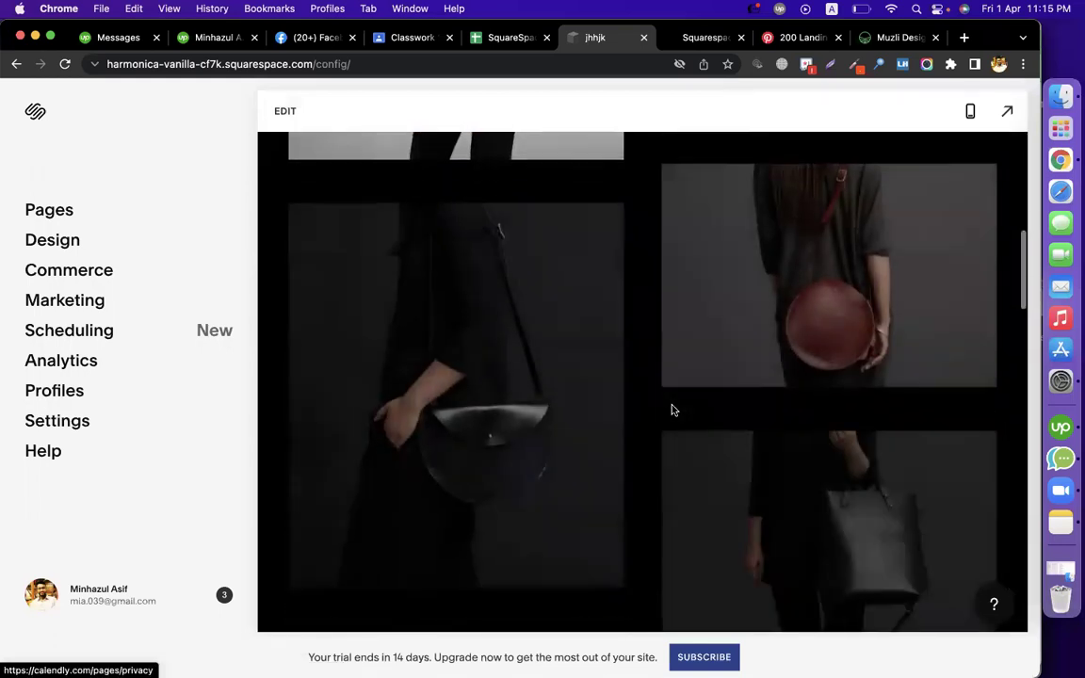
pyautogui.scroll(-15, 672, 410)
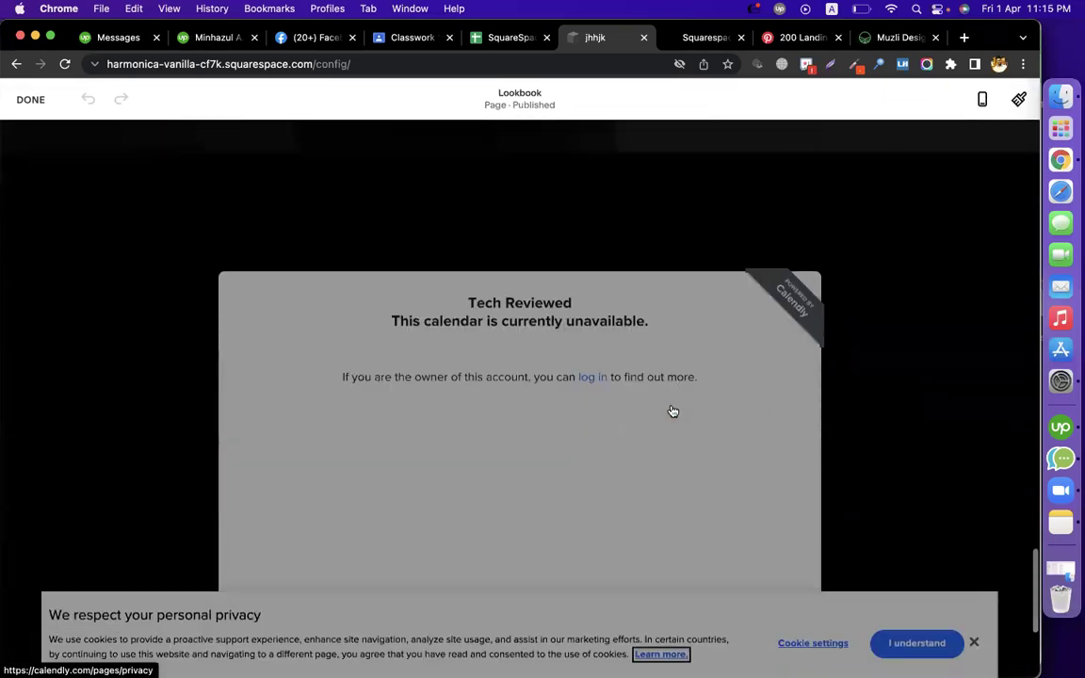
pyautogui.scroll(-10, 867, 315)
pyautogui.click(428, 242)
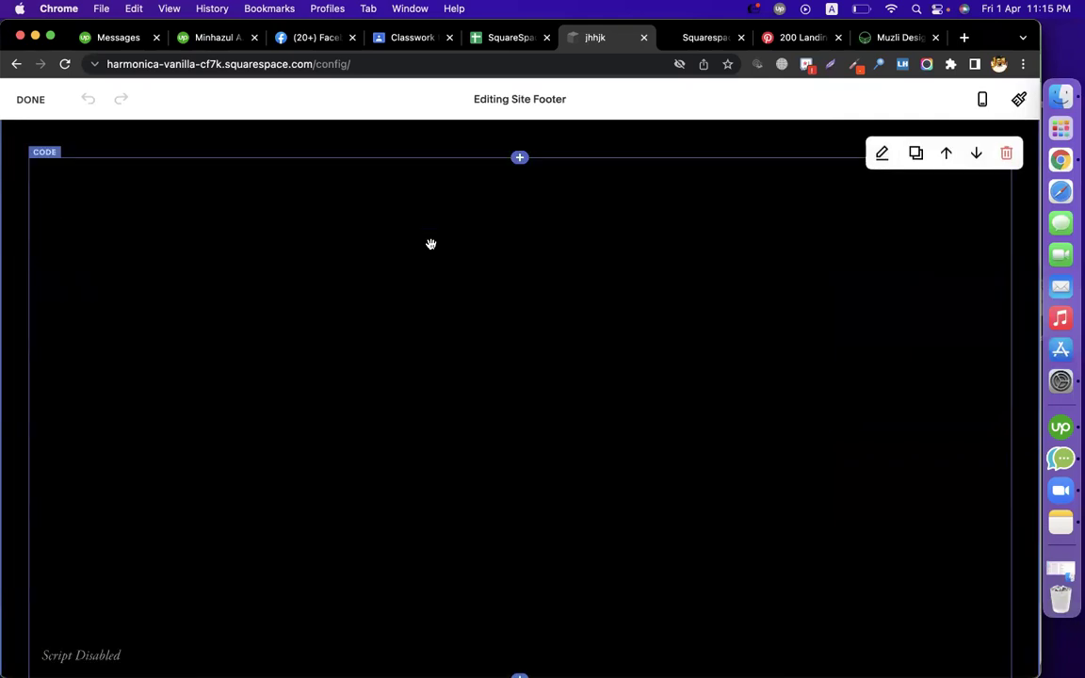
pyautogui.click(880, 156)
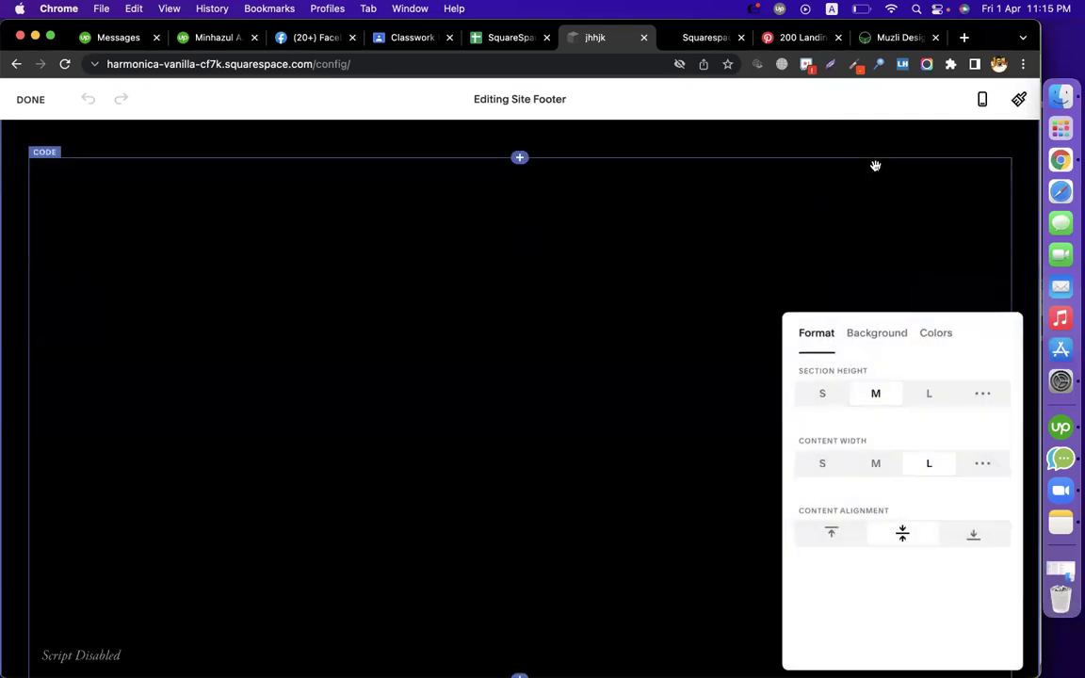
pyautogui.click(526, 360)
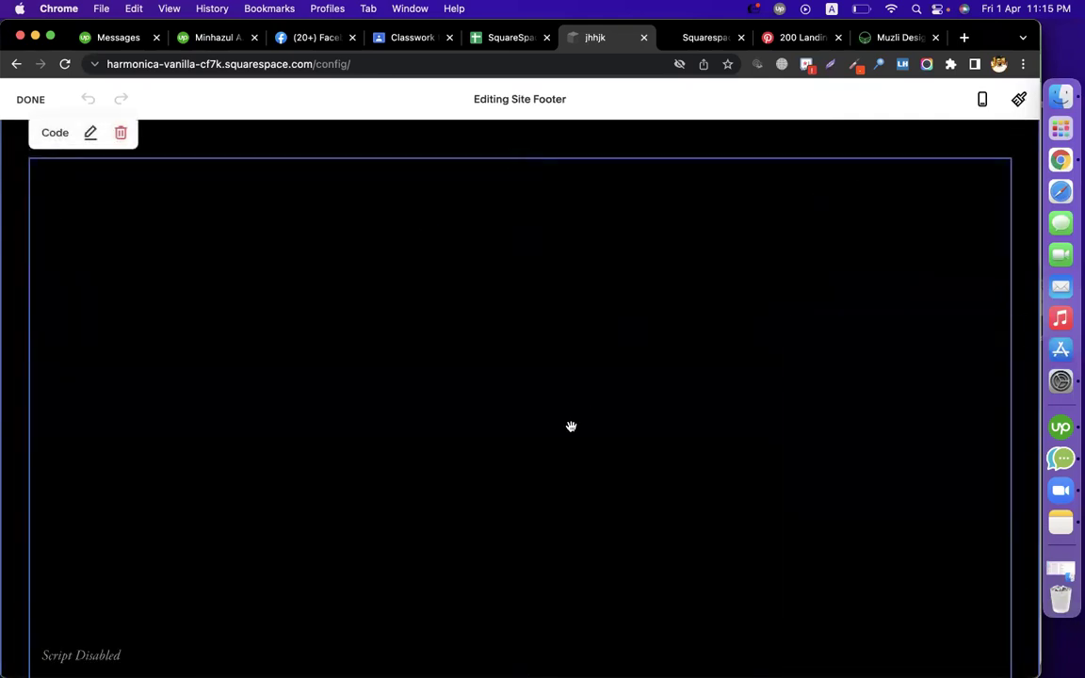
pyautogui.scroll(2, 215, 349)
pyautogui.click(92, 223)
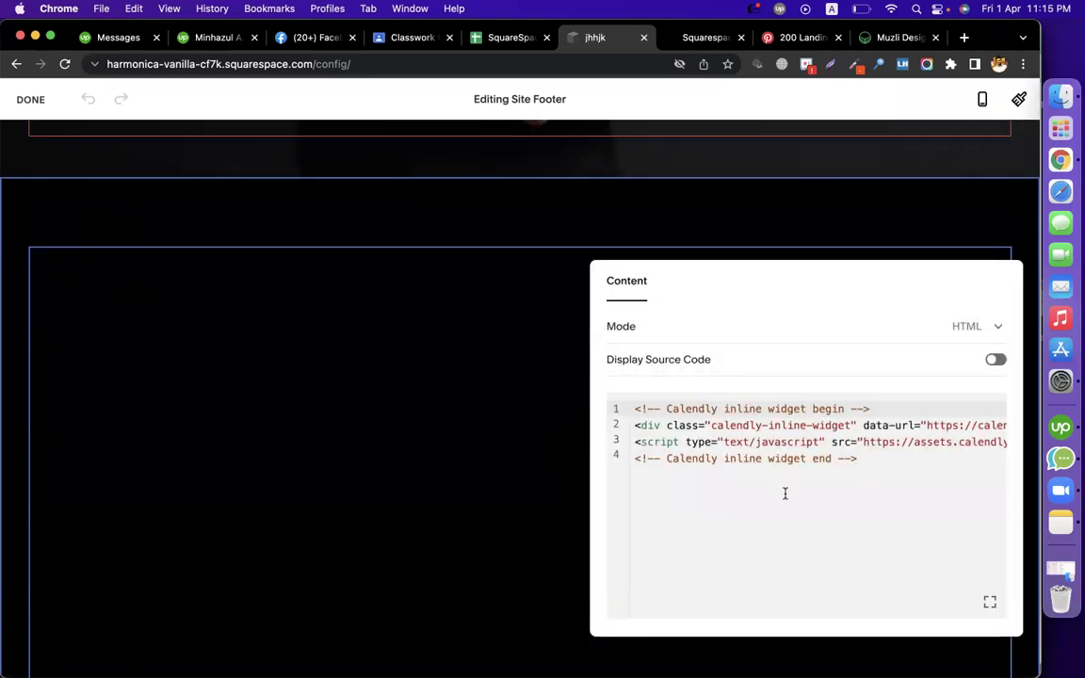
# Replace the inline embed with the Calendly badge widget code and save the footer
pyautogui.click(890, 534)
pyautogui.press('super+a')
pyautogui.press('super+v')
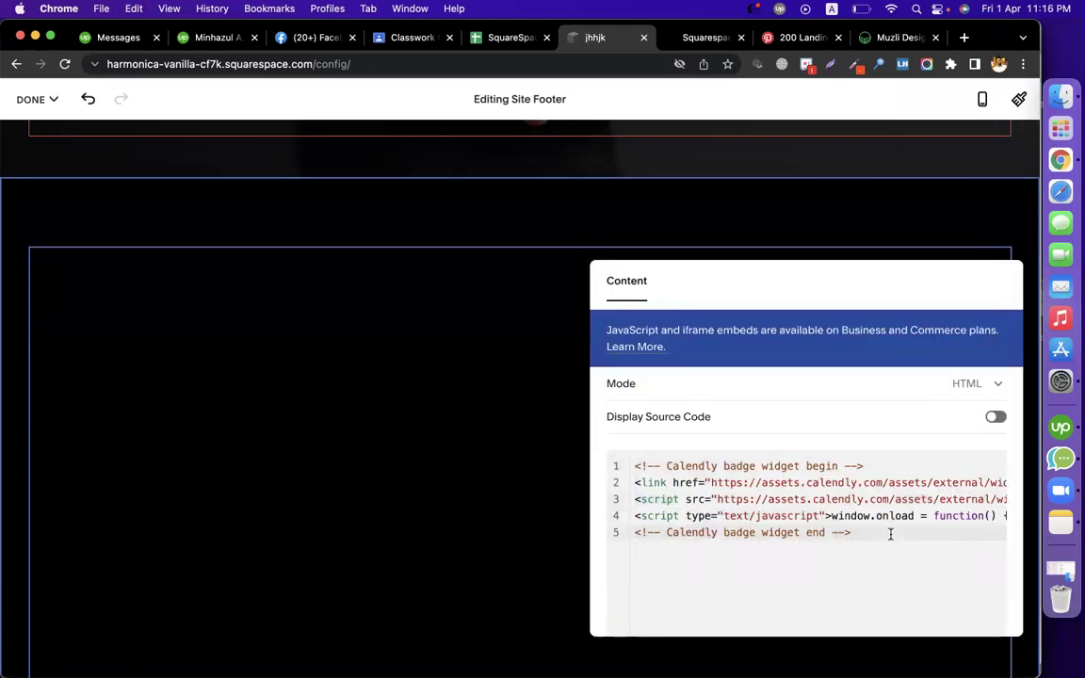
pyautogui.click(31, 100)
pyautogui.click(34, 142)
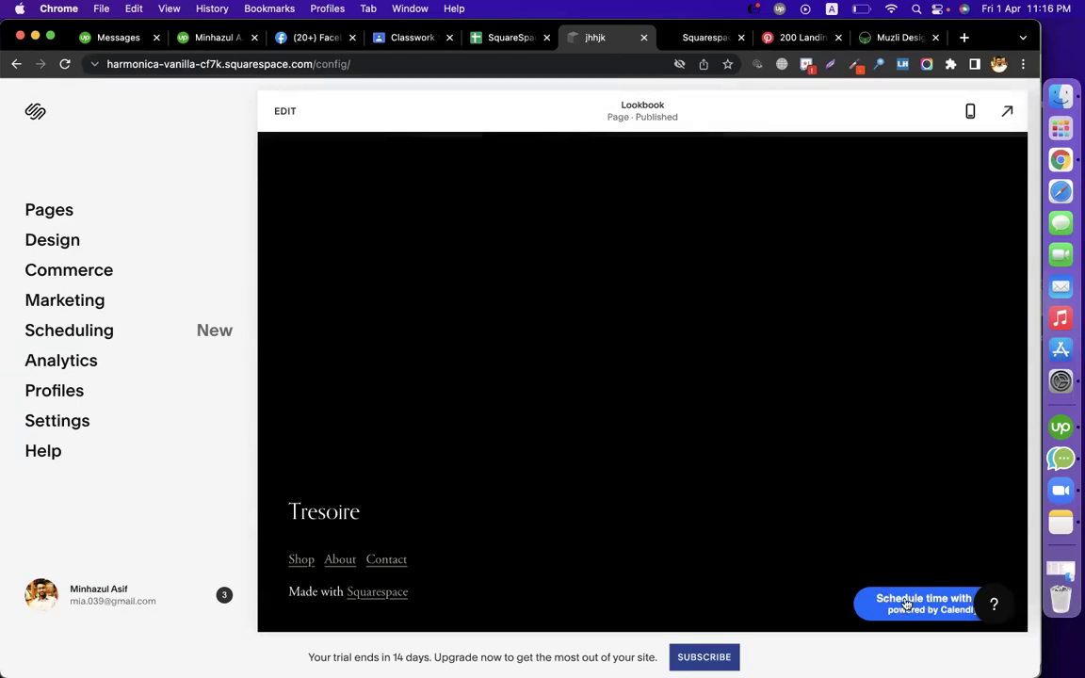
# Test the footer Schedule time badge, then show the 30-minute meeting's share link in Calendly
pyautogui.click(906, 602)
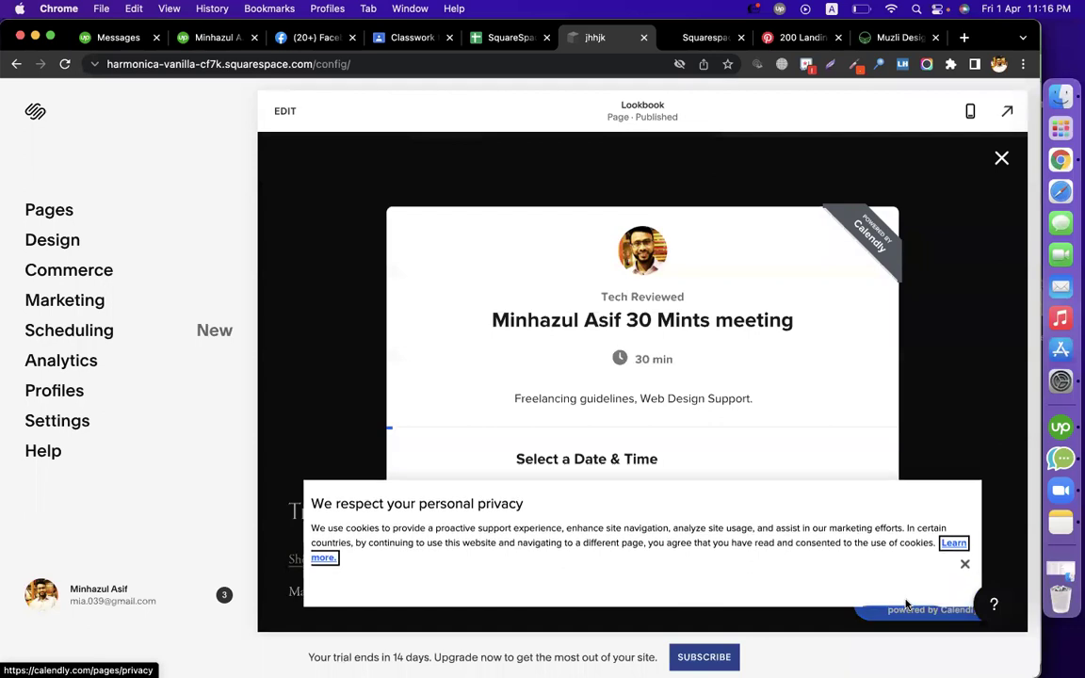
pyautogui.click(964, 525)
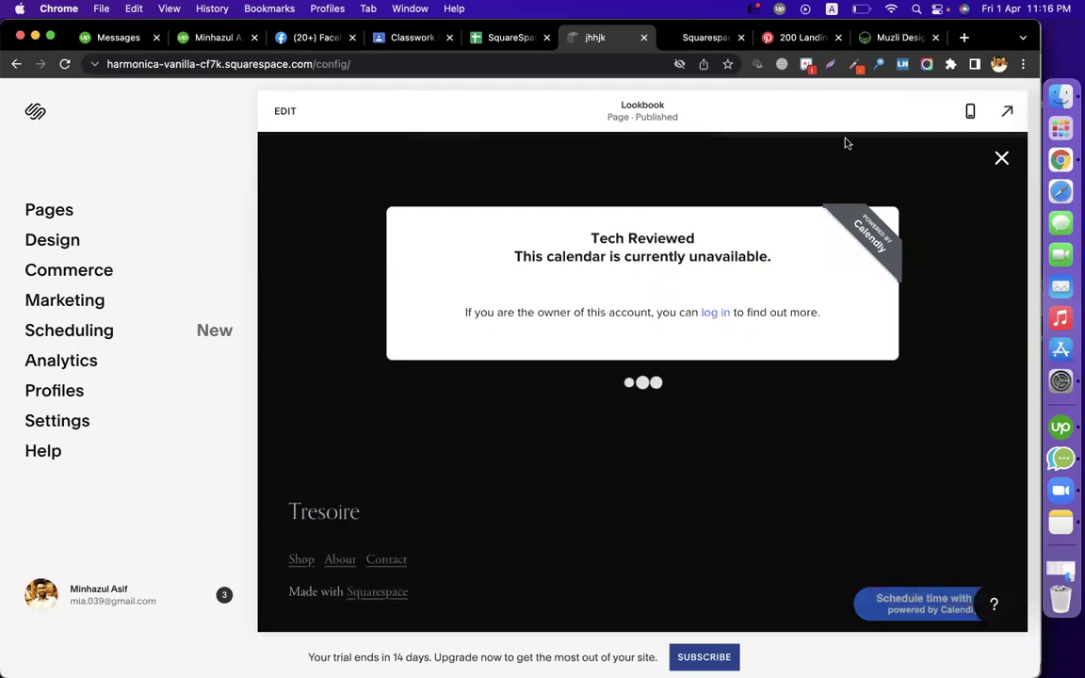
pyautogui.click(996, 66)
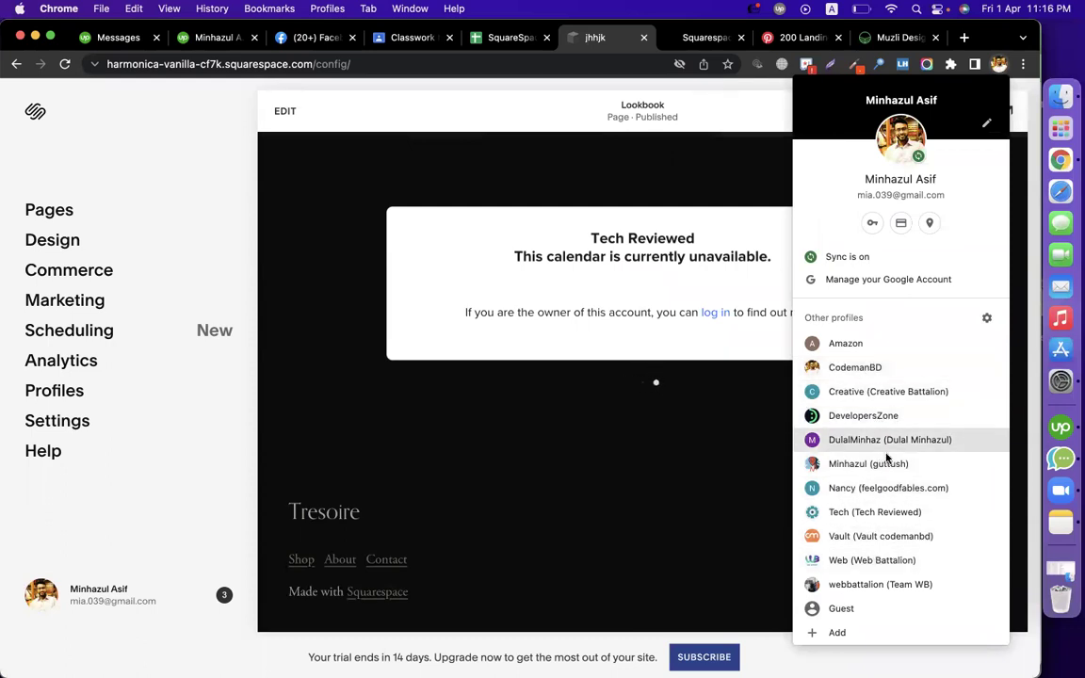
pyautogui.click(866, 512)
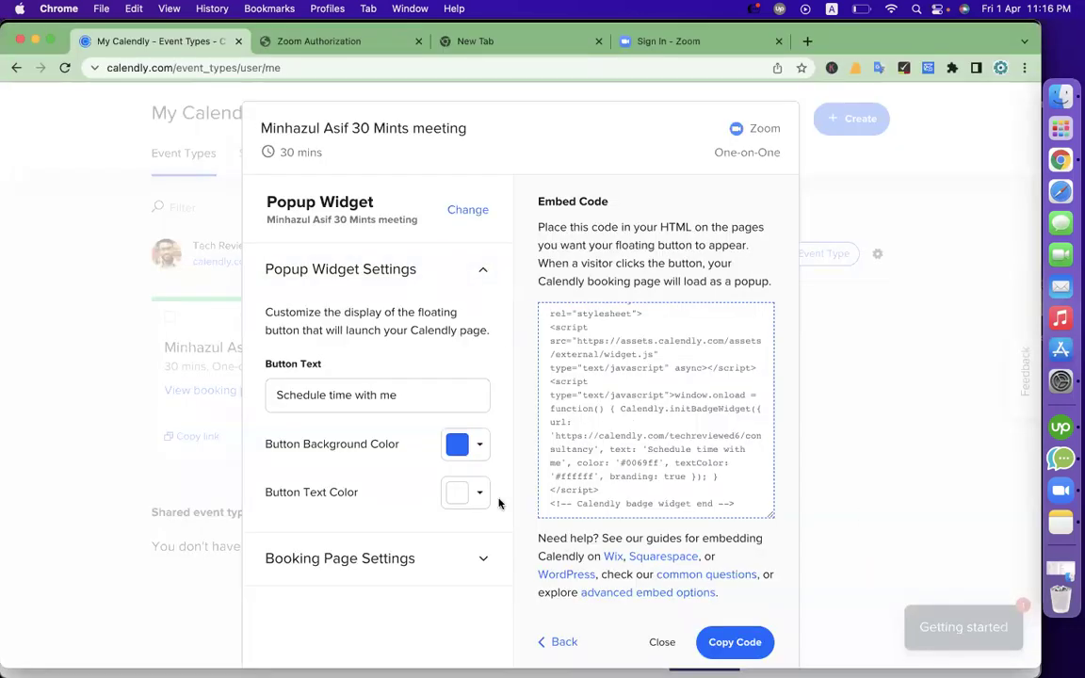
pyautogui.click(662, 641)
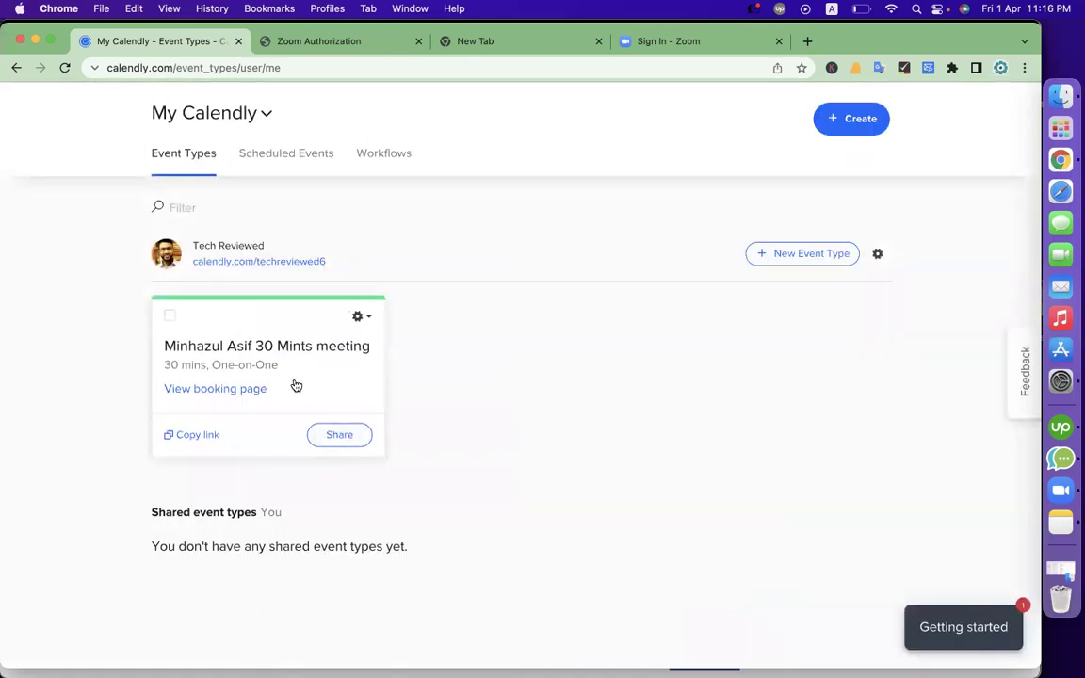
pyautogui.click(345, 433)
pyautogui.click(535, 235)
pyautogui.click(372, 229)
# Copy the meeting's scheduling link and load it in a new tab
pyautogui.click(487, 303)
pyautogui.press('super+c')
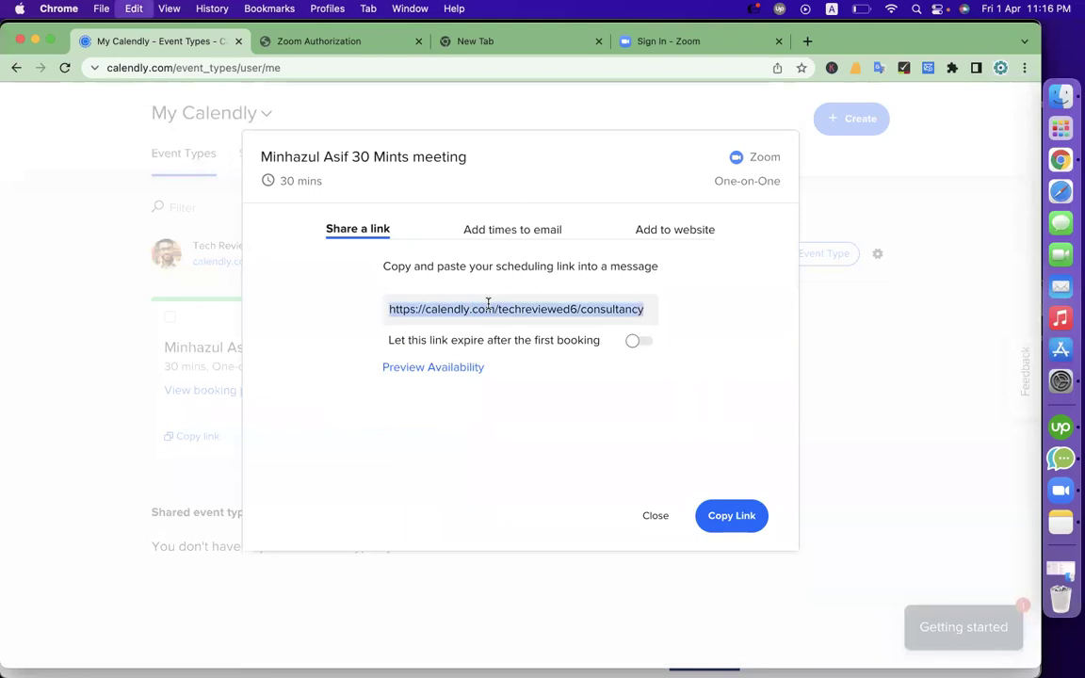
pyautogui.press('super+t')
pyautogui.press('super+v')
pyautogui.press('Return')
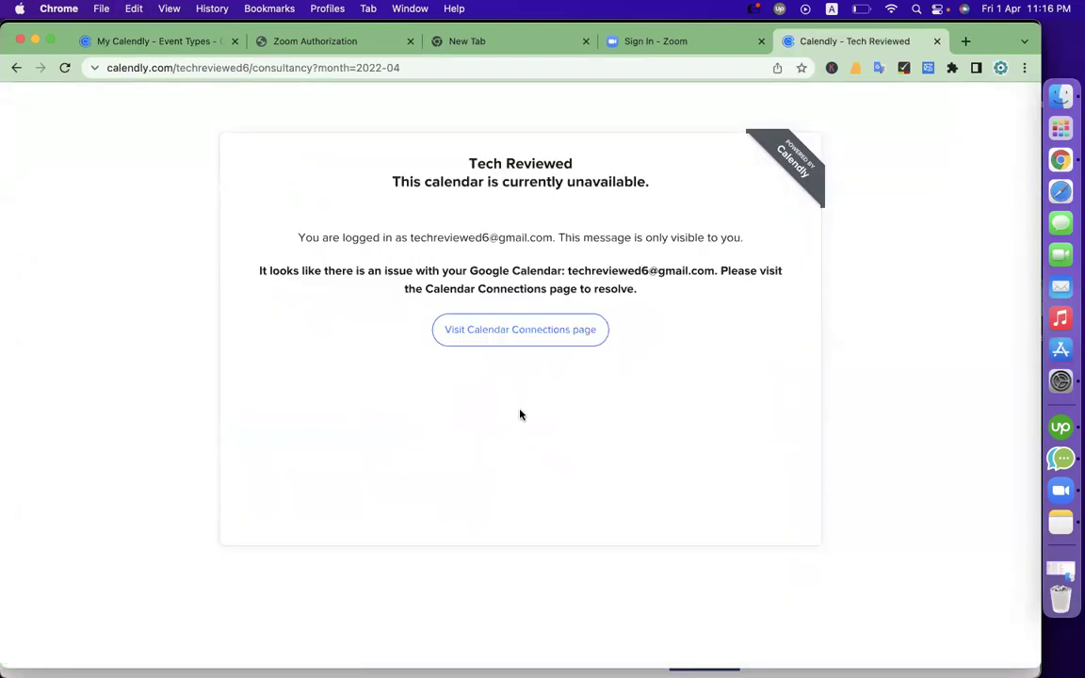
# Return to My Calendly, close the share dialog, and start editing the 30-minute event type
pyautogui.click(291, 43)
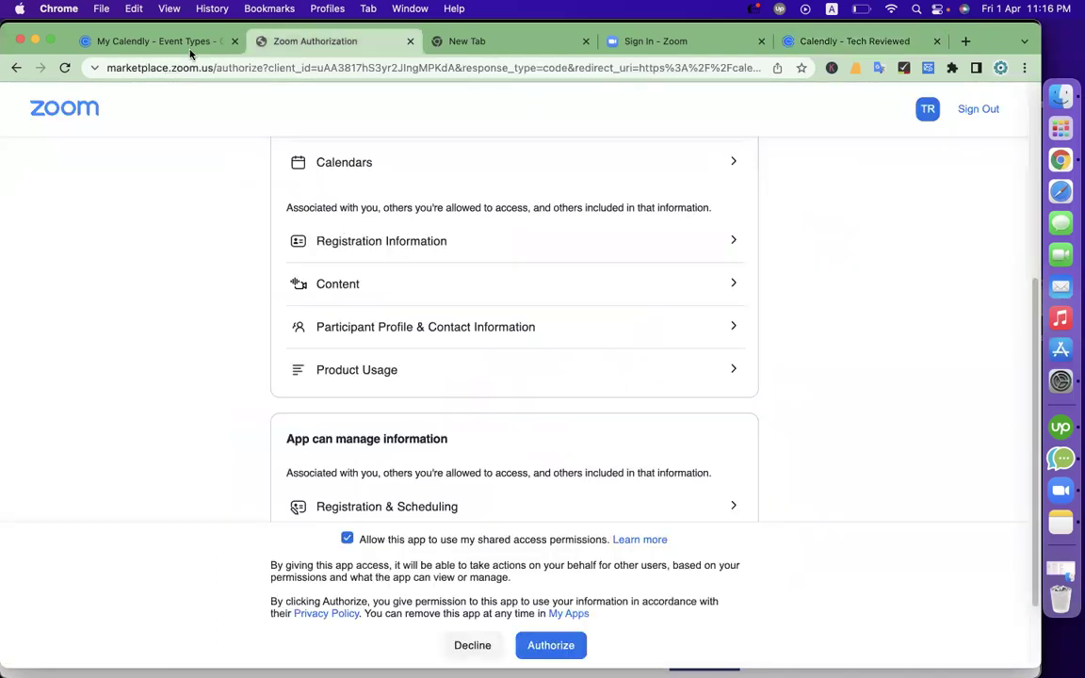
pyautogui.click(194, 42)
pyautogui.click(655, 515)
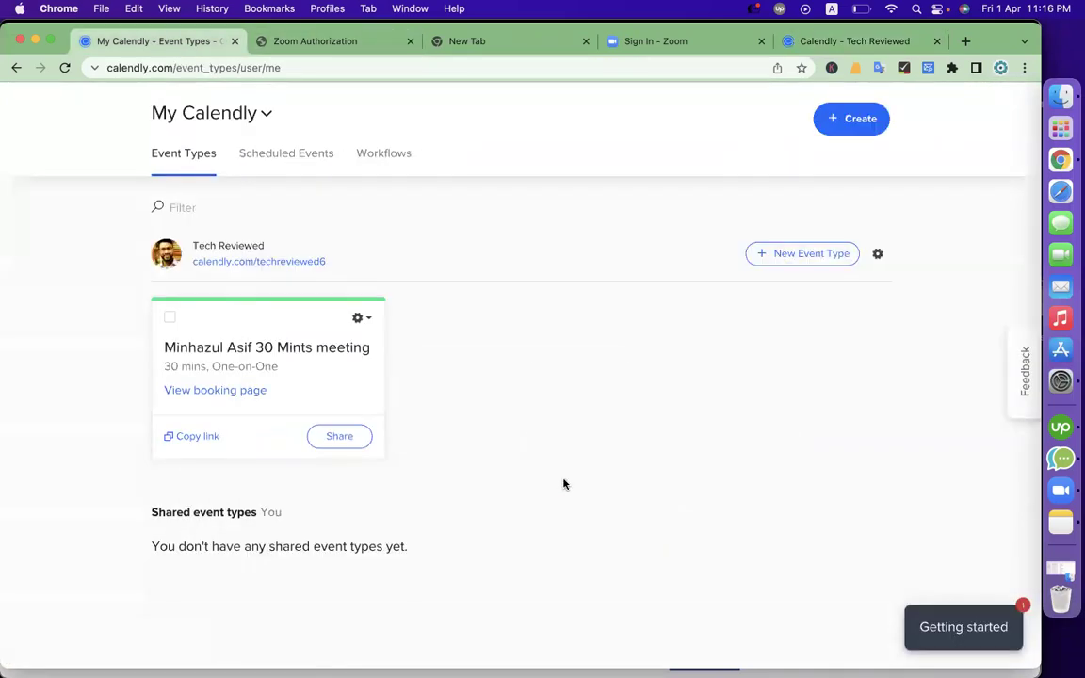
pyautogui.click(359, 317)
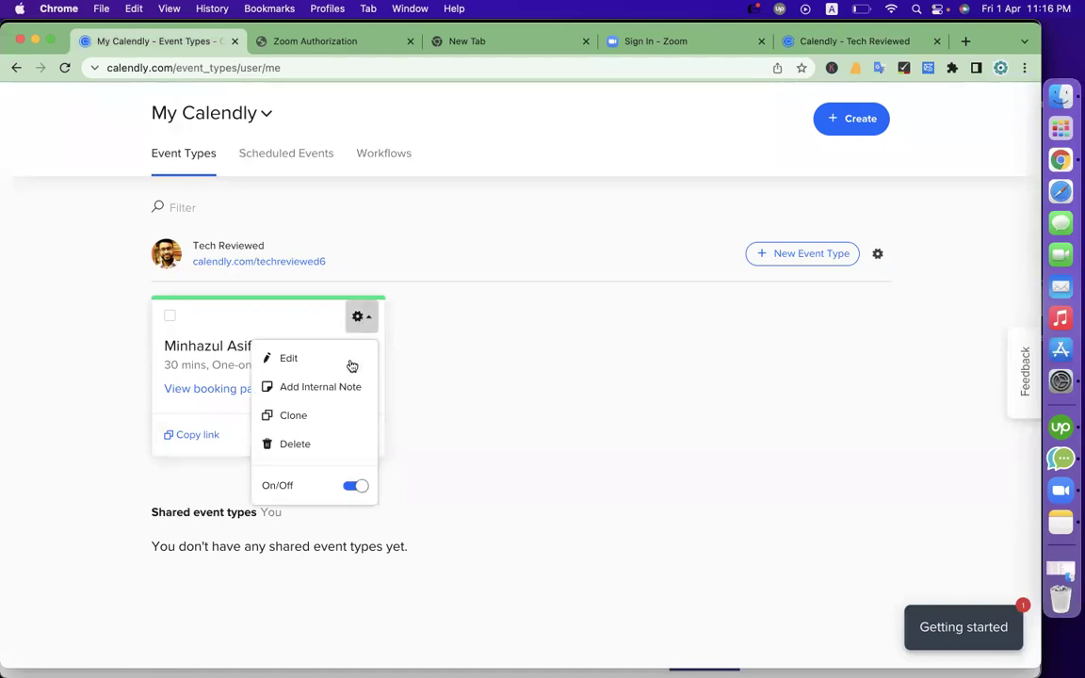
pyautogui.click(350, 363)
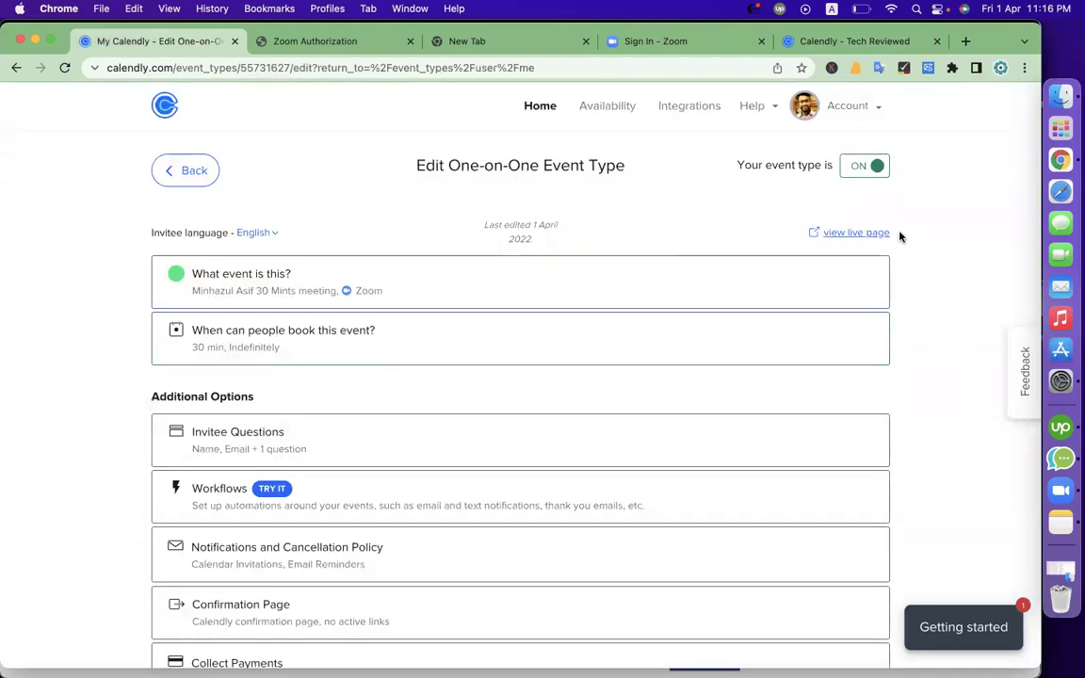
# Switch the event's availability to custom hours, leaving the weekly times unchanged
pyautogui.scroll(-2, 236, 428)
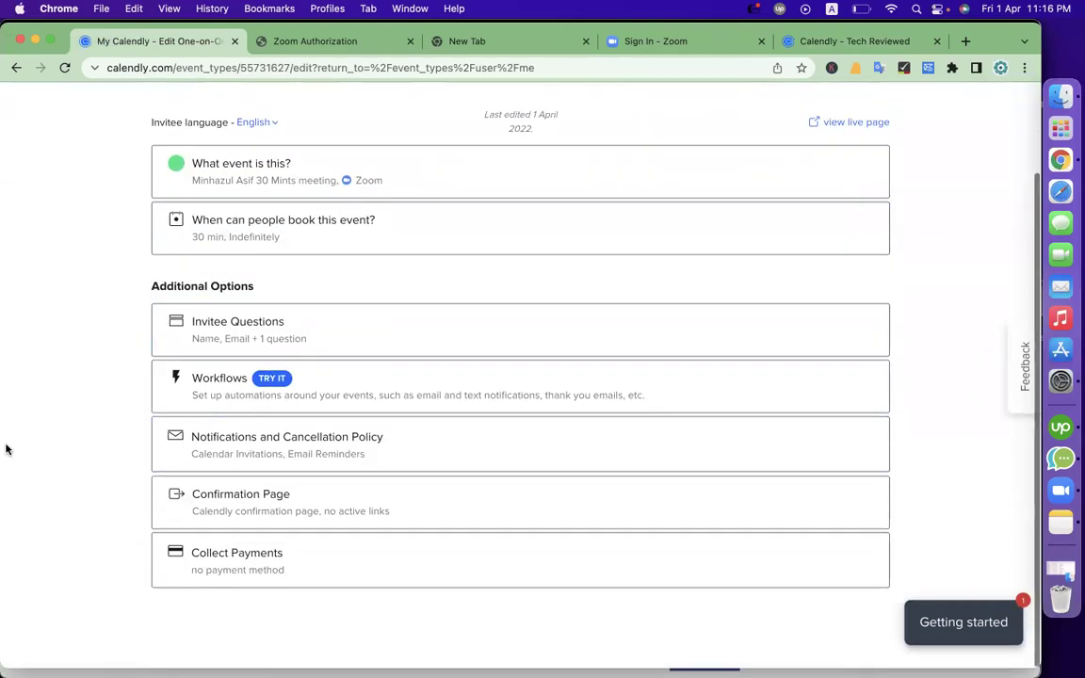
pyautogui.click(317, 244)
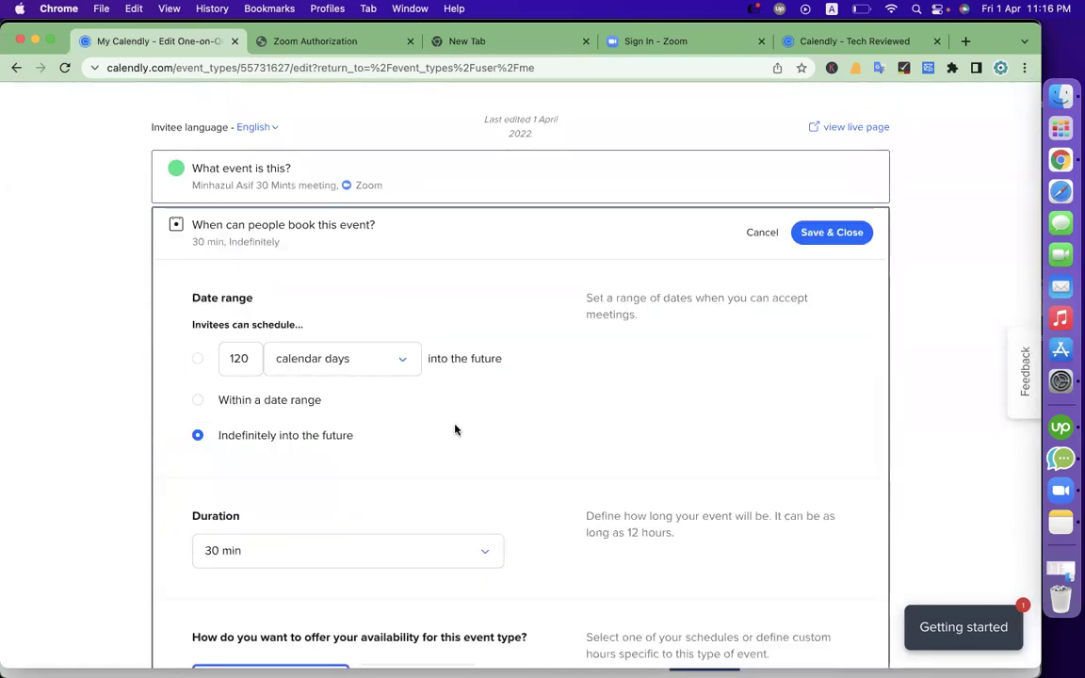
pyautogui.scroll(-2, 455, 431)
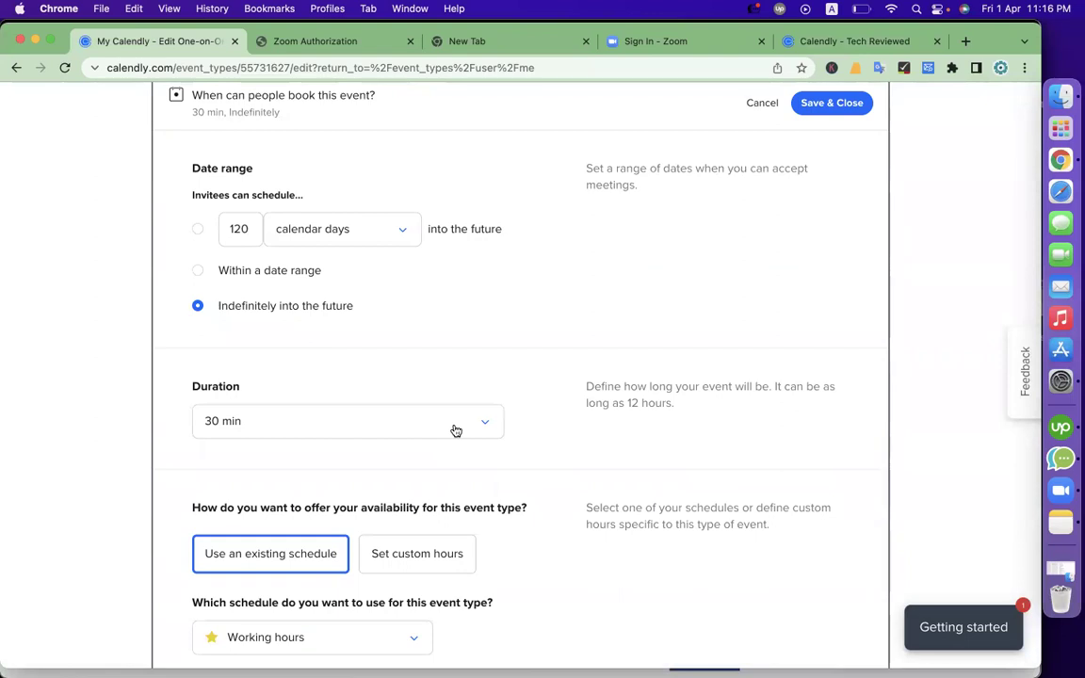
pyautogui.scroll(-3, 438, 496)
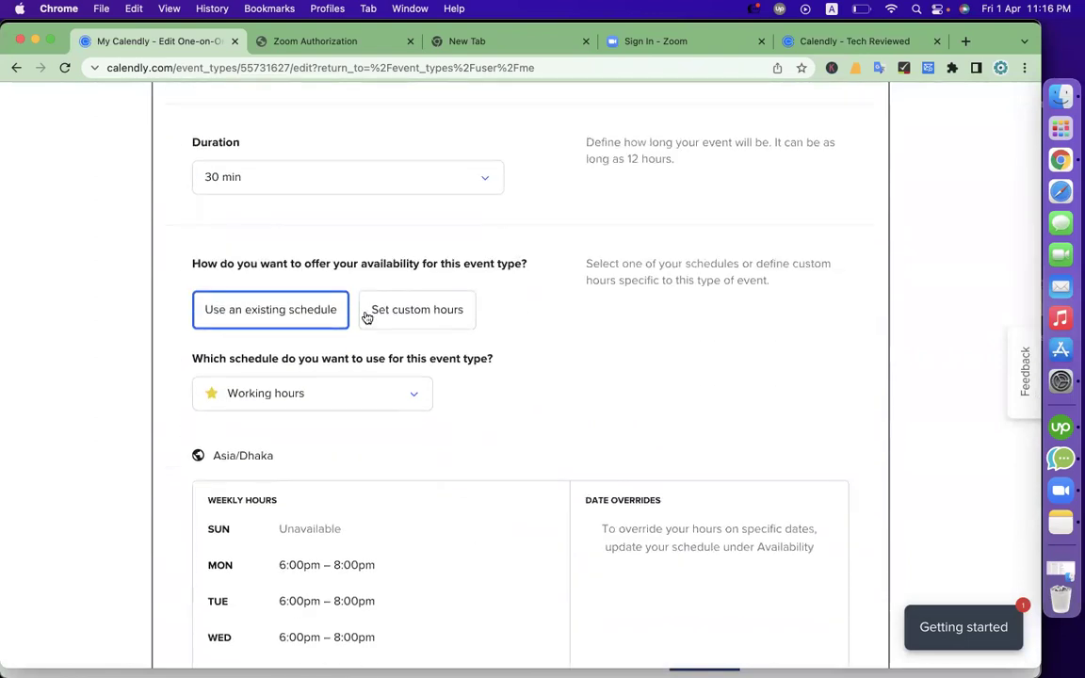
pyautogui.click(426, 318)
pyautogui.scroll(-3, 461, 508)
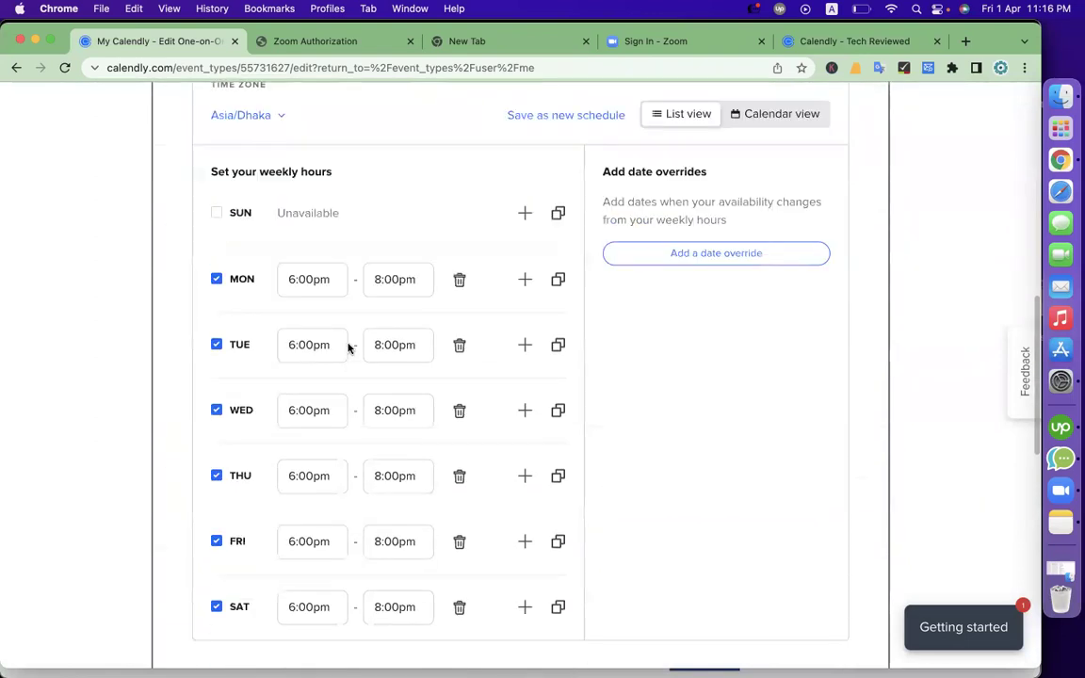
pyautogui.click(322, 276)
pyautogui.click(406, 278)
pyautogui.click(393, 199)
pyautogui.scroll(-5, 419, 380)
pyautogui.scroll(4, 419, 377)
pyautogui.scroll(3, 419, 376)
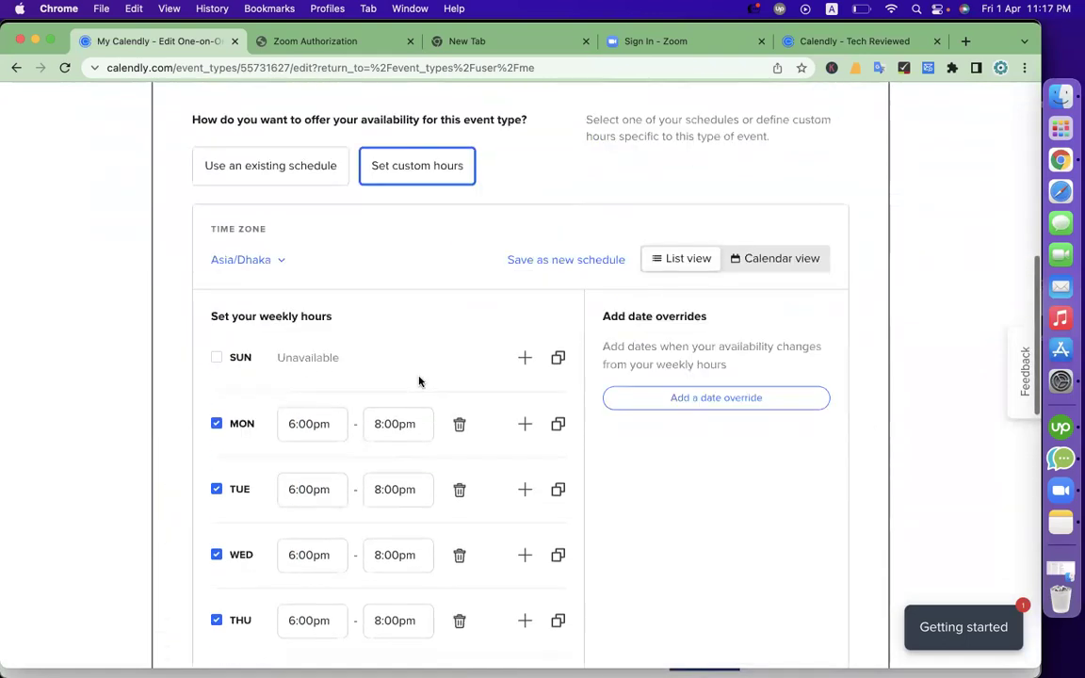
pyautogui.click(781, 259)
pyautogui.scroll(-3, 463, 504)
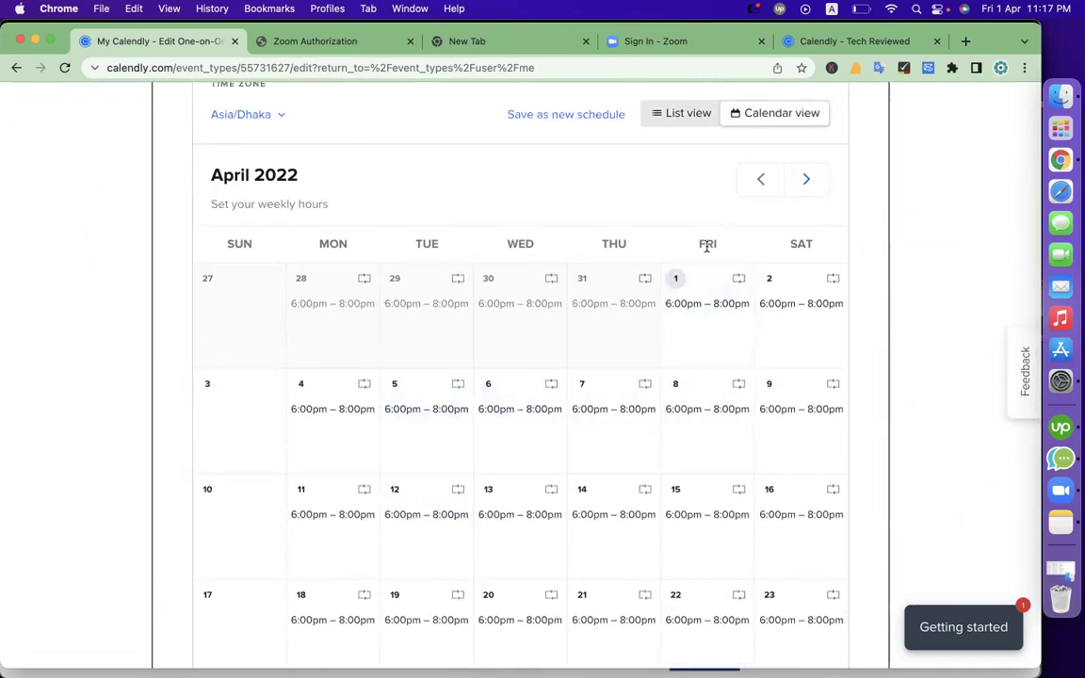
pyautogui.scroll(10, 506, 272)
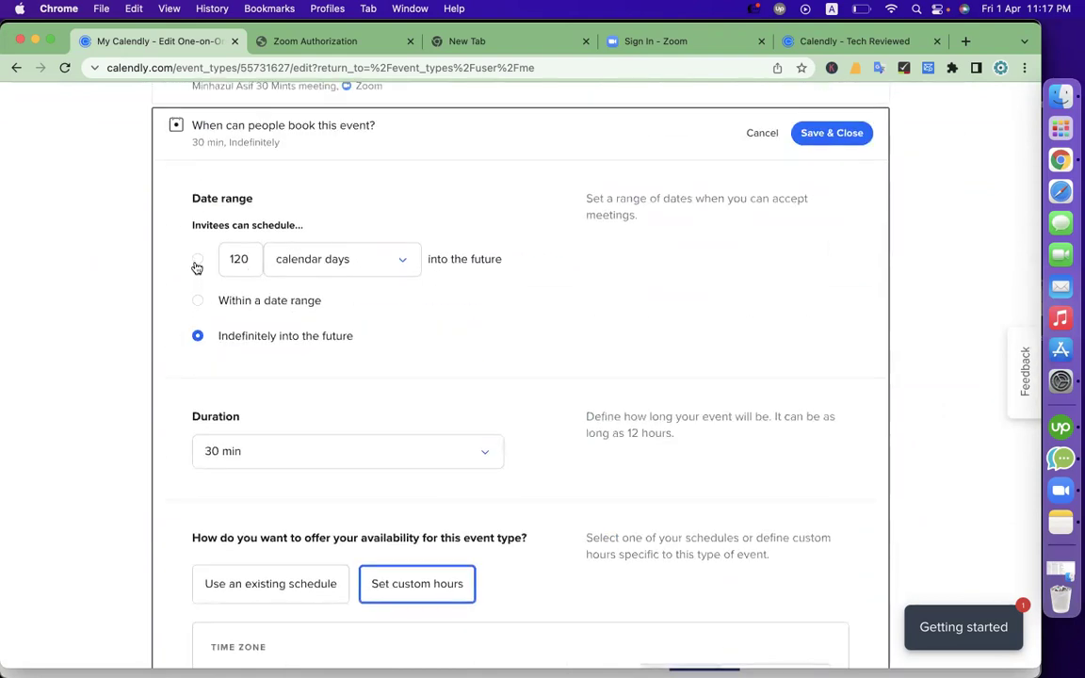
# Limit bookings to 120 calendar days into the future, save, and reload the booking page
pyautogui.click(381, 251)
pyautogui.click(605, 315)
pyautogui.click(416, 261)
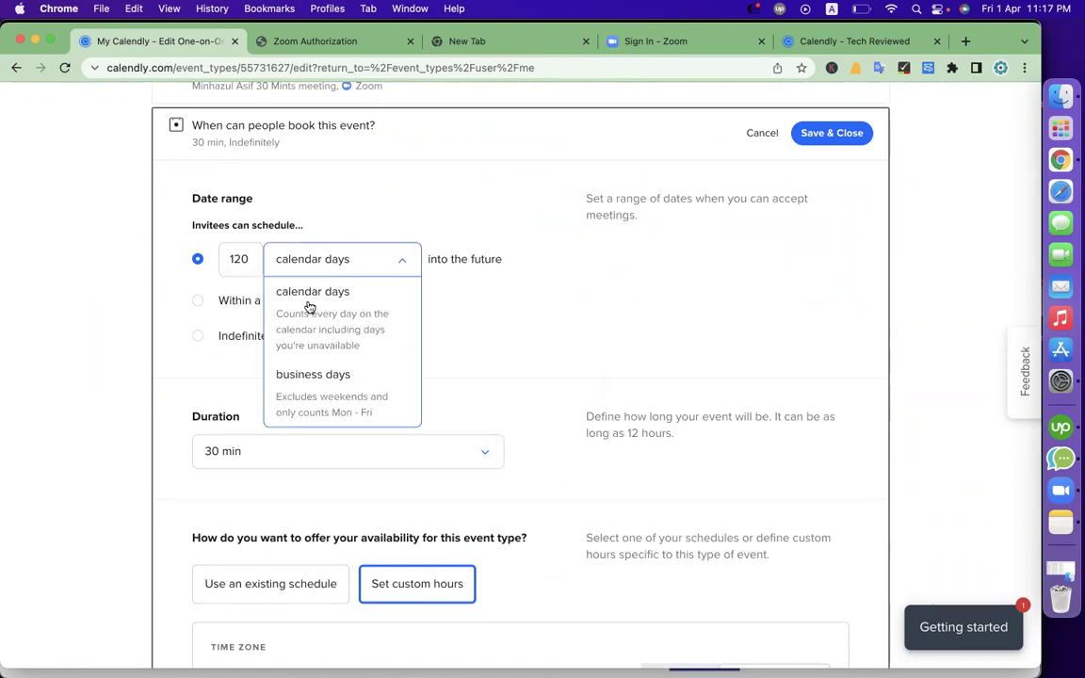
pyautogui.click(481, 311)
pyautogui.click(841, 135)
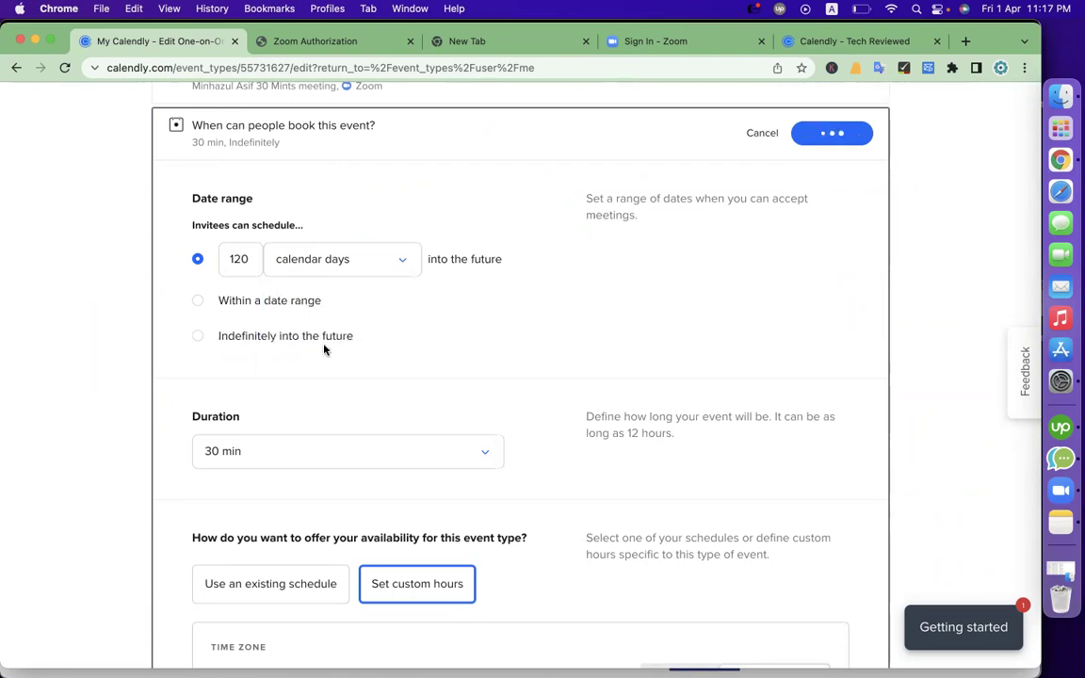
pyautogui.click(828, 40)
pyautogui.click(64, 68)
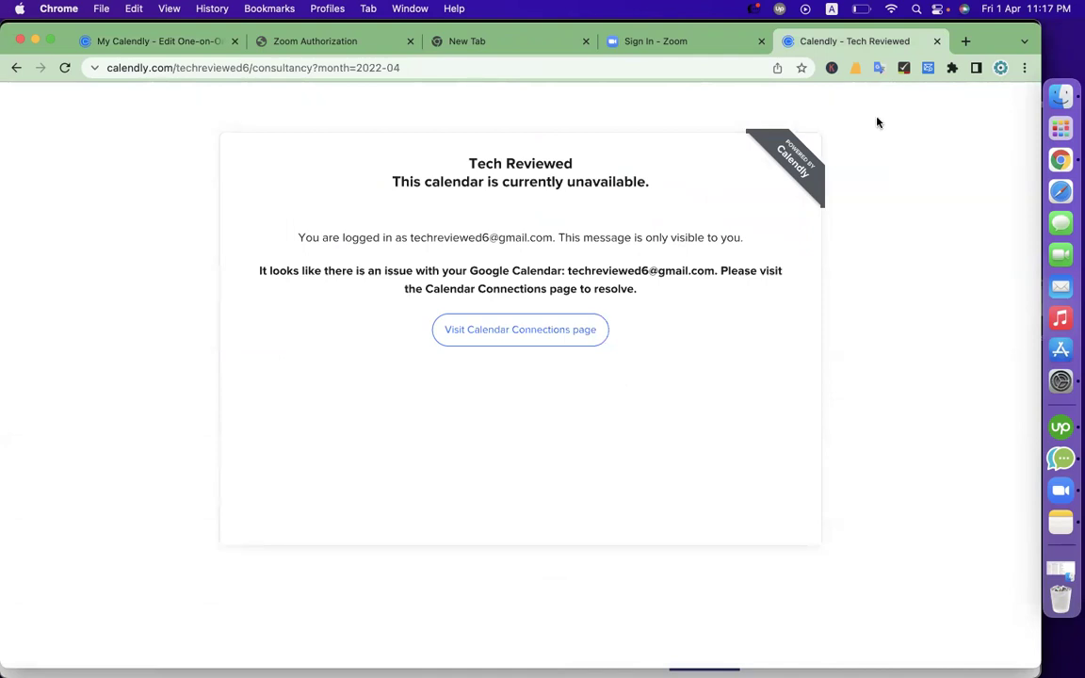
# Search Google for 'codemanbd' and open the calendly.com link in its listing's Appointments line
pyautogui.click(649, 72)
pyautogui.write('code')
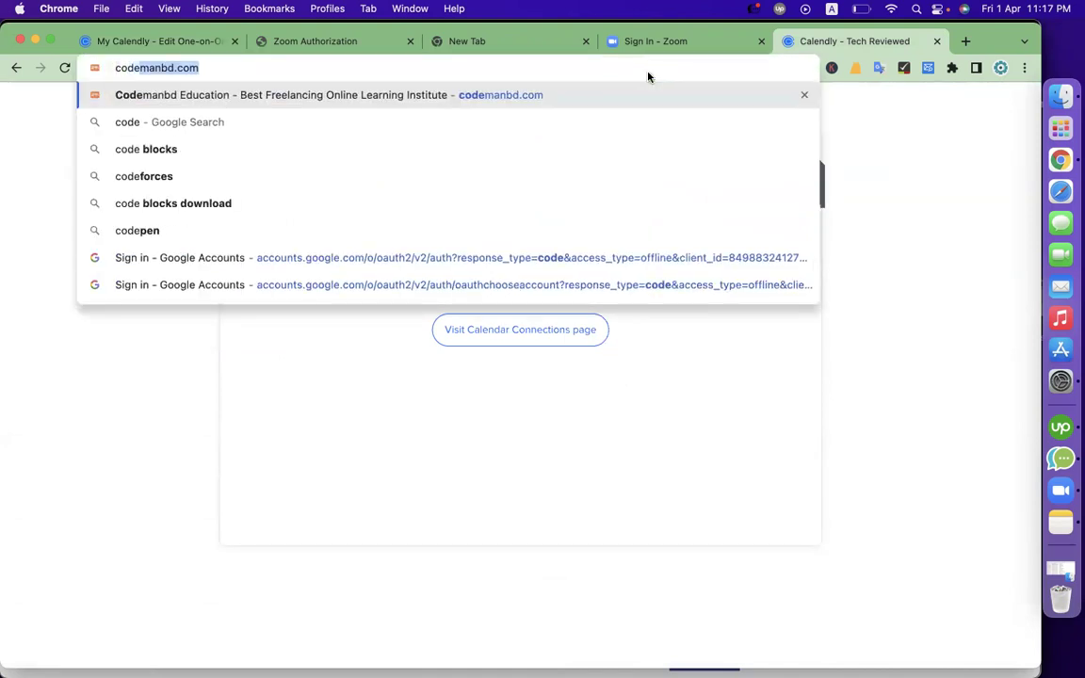
pyautogui.write('manbd')
pyautogui.press('Return')
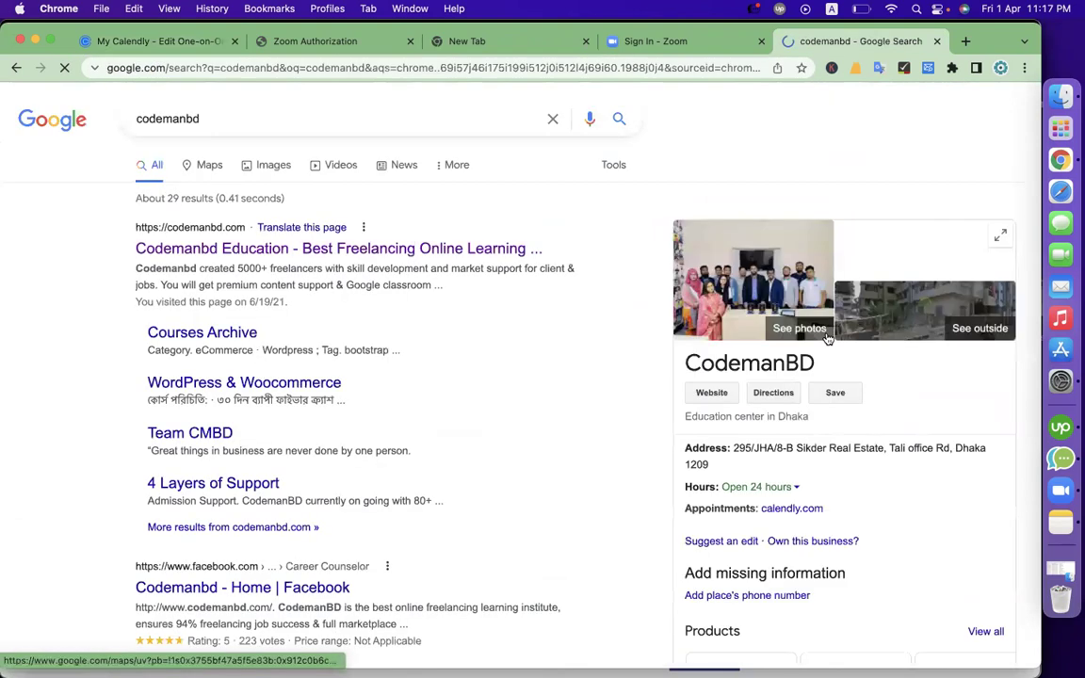
pyautogui.scroll(-3, 856, 489)
pyautogui.scroll(4, 647, 346)
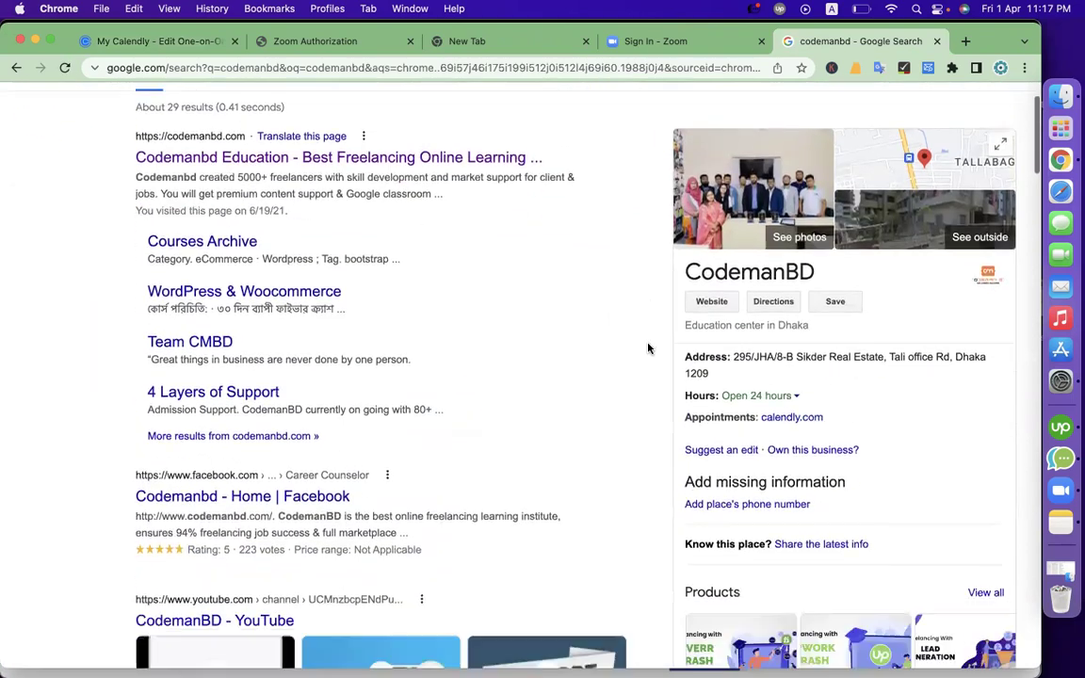
pyautogui.scroll(-2, 811, 283)
pyautogui.scroll(5, 542, 381)
pyautogui.scroll(-2, 542, 519)
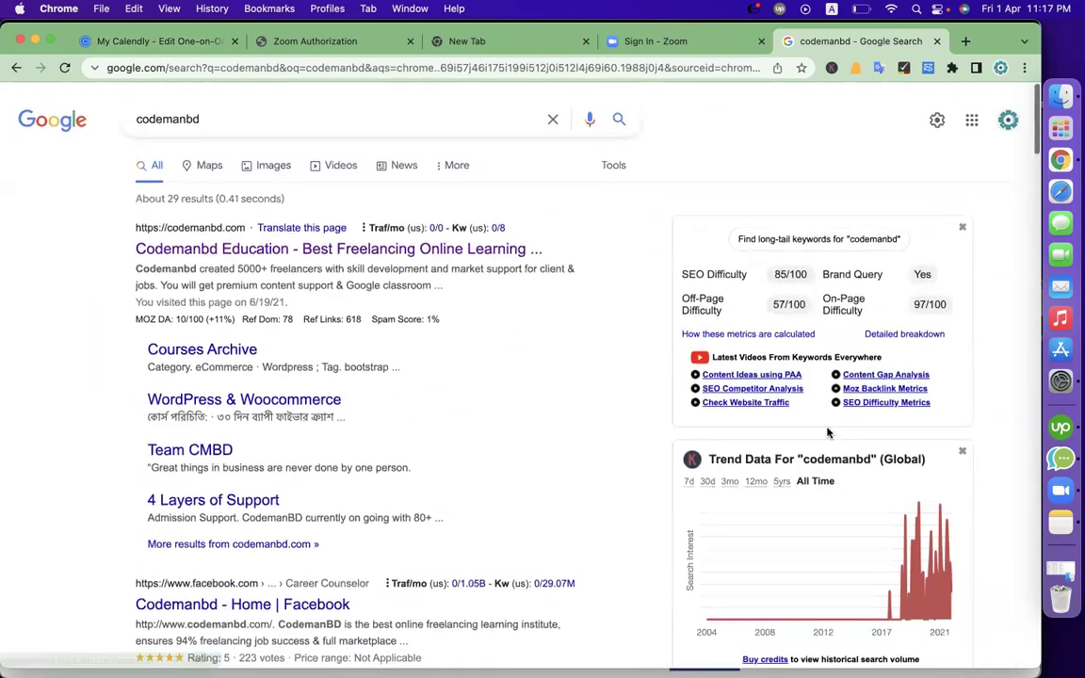
pyautogui.scroll(1, 540, 517)
pyautogui.scroll(-10, 539, 518)
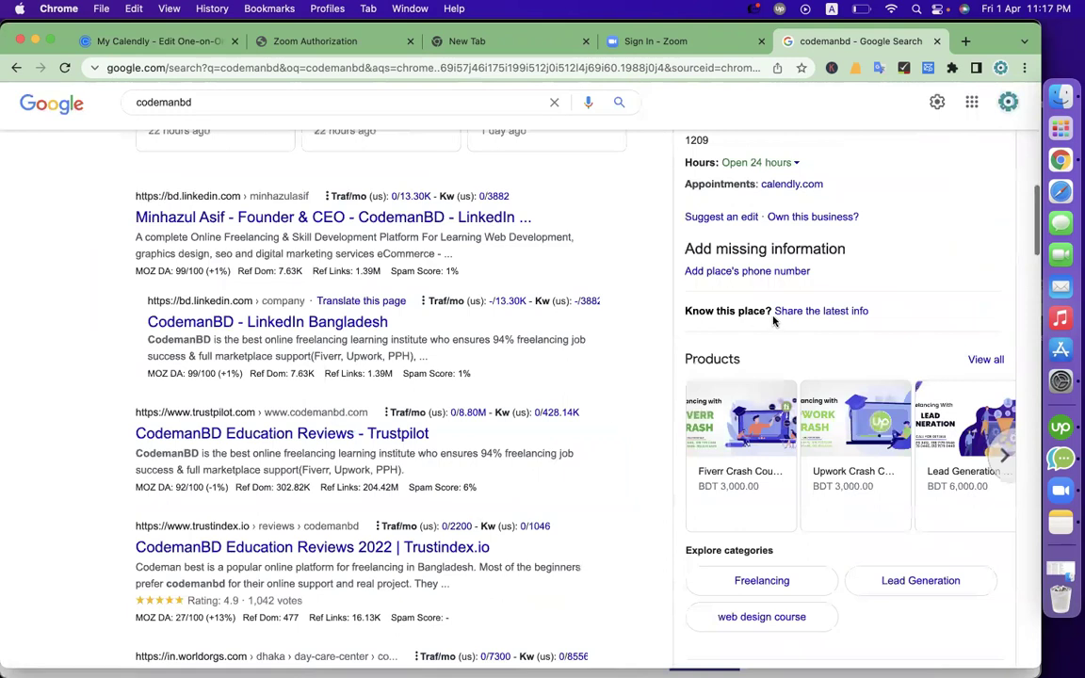
pyautogui.click(789, 185)
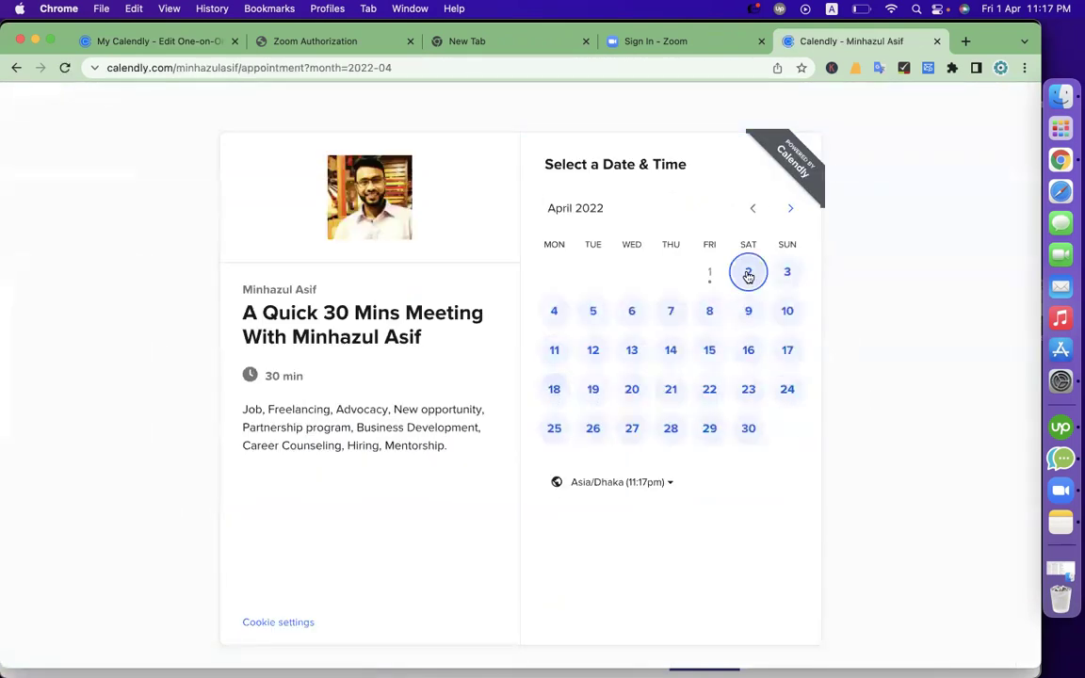
# Choose the 7:00pm slot on Saturday, April 2, 2022 for the 30-minute meeting
pyautogui.click(748, 271)
pyautogui.click(622, 281)
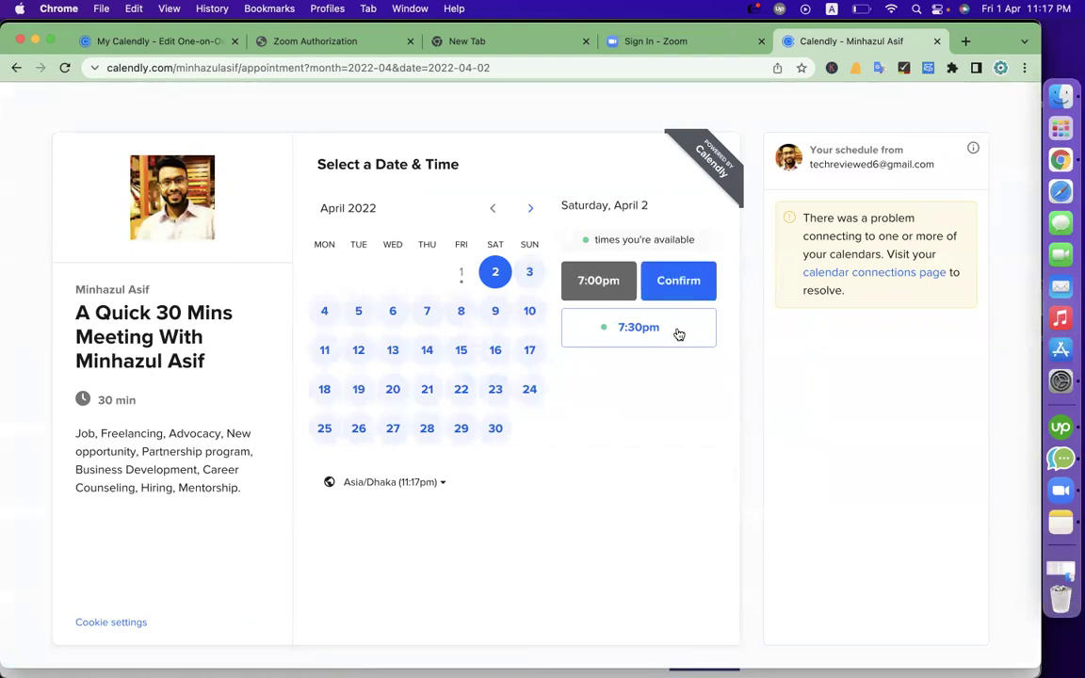
pyautogui.click(688, 288)
# Fill in the invitee's name, e-mail, phone number and meeting topic, then schedule the event
pyautogui.click(536, 209)
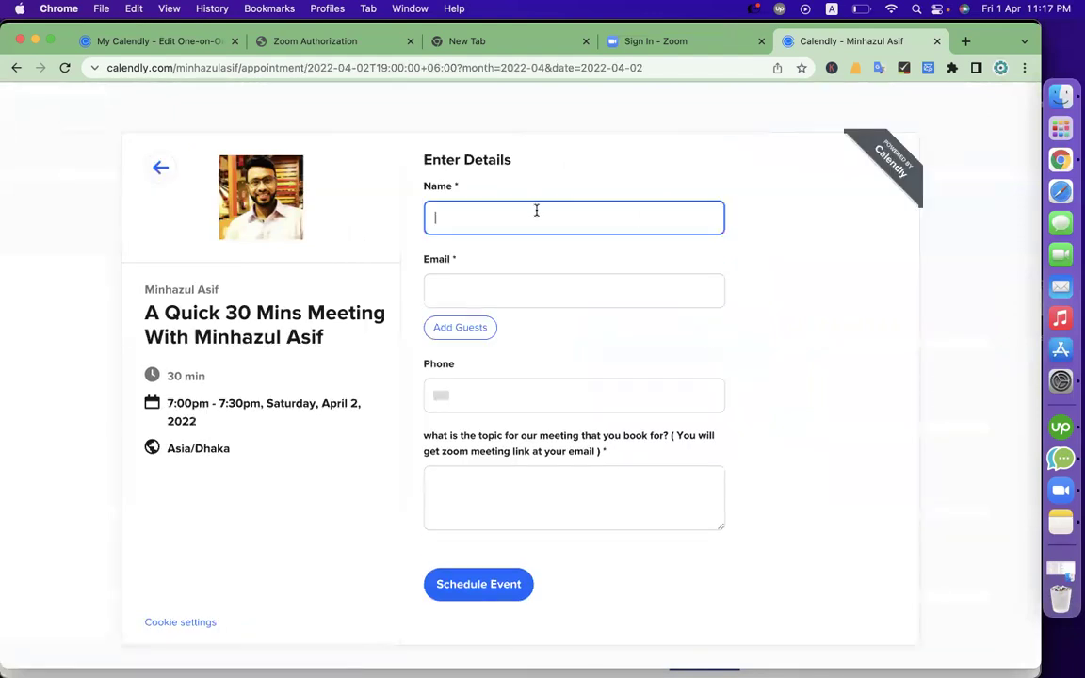
pyautogui.click(510, 299)
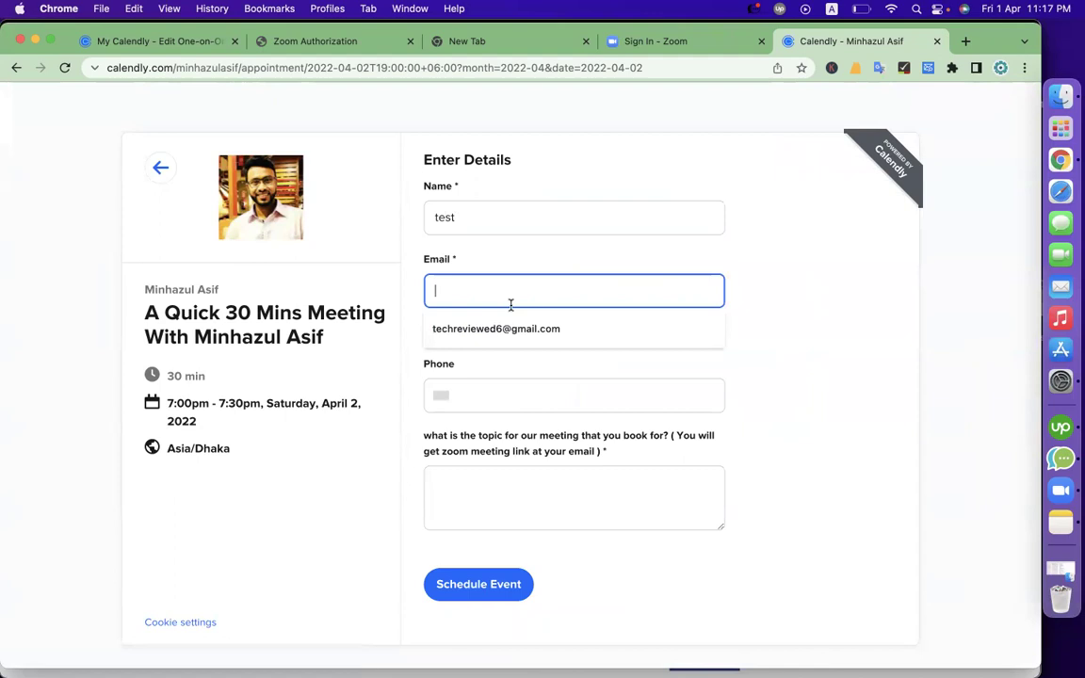
pyautogui.click(503, 329)
pyautogui.click(505, 388)
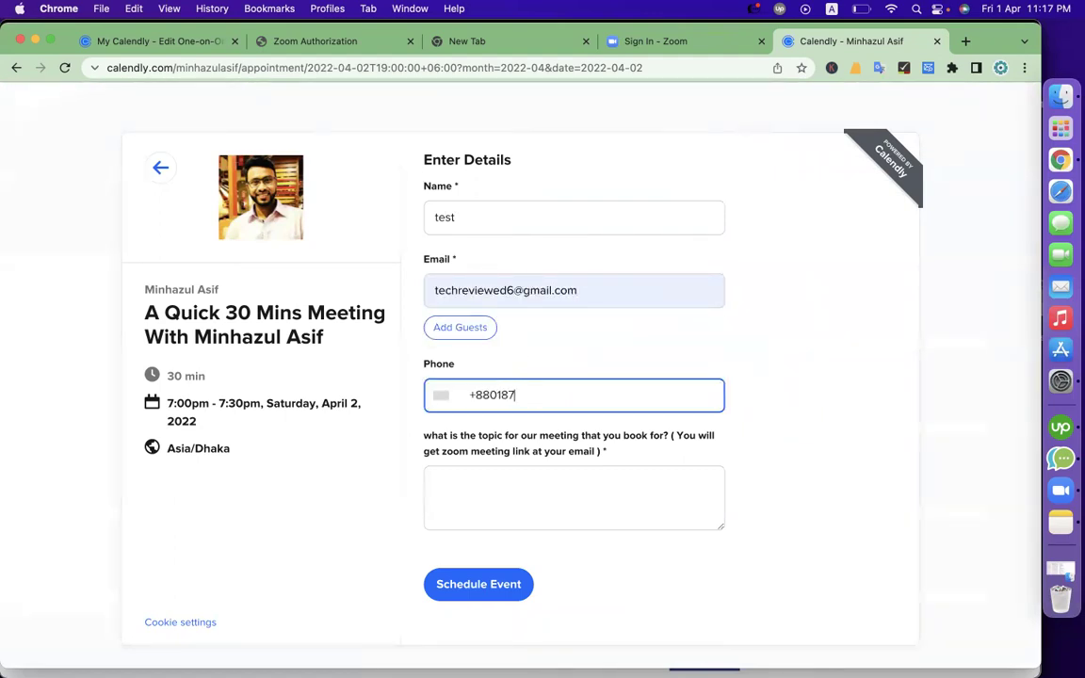
pyautogui.click(488, 520)
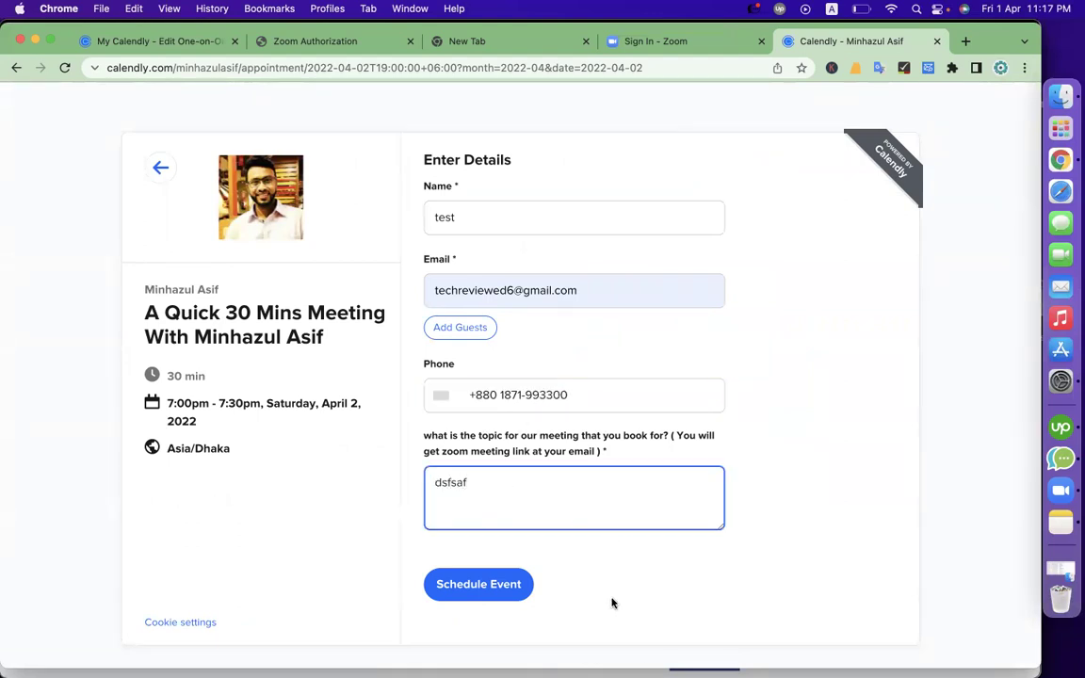
pyautogui.click(476, 601)
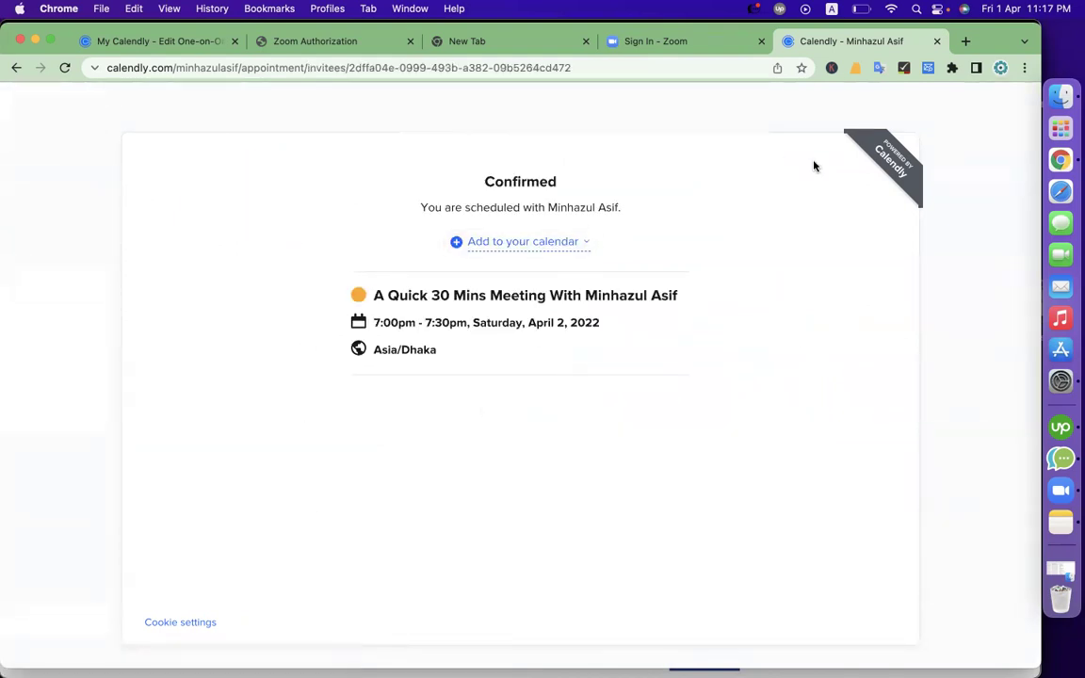
pyautogui.click(965, 41)
# Open the 'Confirmed: A Quick 30 Mins Meeting' email in Gmail and review its booking answers
pyautogui.write('gmail.com')
pyautogui.press('Return')
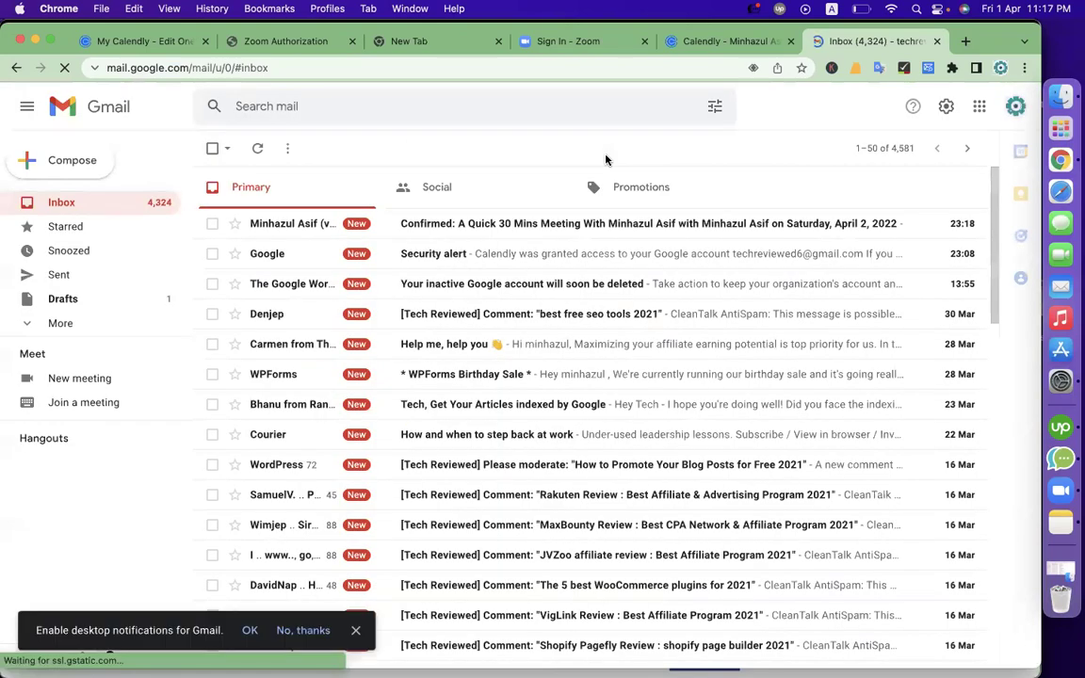
pyautogui.click(480, 226)
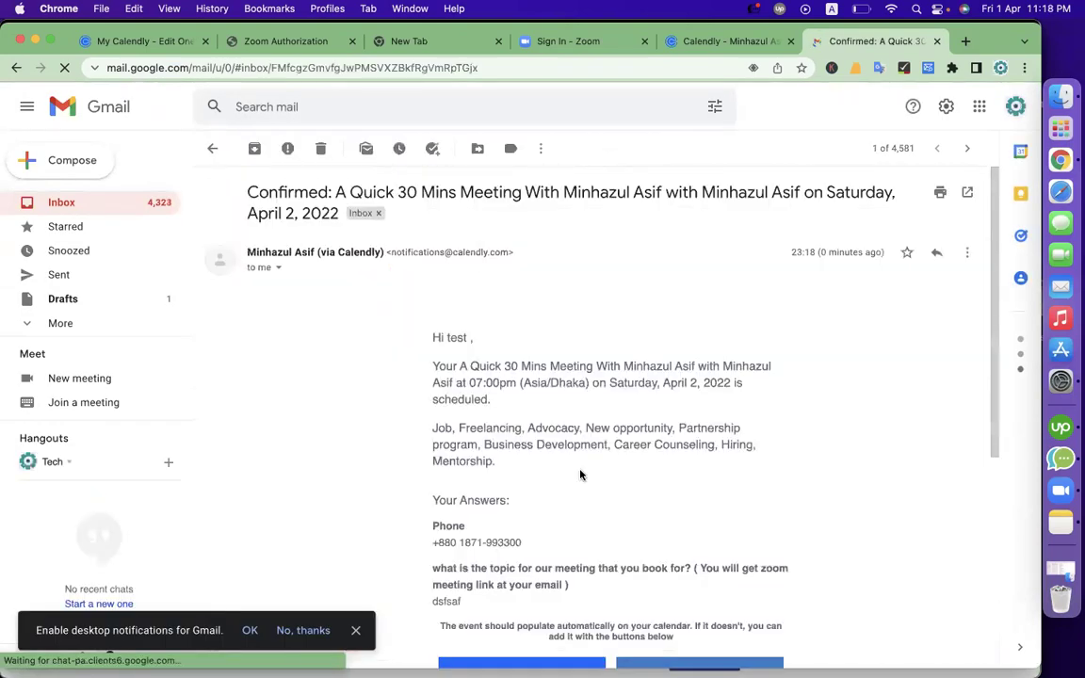
pyautogui.scroll(-3, 578, 470)
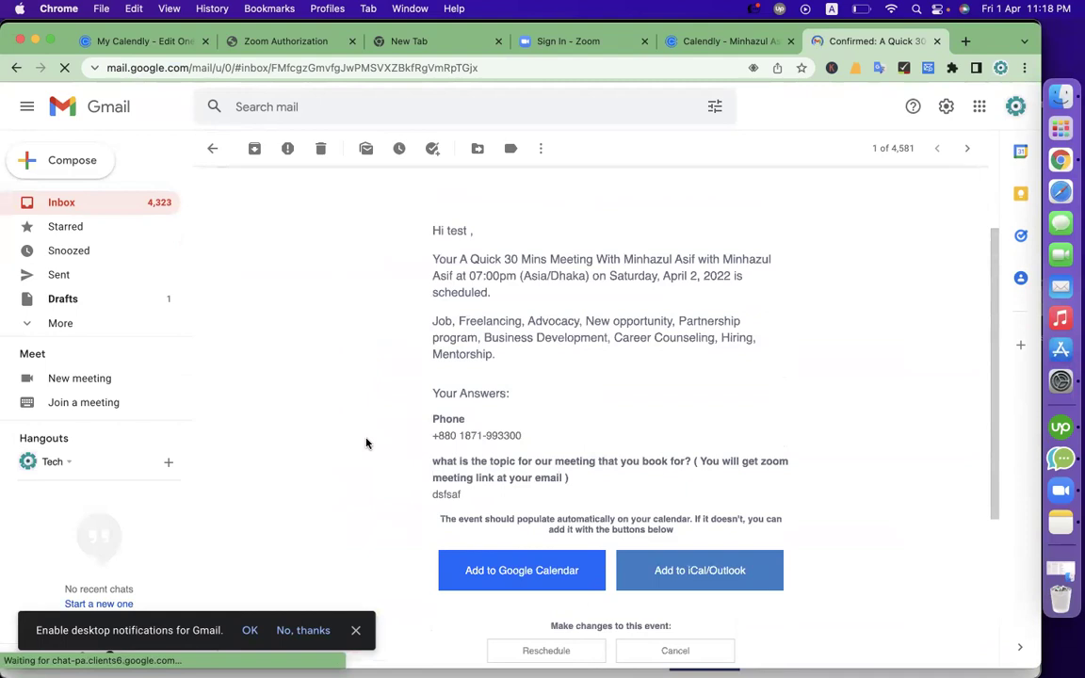
pyautogui.scroll(-5, 367, 443)
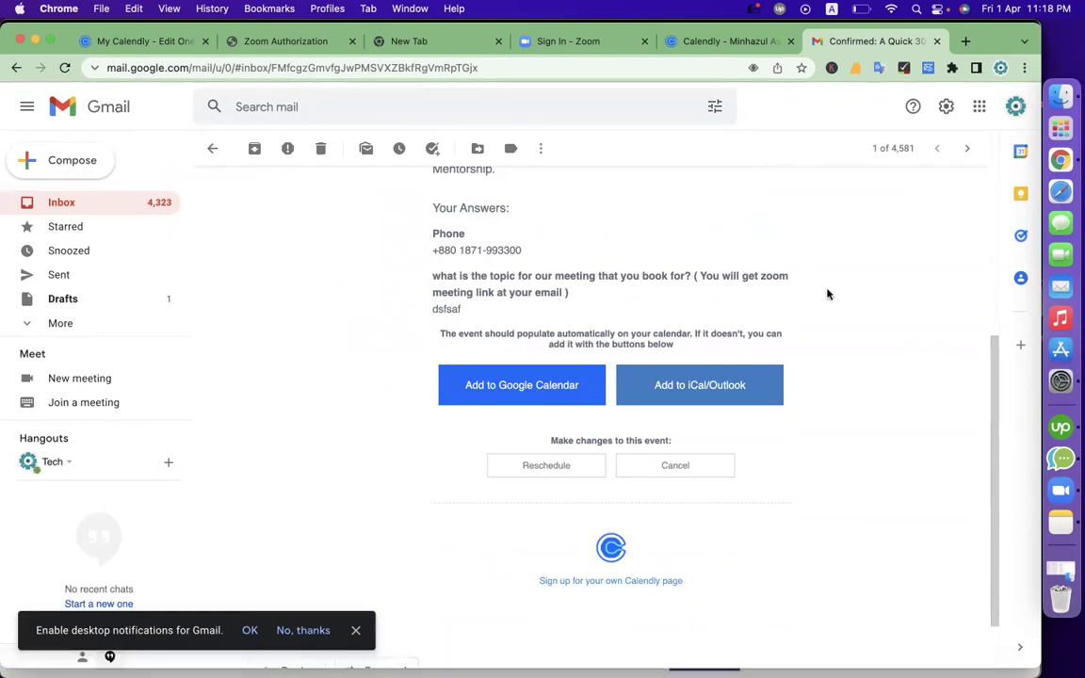
pyautogui.click(999, 67)
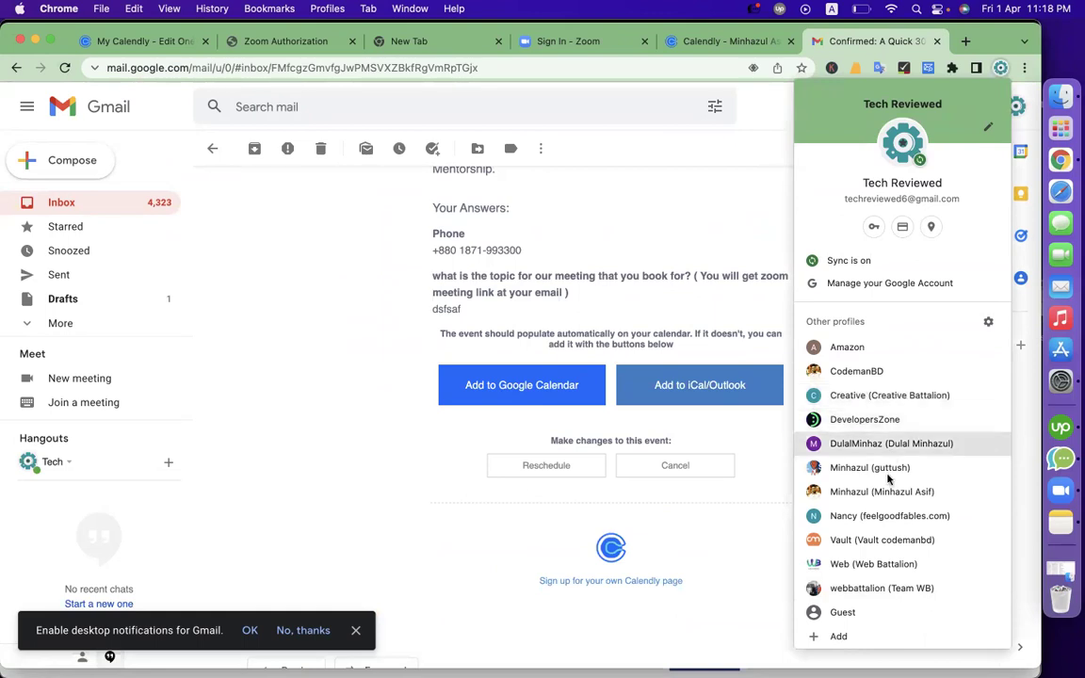
# Switch profiles and browse the Calendly, Pinterest, Settings and Appointment entries in the SquareSpace course sheet
pyautogui.click(886, 503)
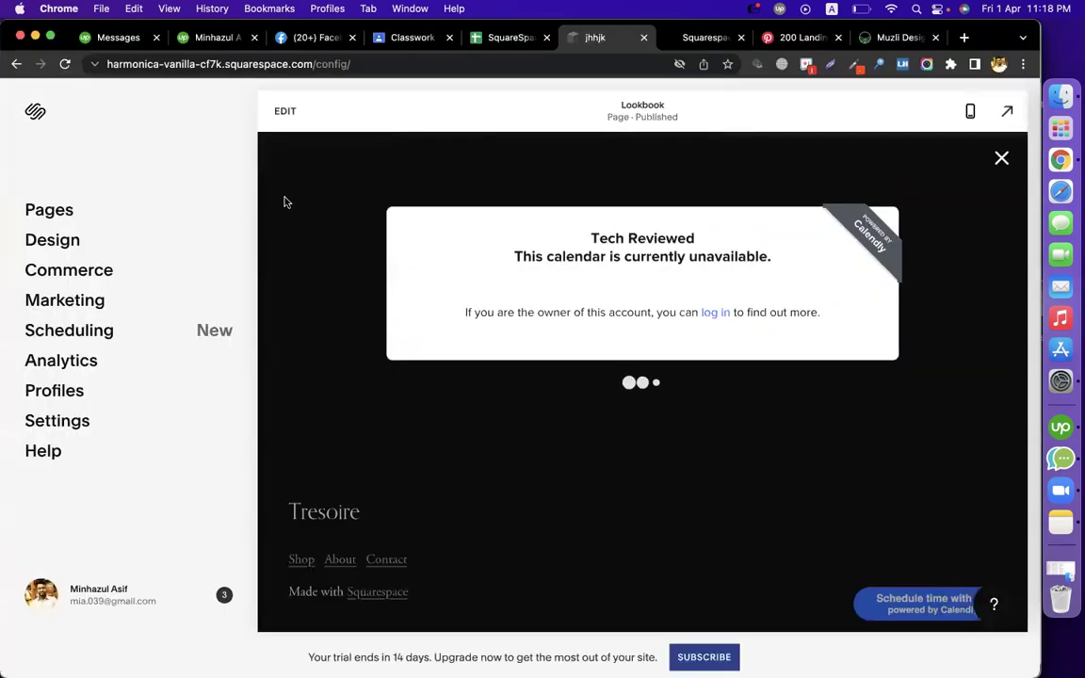
pyautogui.click(492, 37)
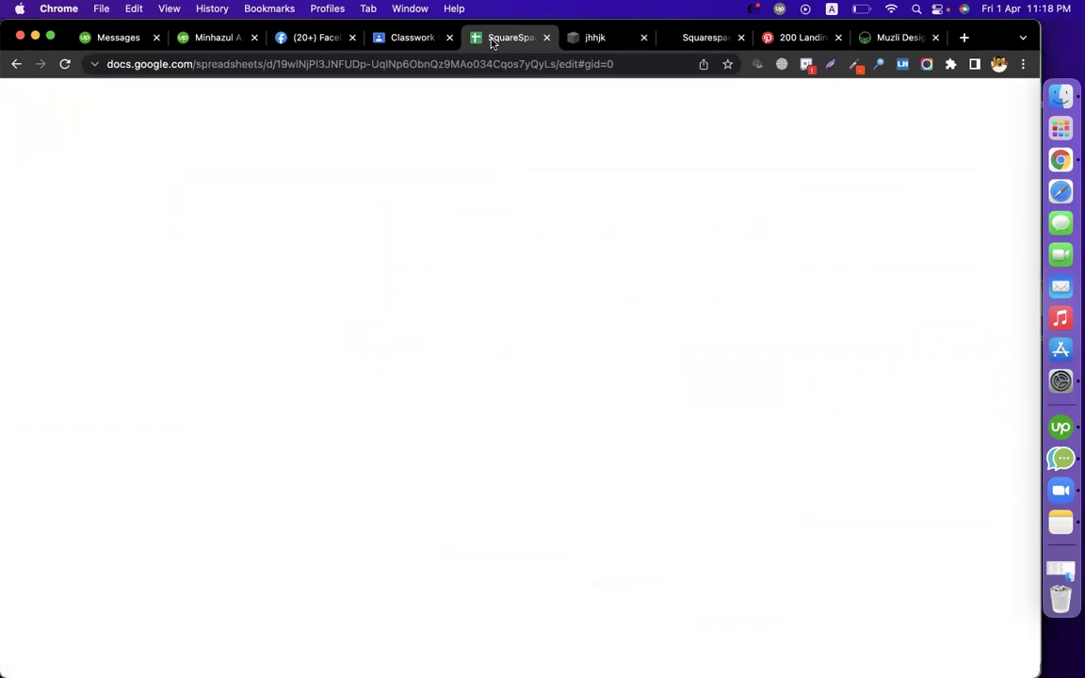
pyautogui.click(301, 447)
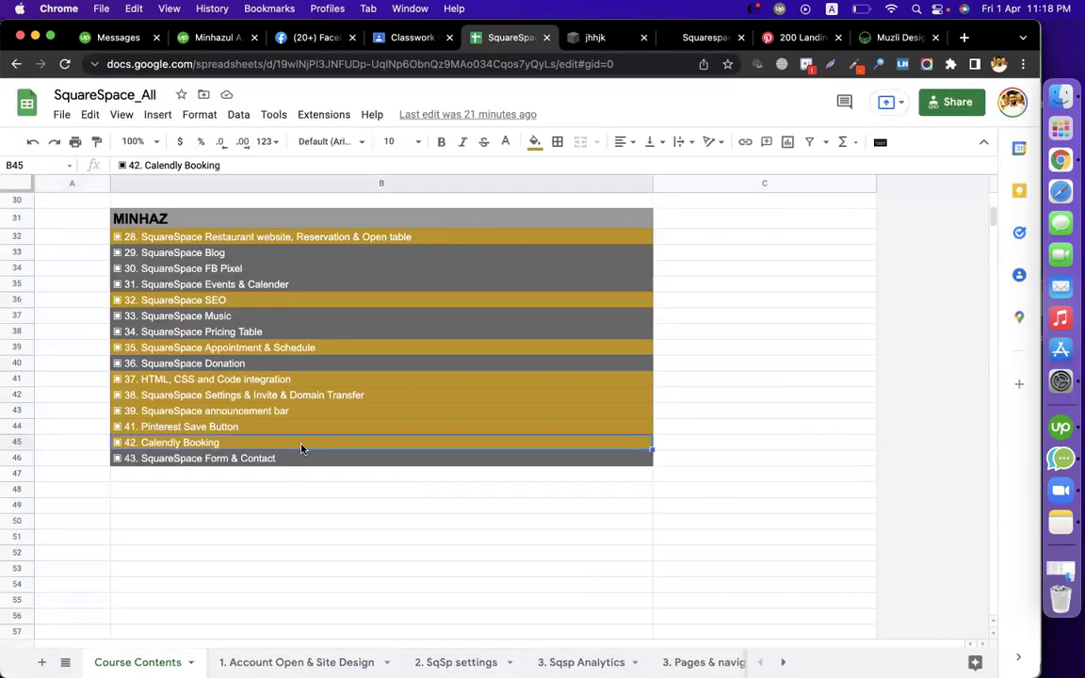
pyautogui.click(243, 429)
pyautogui.click(288, 396)
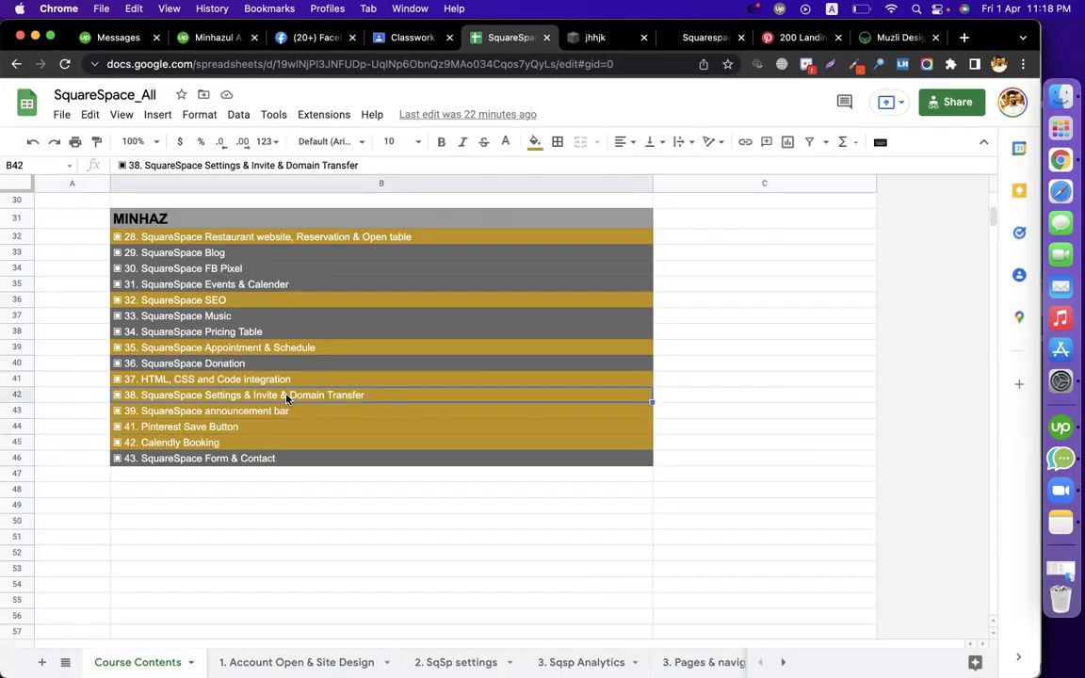
pyautogui.click(269, 349)
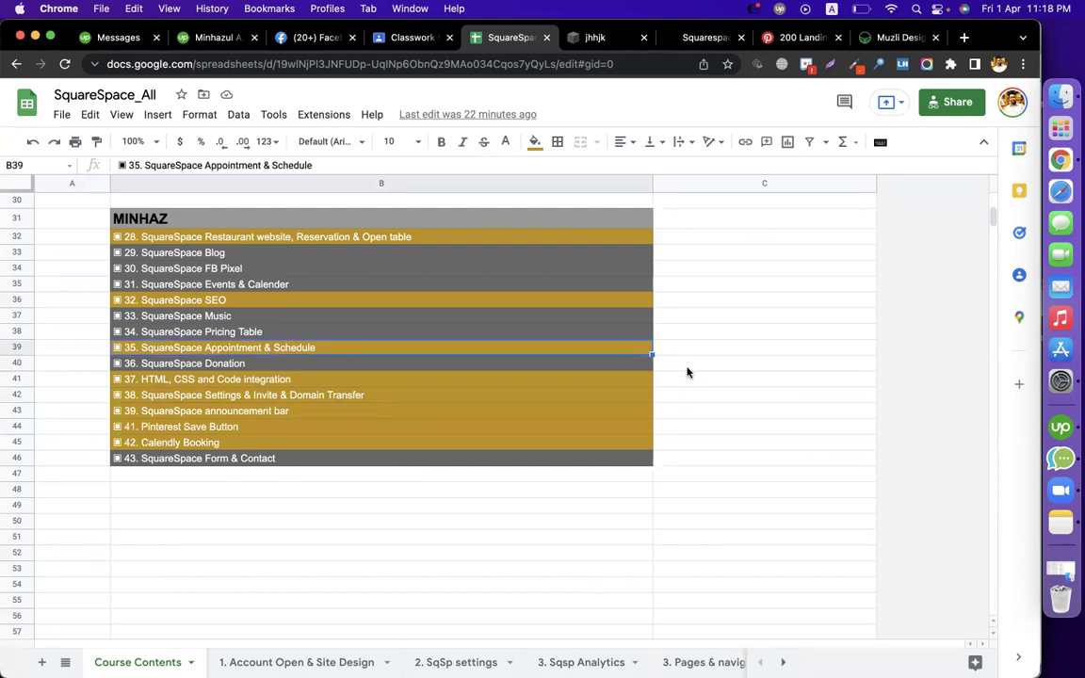
# Open the '14. Schedule/ appointment' sheet, review its steps, then go to Squarespace Scheduling
pyautogui.click(65, 662)
pyautogui.scroll(-5, 138, 578)
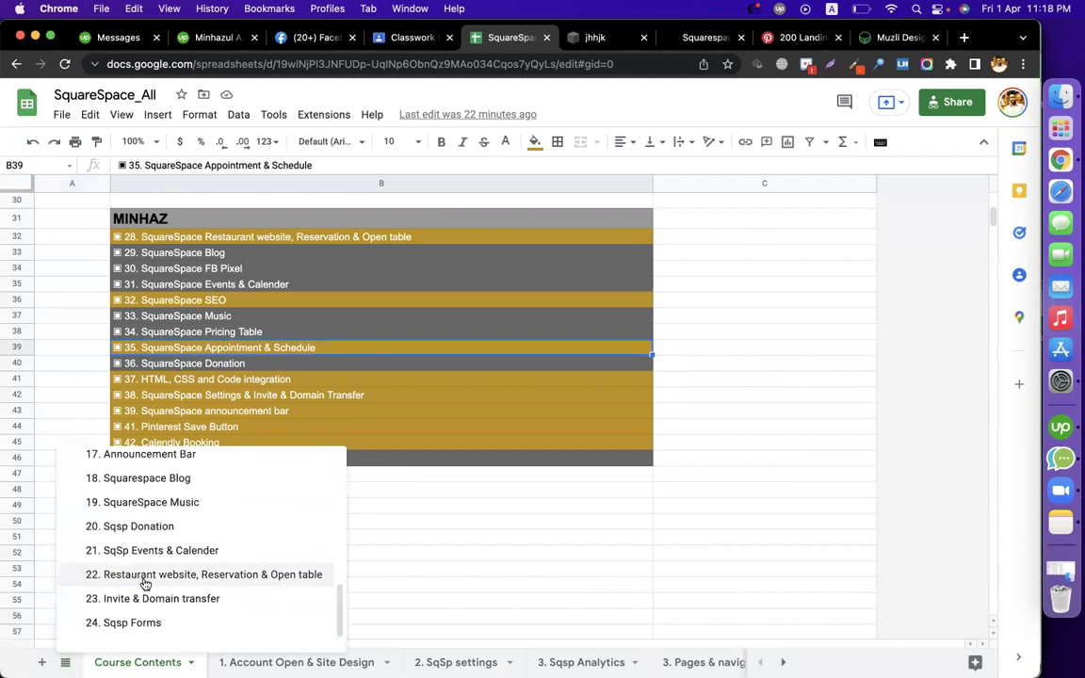
pyautogui.scroll(3, 198, 594)
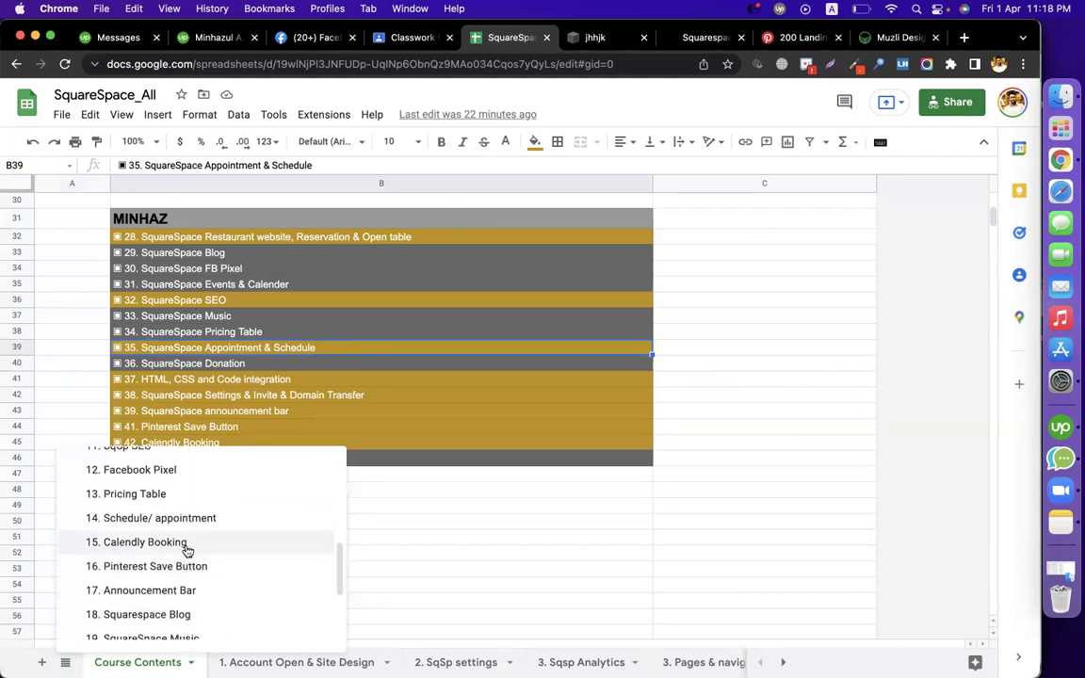
pyautogui.click(150, 525)
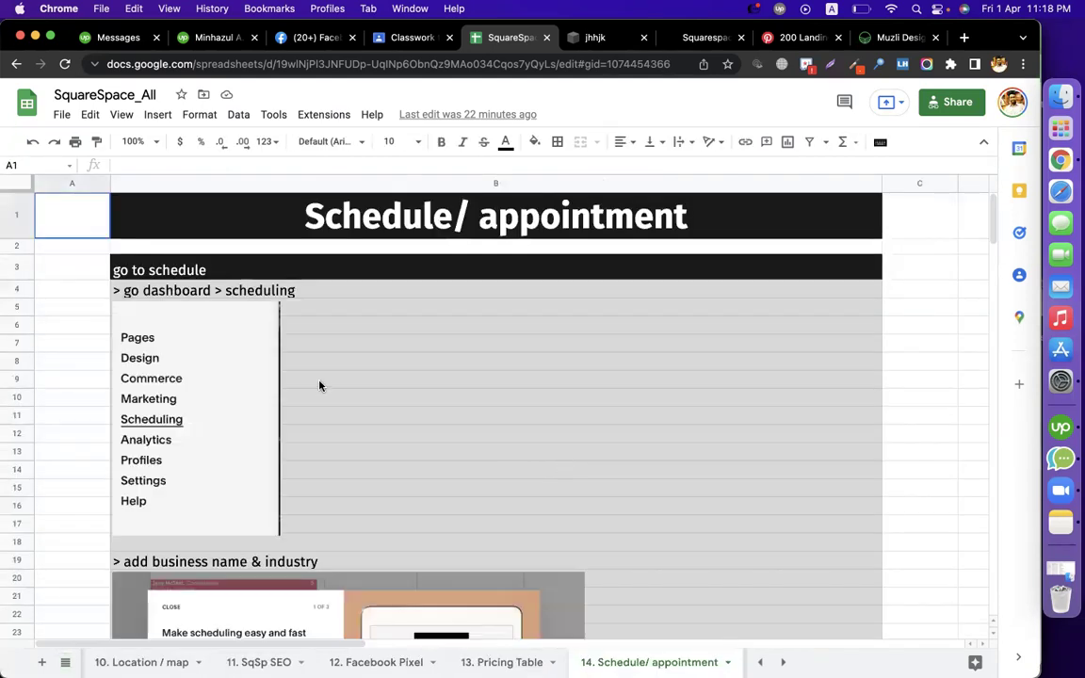
pyautogui.click(150, 270)
pyautogui.click(224, 289)
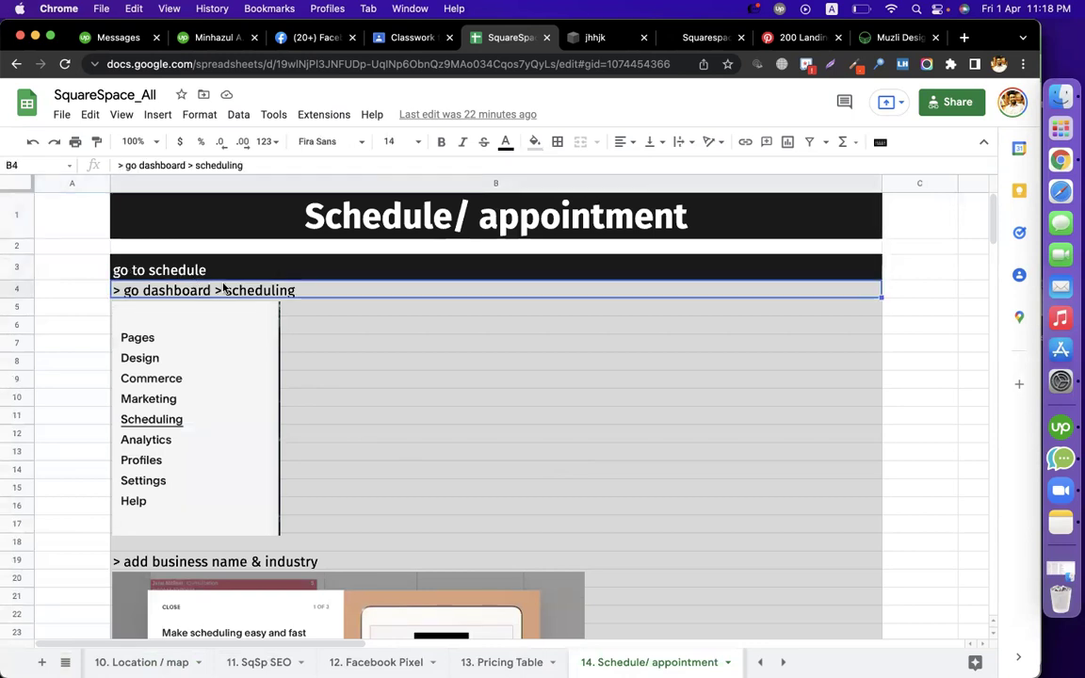
pyautogui.click(599, 38)
pyautogui.click(83, 329)
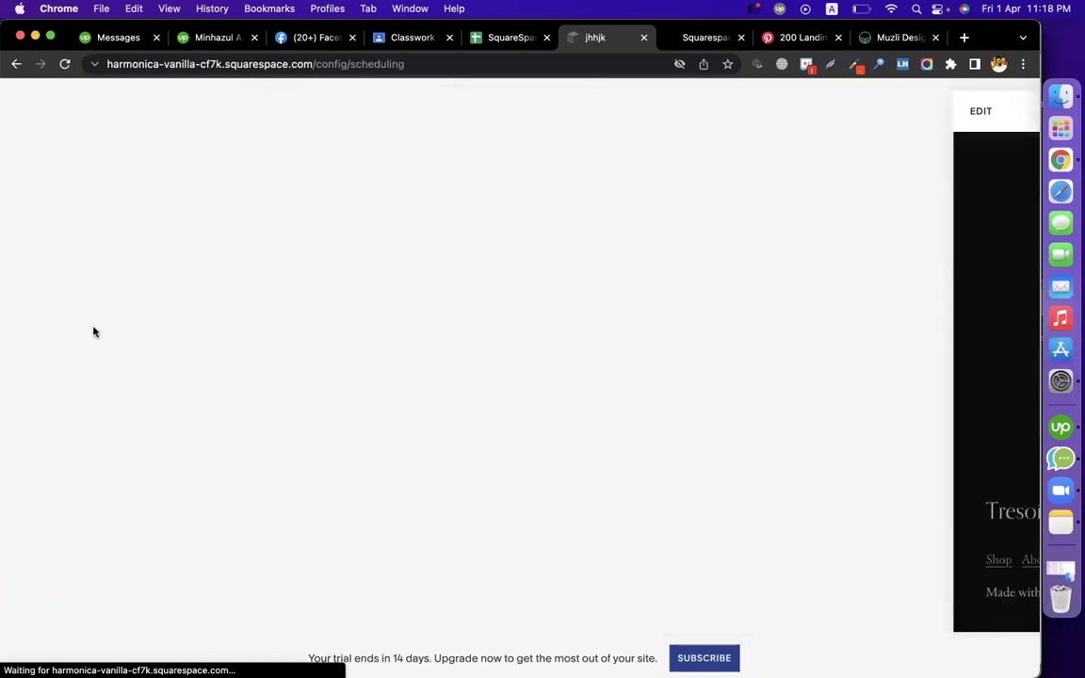
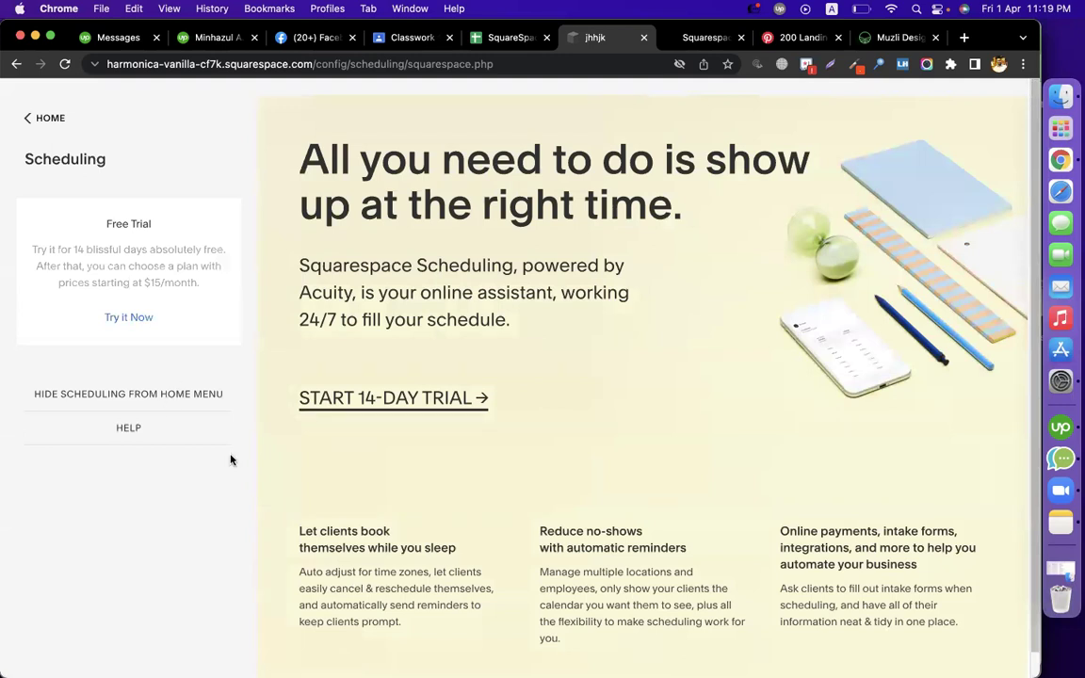
# Start the 14-day Scheduling free trial with the Try it Now link
pyautogui.click(139, 319)
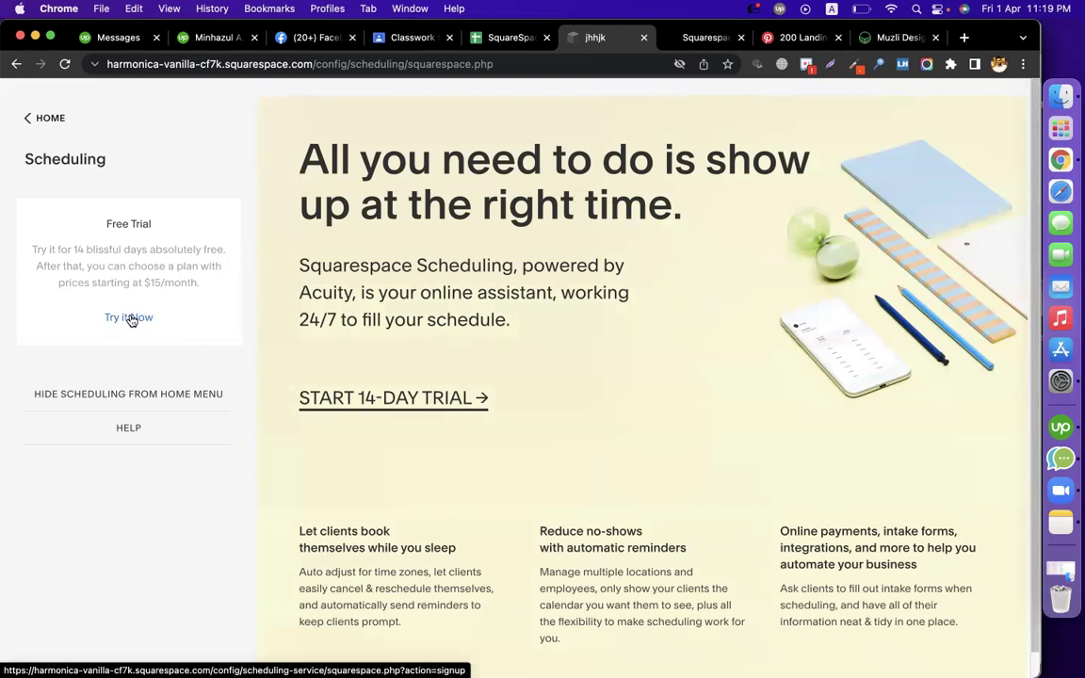
pyautogui.click(132, 319)
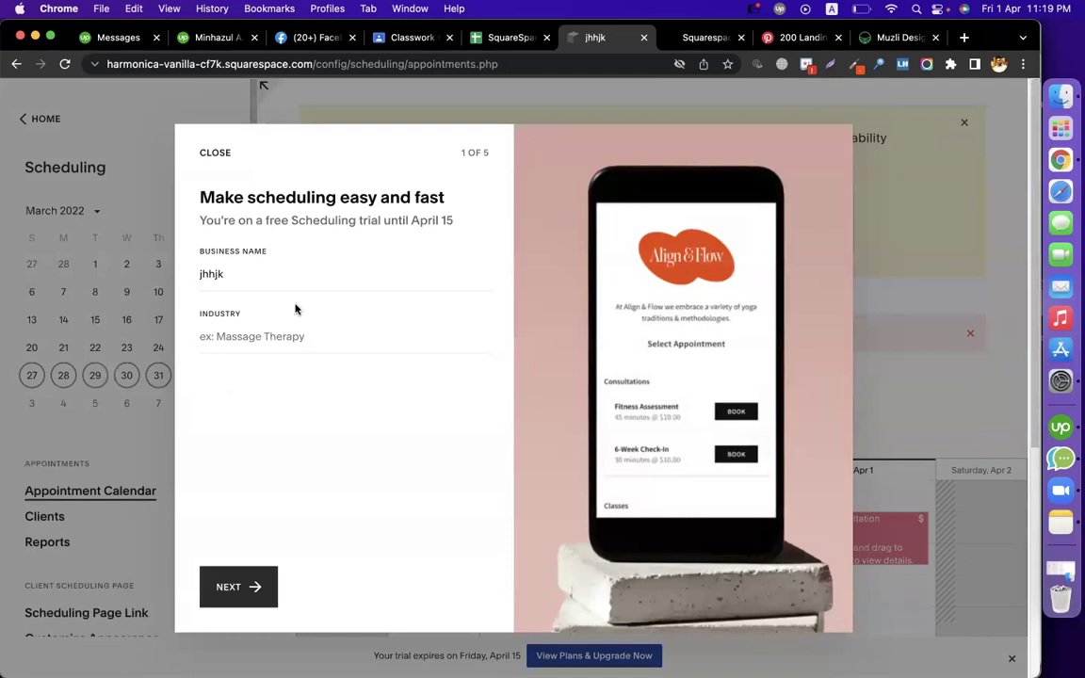
# Replace the business name with the owner's name and set the industry to Education
pyautogui.doubleClick(256, 279)
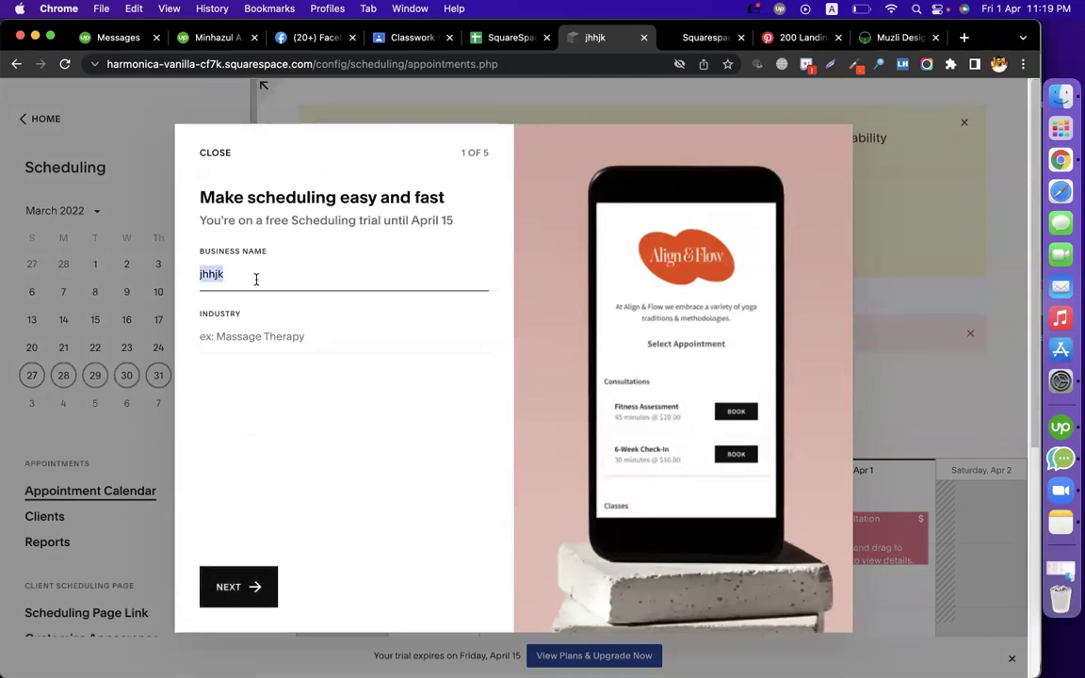
pyautogui.write('minhazul asif')
pyautogui.press('Tab')
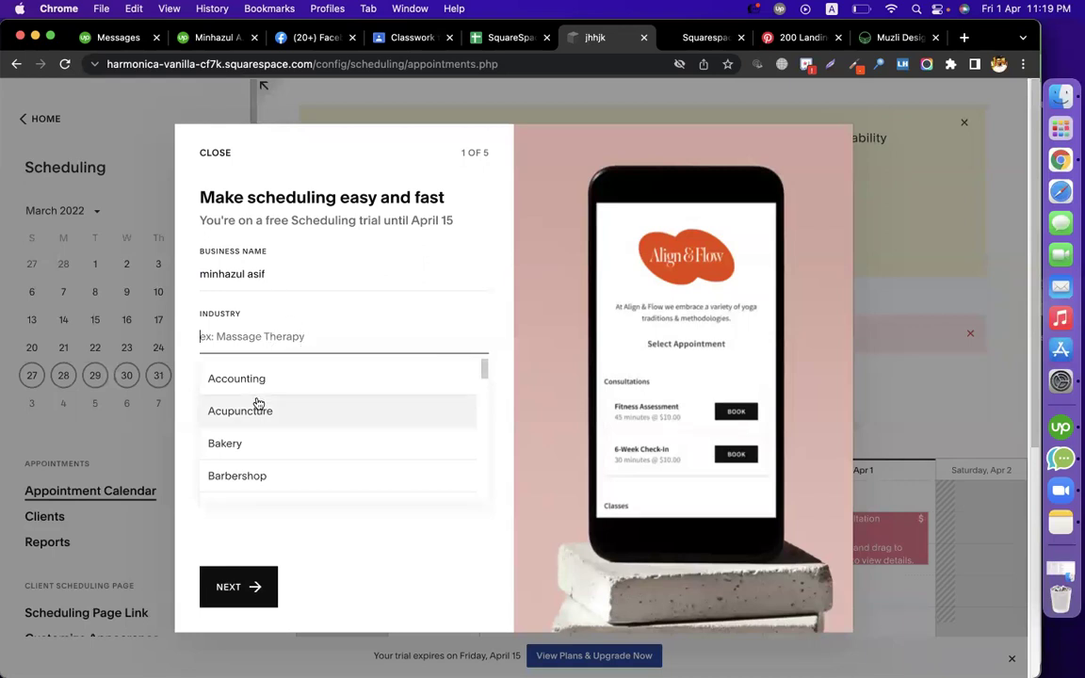
pyautogui.write('ed')
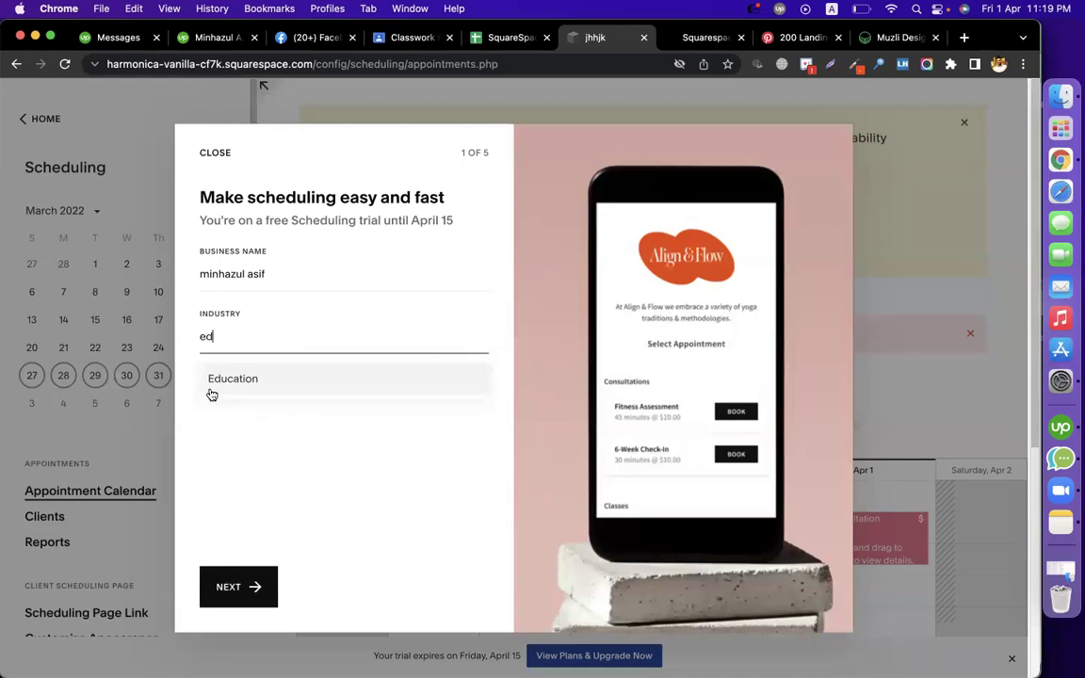
pyautogui.click(211, 387)
# On the availability step, mark Sunday, Monday and Tuesday as available days
pyautogui.click(236, 587)
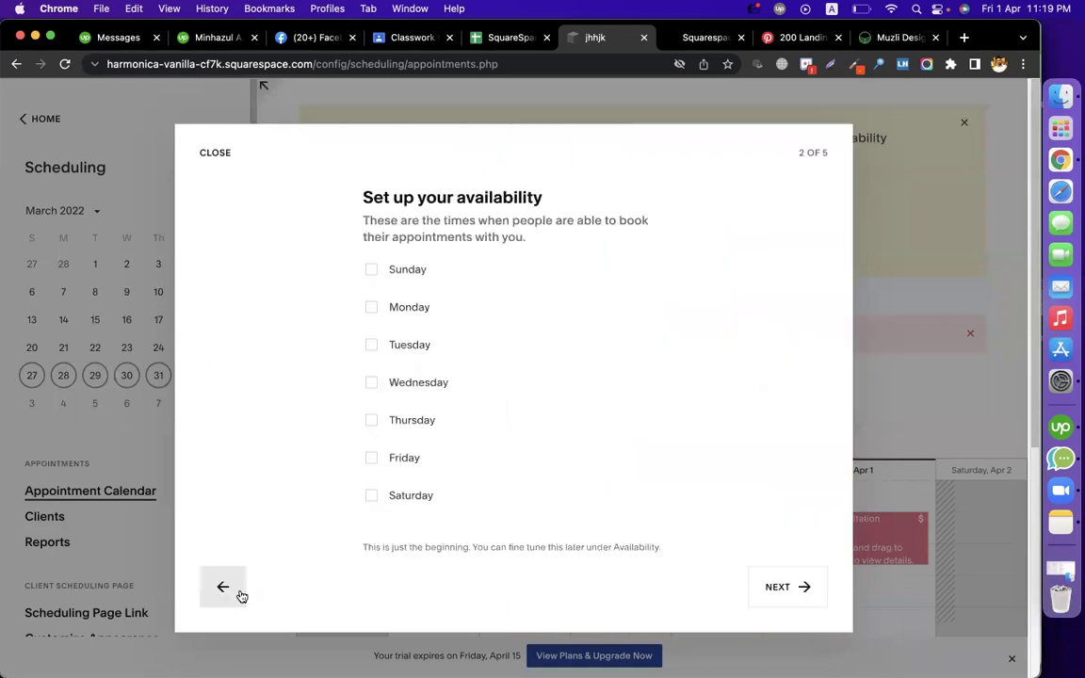
pyautogui.click(372, 271)
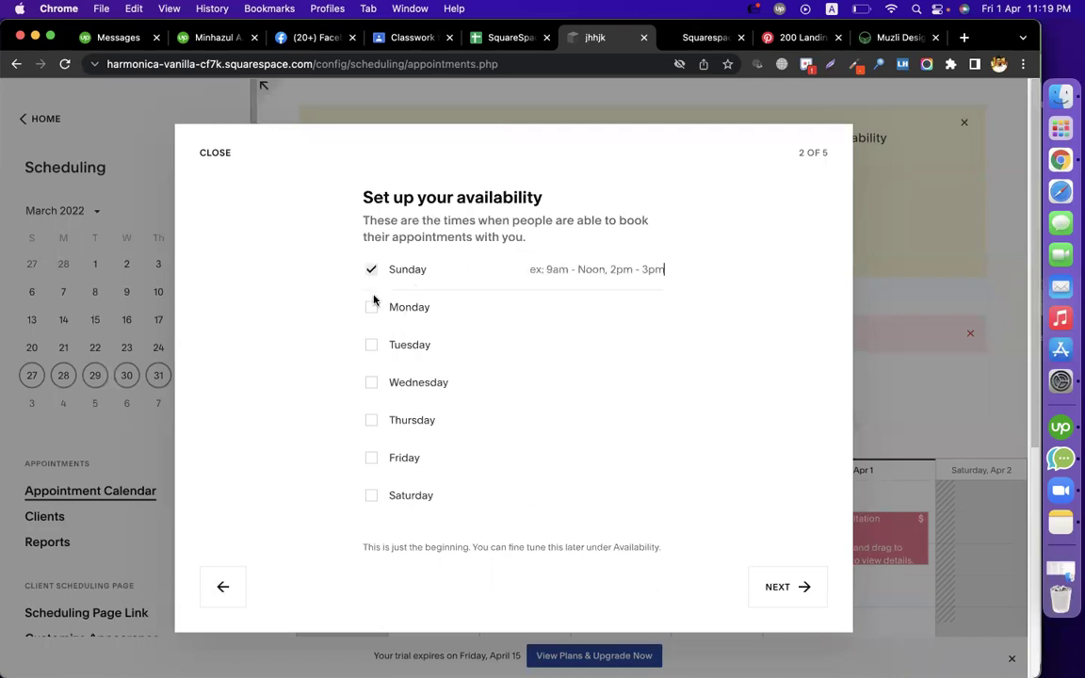
pyautogui.click(371, 316)
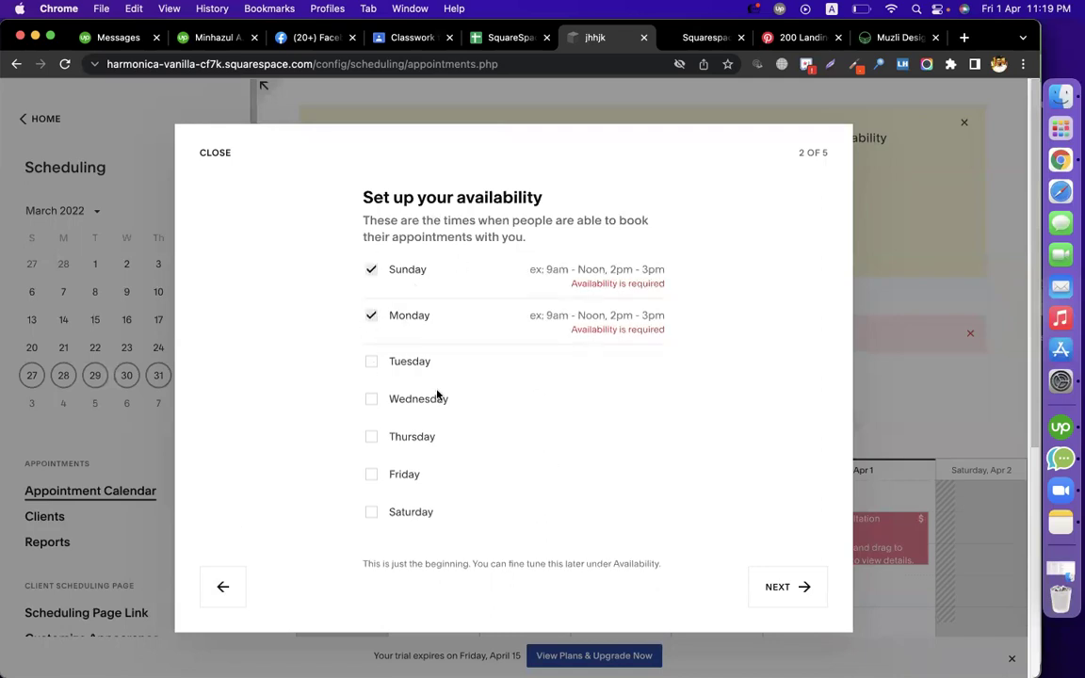
pyautogui.click(372, 363)
# Set the hours for Sunday, Monday and Tuesday to 7pm - 9pm each
pyautogui.click(584, 285)
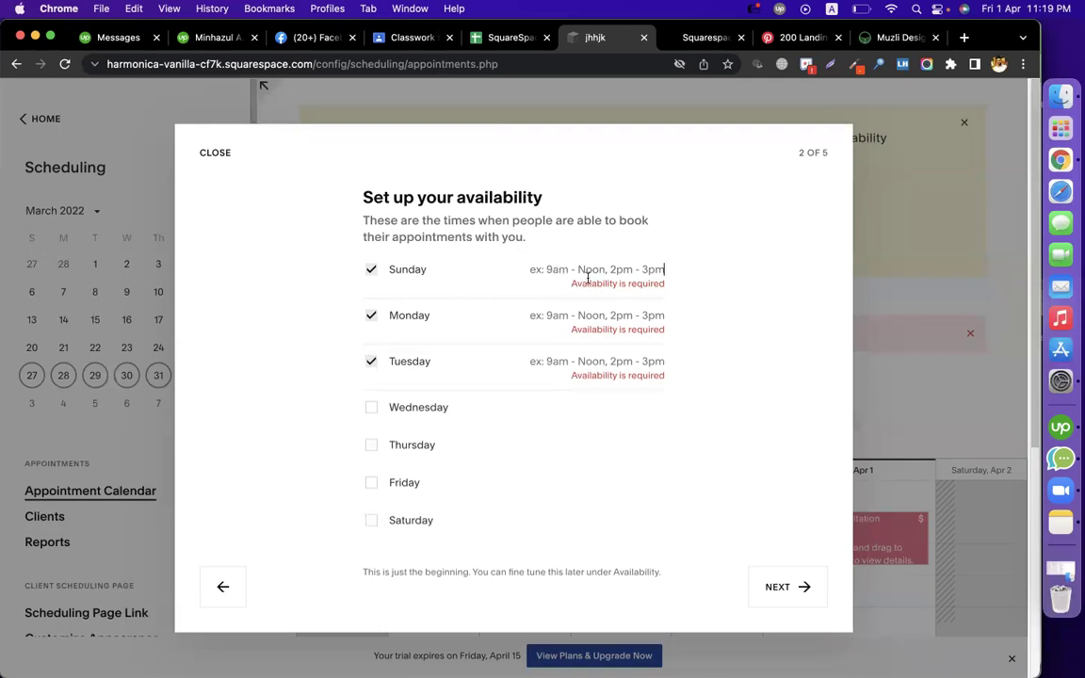
pyautogui.write('7pm - 9pm')
pyautogui.press('super+a')
pyautogui.press('super+c')
pyautogui.click(605, 315)
pyautogui.press('super+v')
pyautogui.click(661, 355)
pyautogui.press('super+v')
pyautogui.click(779, 404)
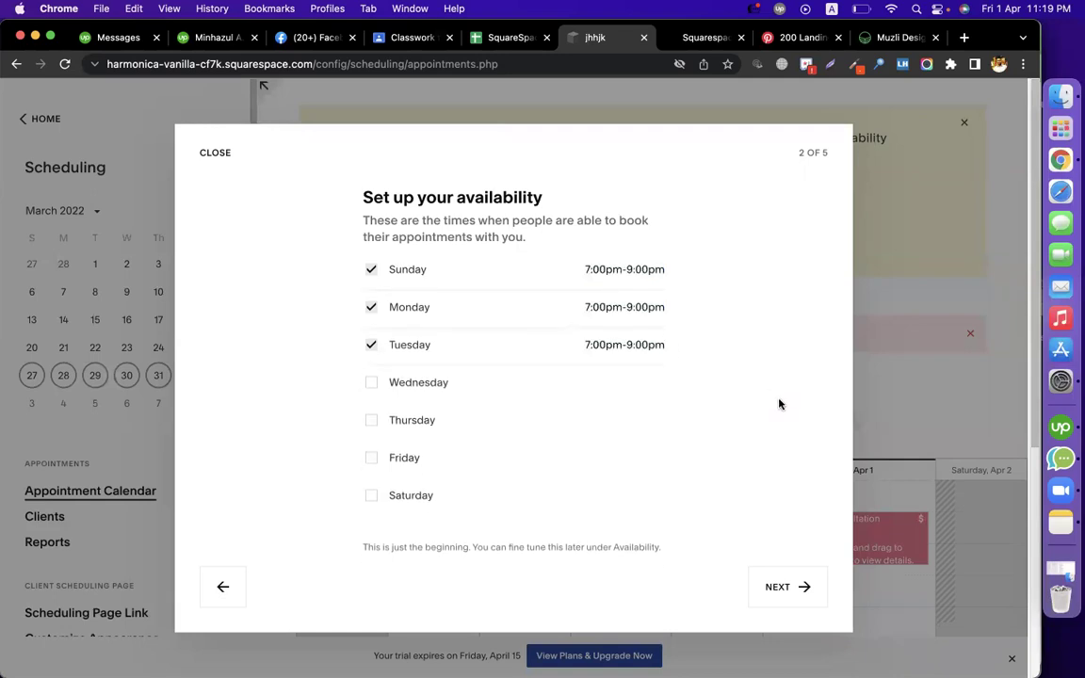
pyautogui.click(802, 588)
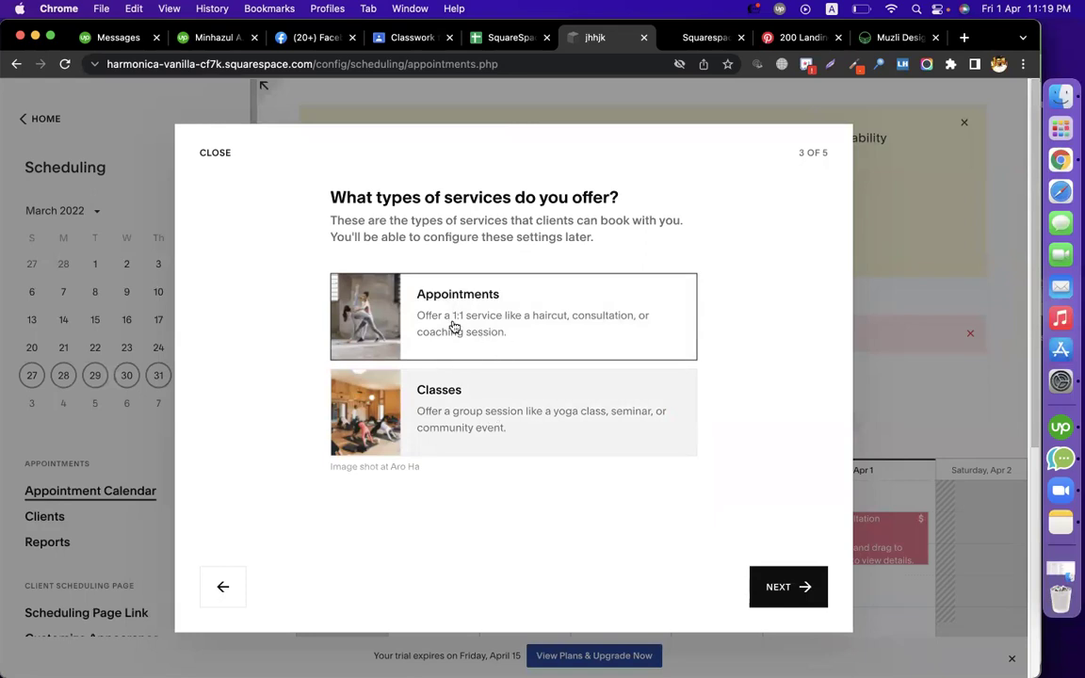
# Choose Appointments as the offered service type
pyautogui.click(507, 323)
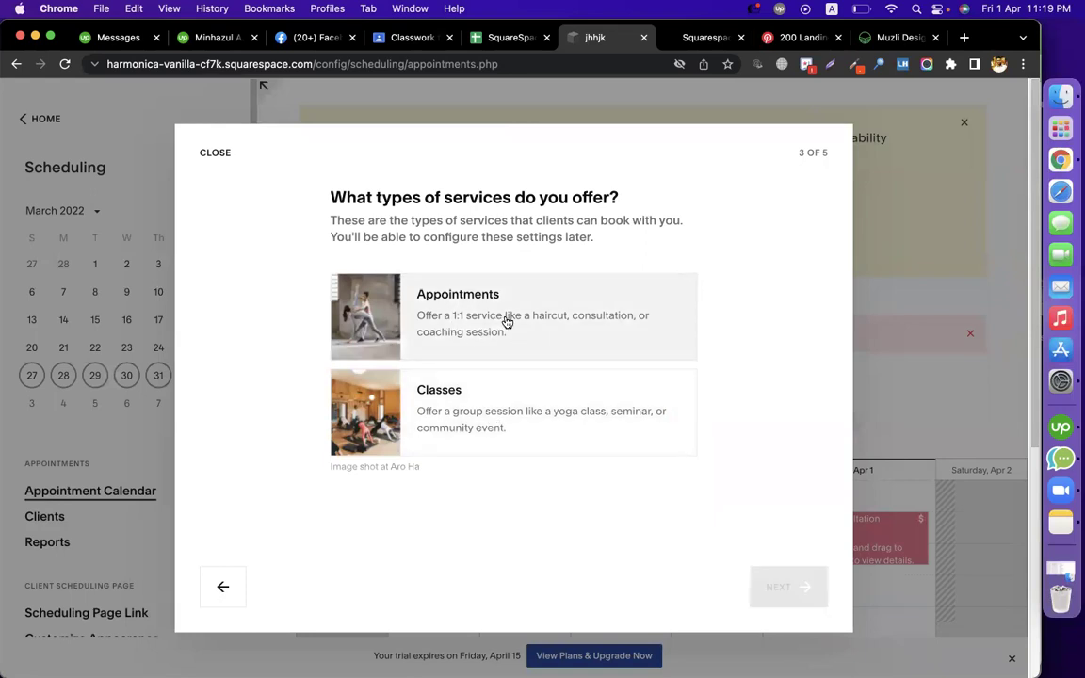
pyautogui.click(506, 323)
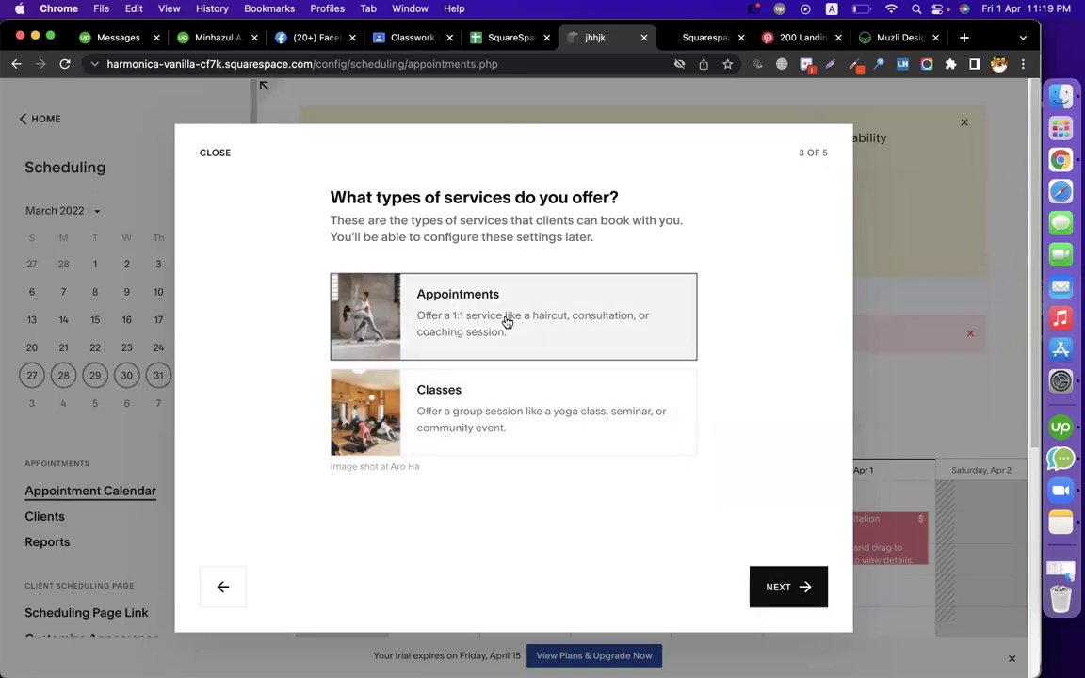
pyautogui.click(794, 585)
# Create the appointment type 'Fiverr Issue/ Discussion' priced 0, lasting 30 minutes
pyautogui.click(398, 298)
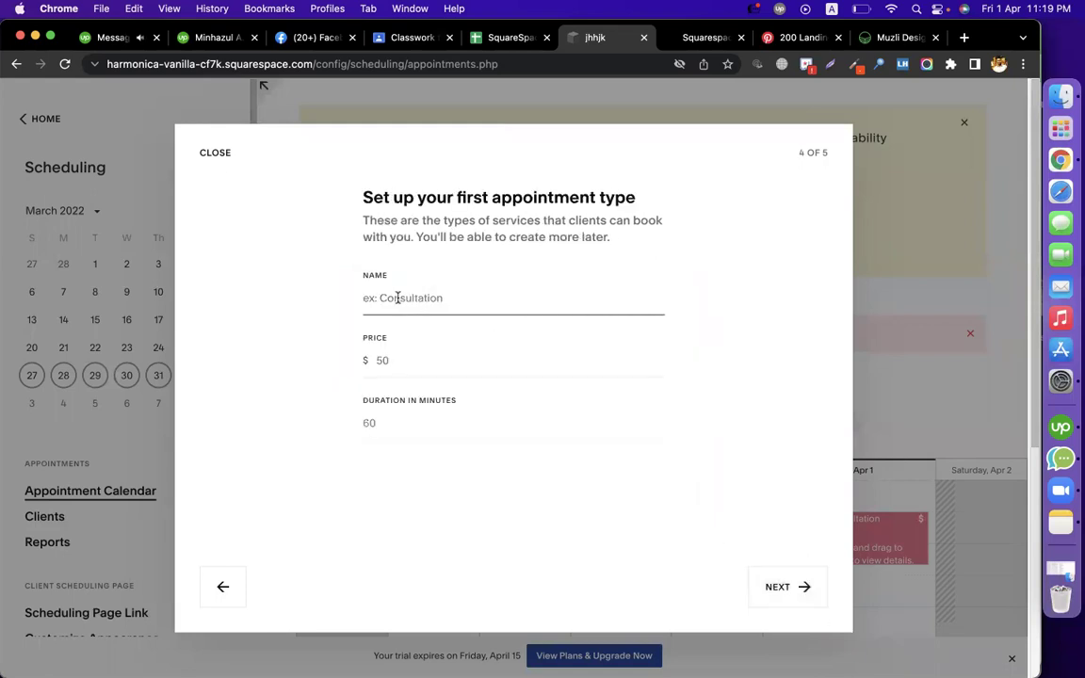
pyautogui.write('f')
pyautogui.press('BackSpace')
pyautogui.write('Fiverr Issue/ Discussion')
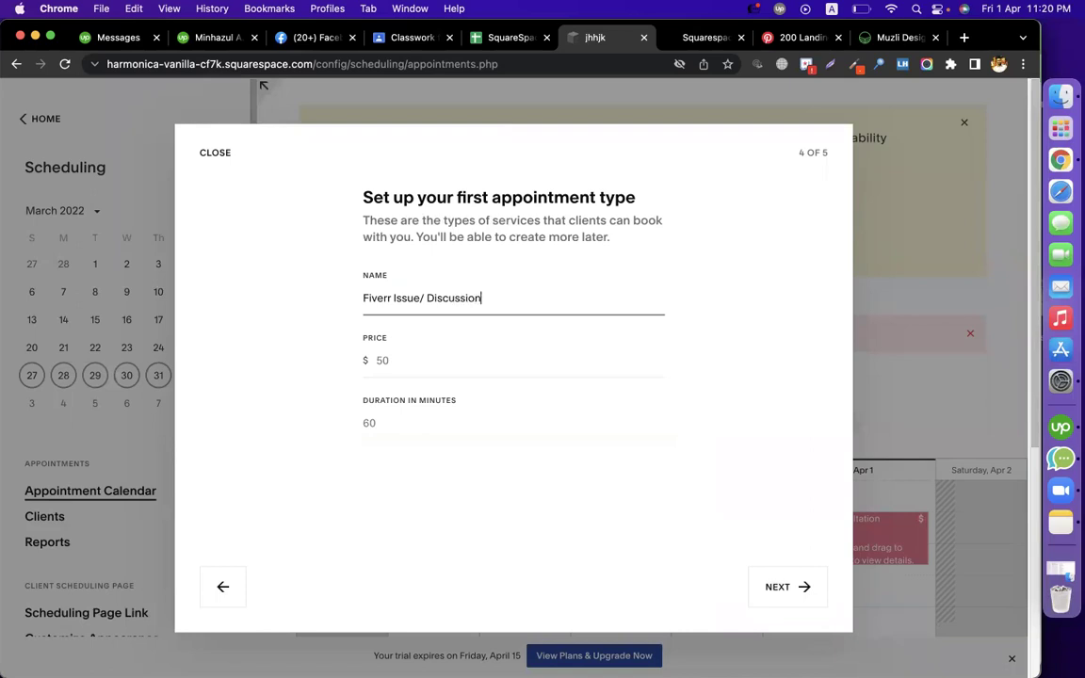
pyautogui.click(394, 360)
pyautogui.write('0')
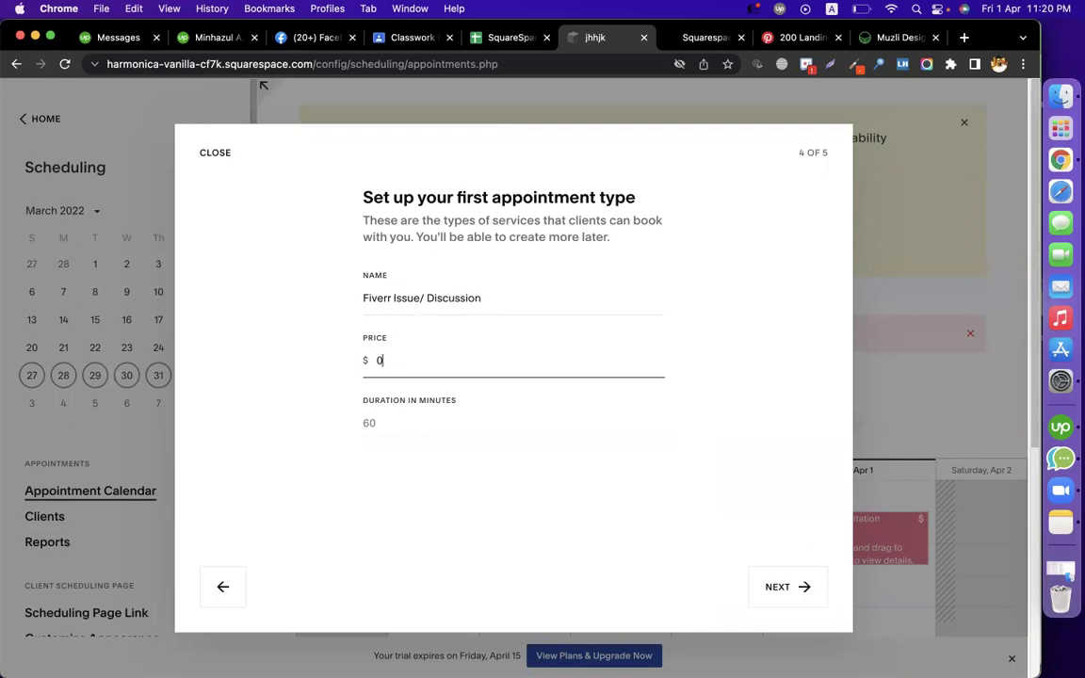
pyautogui.click(410, 421)
pyautogui.write('30')
pyautogui.click(777, 585)
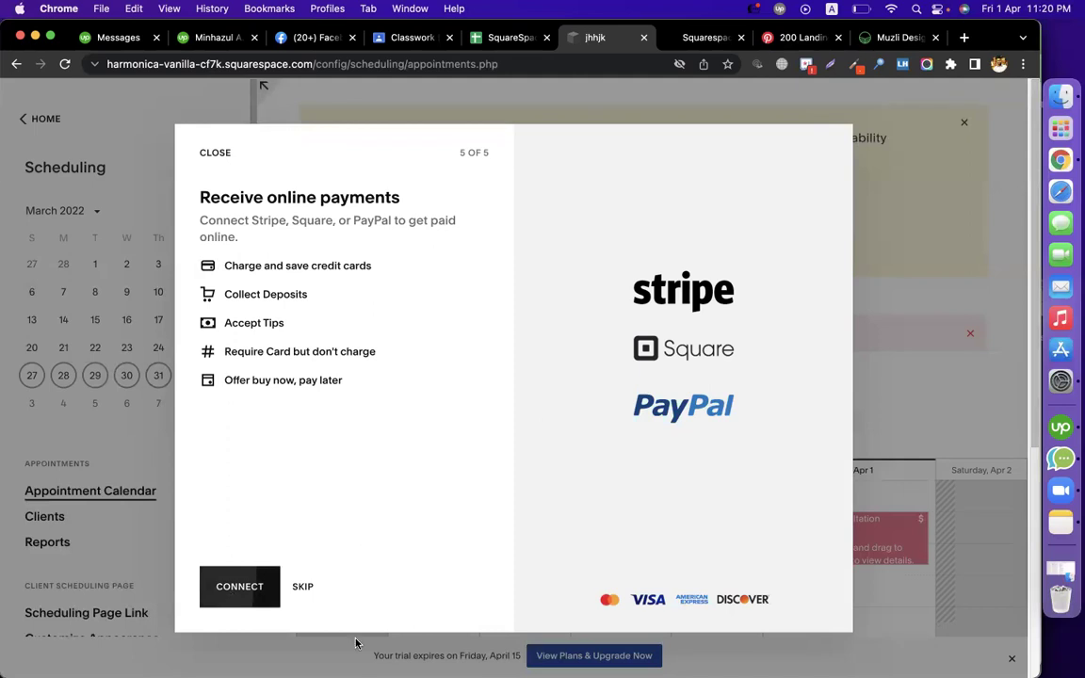
# Skip online payments and go to Availability under Business Settings
pyautogui.click(302, 587)
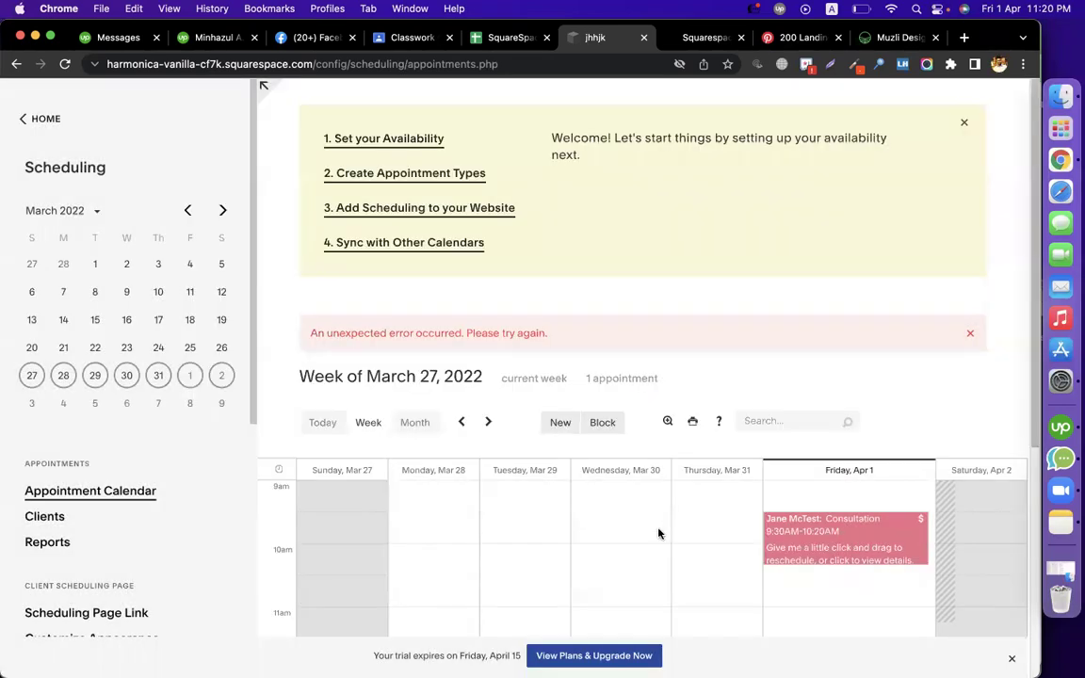
pyautogui.scroll(-3, 143, 496)
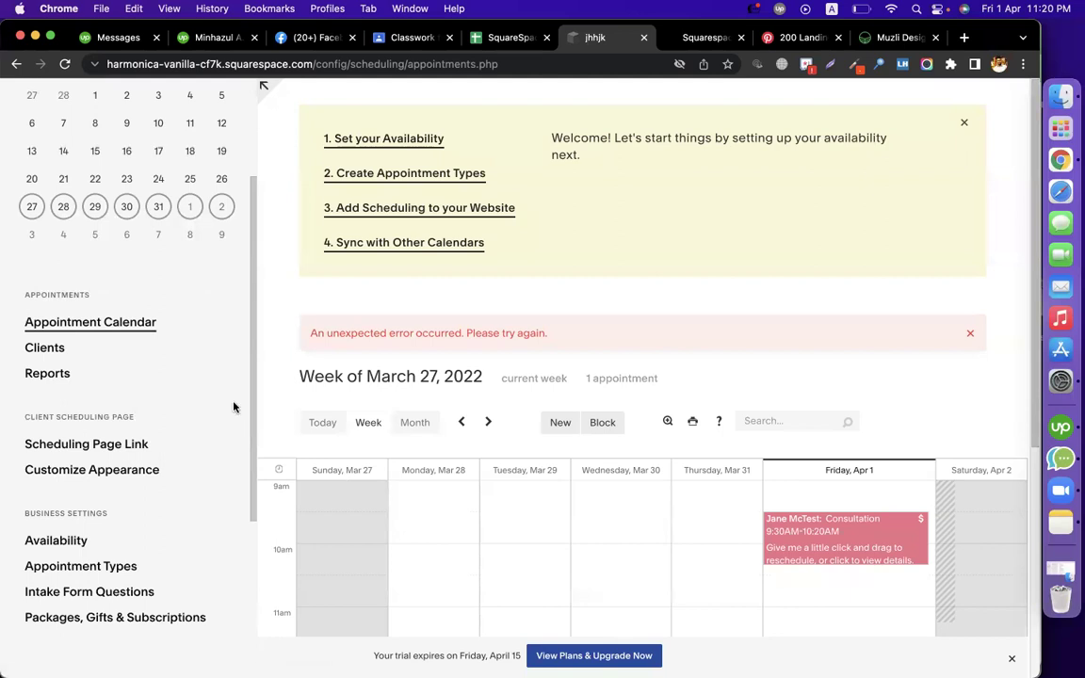
pyautogui.click(47, 372)
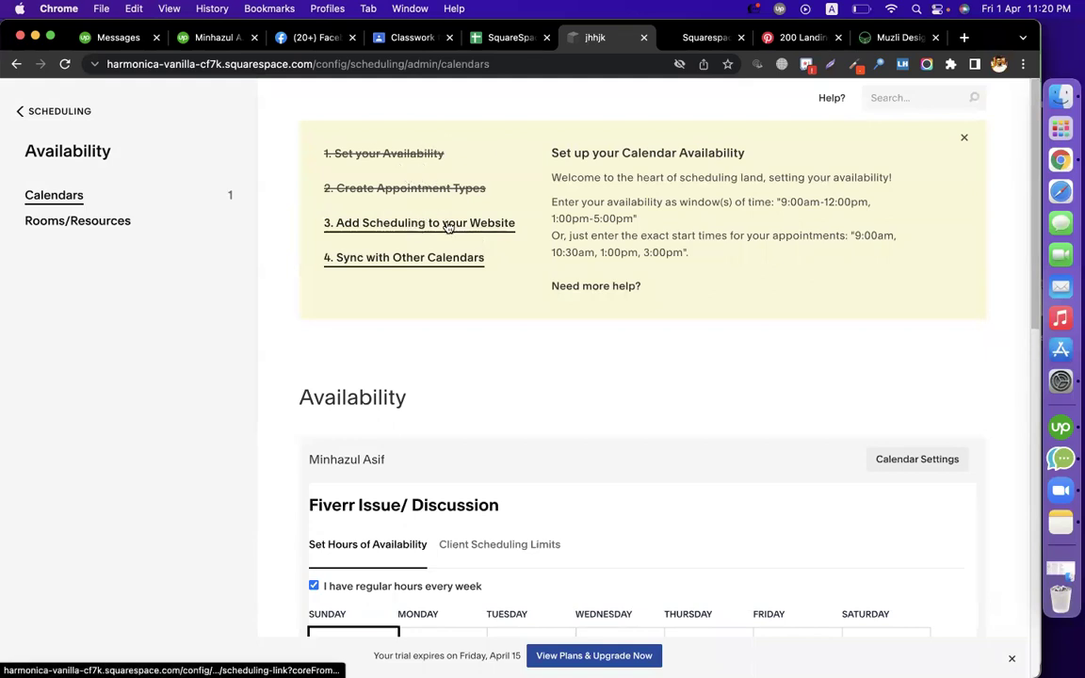
# Copy the Booking Button embed code for the General Scheduling Page
pyautogui.click(430, 224)
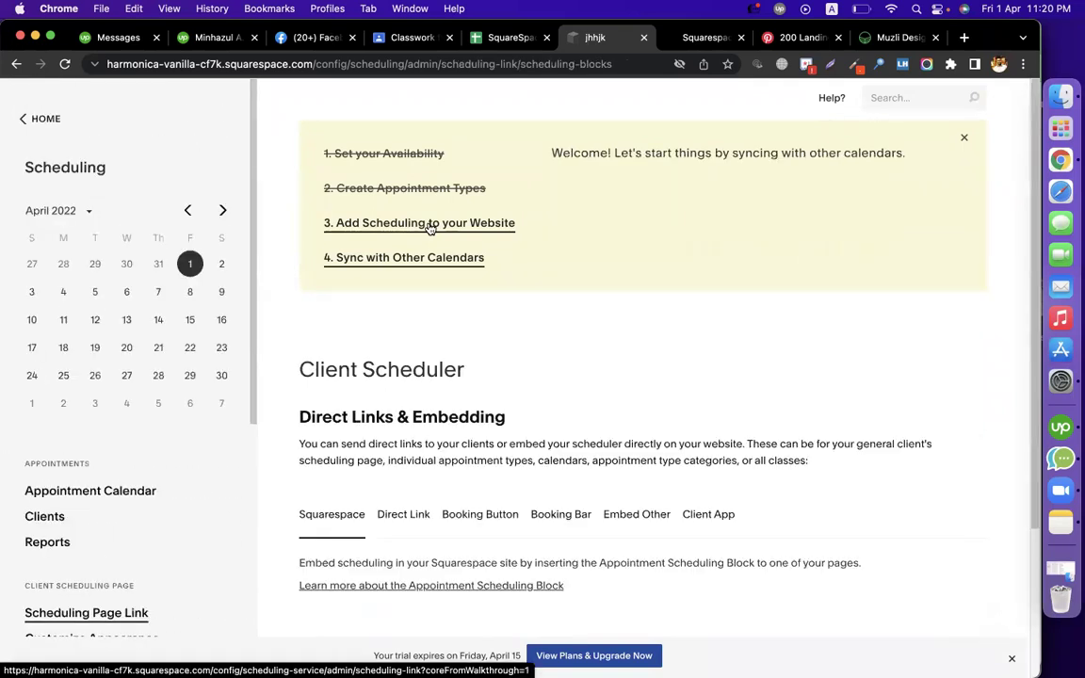
pyautogui.scroll(-3, 598, 441)
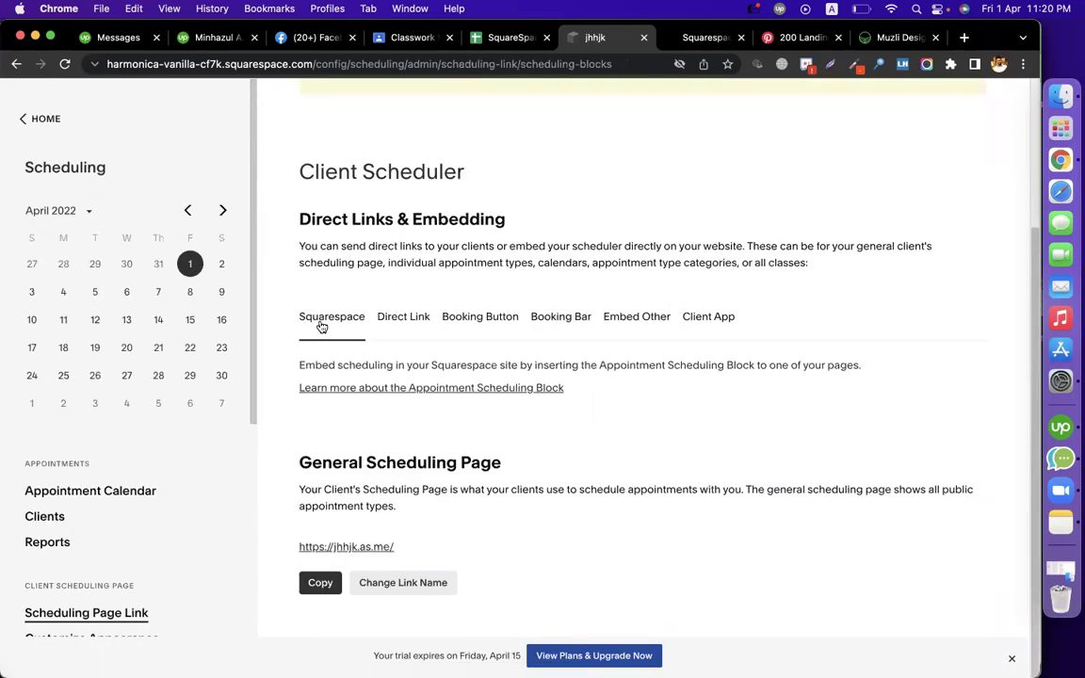
pyautogui.click(399, 322)
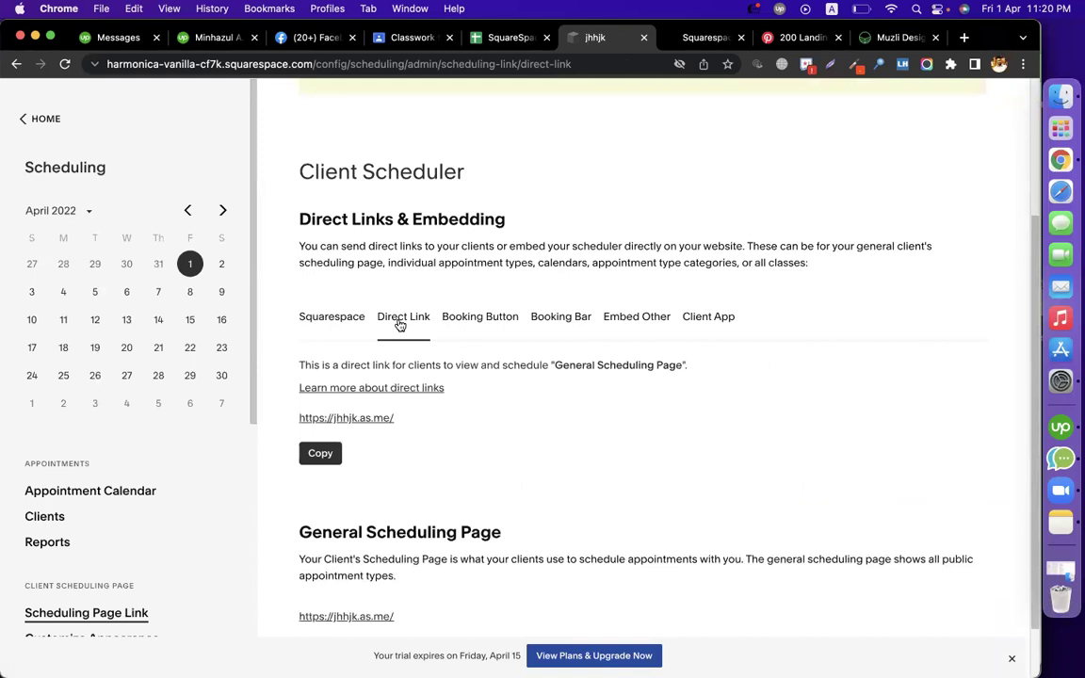
pyautogui.click(450, 322)
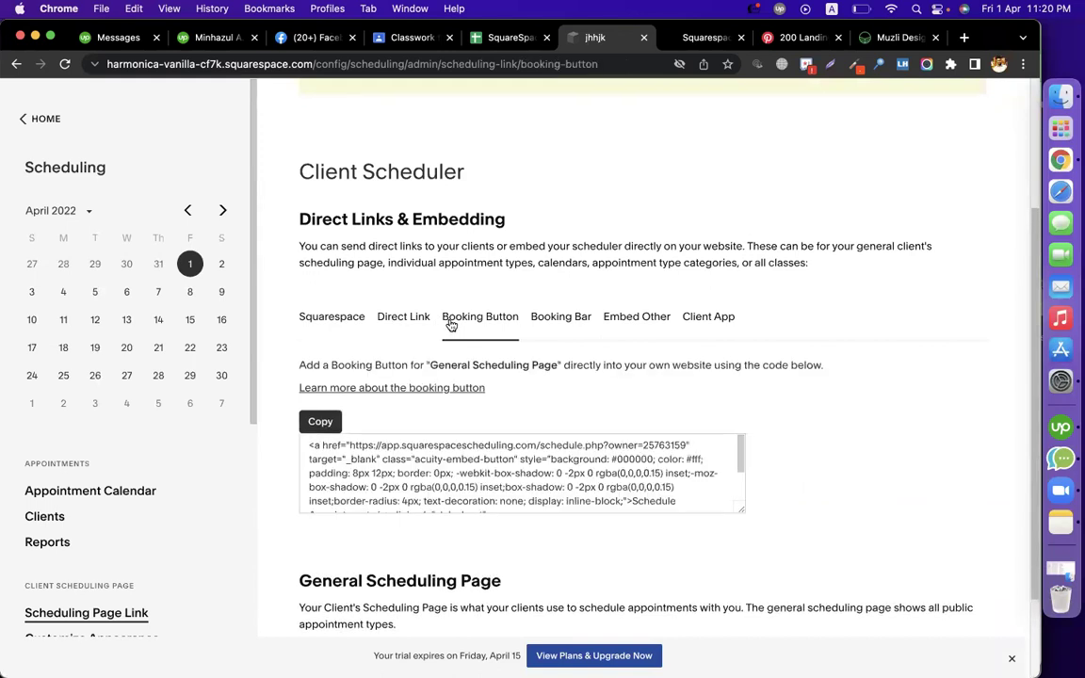
pyautogui.click(320, 429)
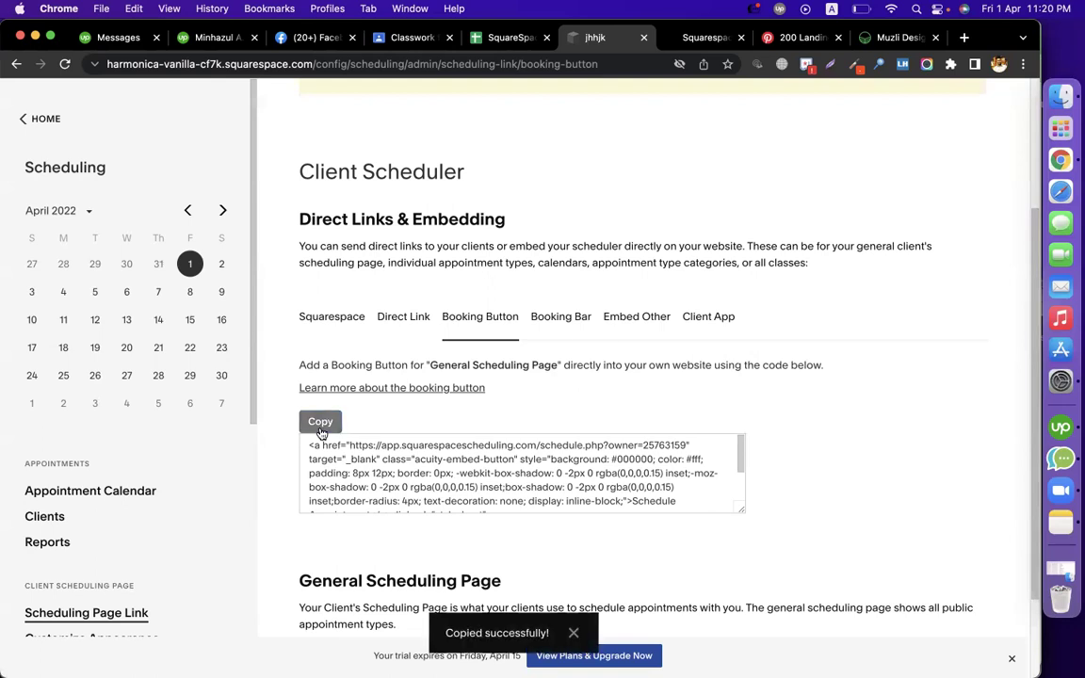
pyautogui.click(328, 317)
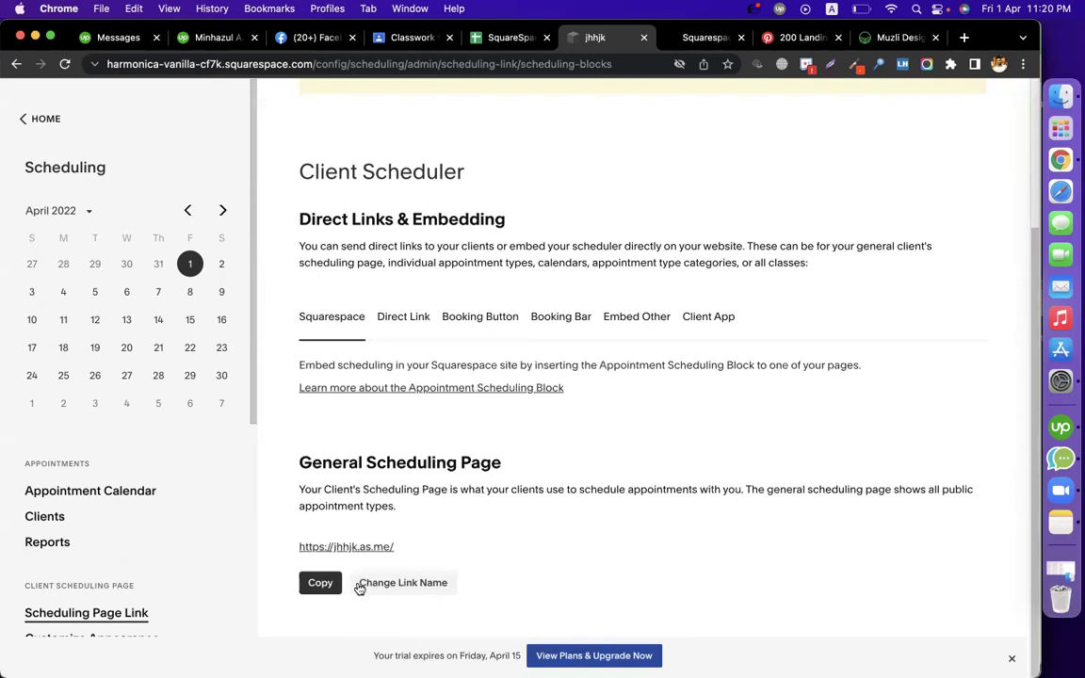
pyautogui.click(477, 316)
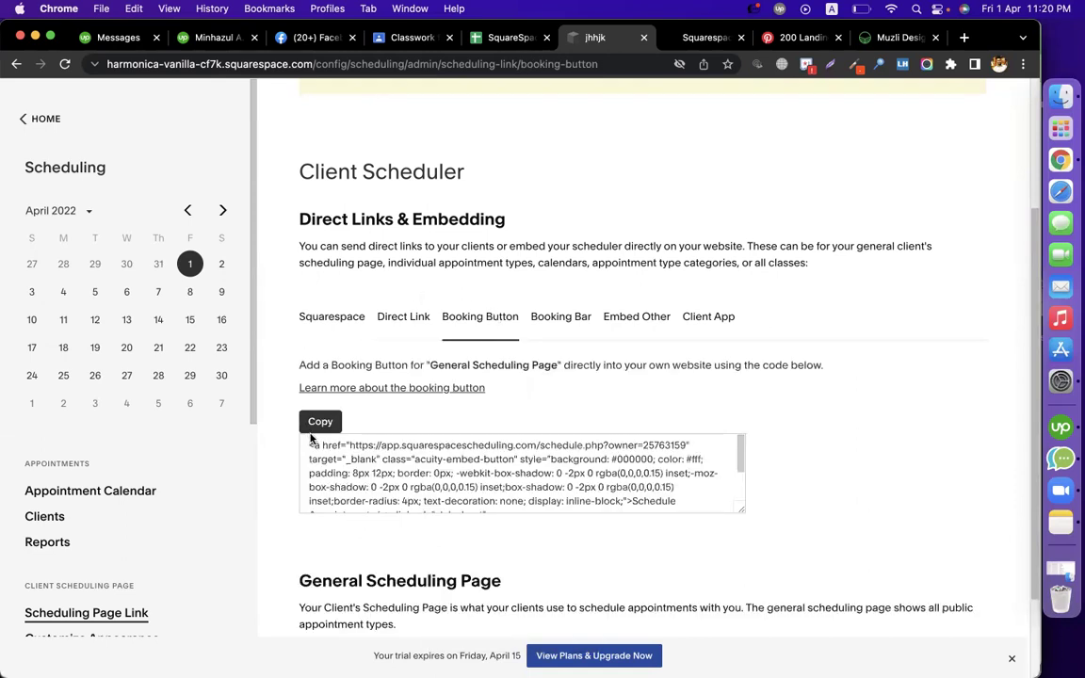
pyautogui.click(314, 430)
# Navigate from the scheduling page back to the site's Pages list
pyautogui.click(667, 38)
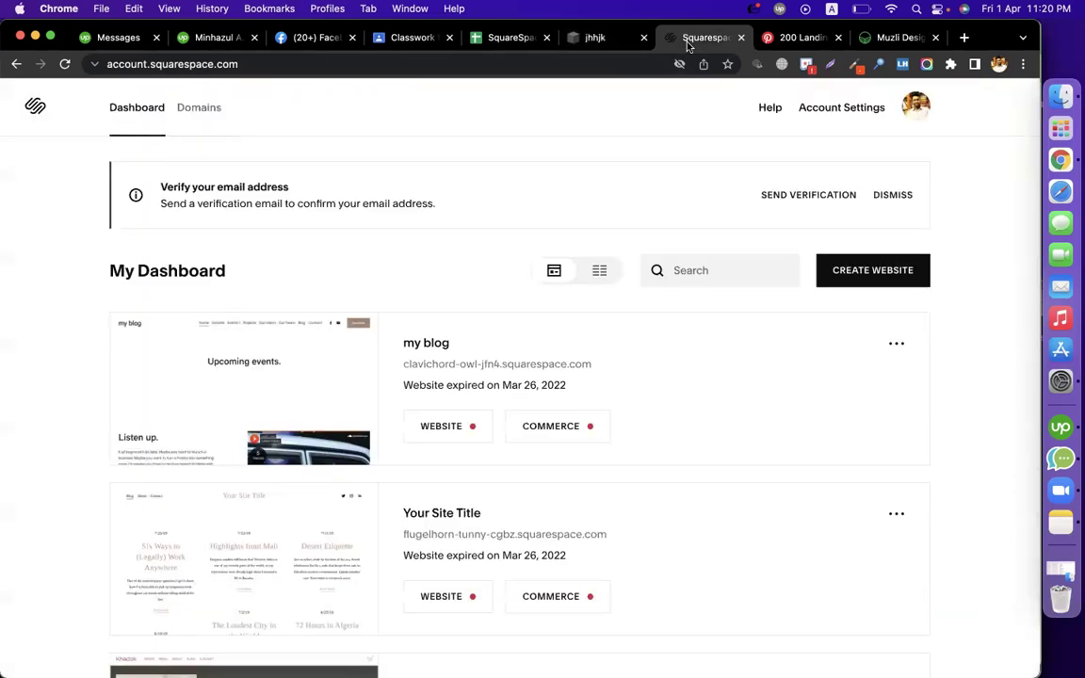
pyautogui.click(595, 38)
pyautogui.click(40, 117)
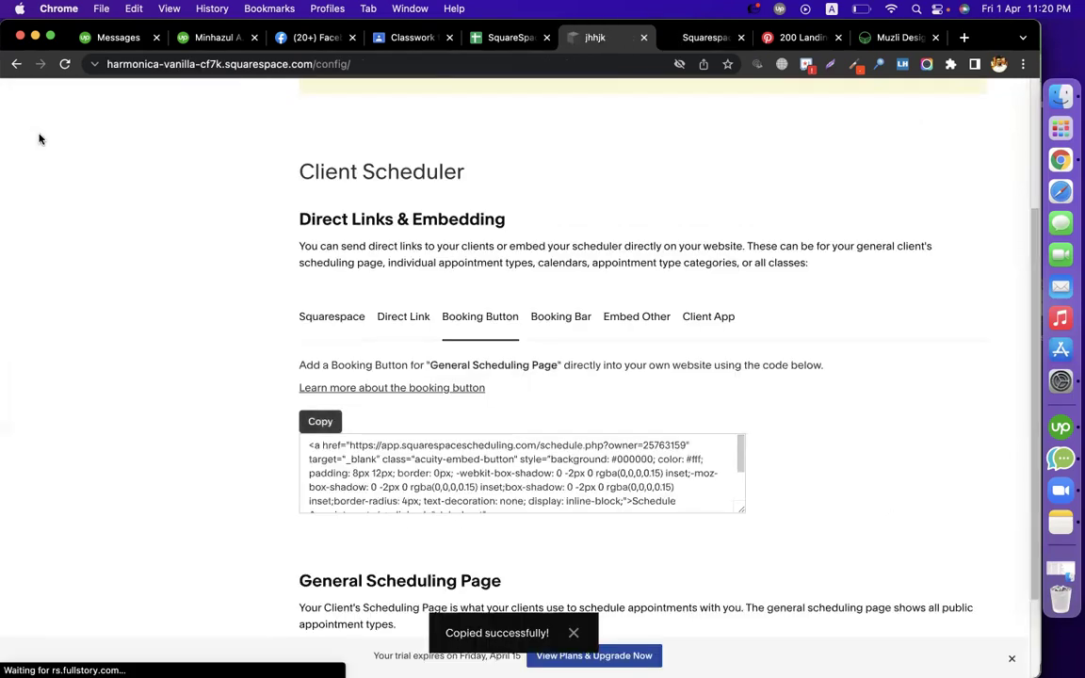
pyautogui.click(47, 210)
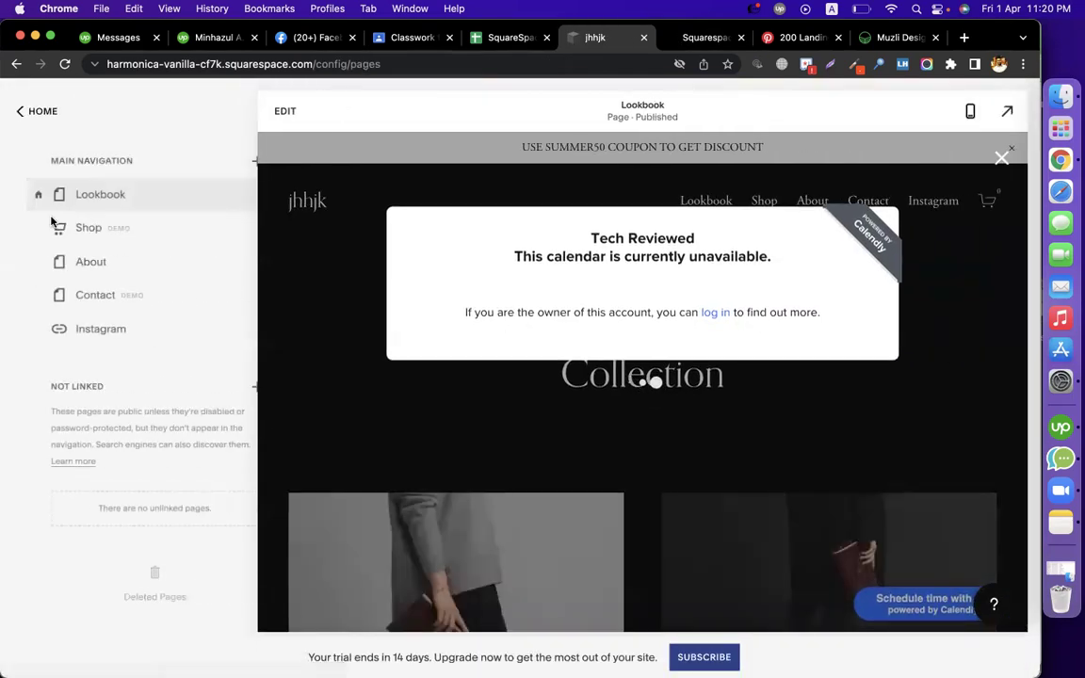
# Add a new unlinked page named 'Book Now' and open it
pyautogui.click(232, 390)
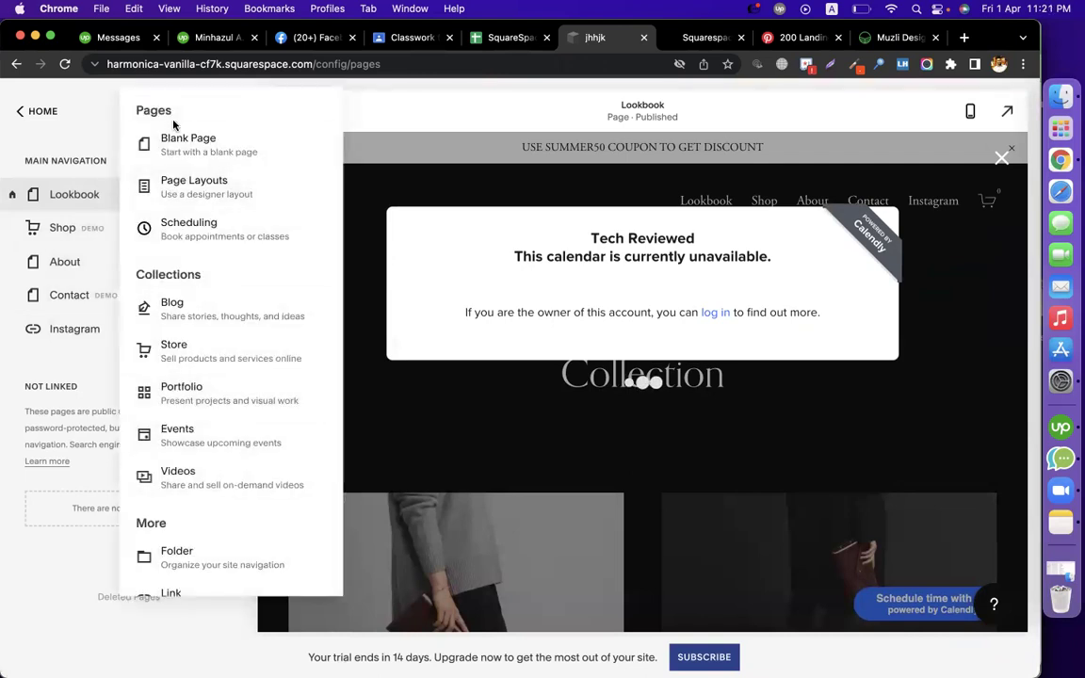
pyautogui.press('Escape')
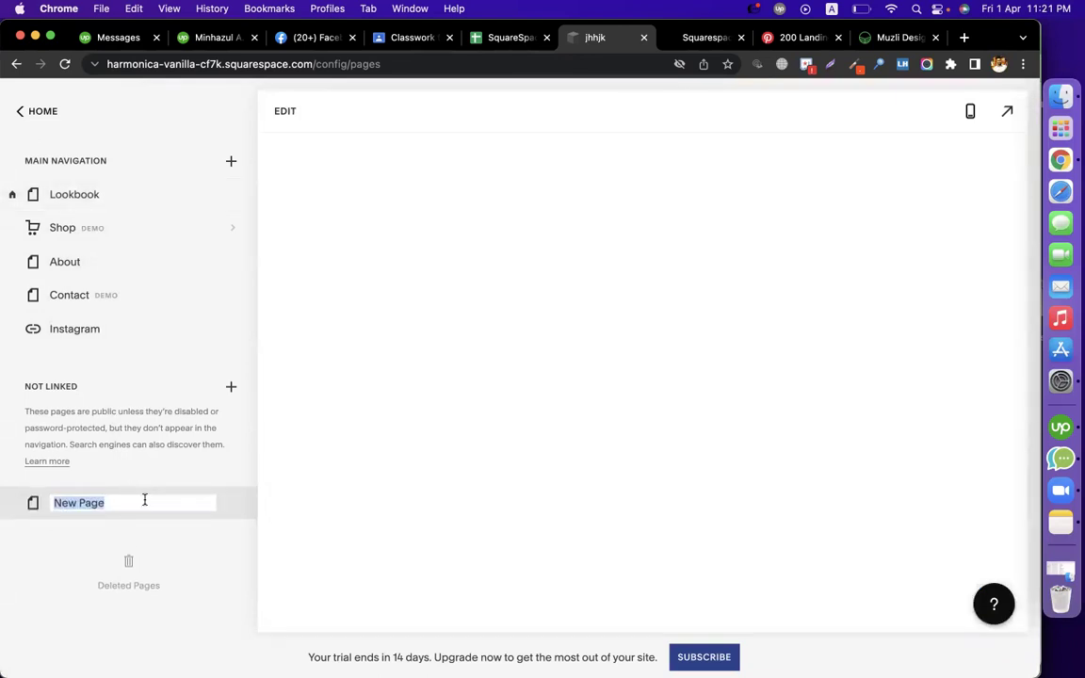
pyautogui.write('Boom')
pyautogui.press('BackSpace')
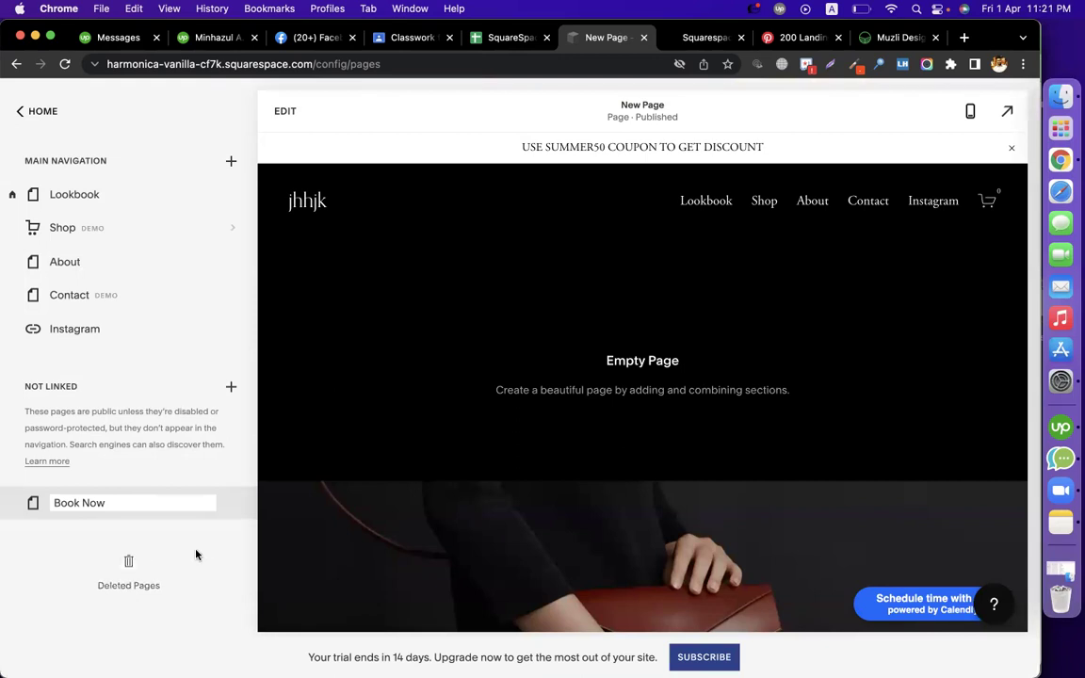
pyautogui.click(201, 558)
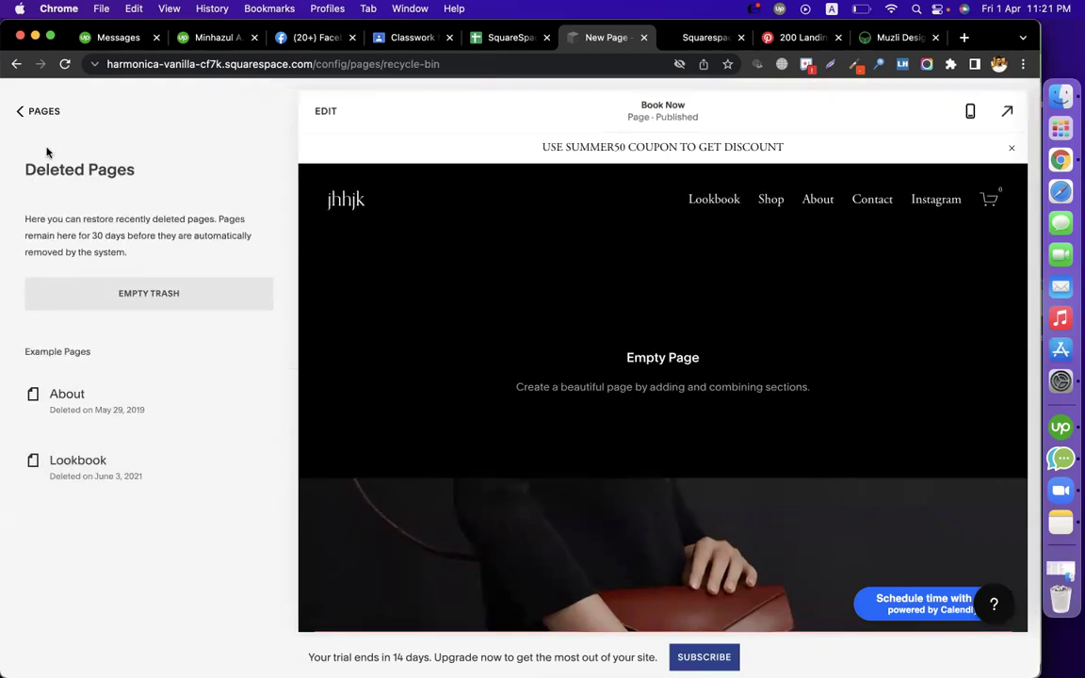
pyautogui.click(20, 112)
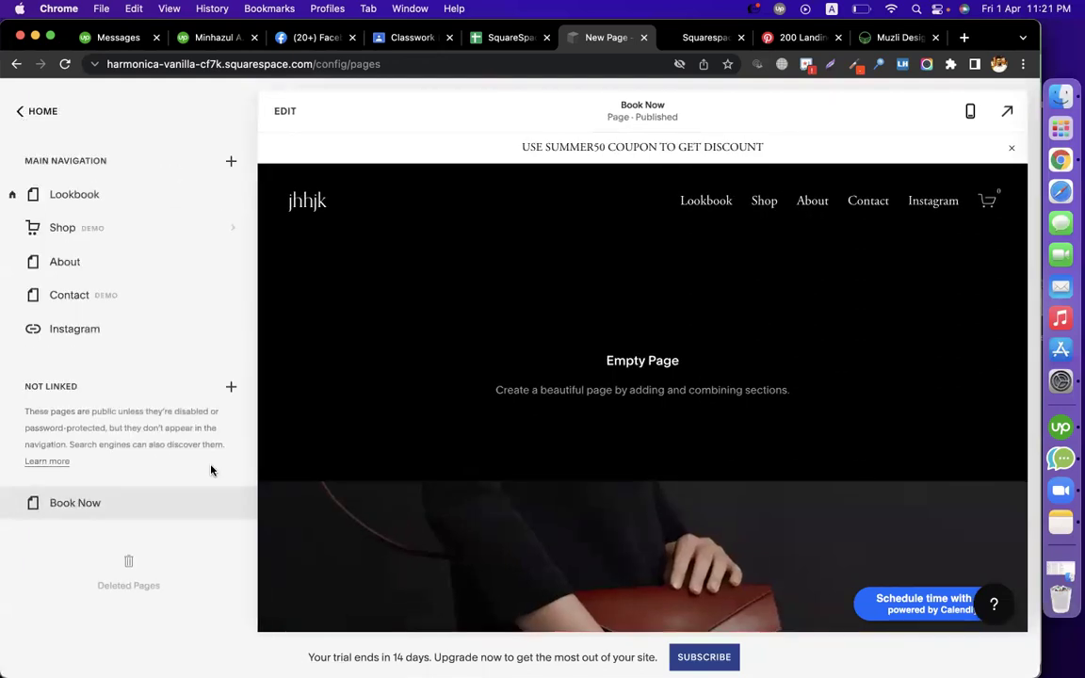
pyautogui.click(162, 499)
# Add the image-and-text template from the Images section category to the Book Now page
pyautogui.click(285, 113)
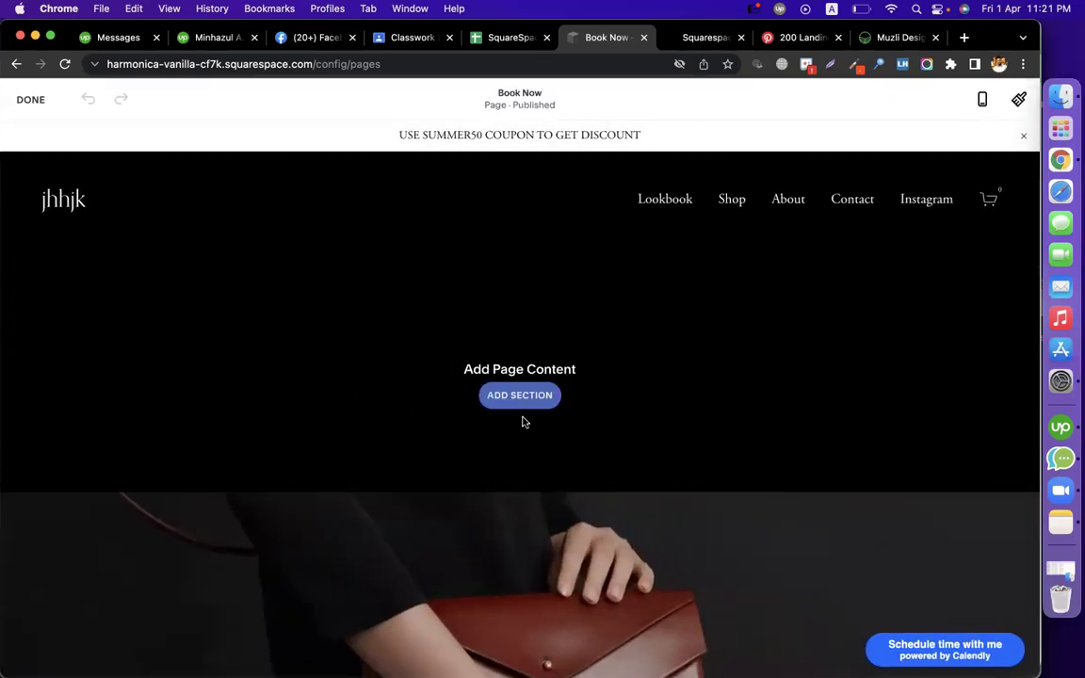
pyautogui.click(514, 397)
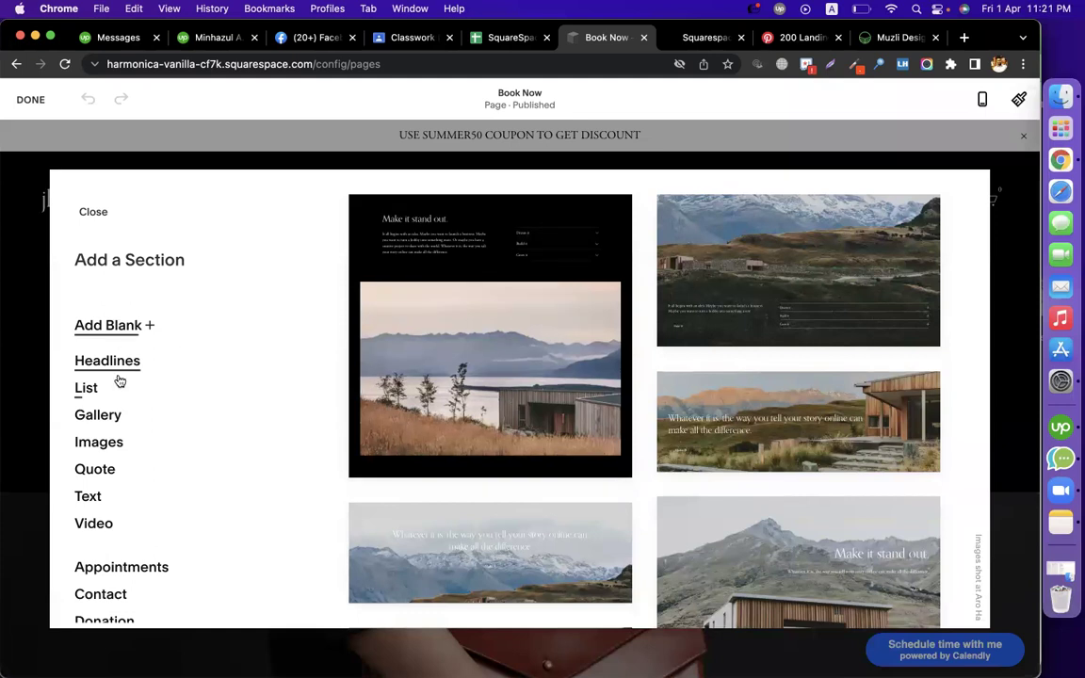
pyautogui.click(98, 414)
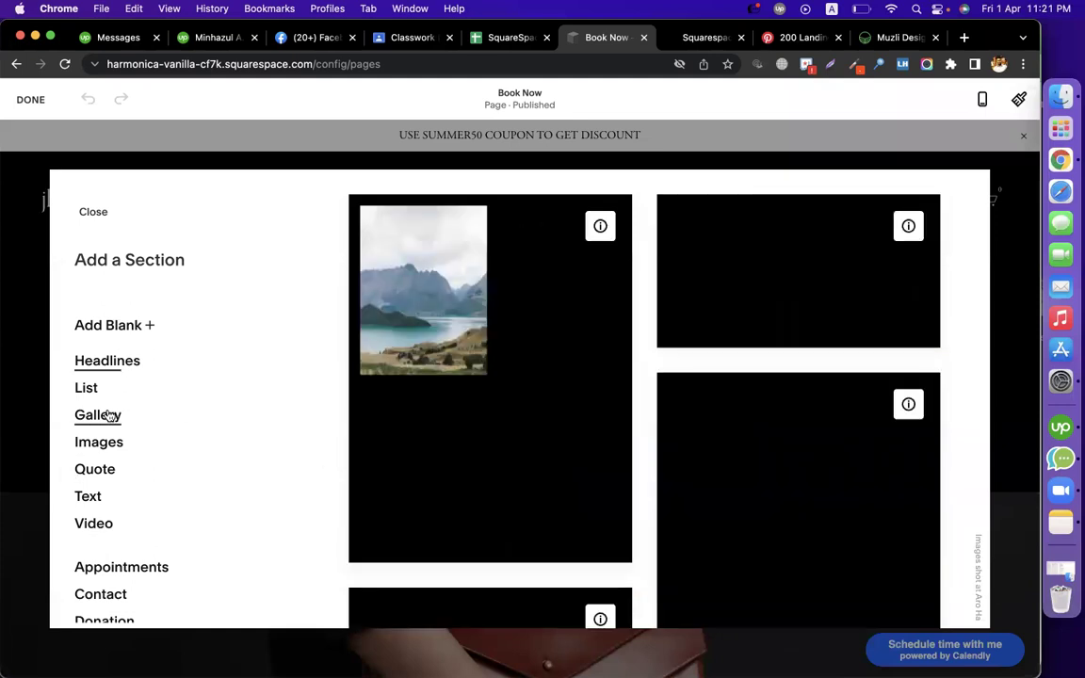
pyautogui.click(91, 388)
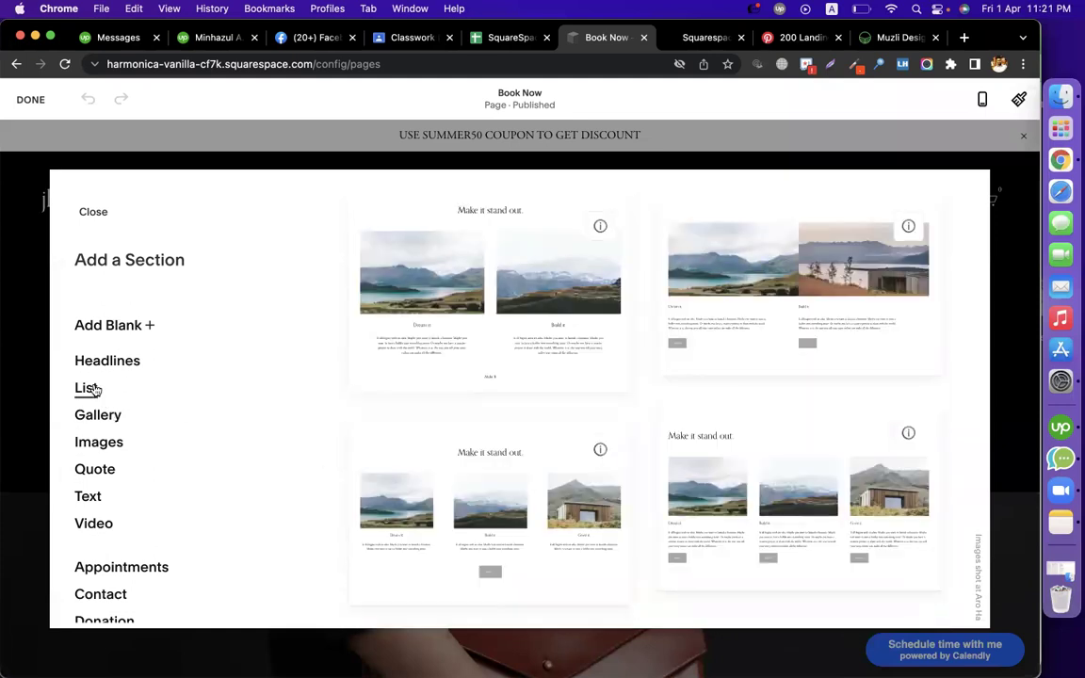
pyautogui.click(111, 442)
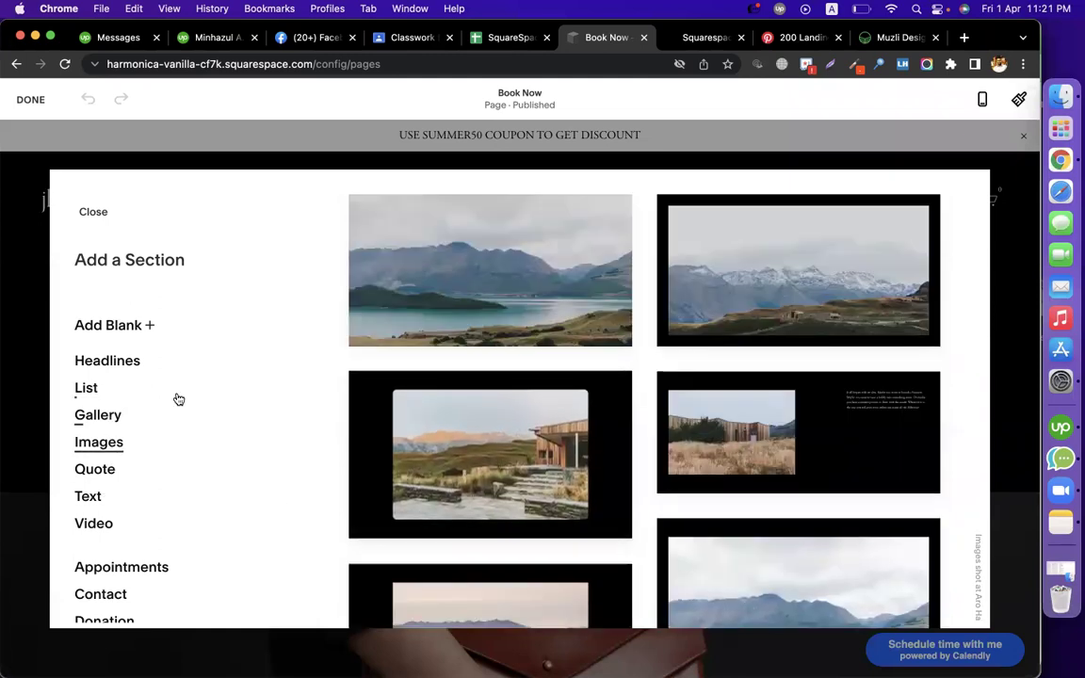
pyautogui.click(851, 468)
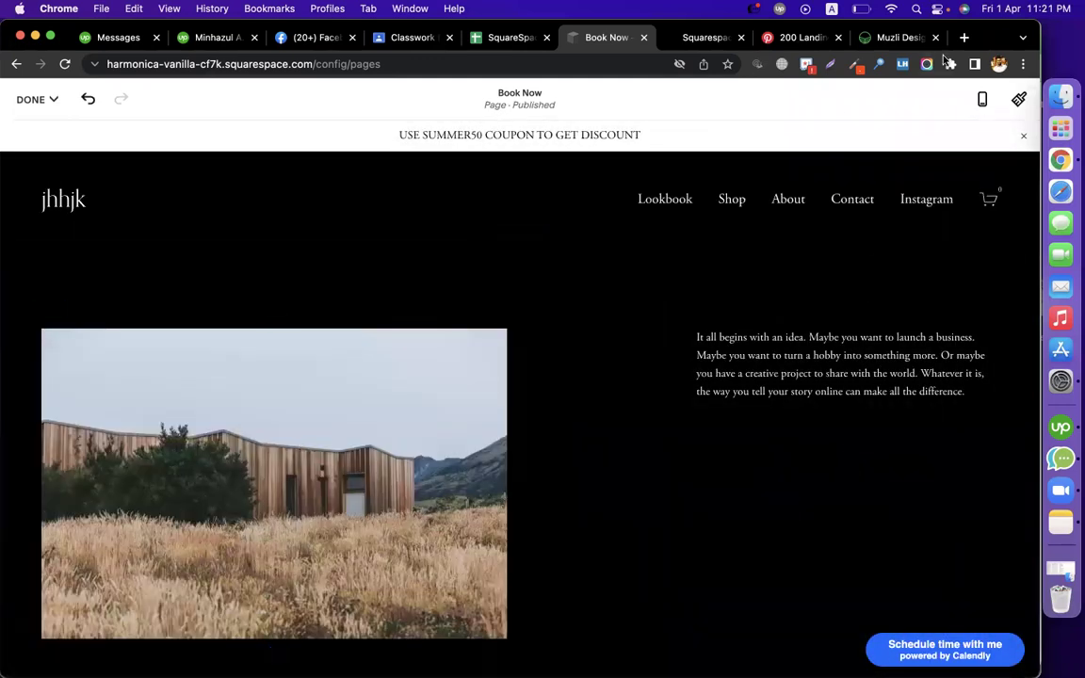
# Add a Button block below the section's paragraph text
pyautogui.click(745, 373)
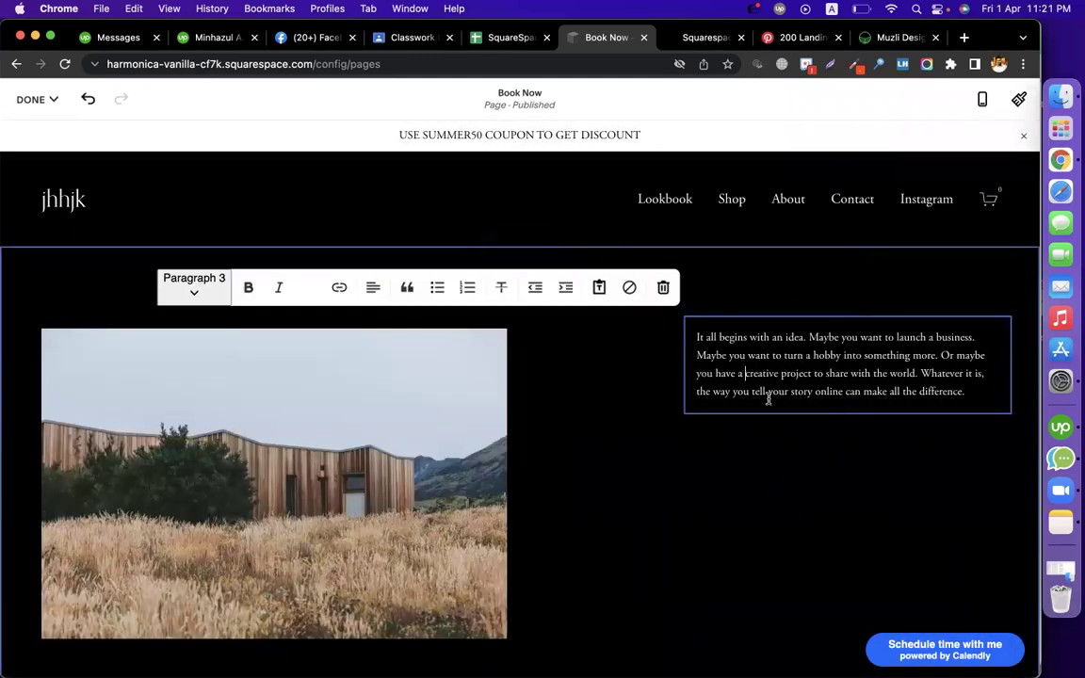
pyautogui.press('Escape')
pyautogui.click(844, 418)
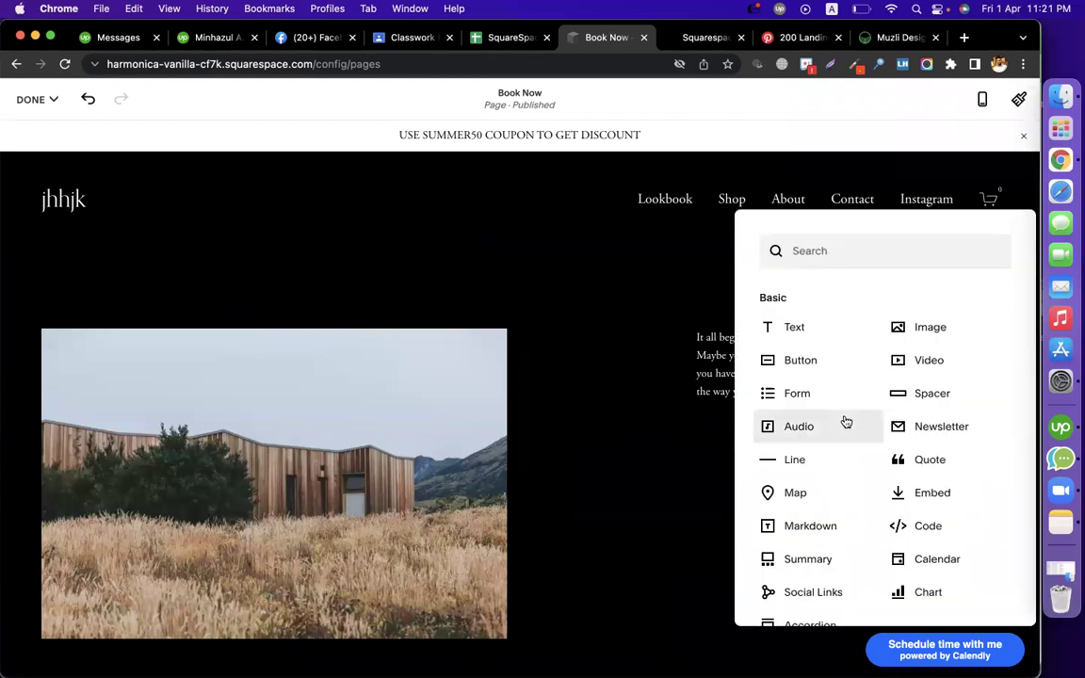
pyautogui.click(800, 360)
pyautogui.click(872, 401)
pyautogui.press('super+a')
pyautogui.press('super+s')
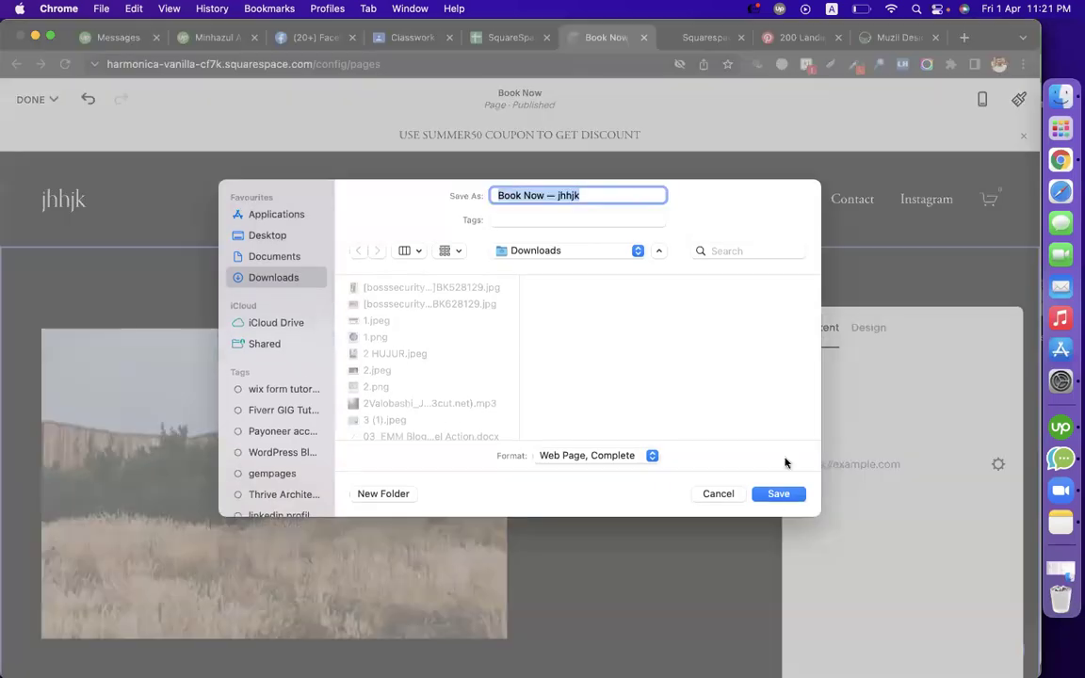
pyautogui.click(729, 496)
pyautogui.click(741, 551)
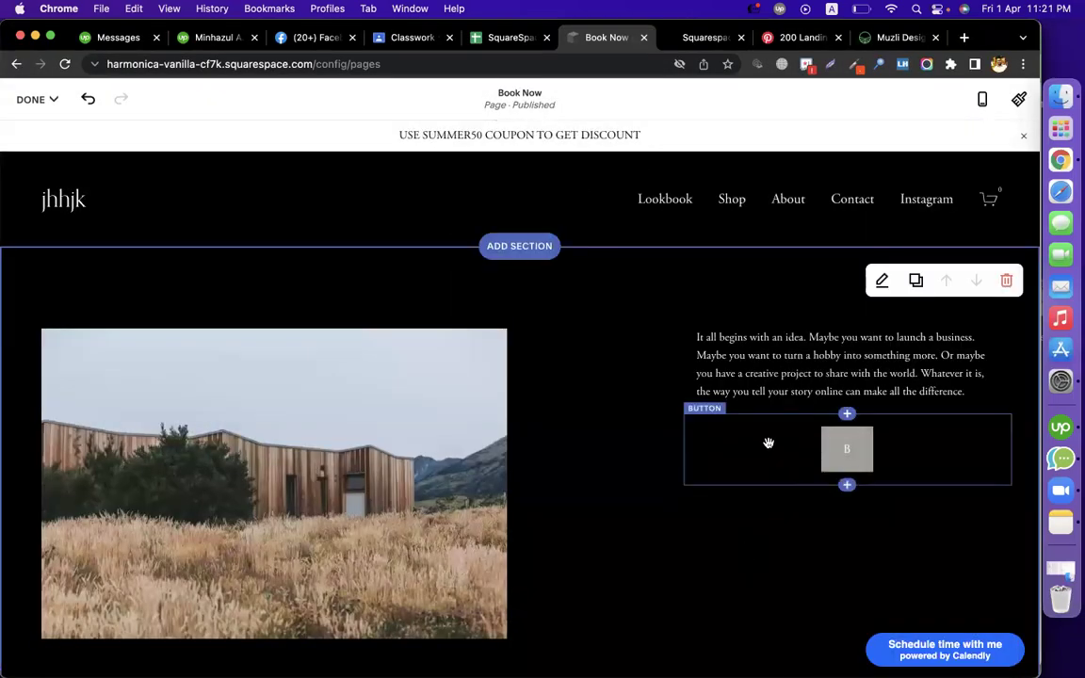
# Remove the Button block and add a Code block below the text instead
pyautogui.click(904, 456)
pyautogui.click(782, 390)
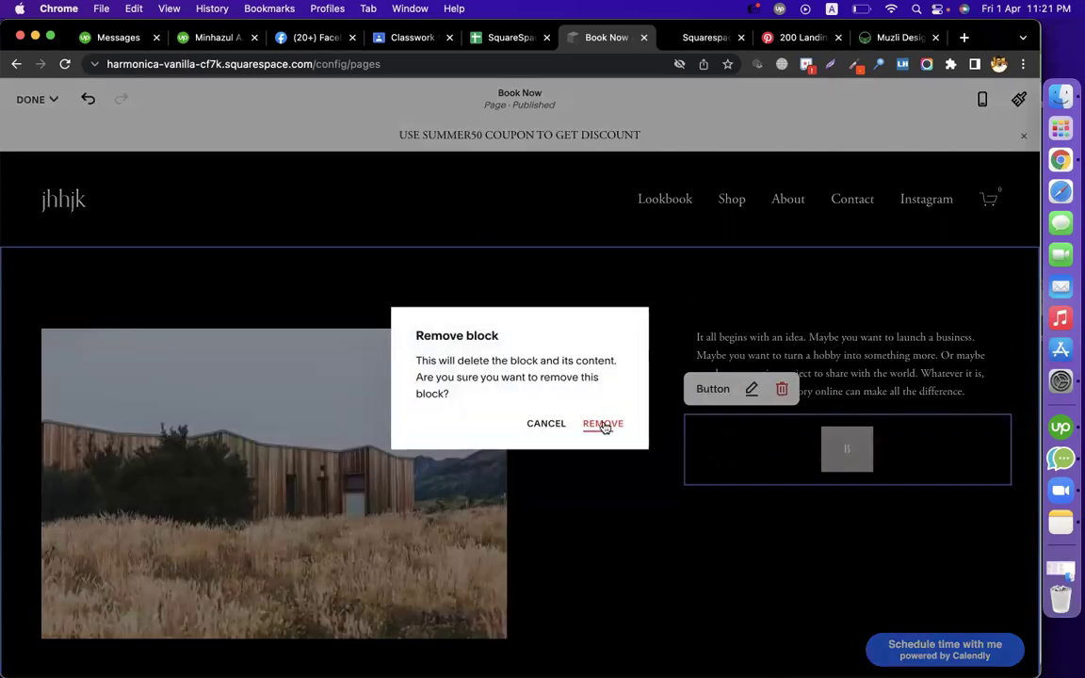
pyautogui.click(602, 425)
pyautogui.click(847, 415)
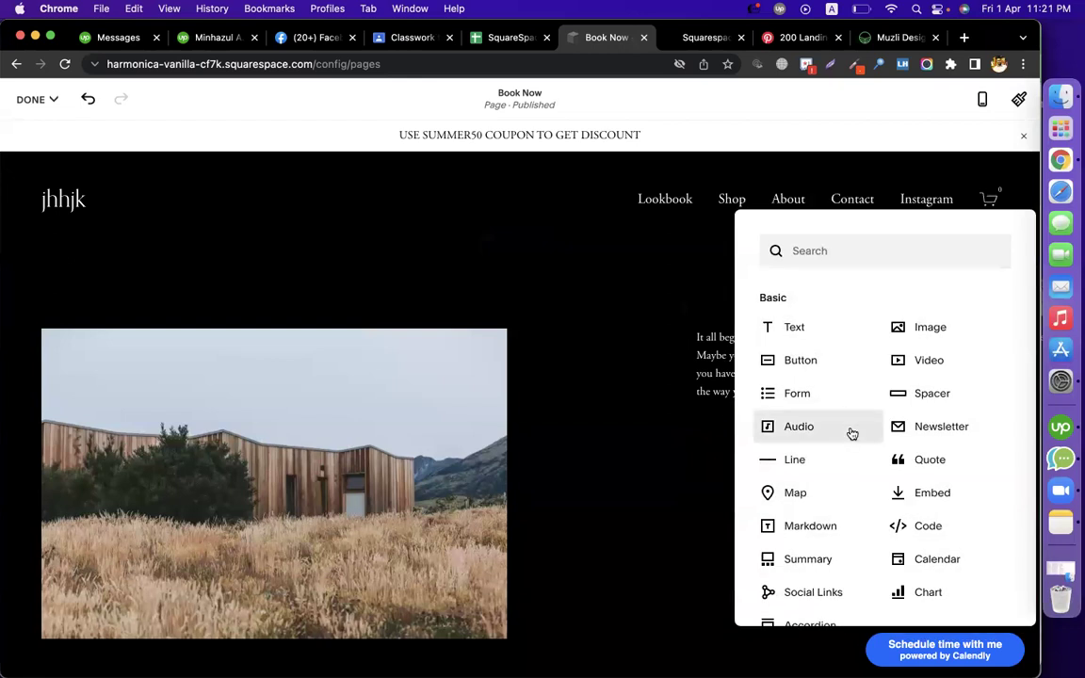
pyautogui.click(922, 523)
# Replace the Code block's placeholder with the pasted Acuity scheduling embed script
pyautogui.click(731, 493)
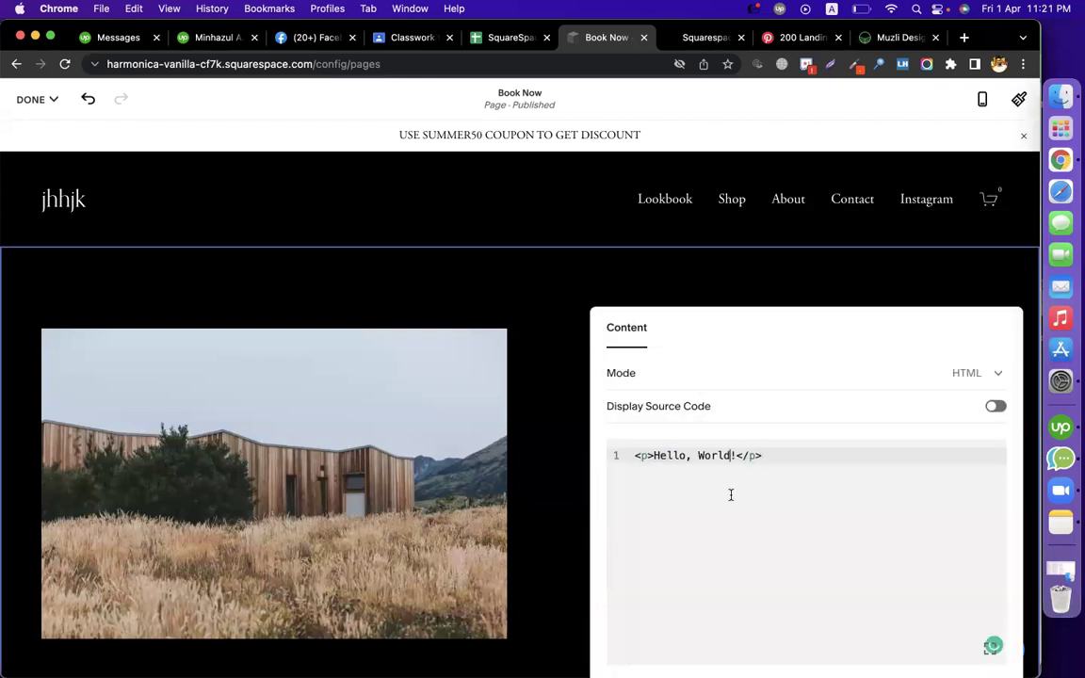
pyautogui.hotkey('ctrl', 'a')
pyautogui.hotkey('ctrl', 'v')
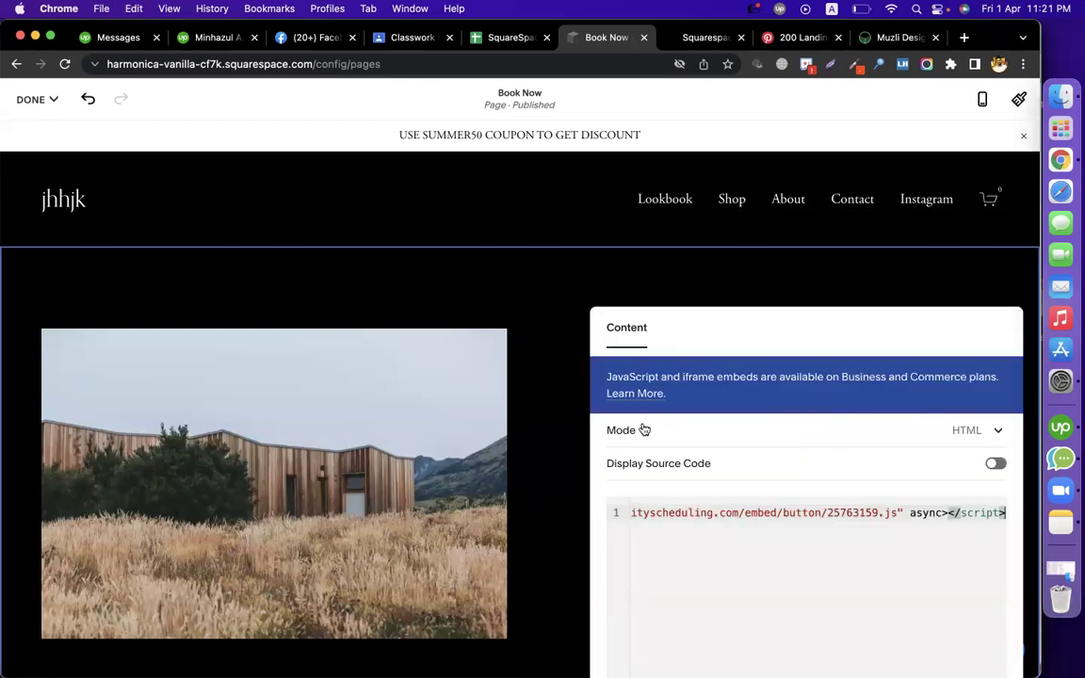
pyautogui.click(565, 411)
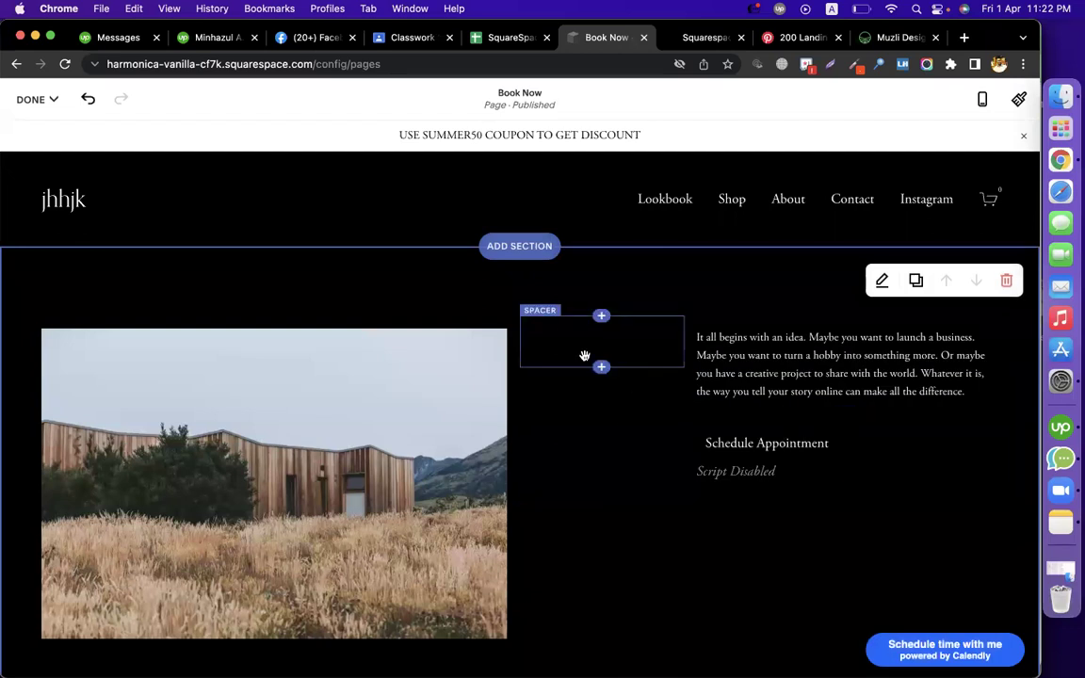
# Rewrite the sample paragraph as a Fiverr pitch starting 'I will solve any issue for'
pyautogui.tripleClick(759, 367)
pyautogui.write('F')
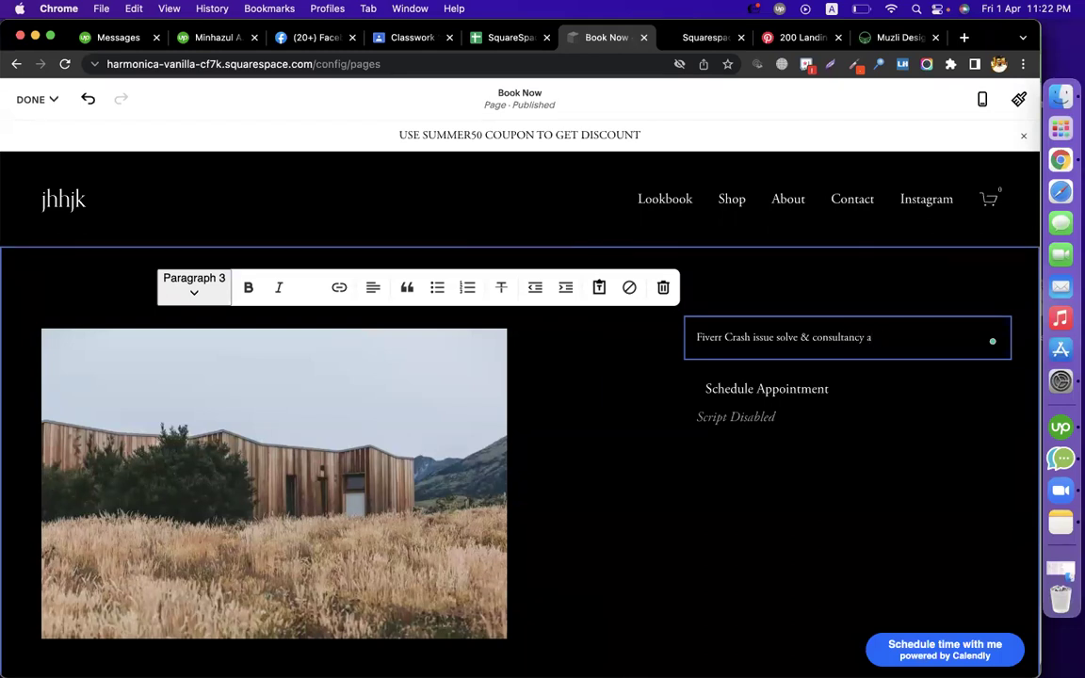
pyautogui.press('Return')
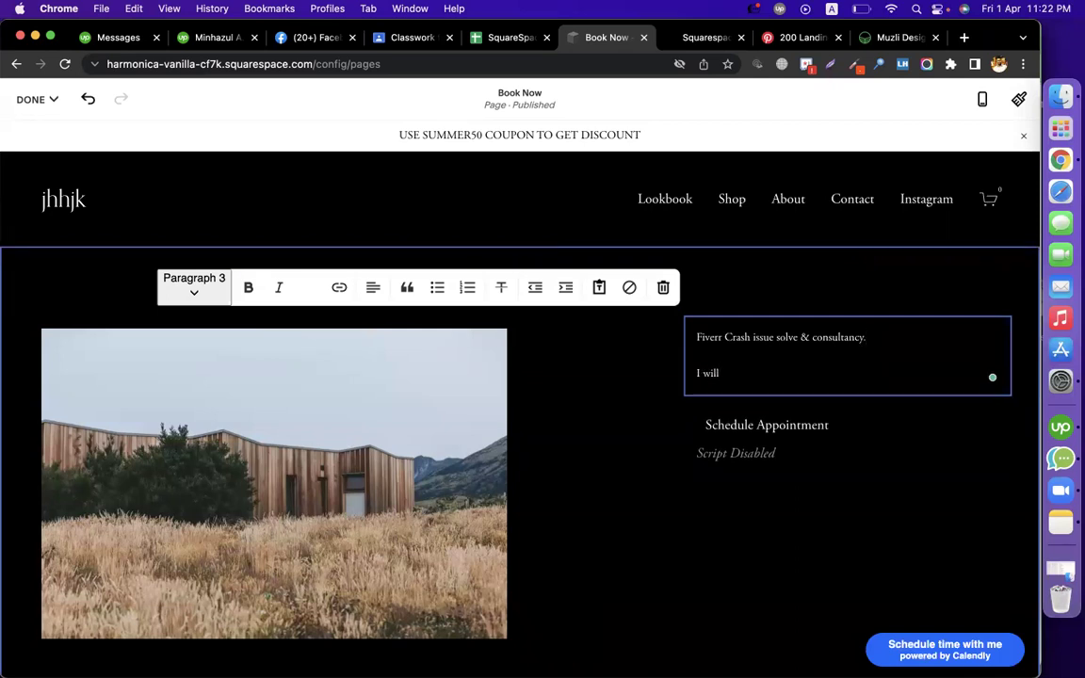
pyautogui.write('I will solve any issue for your fiverr account.')
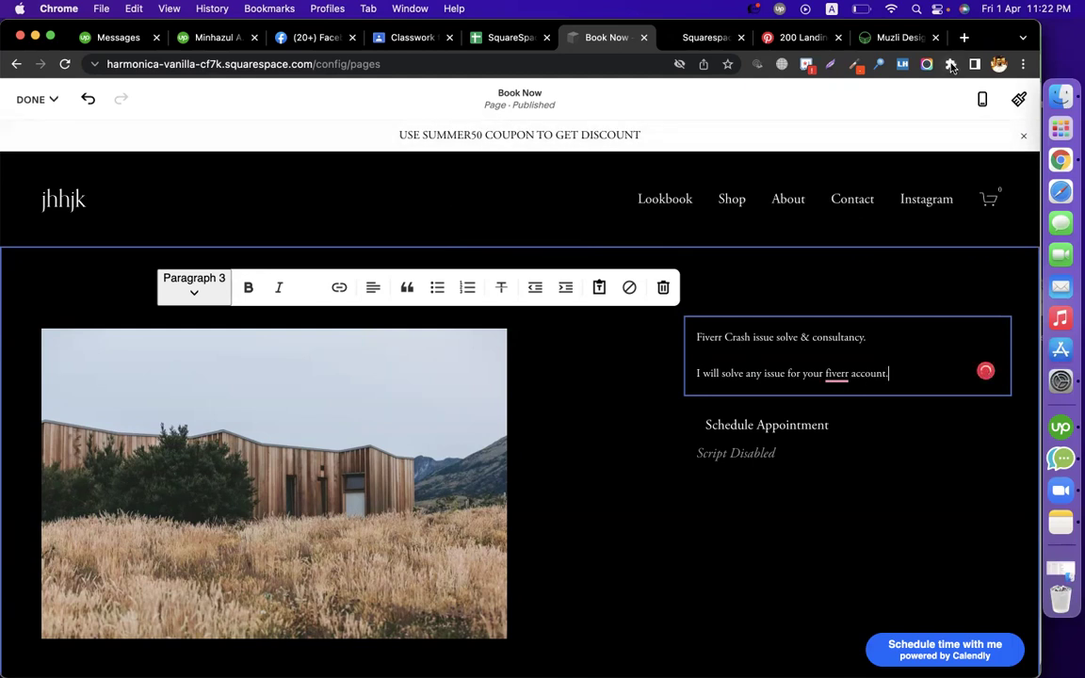
pyautogui.click(964, 37)
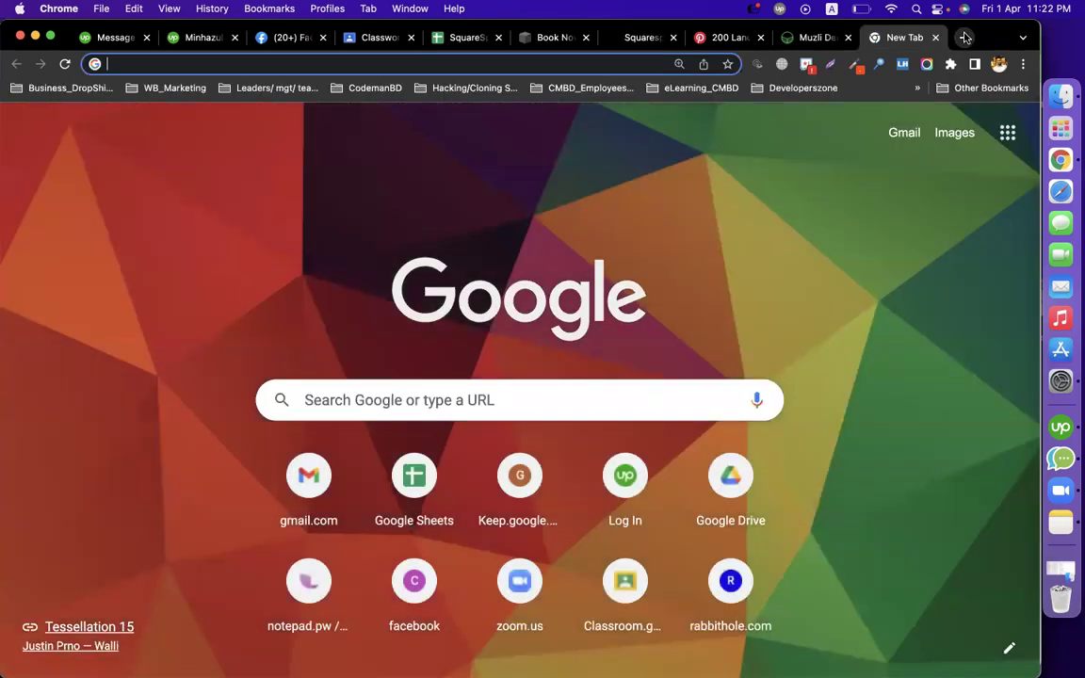
# Search the web for undraw, open unDraw, and search its illustrations for 'app'
pyautogui.write('undraw')
pyautogui.press('Return')
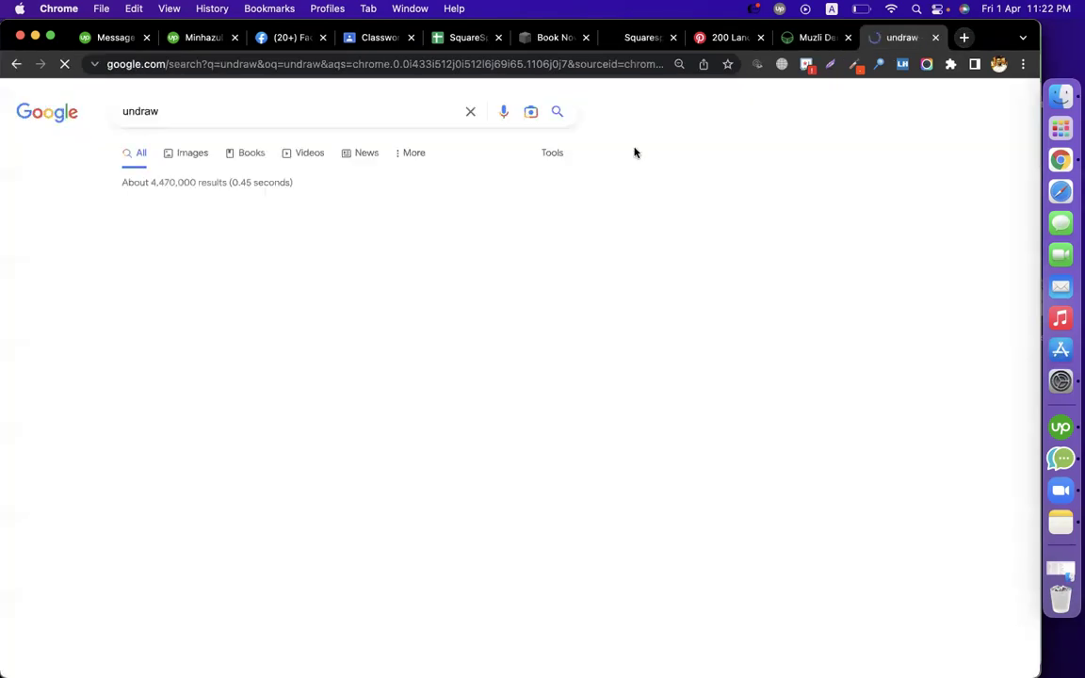
pyautogui.click(180, 229)
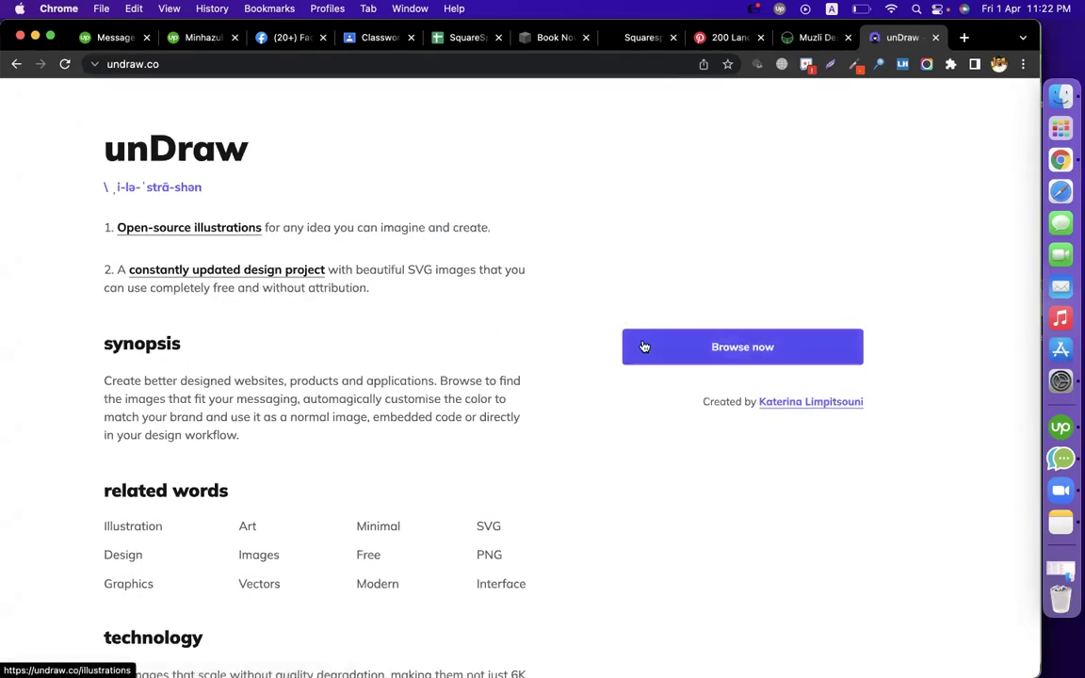
pyautogui.click(644, 347)
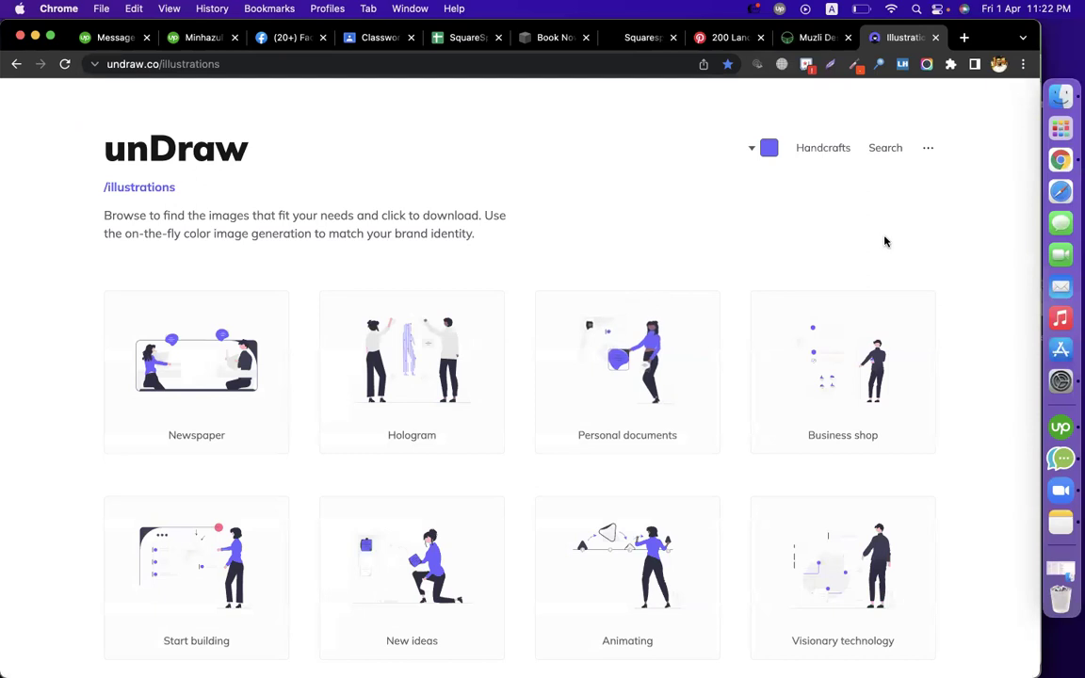
pyautogui.click(882, 151)
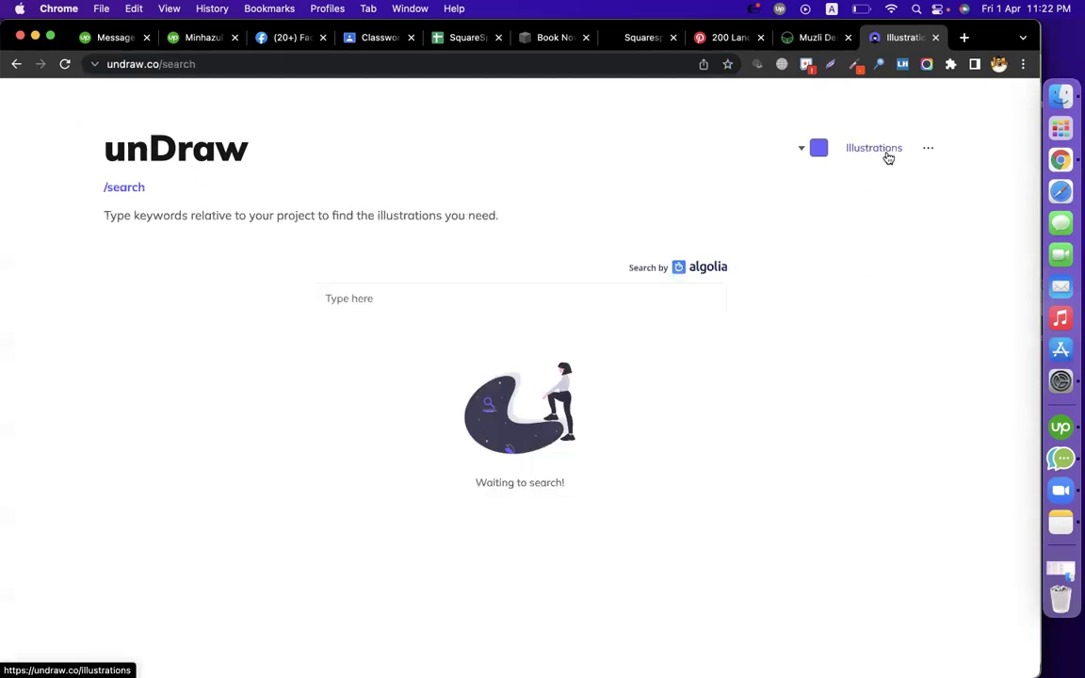
pyautogui.write('appoint')
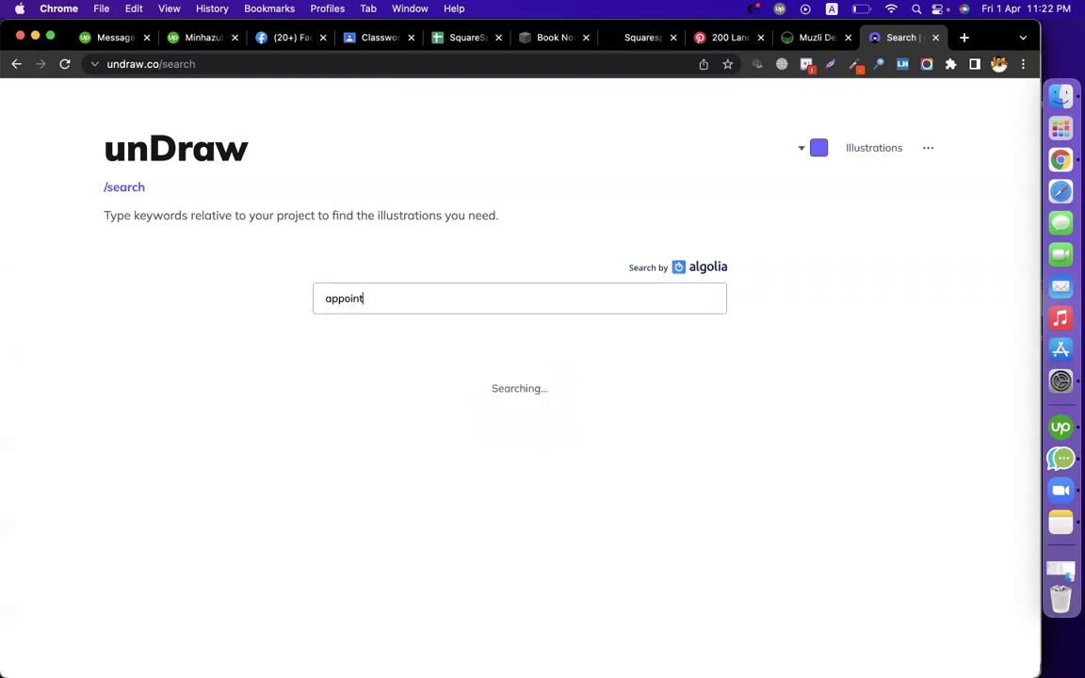
pyautogui.scroll(-3, 395, 286)
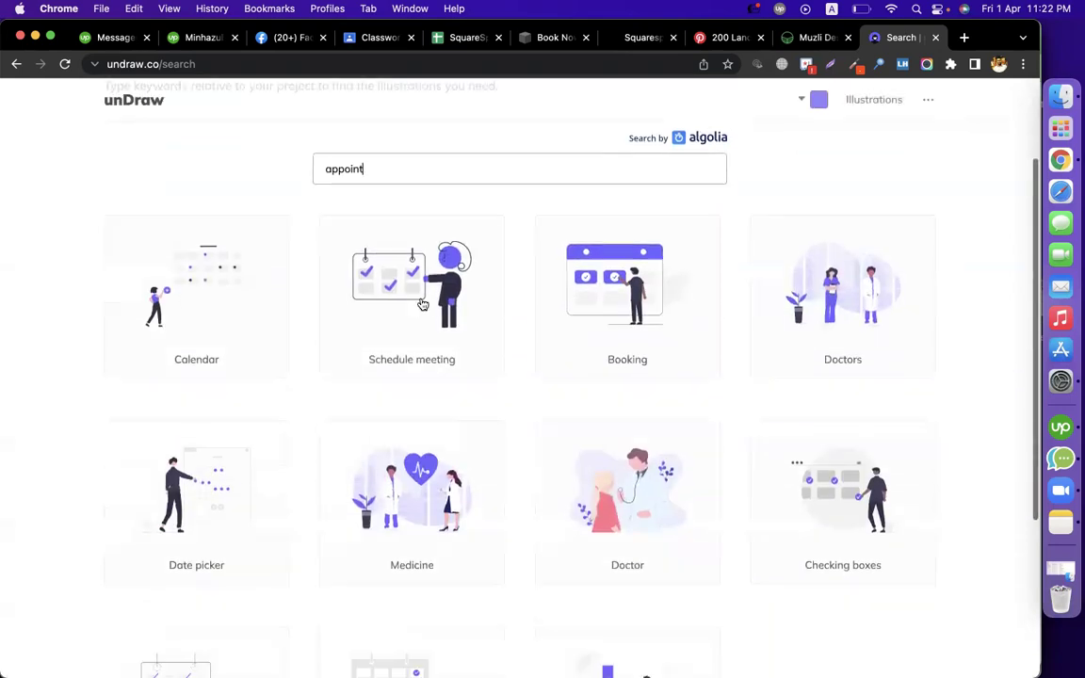
pyautogui.scroll(3, 741, 245)
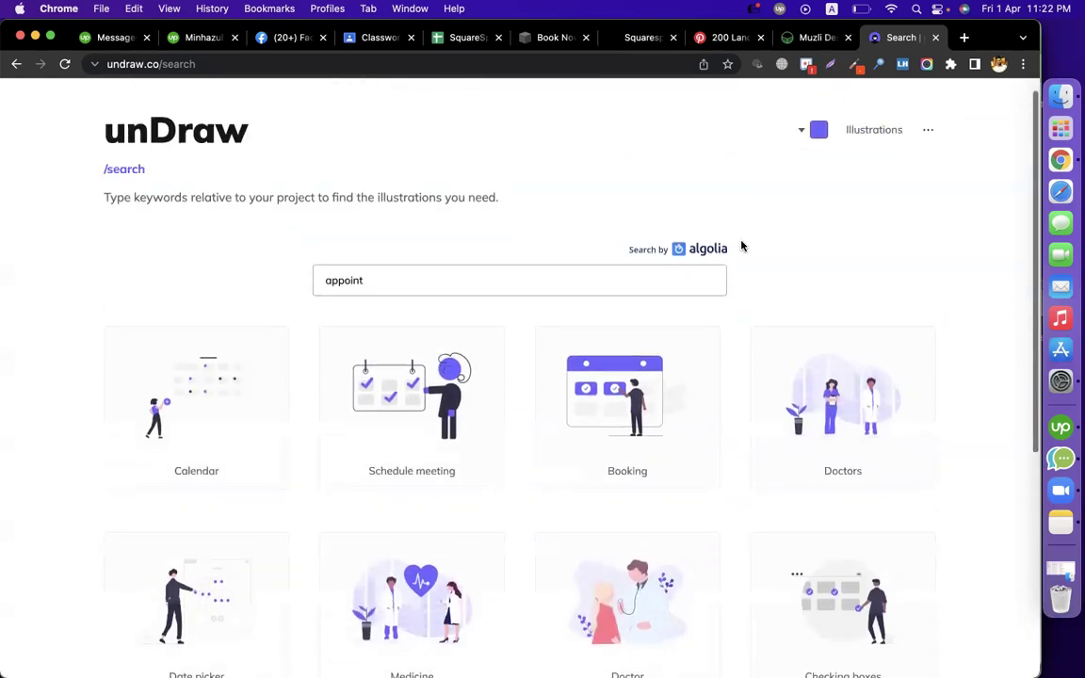
# Try orange and red illustration colours, then keep the default purple
pyautogui.click(819, 131)
pyautogui.click(850, 321)
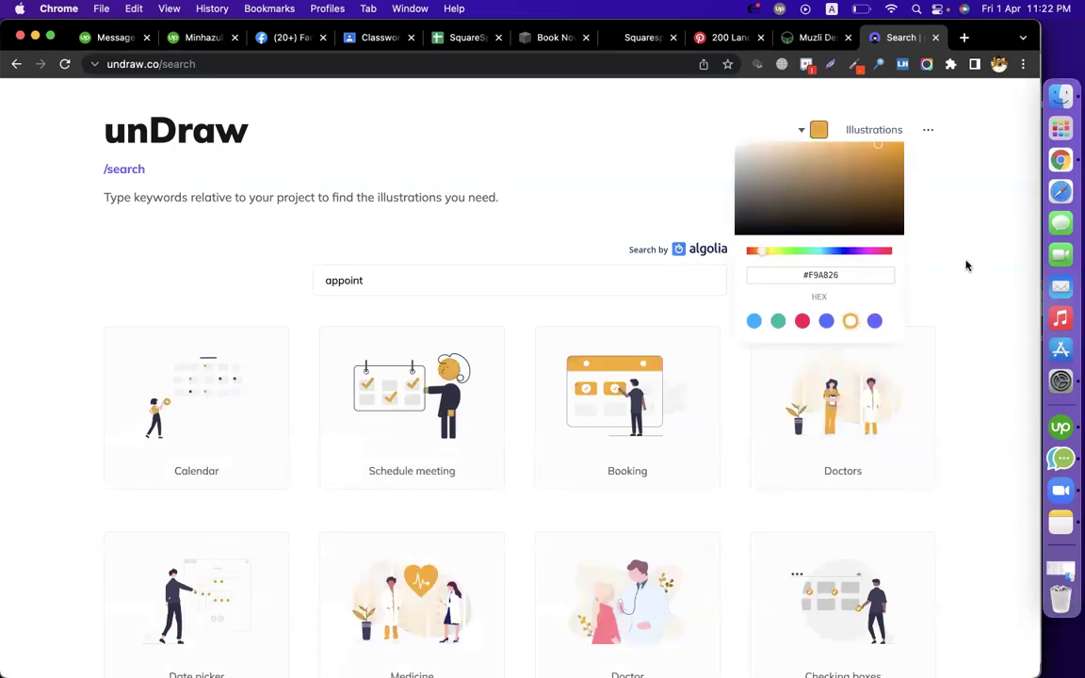
pyautogui.click(802, 321)
pyautogui.click(873, 321)
pyautogui.click(961, 296)
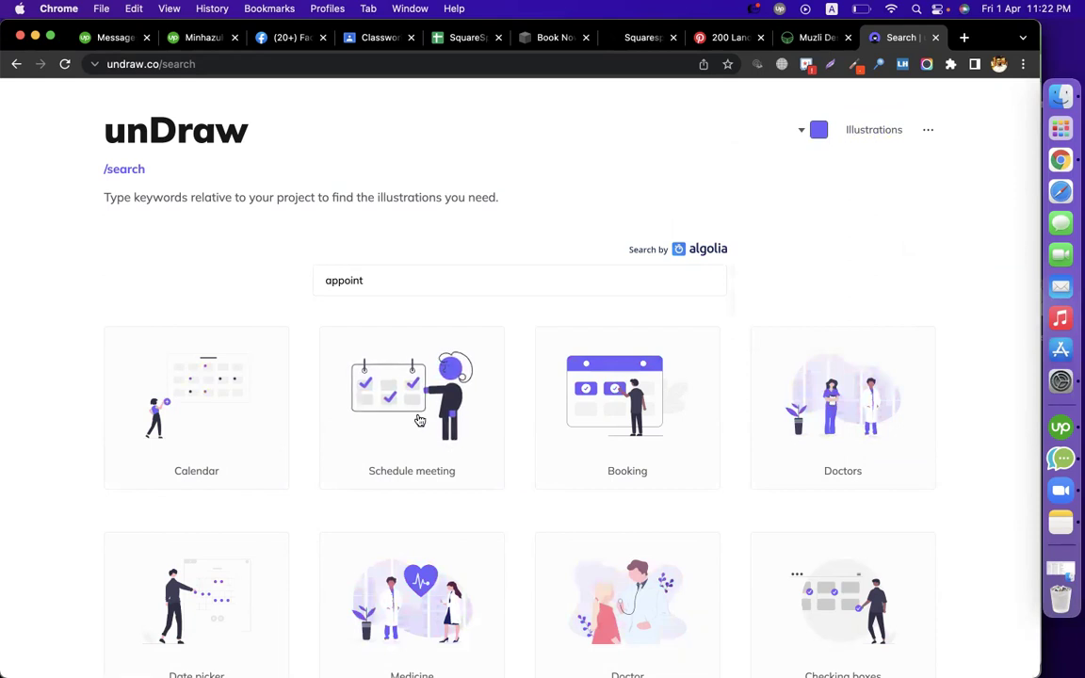
# Download the Schedule meeting illustration as a PNG into Downloads
pyautogui.click(419, 417)
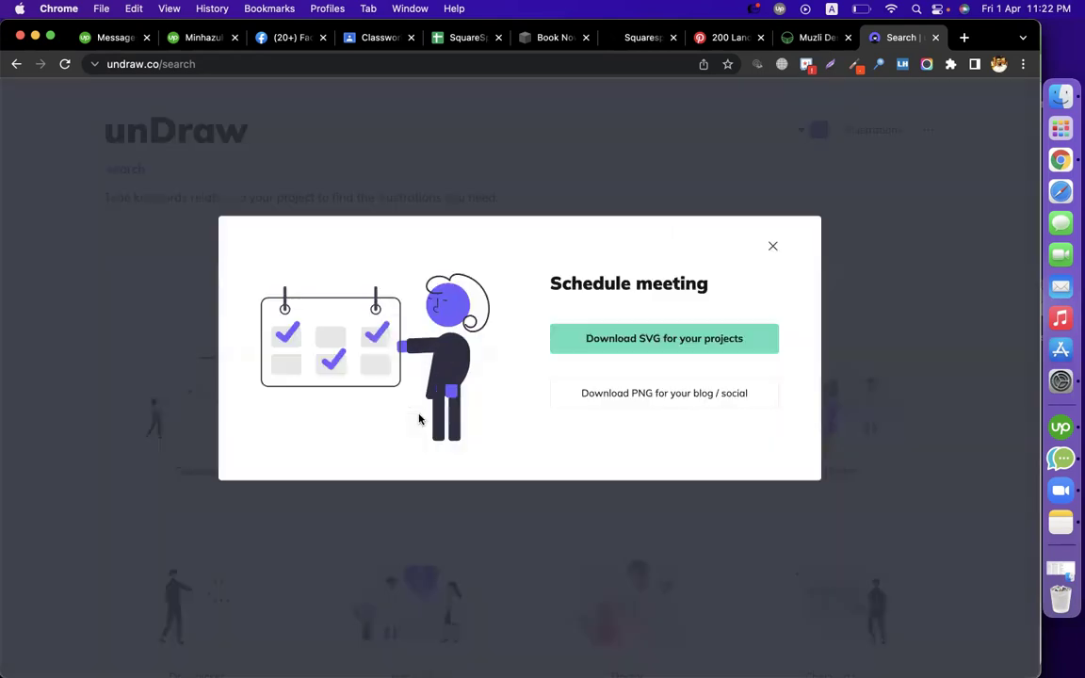
pyautogui.click(708, 402)
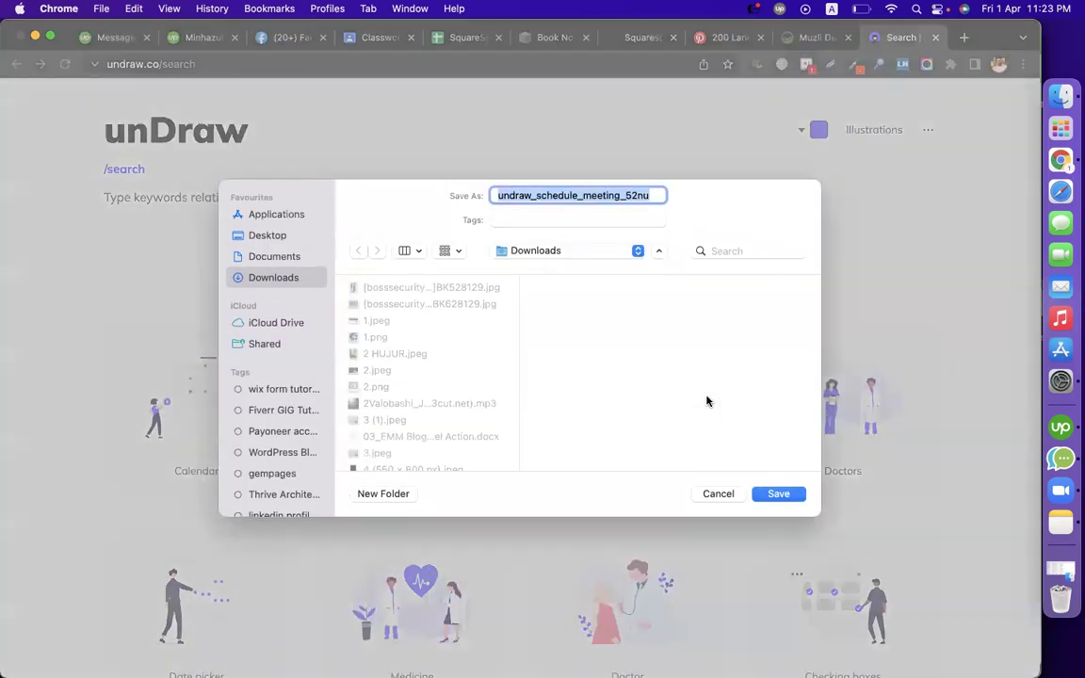
pyautogui.press('Return')
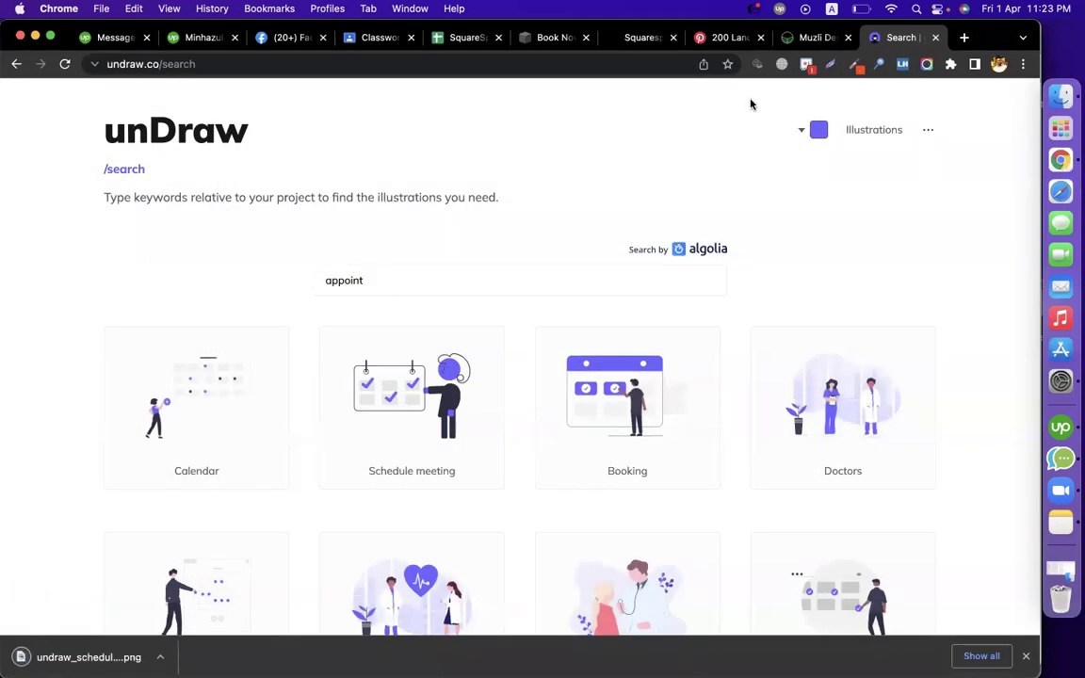
pyautogui.click(636, 38)
# Open the Book Now page editor and review the page section's background settings
pyautogui.click(555, 38)
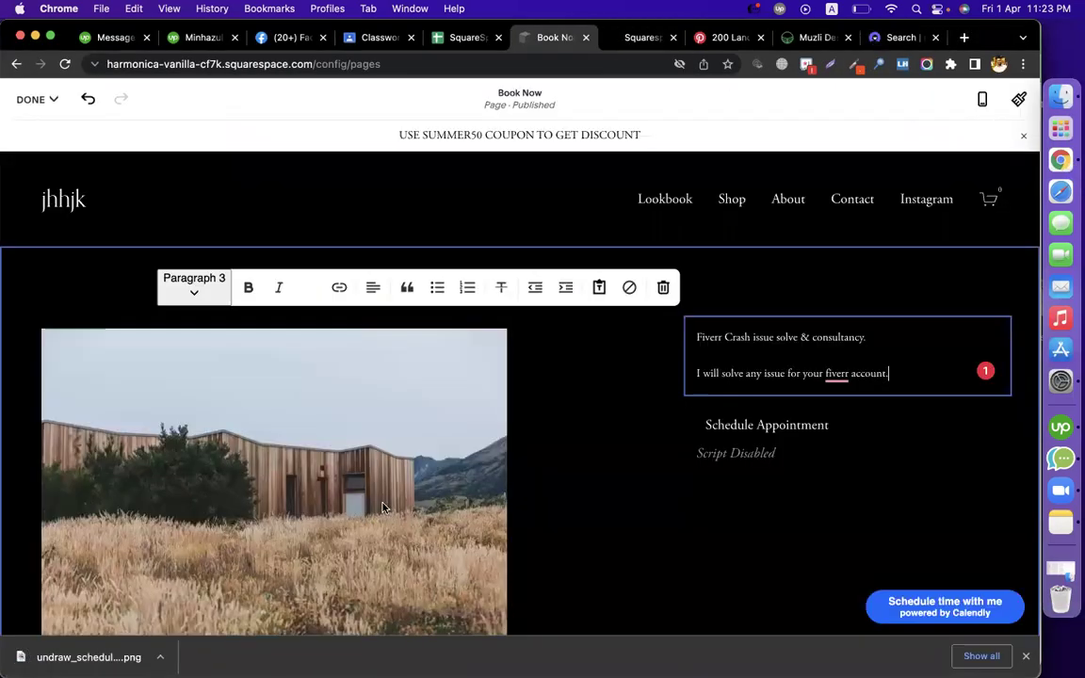
pyautogui.click(300, 365)
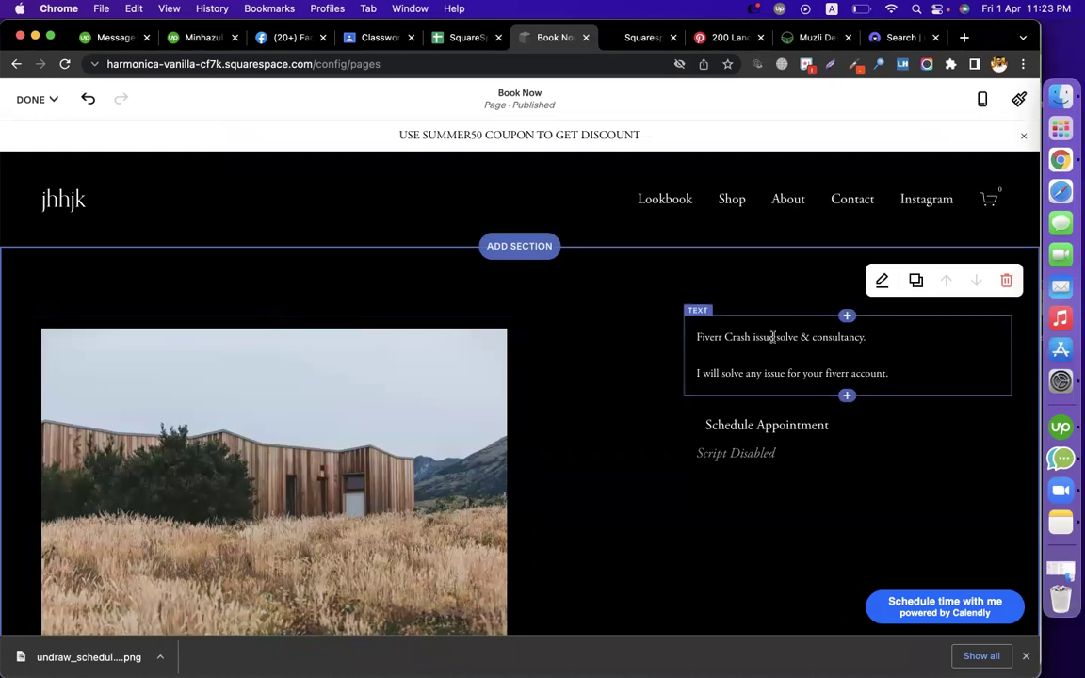
pyautogui.click(886, 283)
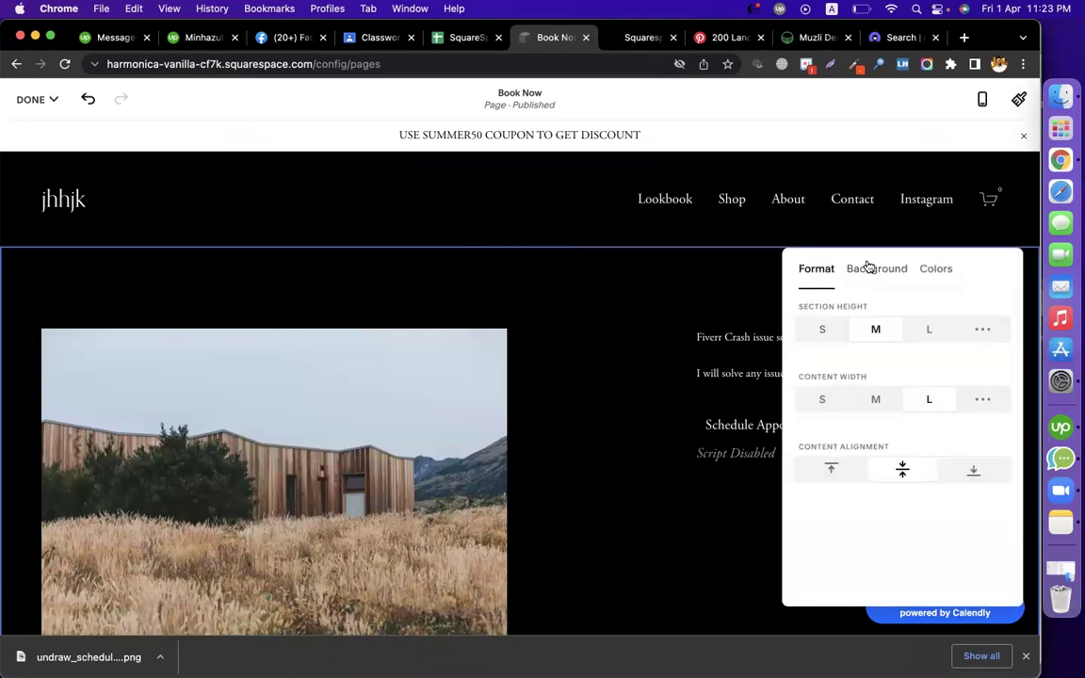
pyautogui.click(873, 269)
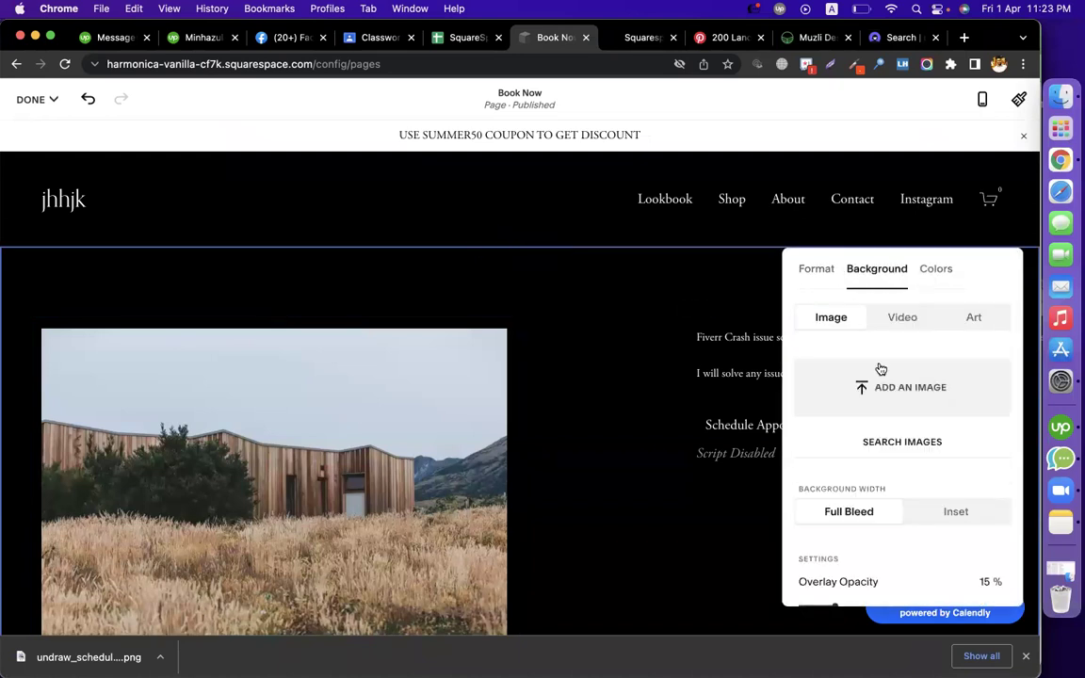
# Replace the photo block's image with undraw_schedule_meeting_52nu.png from Downloads
pyautogui.click(322, 454)
pyautogui.click(97, 290)
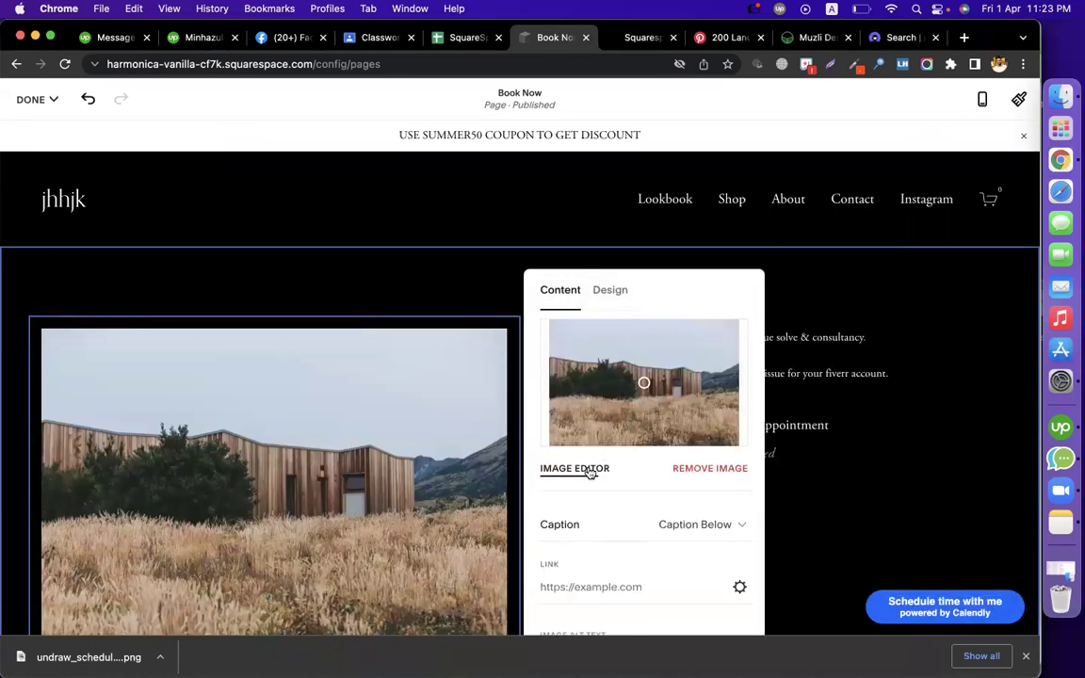
pyautogui.click(700, 469)
pyautogui.click(634, 414)
pyautogui.click(228, 298)
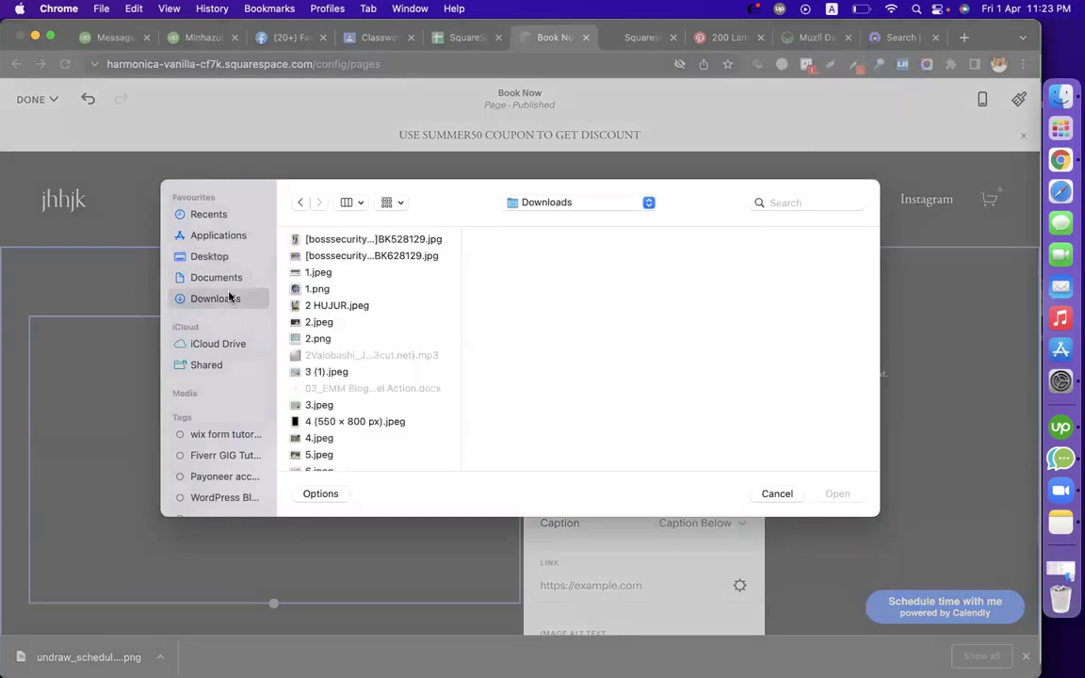
pyautogui.press('u')
pyautogui.press('Down')
pyautogui.press('Down')
pyautogui.press('Down')
pyautogui.press('Down')
pyautogui.press('Down')
pyautogui.press('Down')
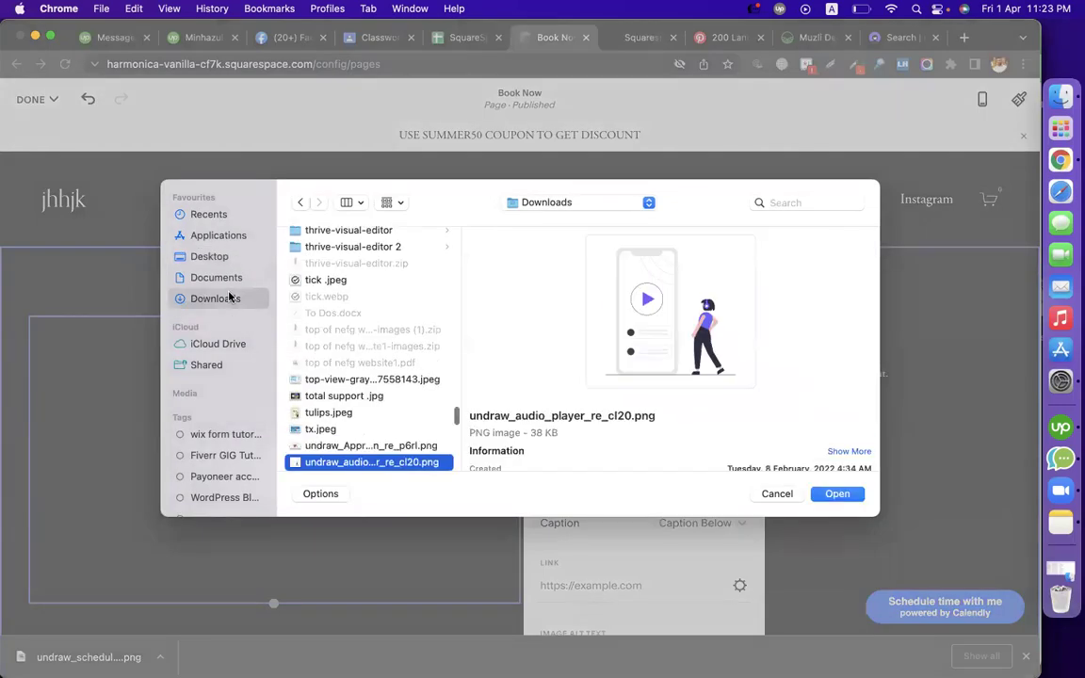
pyautogui.press('Down')
pyautogui.press('Down')
pyautogui.press('Down')
pyautogui.press('Down')
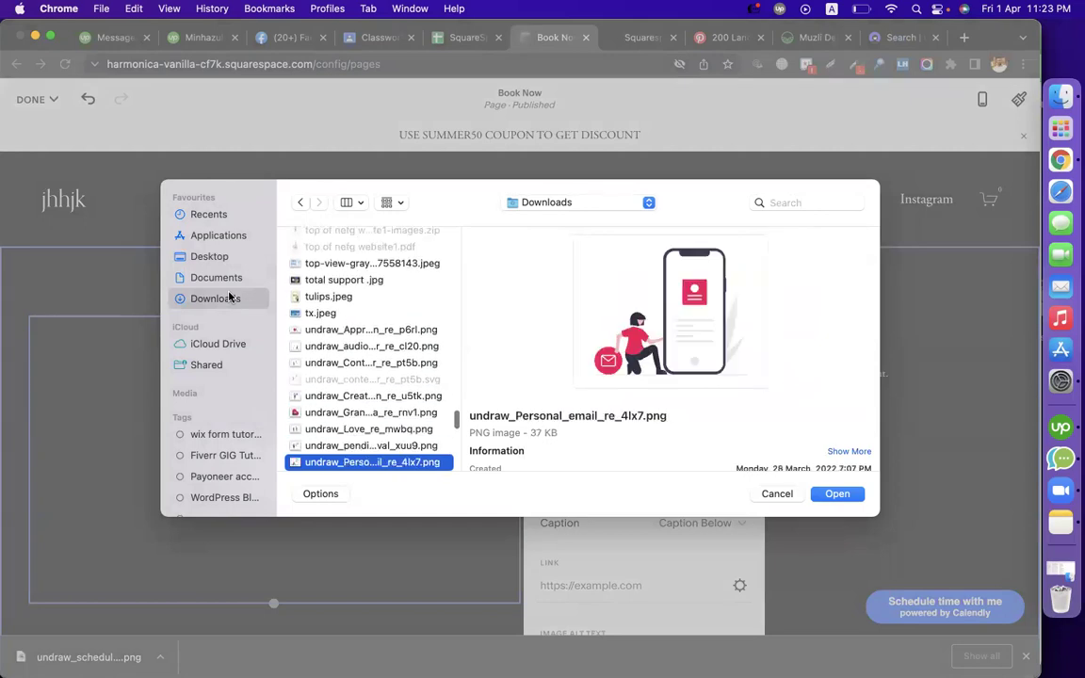
pyautogui.press('Up')
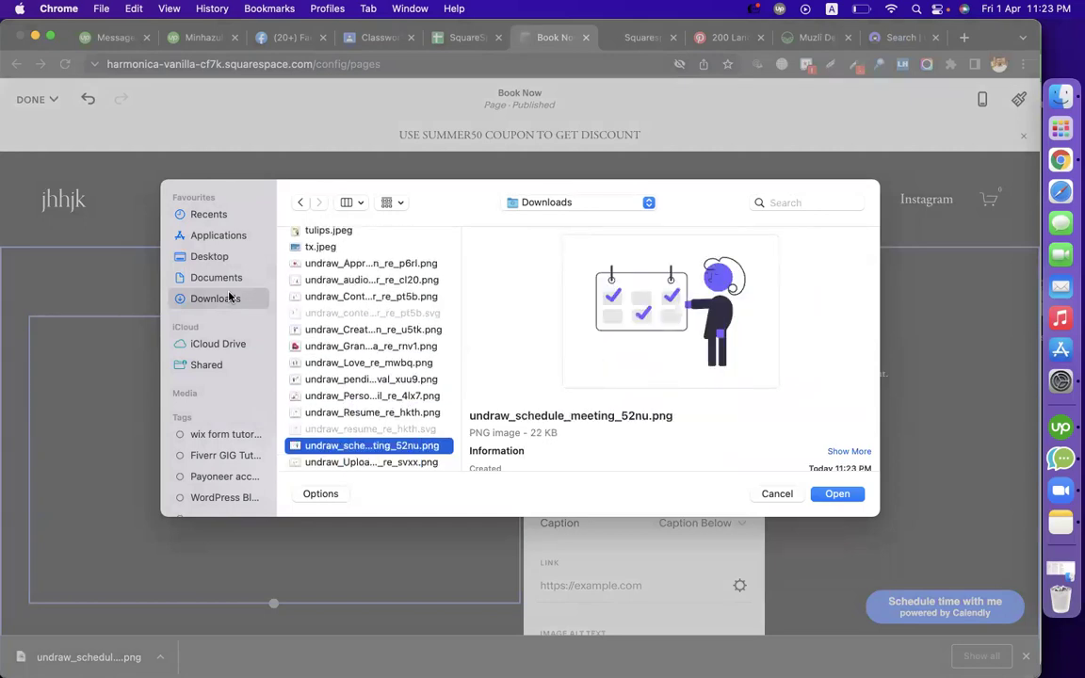
pyautogui.press('Down')
pyautogui.press('Down')
pyautogui.press('Down')
pyautogui.press('Up')
pyautogui.press('Up')
pyautogui.press('Up')
pyautogui.press('Return')
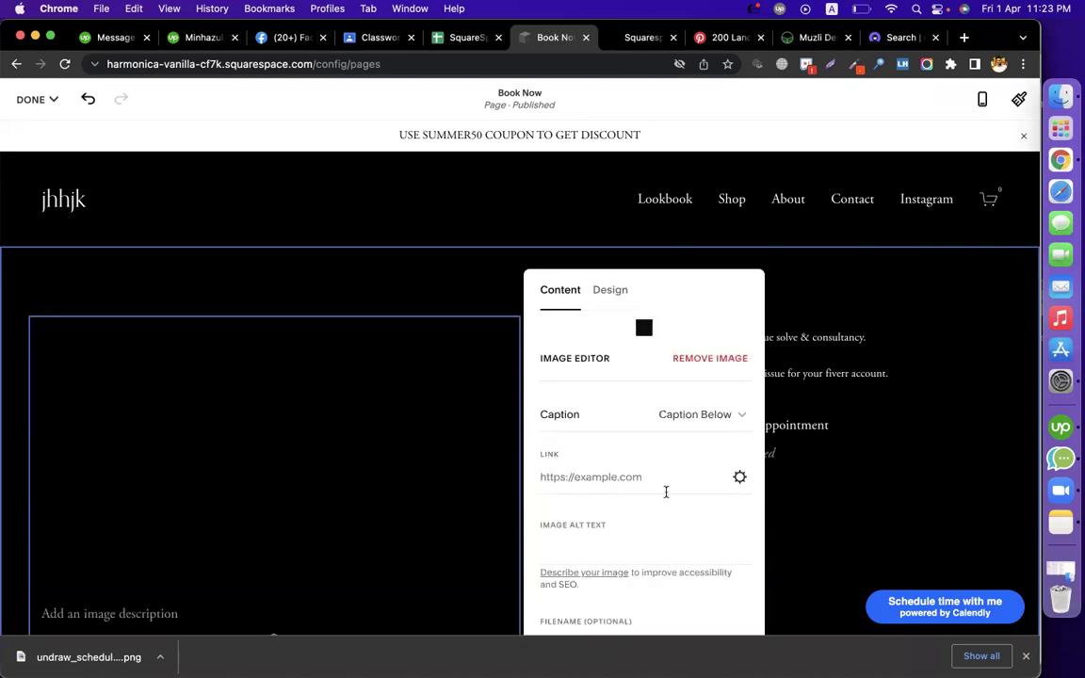
# Close the image settings panel and dismiss the browser's download bar
pyautogui.scroll(-2, 627, 508)
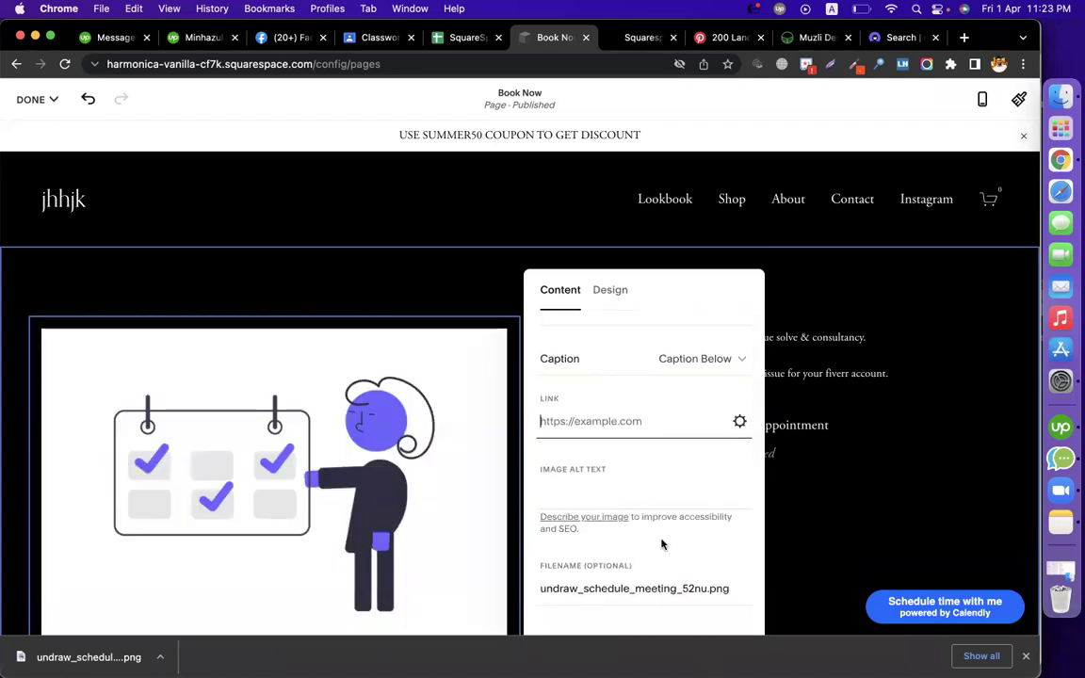
pyautogui.click(908, 407)
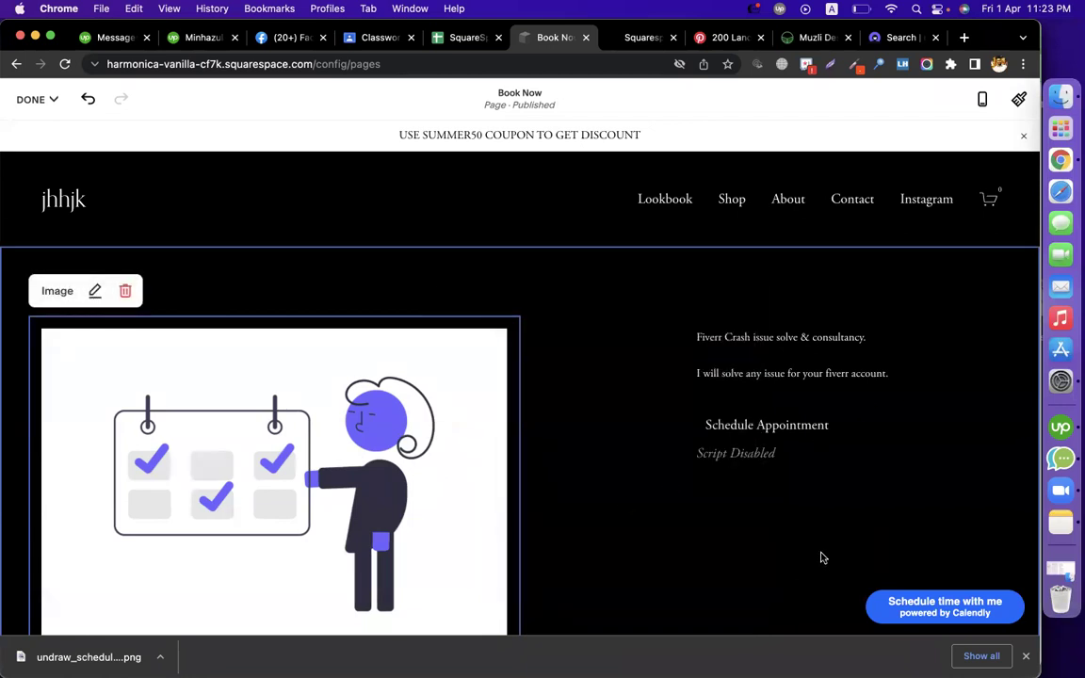
pyautogui.click(1026, 657)
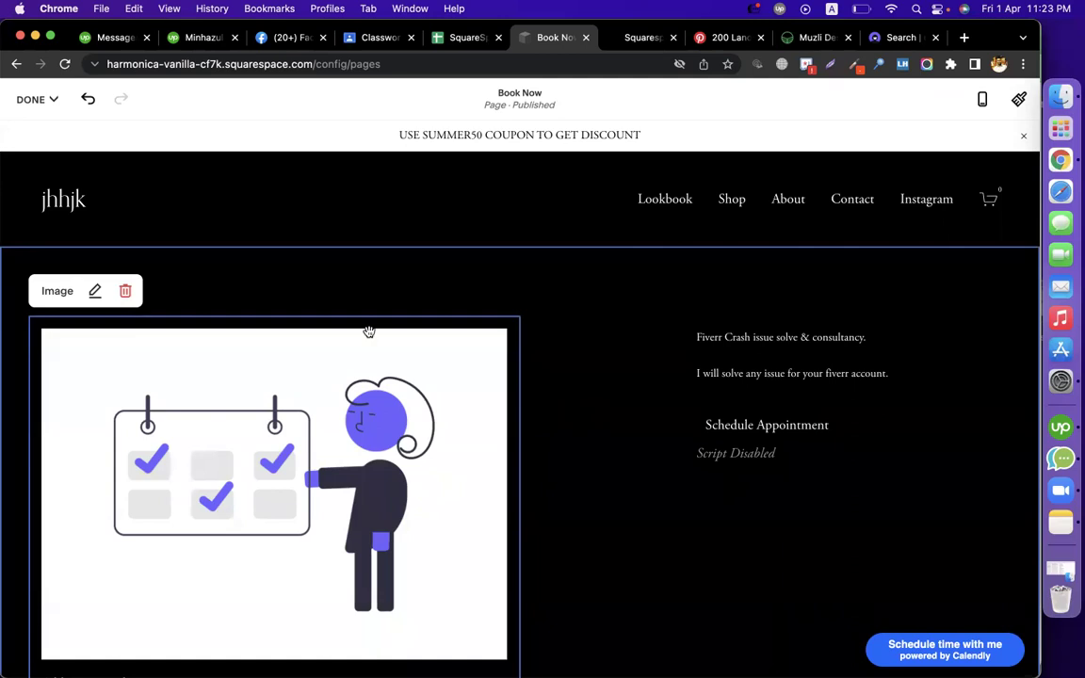
pyautogui.click(32, 99)
# Save the page, preview it full screen, and pick April 5 at 7:00pm for an appointment
pyautogui.click(34, 145)
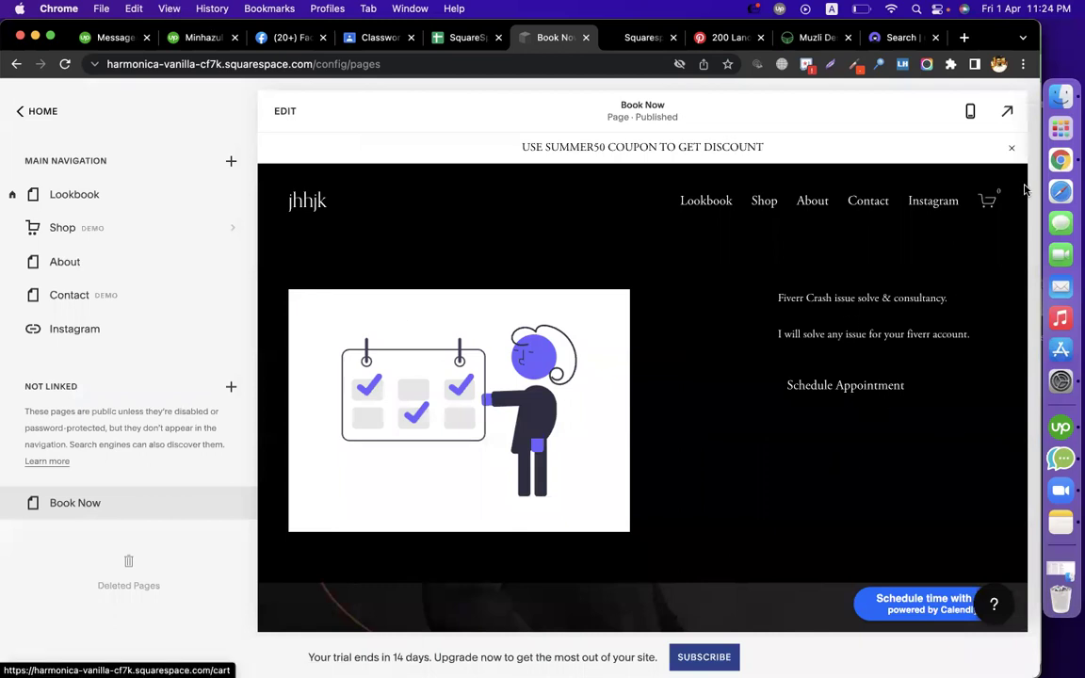
pyautogui.click(1006, 111)
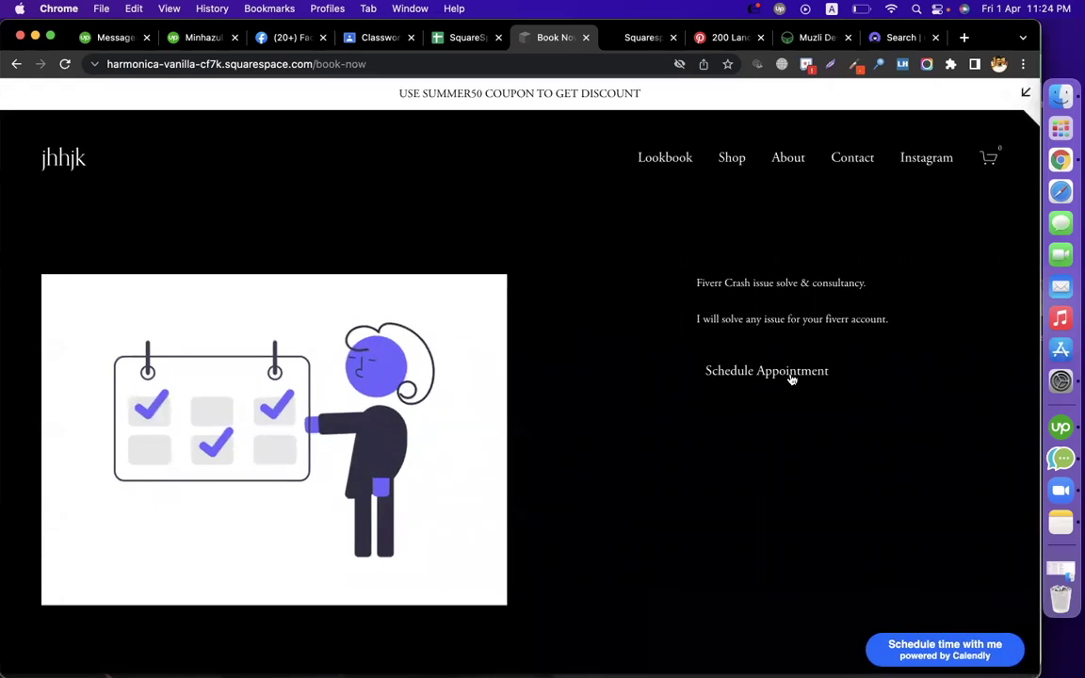
pyautogui.click(791, 373)
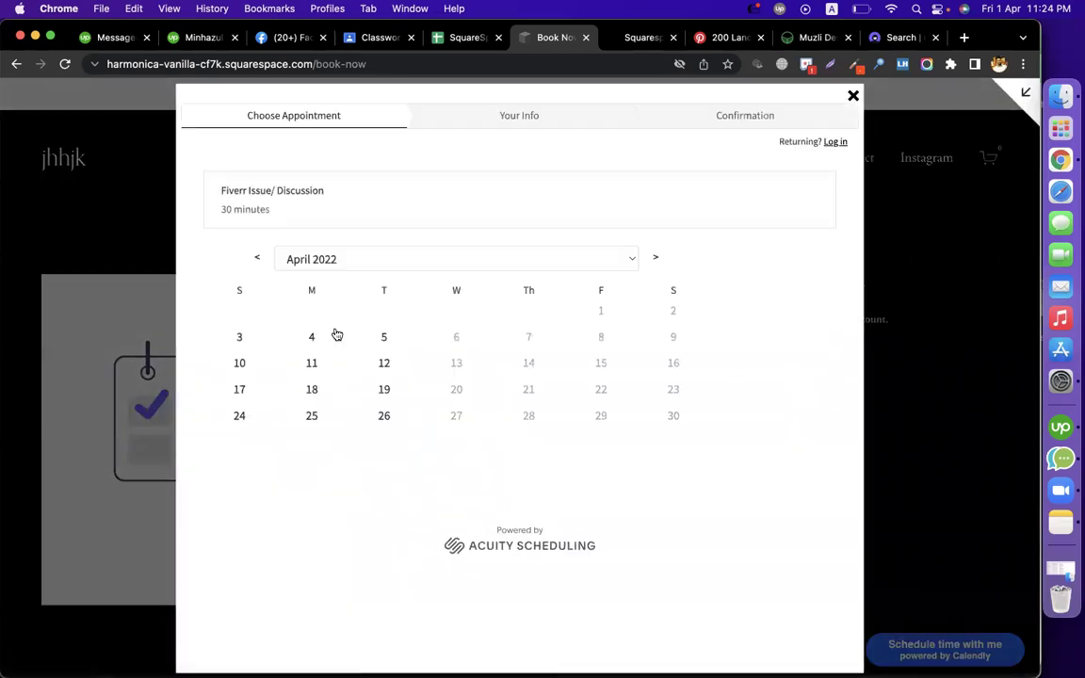
pyautogui.click(397, 338)
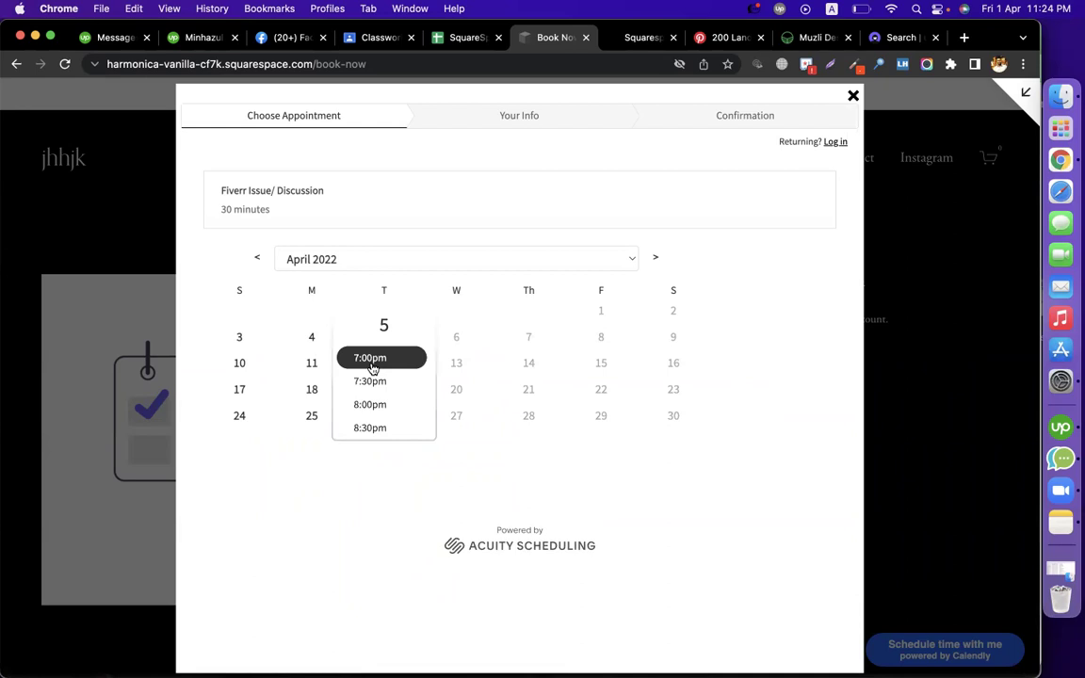
pyautogui.click(374, 368)
pyautogui.click(467, 358)
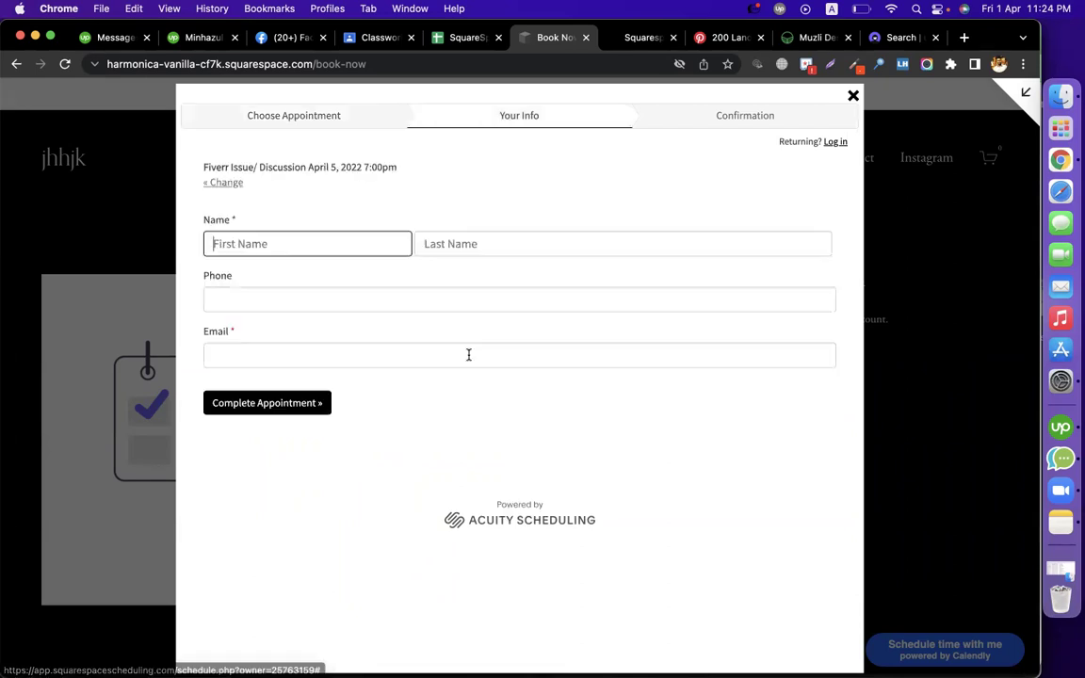
# Fill in test first name, last name, phone and e-mail, then complete the booking
pyautogui.click(281, 353)
pyautogui.click(499, 478)
pyautogui.click(285, 243)
pyautogui.write('mjkhjk')
pyautogui.press('Tab')
pyautogui.write('lkjklj')
pyautogui.press('Tab')
pyautogui.write('989080809')
pyautogui.press('Tab')
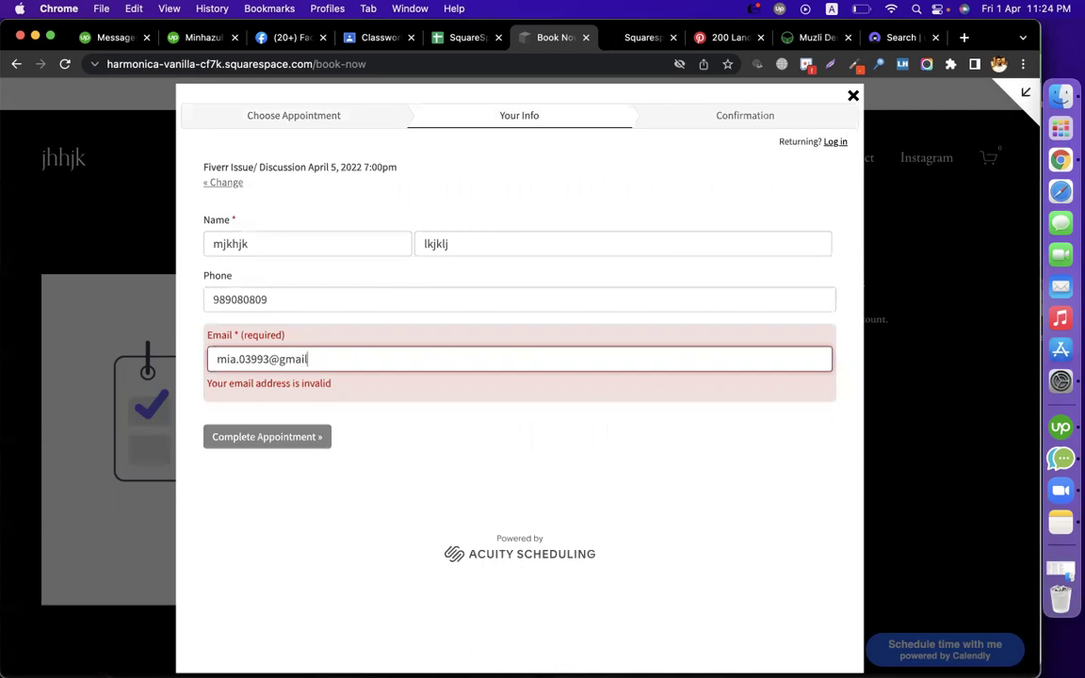
pyautogui.click(264, 462)
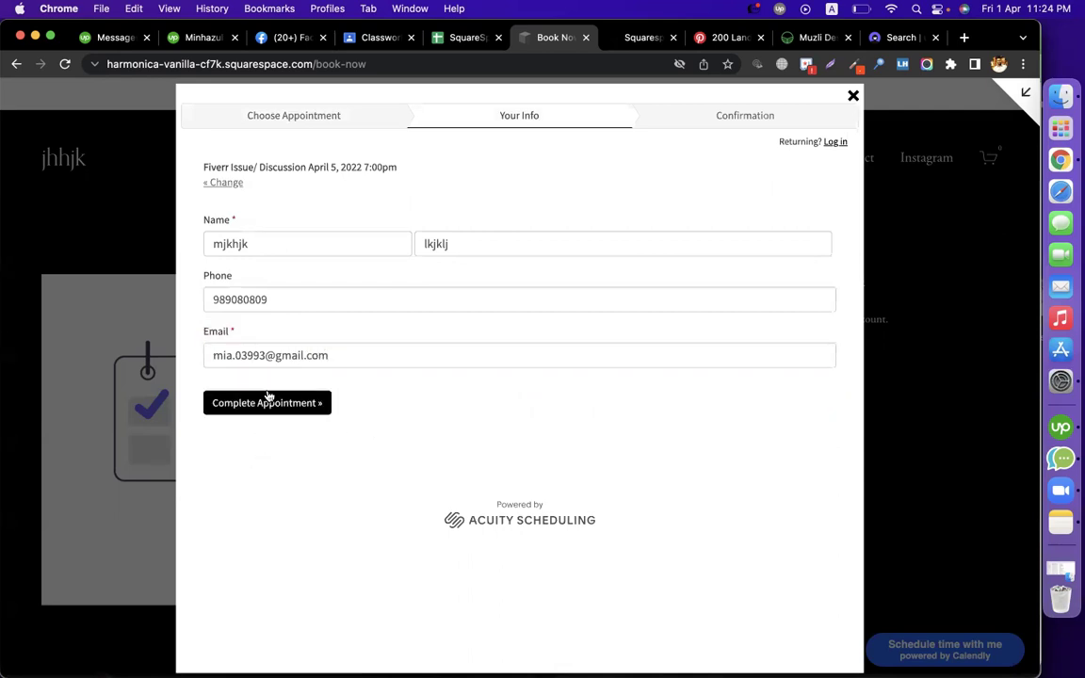
pyautogui.click(270, 403)
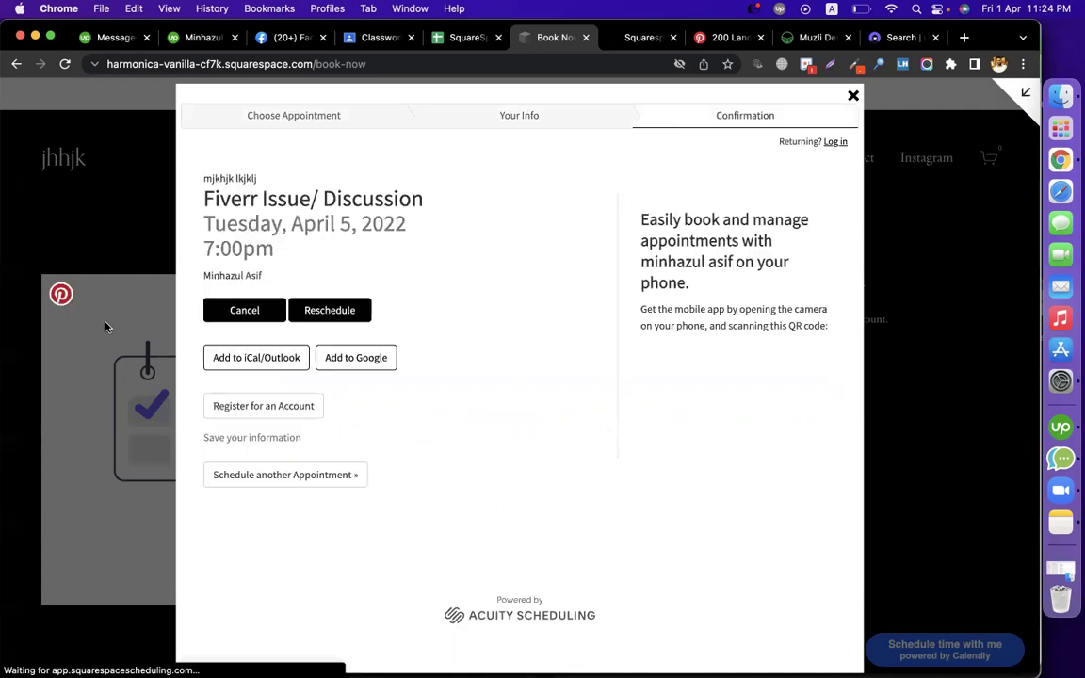
pyautogui.click(115, 241)
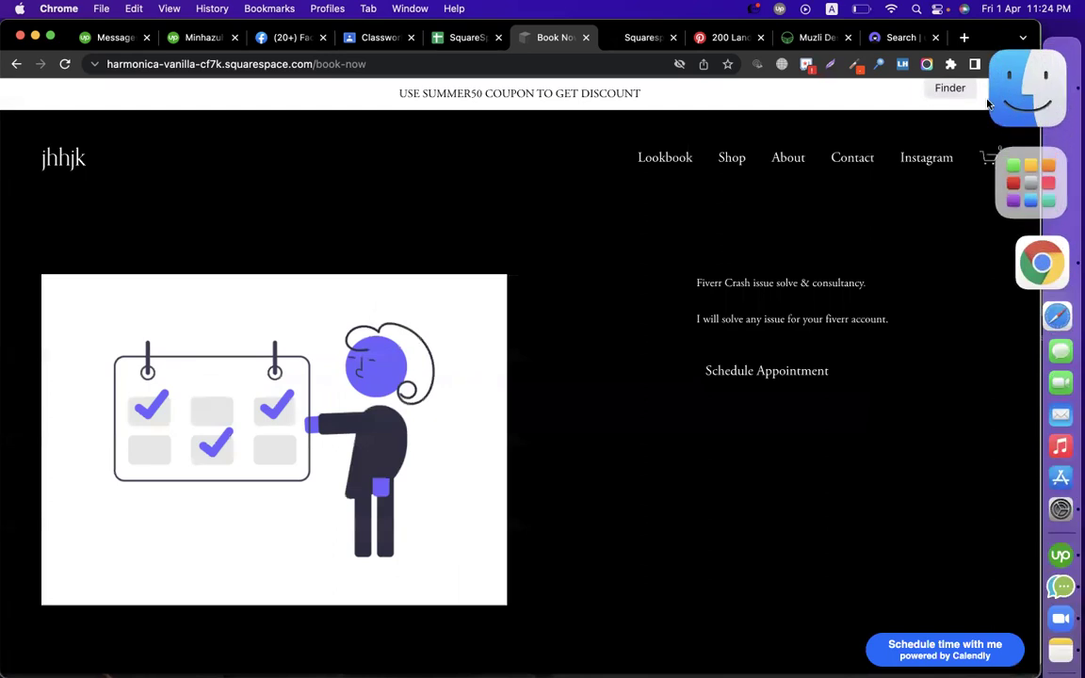
# Open Scheduling and view the March 27 appointments and the previous month
pyautogui.click(1025, 93)
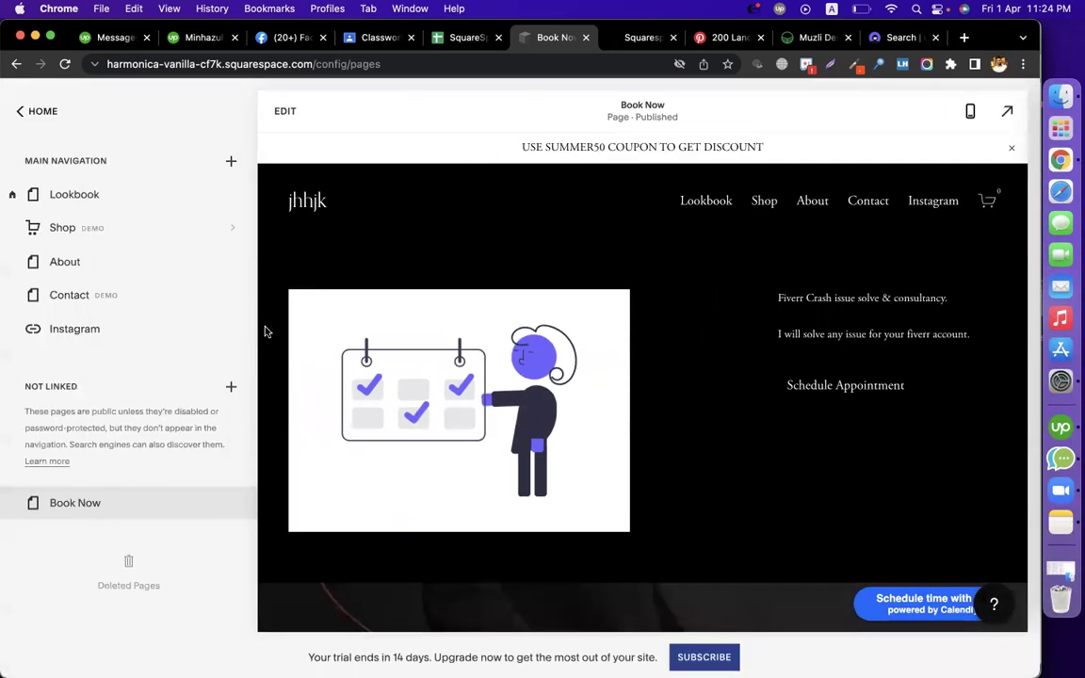
pyautogui.click(32, 111)
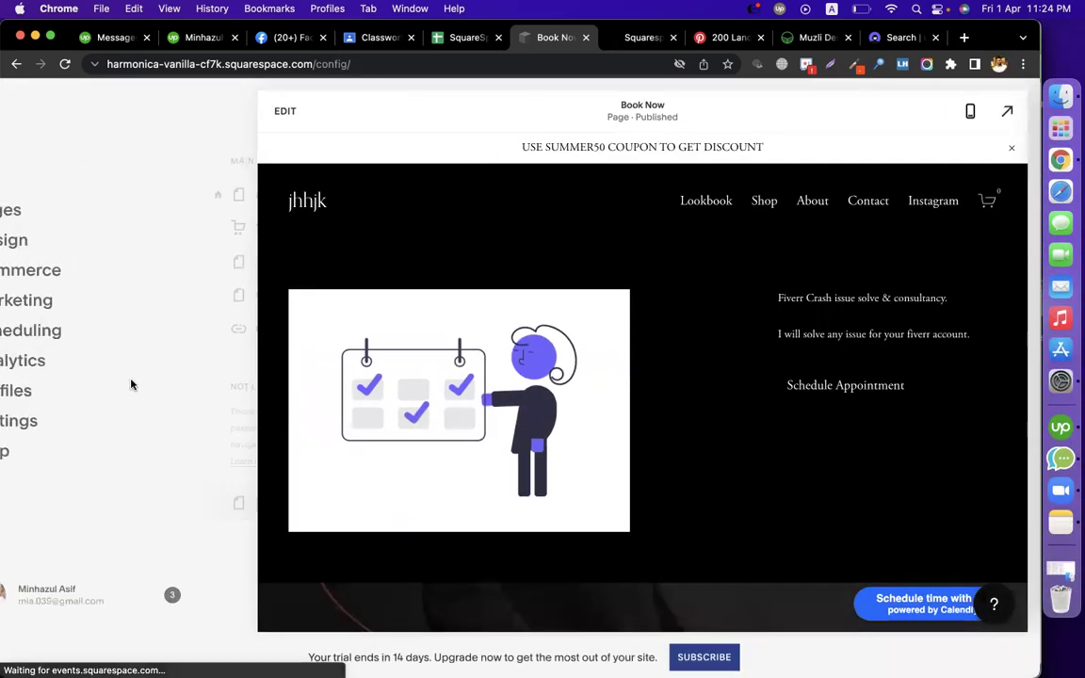
pyautogui.click(88, 330)
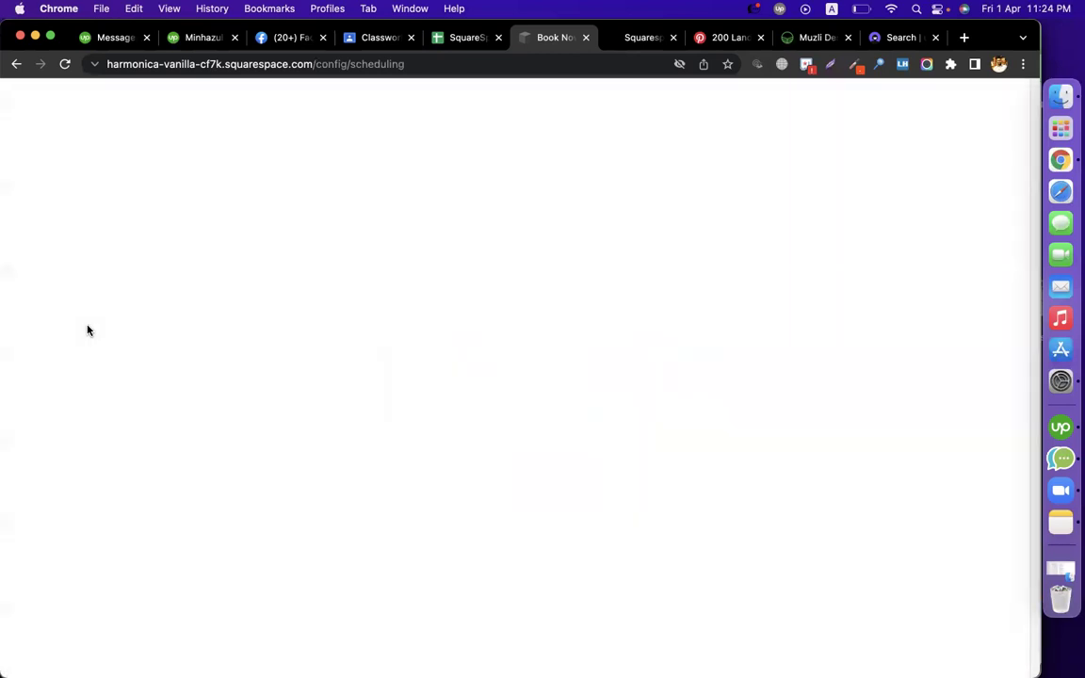
pyautogui.scroll(-1, 729, 445)
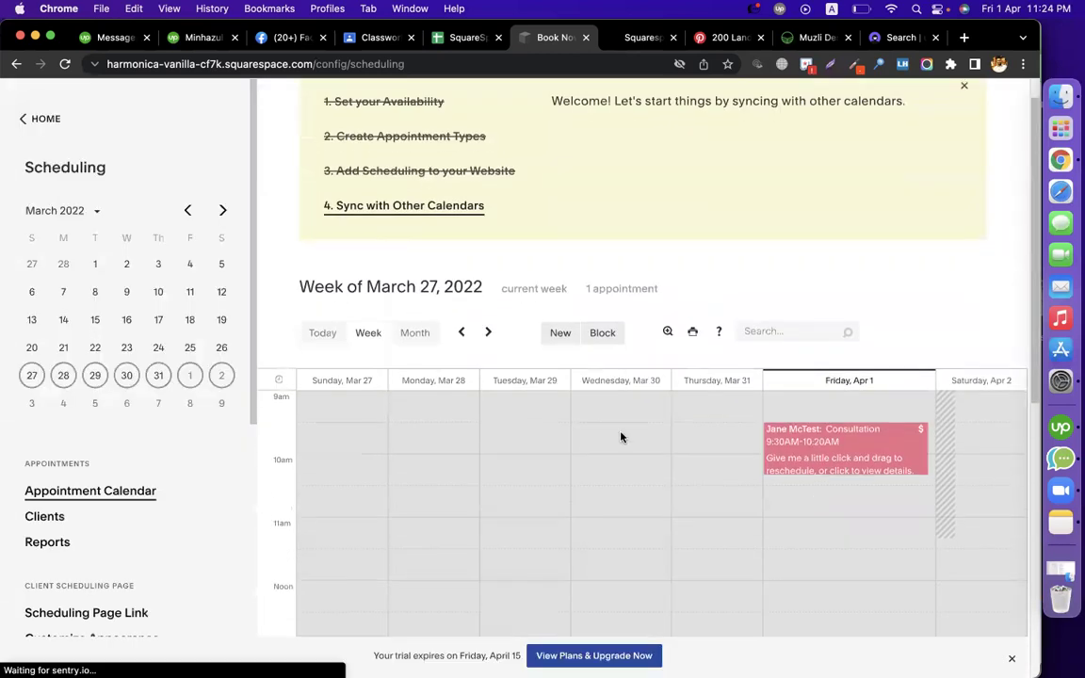
pyautogui.scroll(-5, 629, 414)
pyautogui.scroll(4, 630, 412)
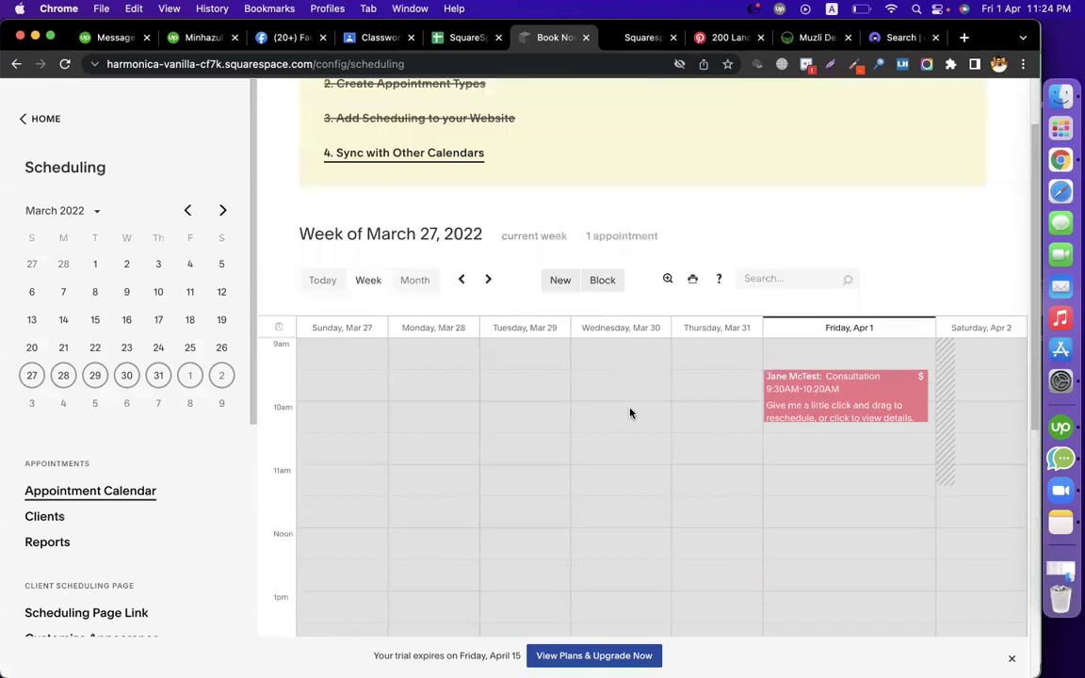
pyautogui.click(28, 375)
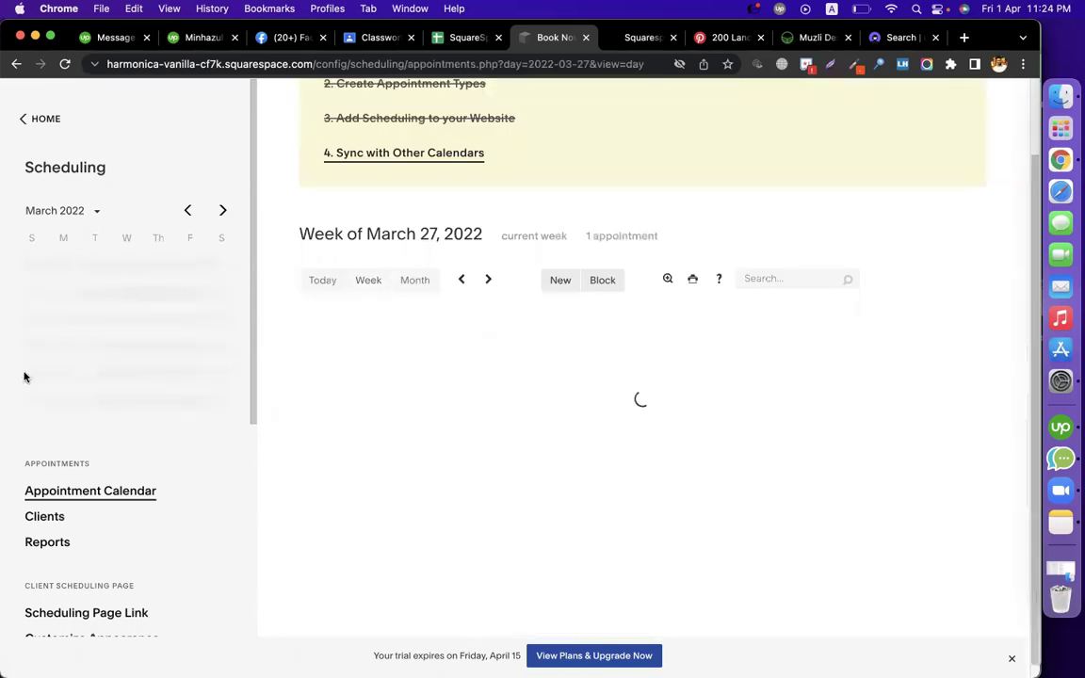
pyautogui.click(187, 210)
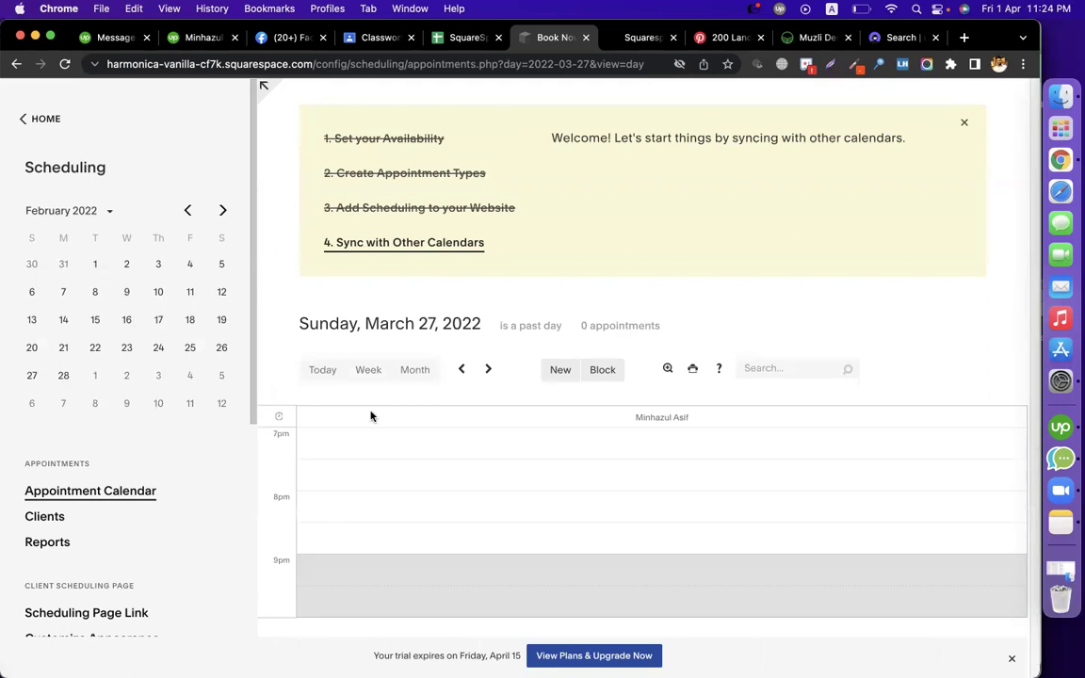
# Check the clients list, then open Reports and view the April 2022 revenue report
pyautogui.click(56, 518)
pyautogui.scroll(-2, 484, 353)
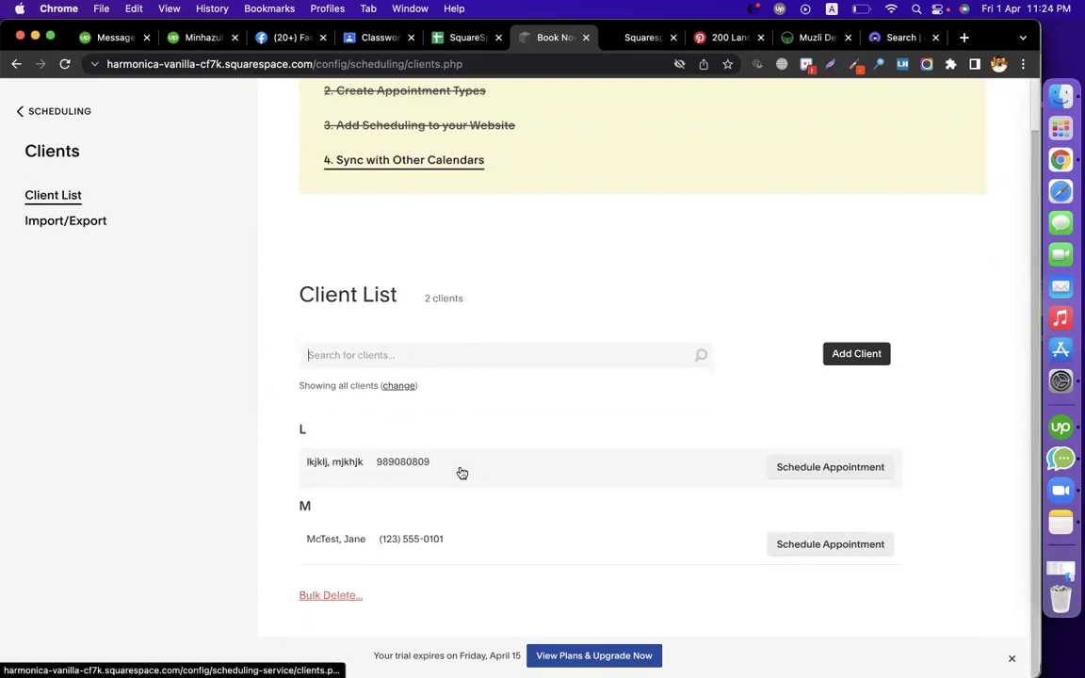
pyautogui.click(54, 112)
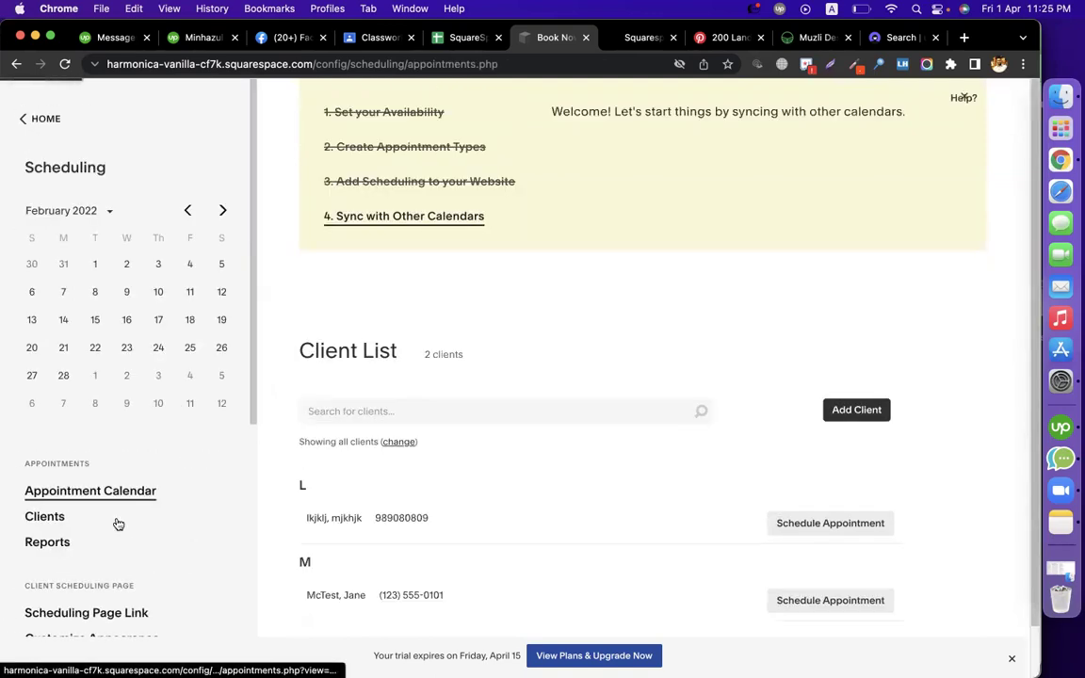
pyautogui.click(47, 542)
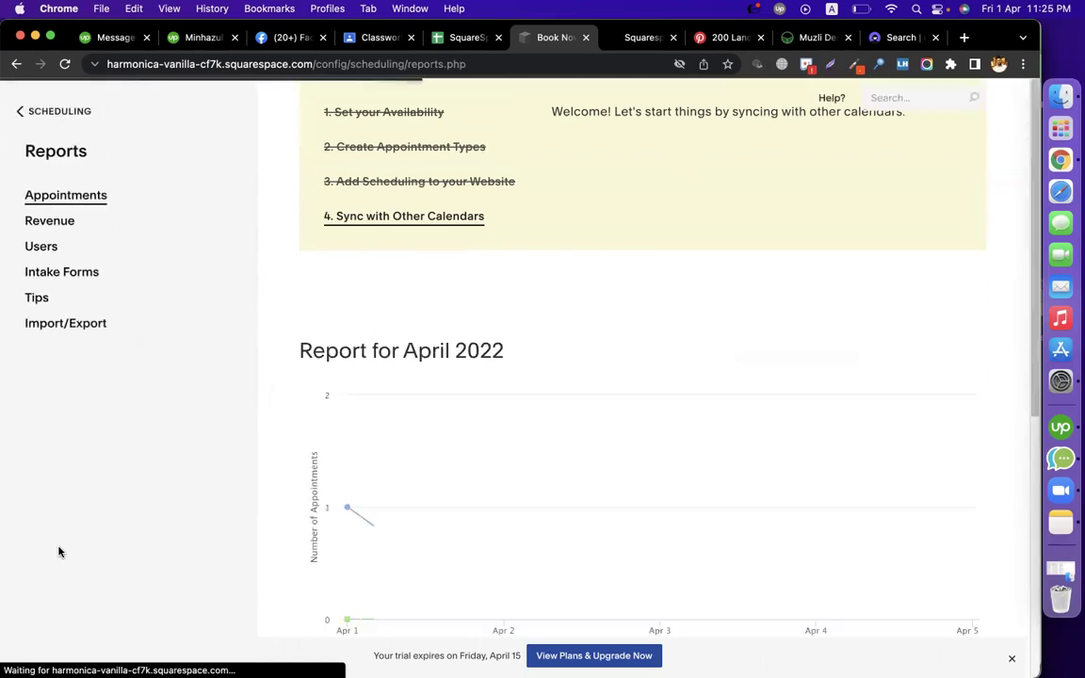
pyautogui.scroll(-5, 649, 461)
pyautogui.scroll(-2, 650, 461)
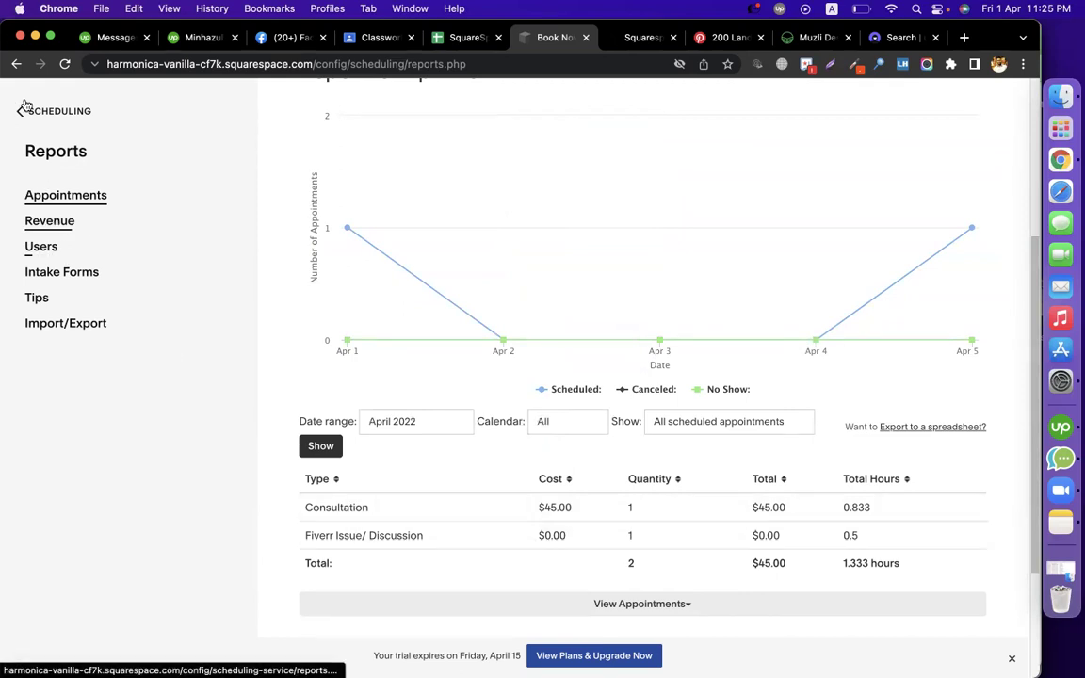
pyautogui.click(52, 221)
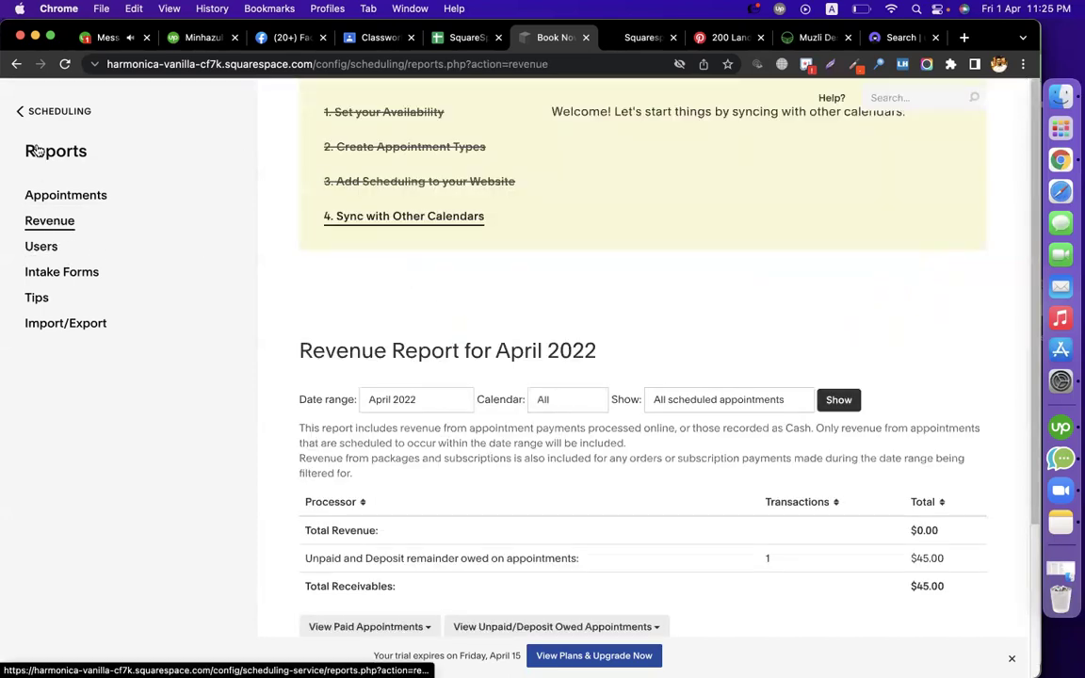
# Advance the appointment calendar to Monday March 28 and glance at the client list
pyautogui.click(28, 111)
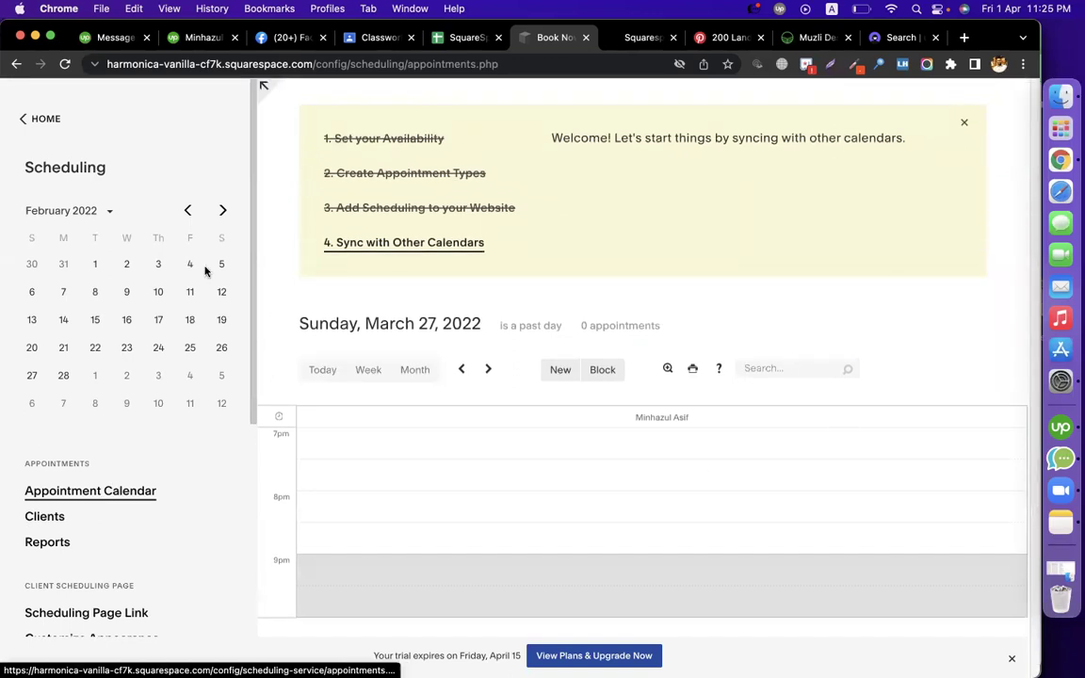
pyautogui.click(486, 370)
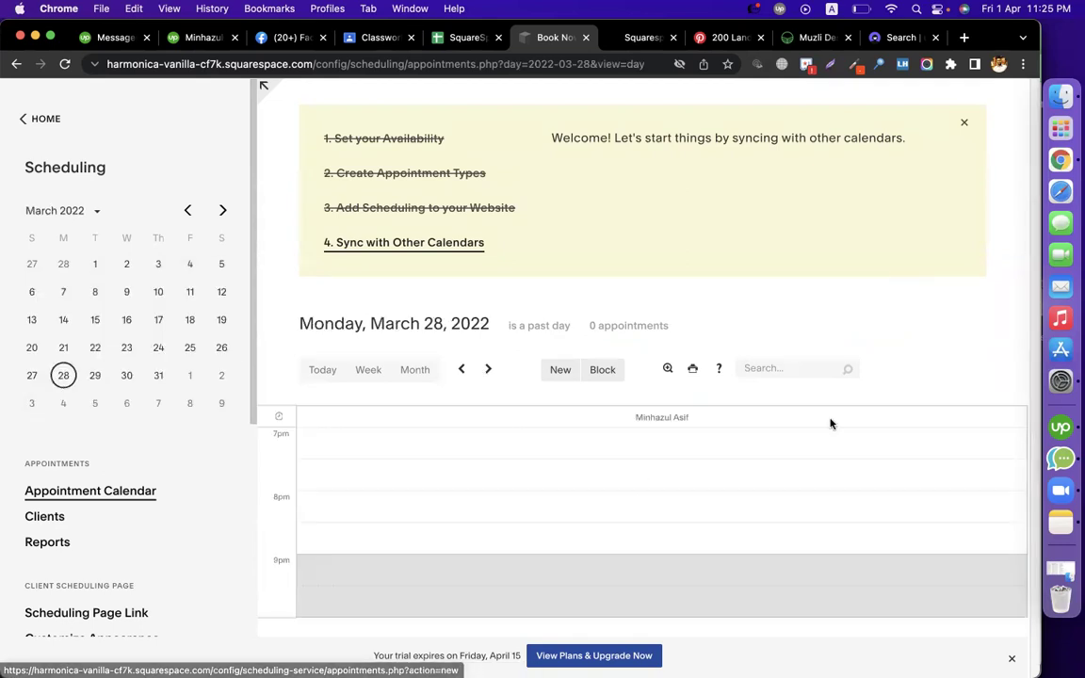
pyautogui.click(64, 517)
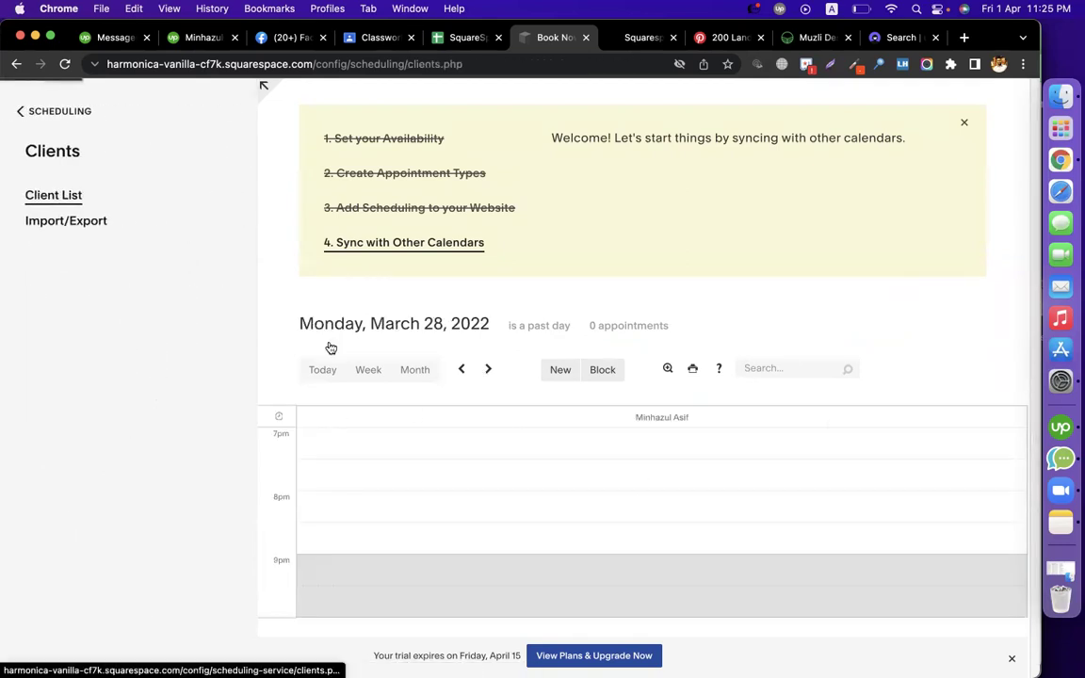
pyautogui.click(23, 113)
# Fill cells B39 and B43:B45 of the Course Contents sheet with gray
pyautogui.click(452, 39)
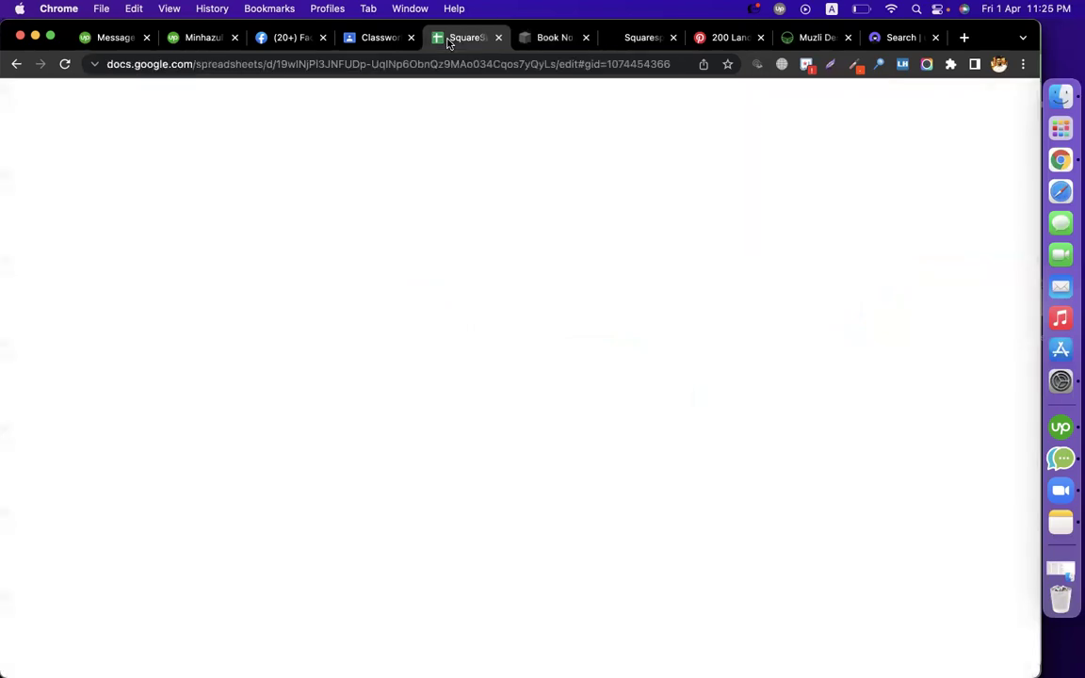
pyautogui.click(64, 662)
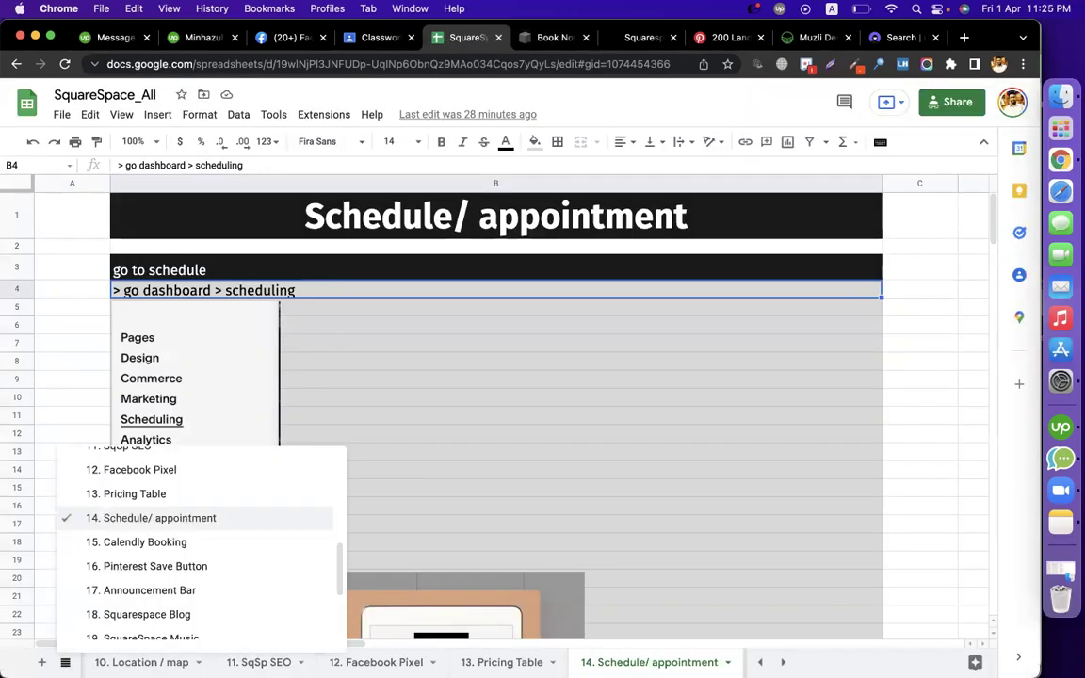
pyautogui.scroll(8, 141, 489)
pyautogui.click(134, 462)
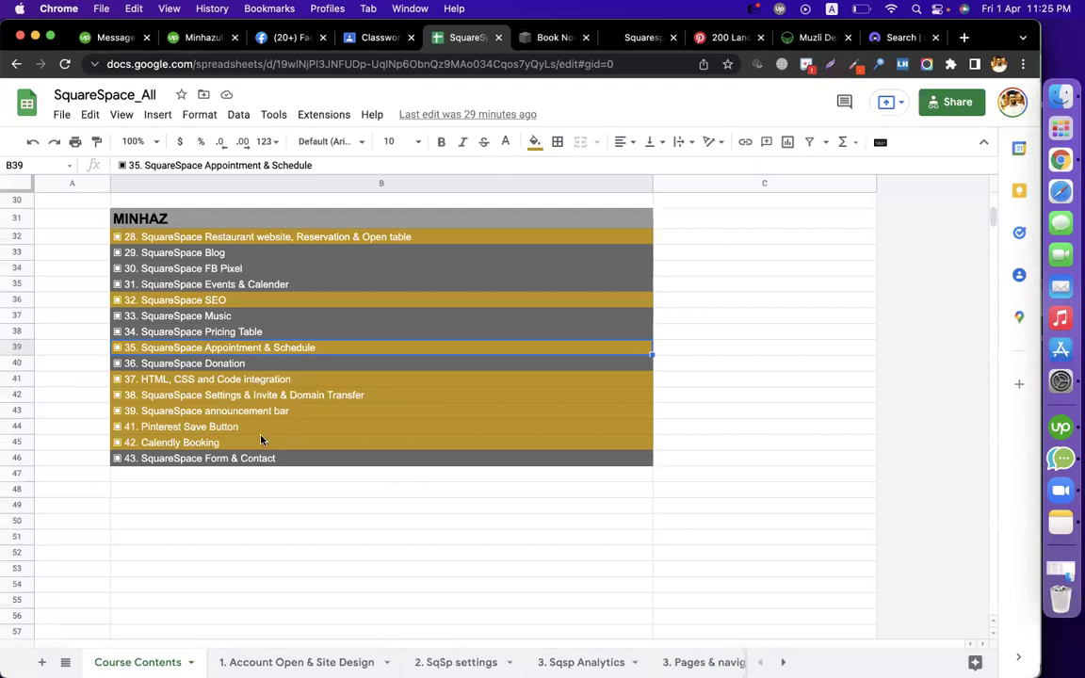
pyautogui.moveTo(257, 446); pyautogui.dragTo(251, 416)
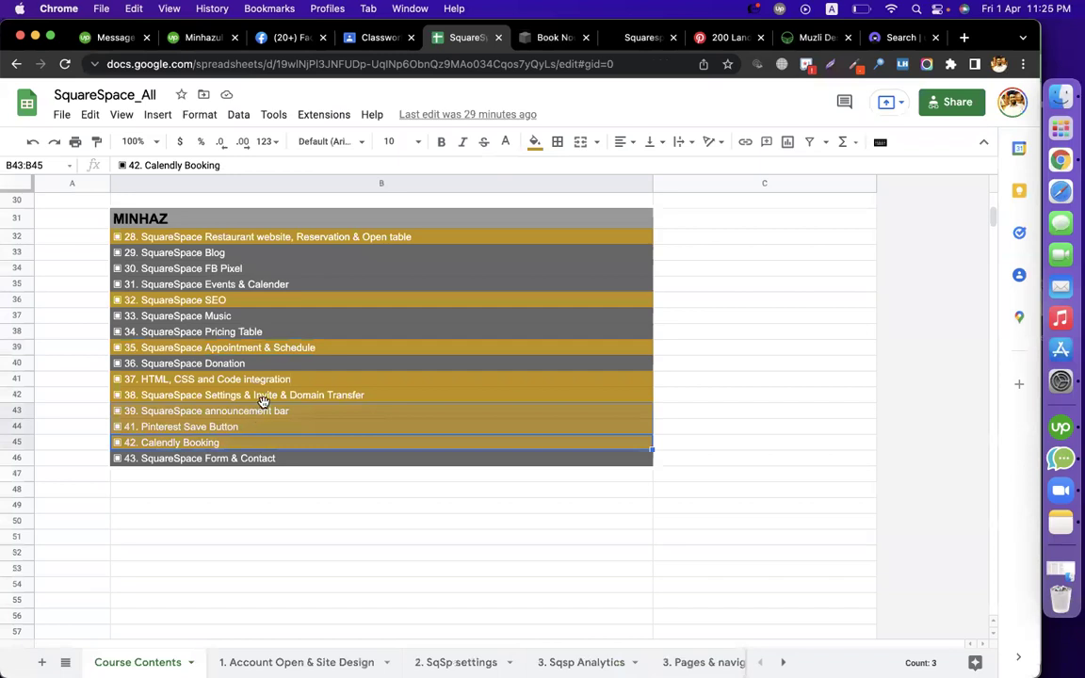
pyautogui.keyDown('super'); pyautogui.click(229, 348); pyautogui.keyUp('super')
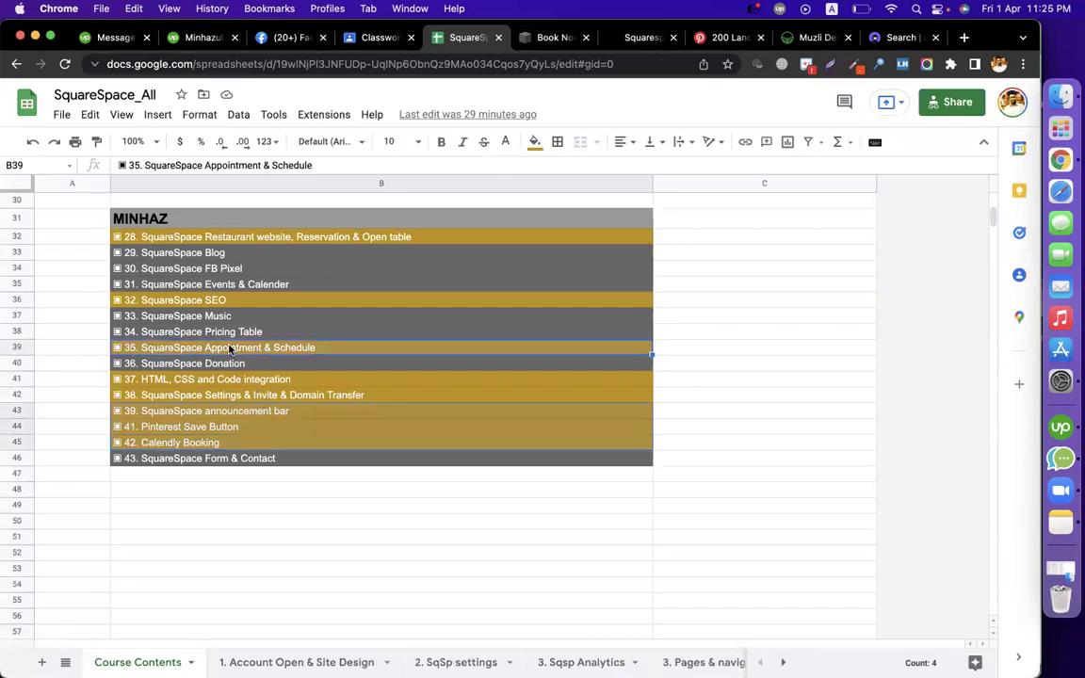
pyautogui.click(534, 142)
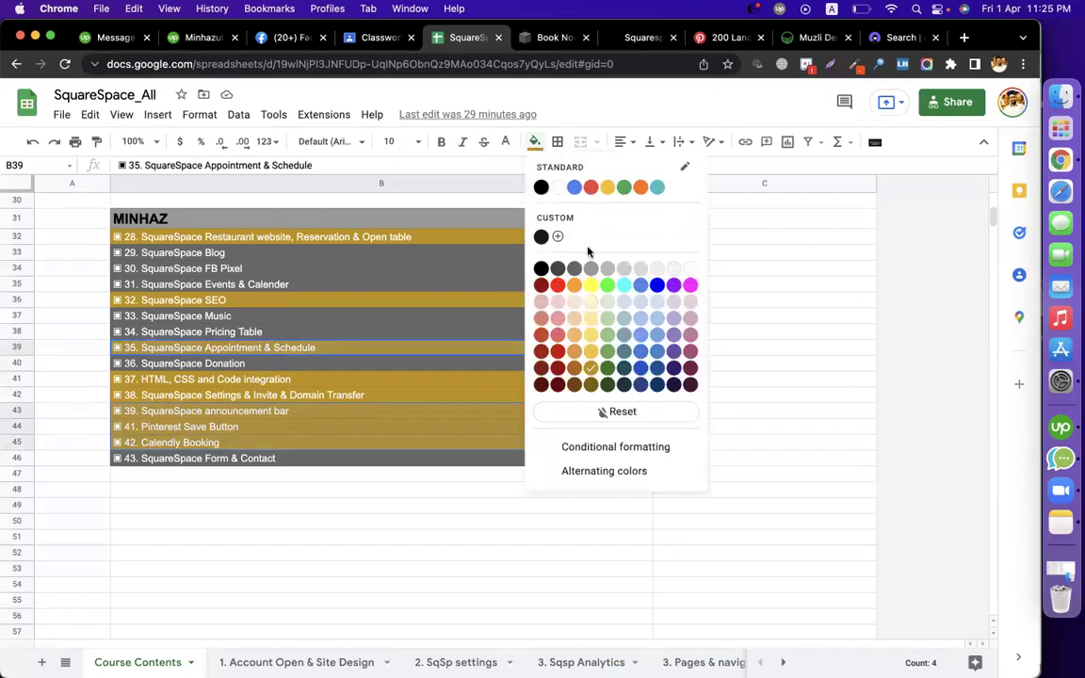
pyautogui.click(574, 268)
pyautogui.click(763, 362)
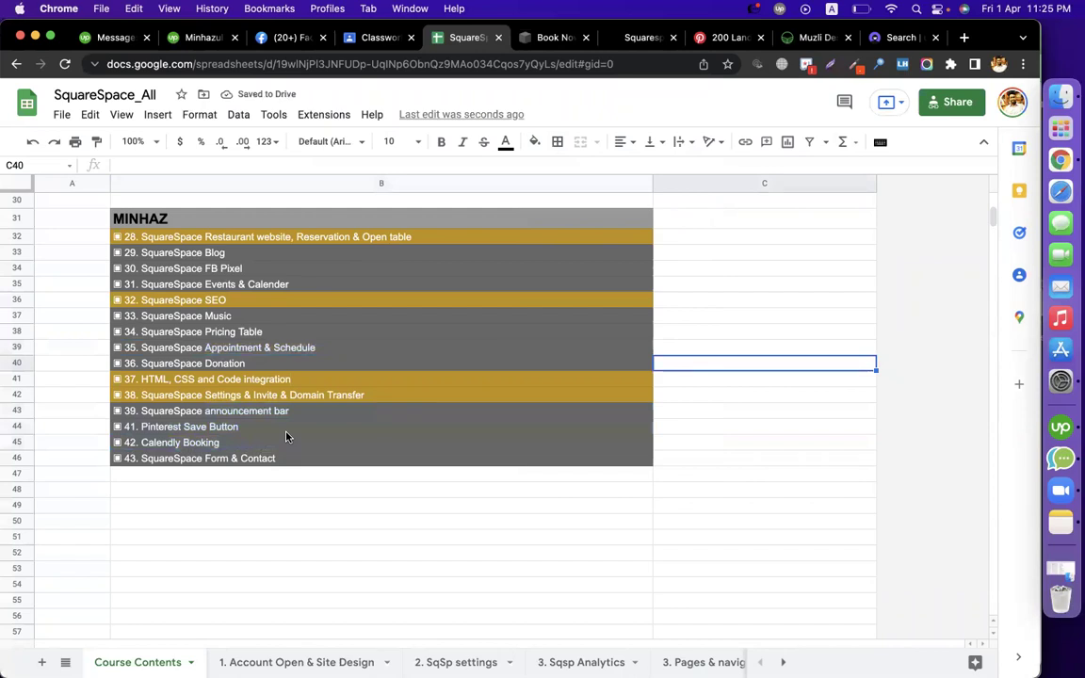
# Check the Settings & Invite & Domain Transfer topic, then return to Squarespace's main menu
pyautogui.click(256, 398)
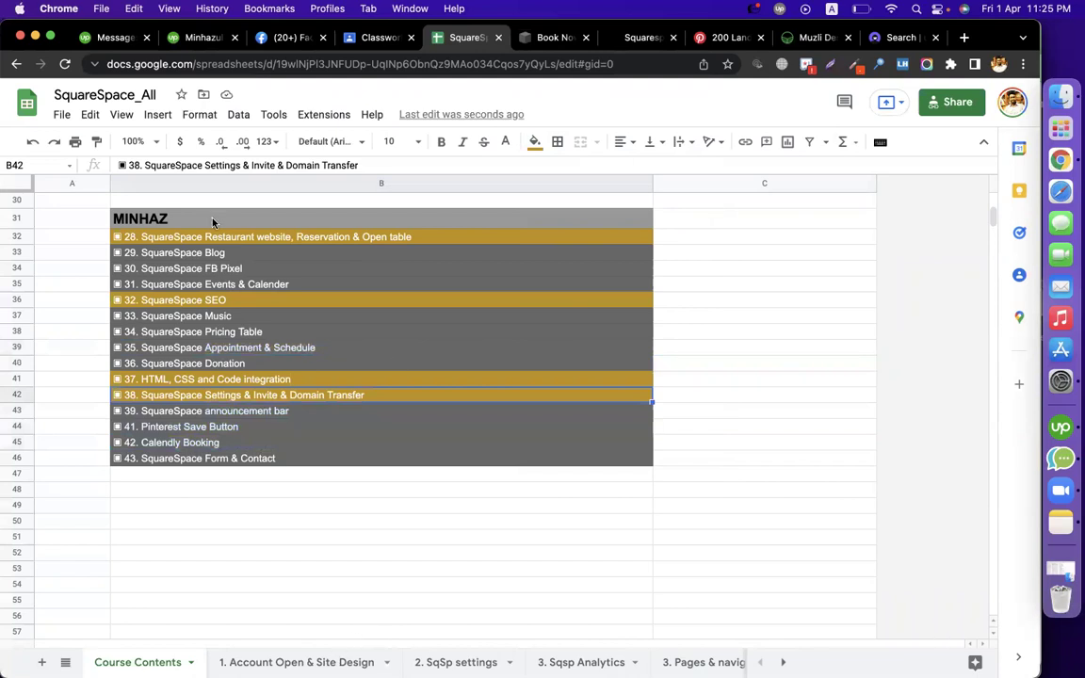
pyautogui.click(106, 38)
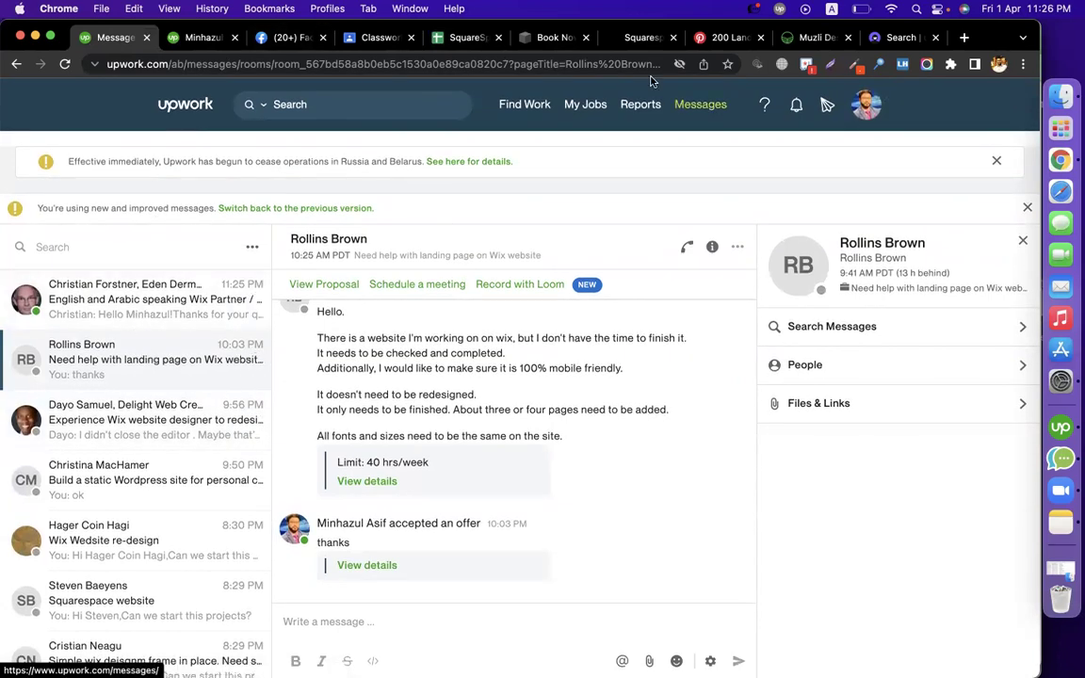
pyautogui.click(551, 38)
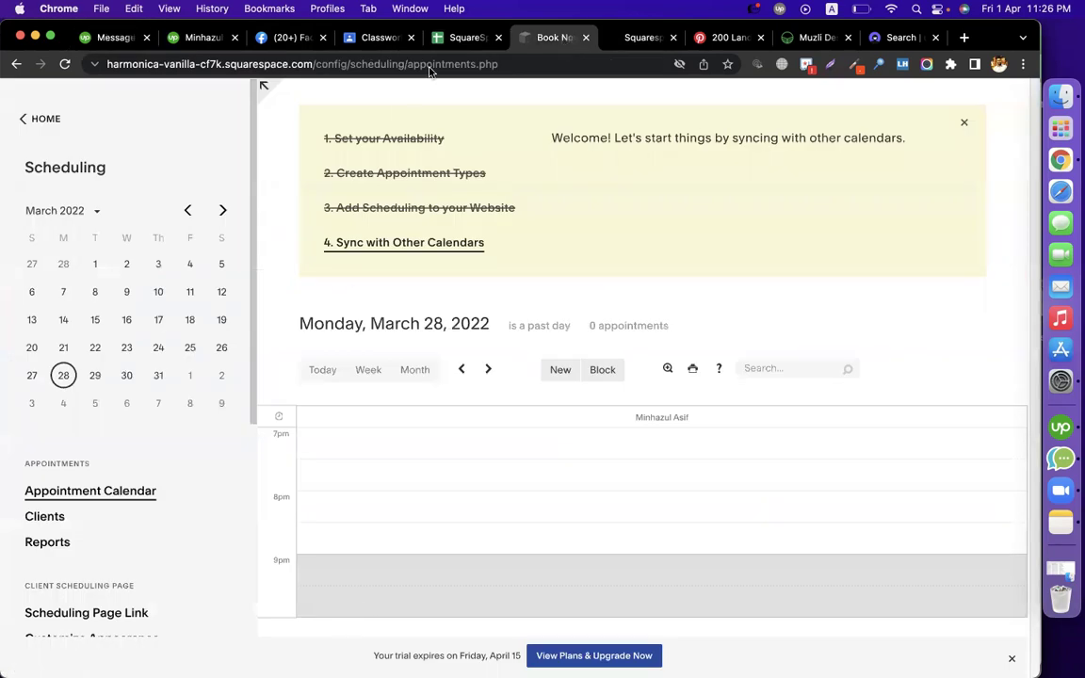
pyautogui.click(462, 39)
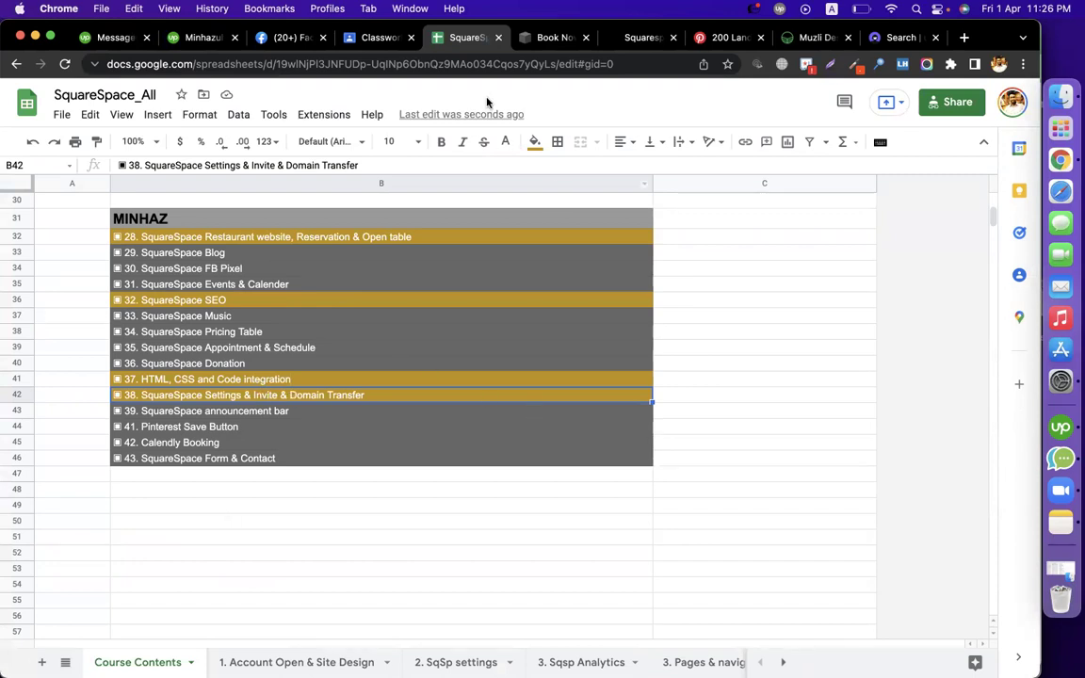
pyautogui.click(554, 40)
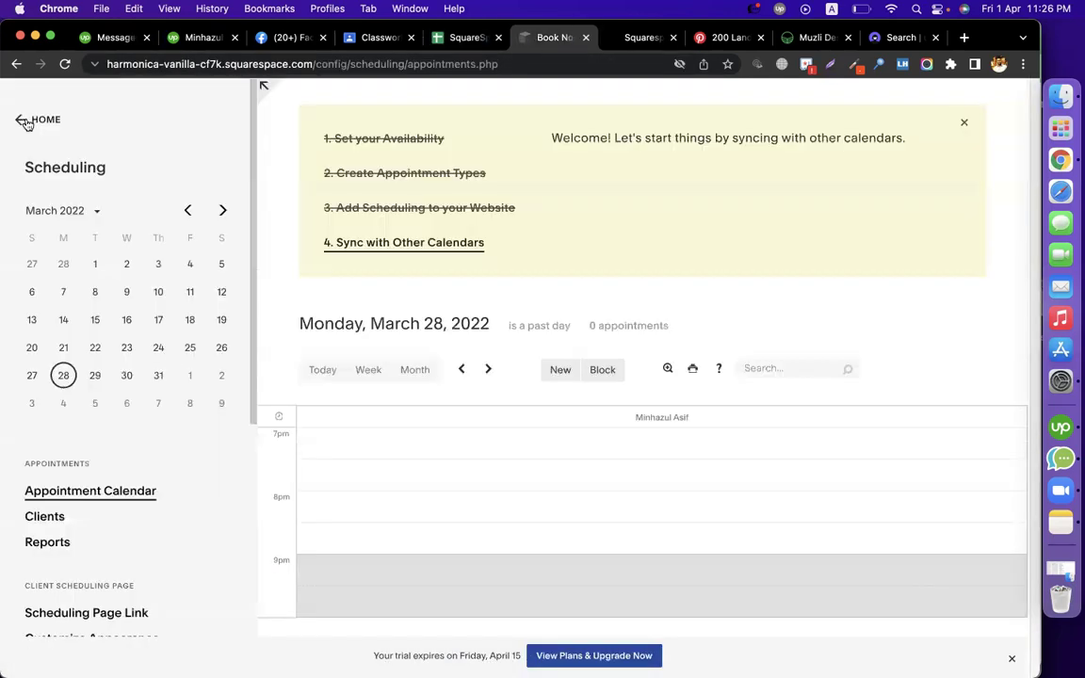
pyautogui.click(27, 119)
# From Settings > Permissions, invite a contributor by name and e-mail with Administrator access
pyautogui.click(55, 421)
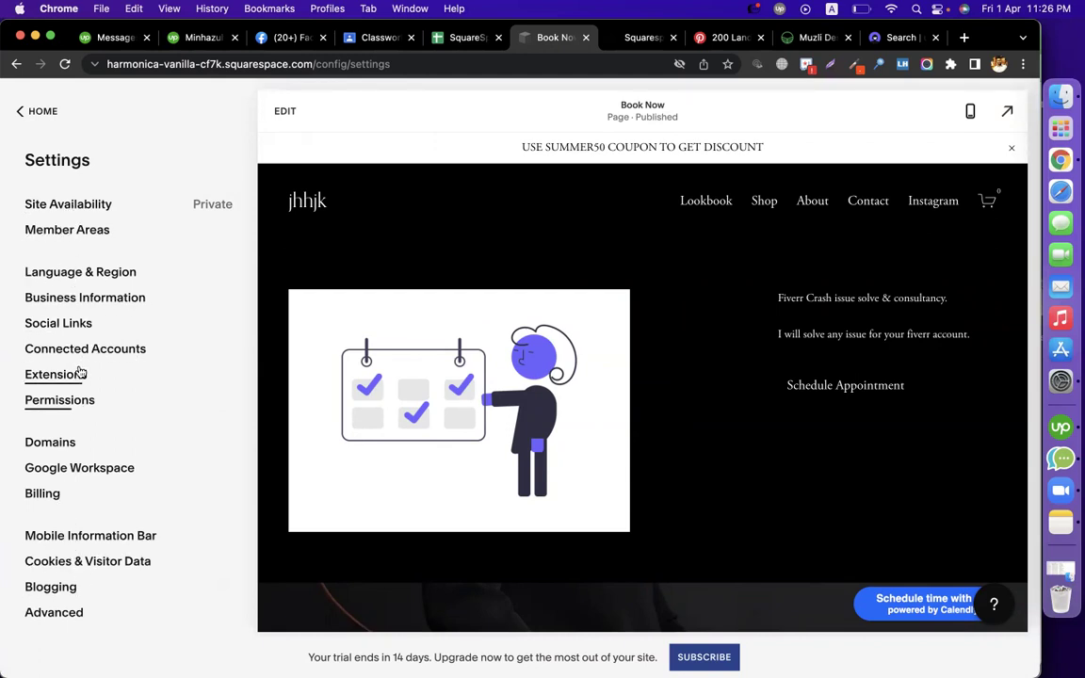
pyautogui.click(59, 400)
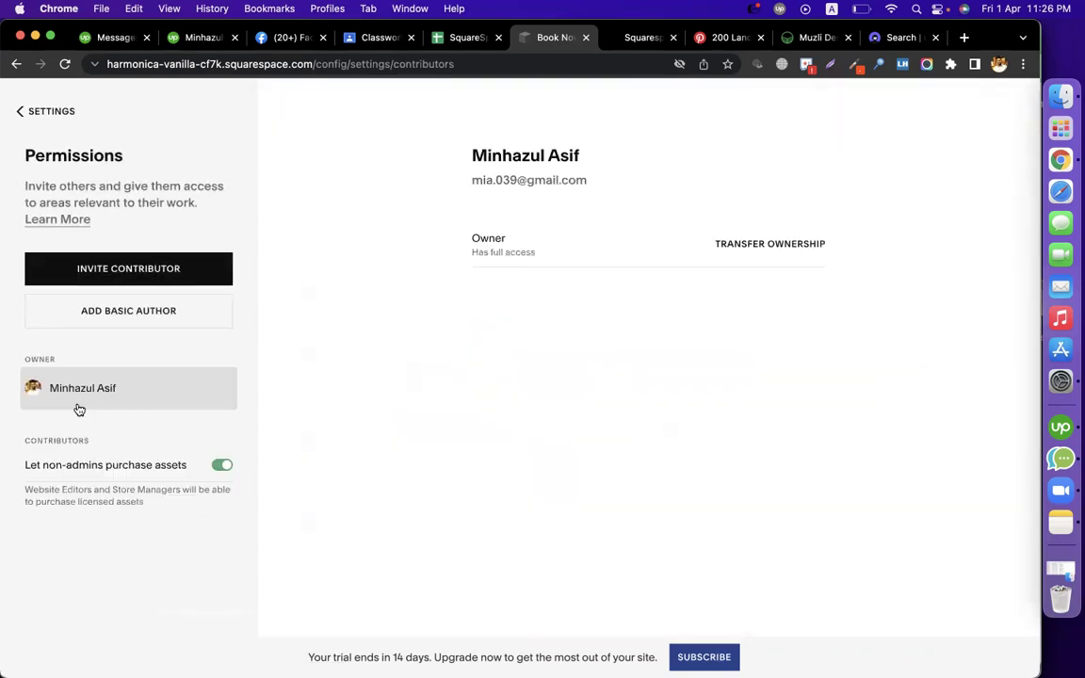
pyautogui.click(156, 275)
pyautogui.click(449, 284)
pyautogui.write('minhaz')
pyautogui.click(460, 318)
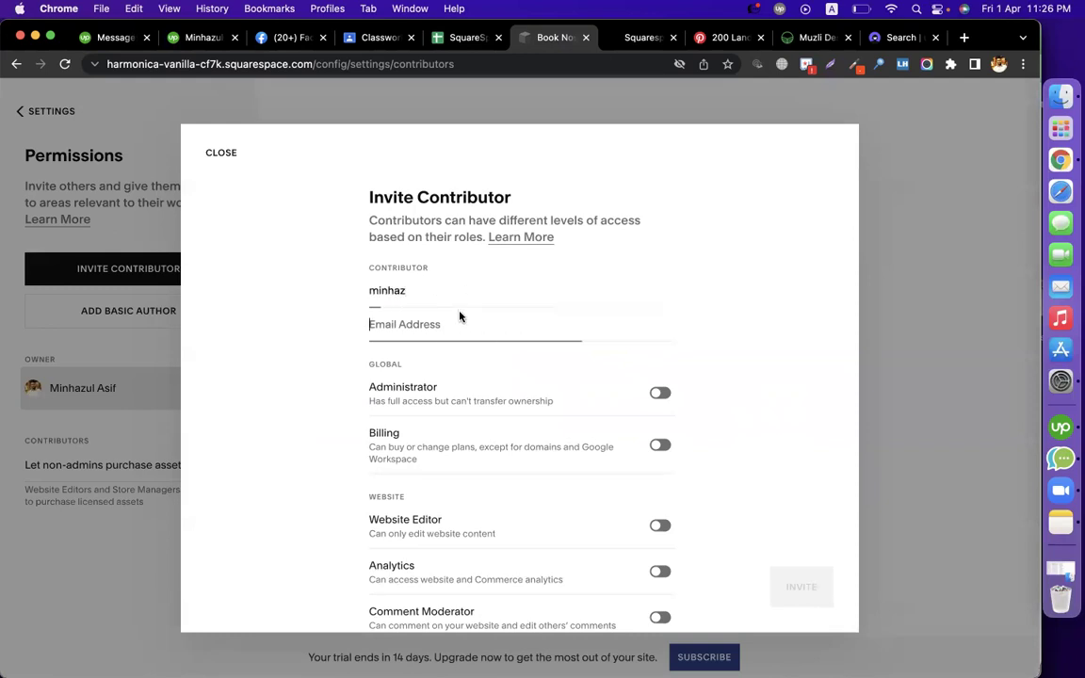
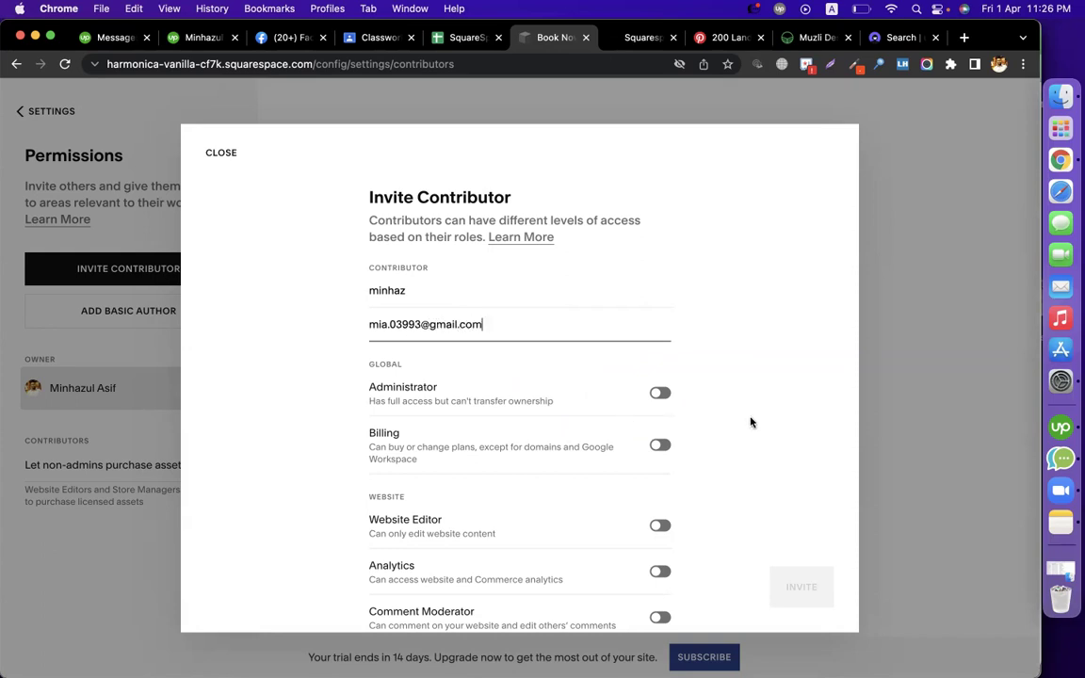
pyautogui.scroll(-5, 781, 436)
pyautogui.scroll(5, 781, 436)
pyautogui.click(663, 393)
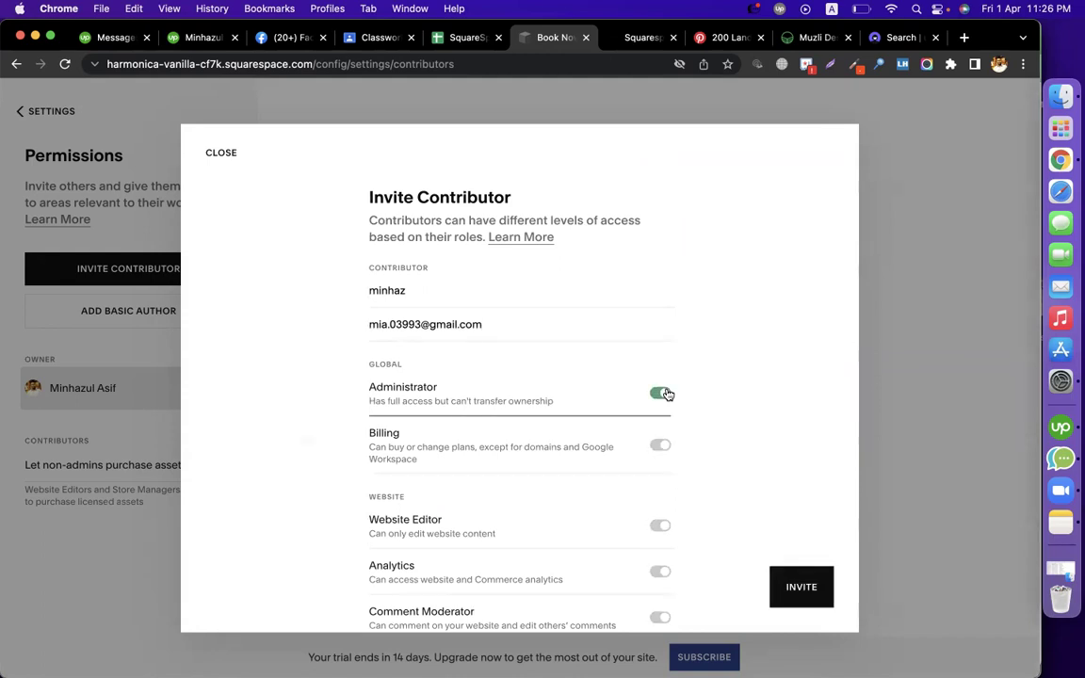
pyautogui.scroll(-1, 751, 424)
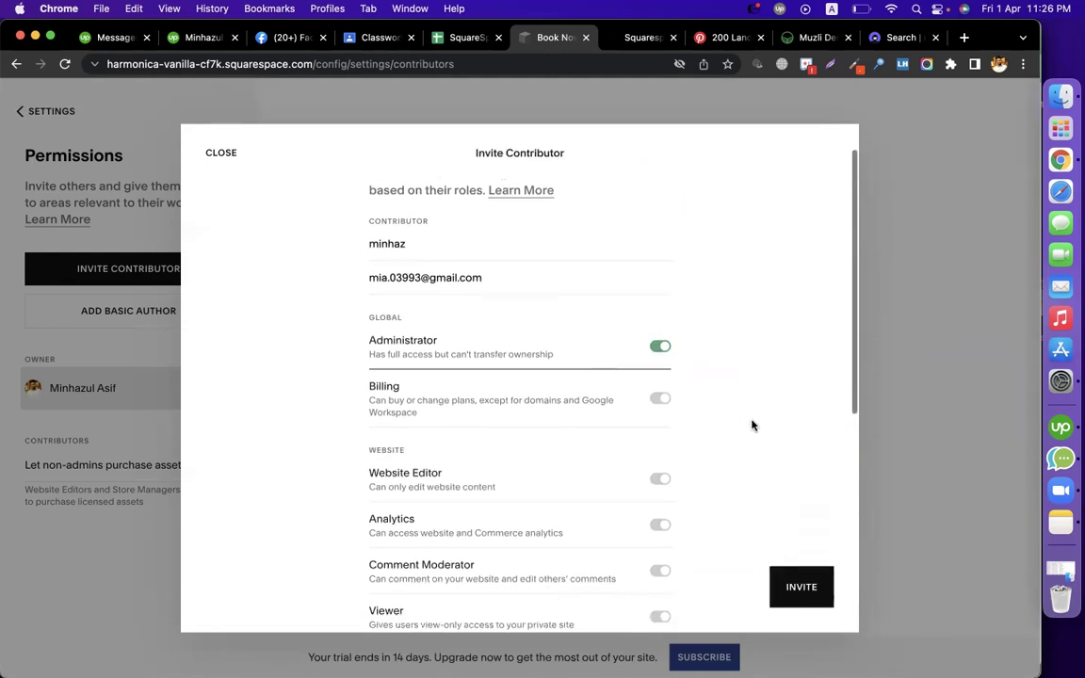
pyautogui.click(797, 587)
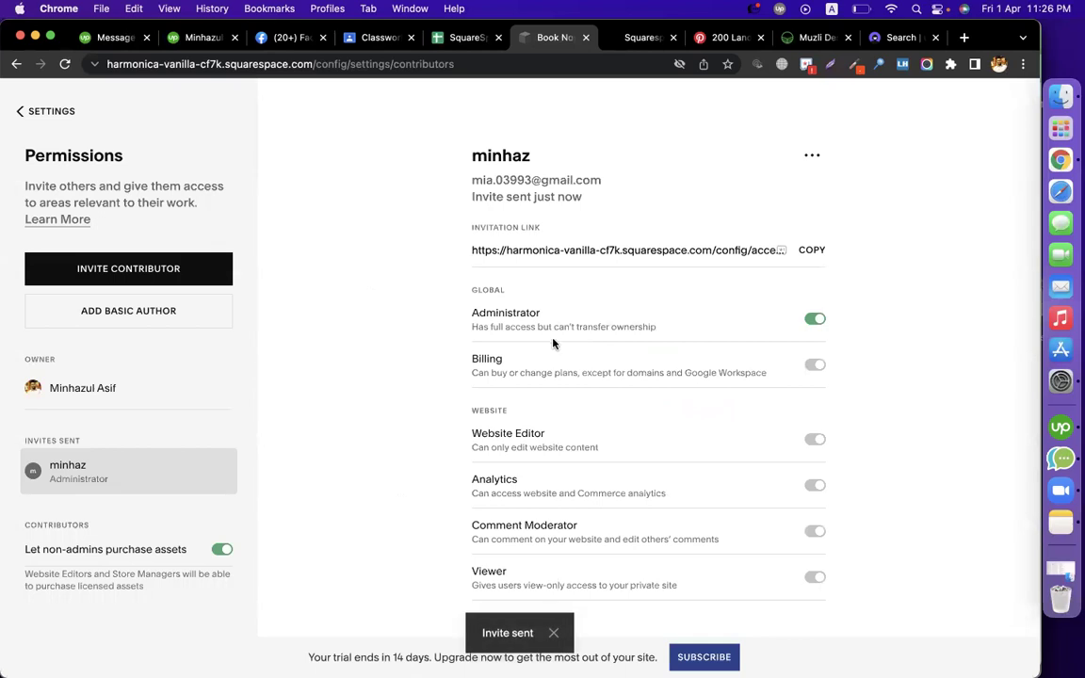
pyautogui.click(998, 64)
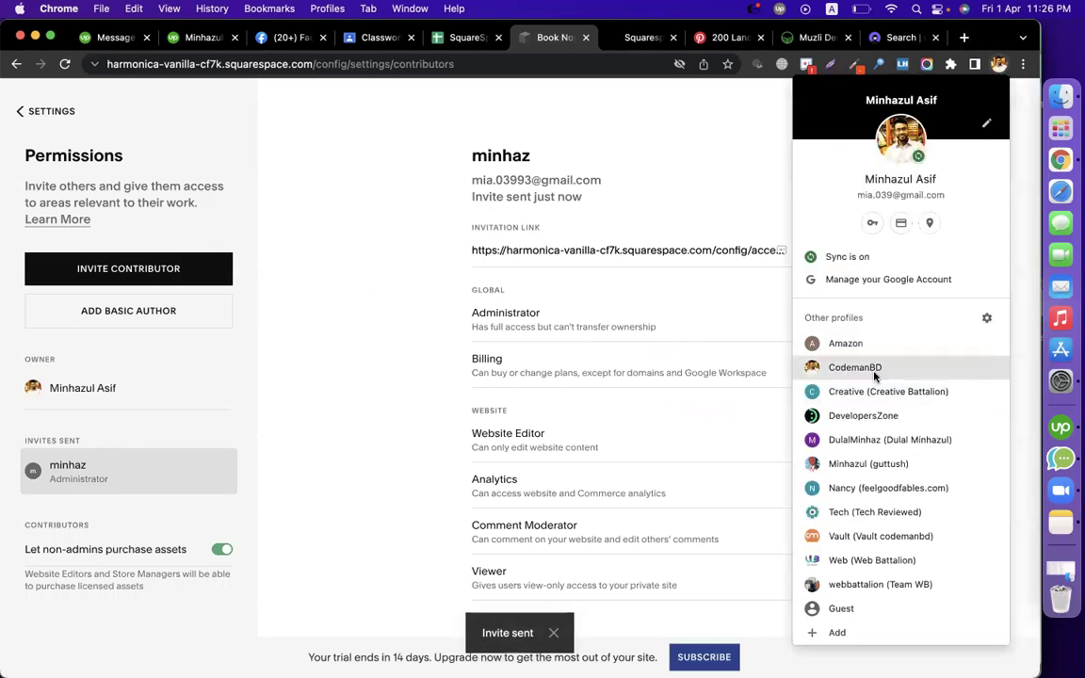
# In another browser profile, open the Squarespace invitation email in Gmail and follow its link
pyautogui.click(848, 367)
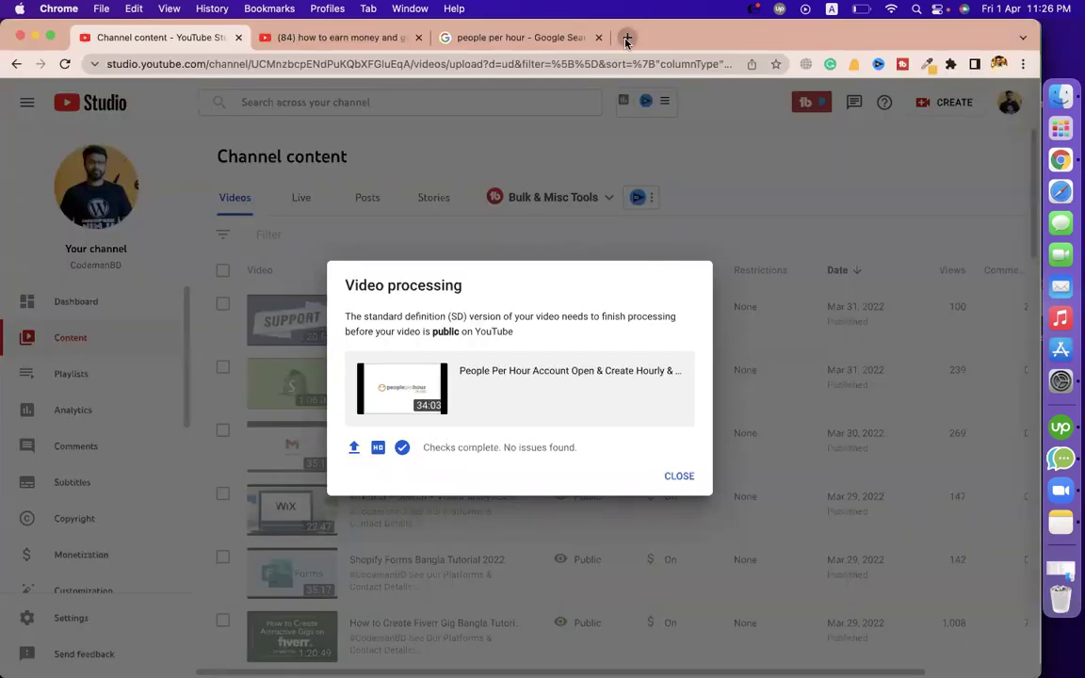
pyautogui.click(626, 37)
pyautogui.write('gmail')
pyautogui.press('Return')
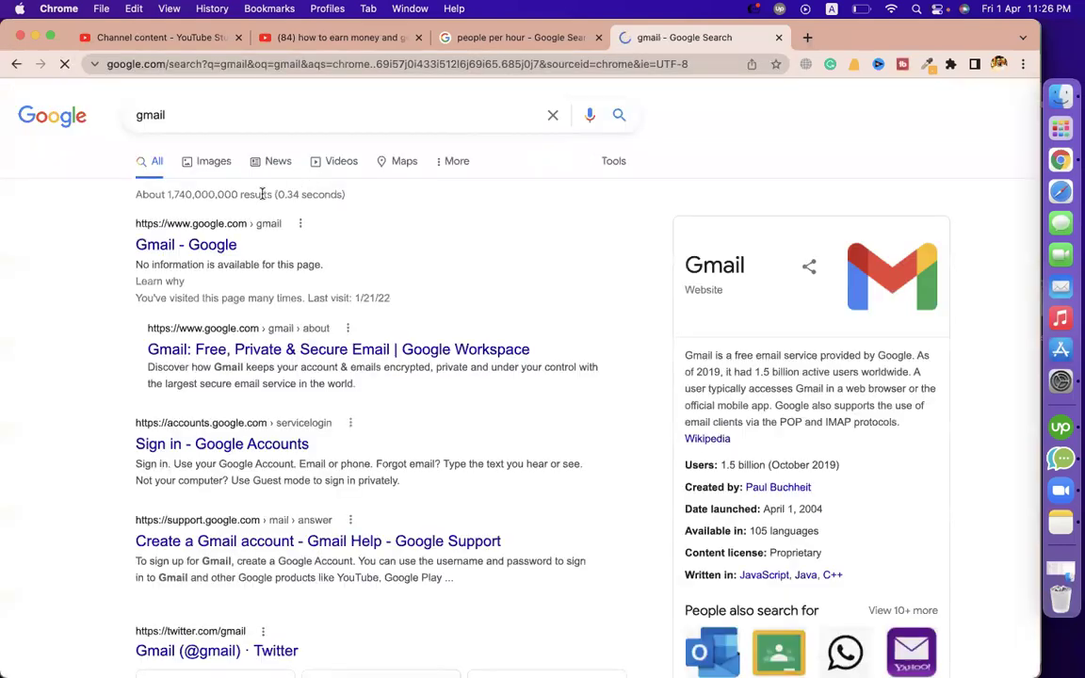
pyautogui.click(215, 244)
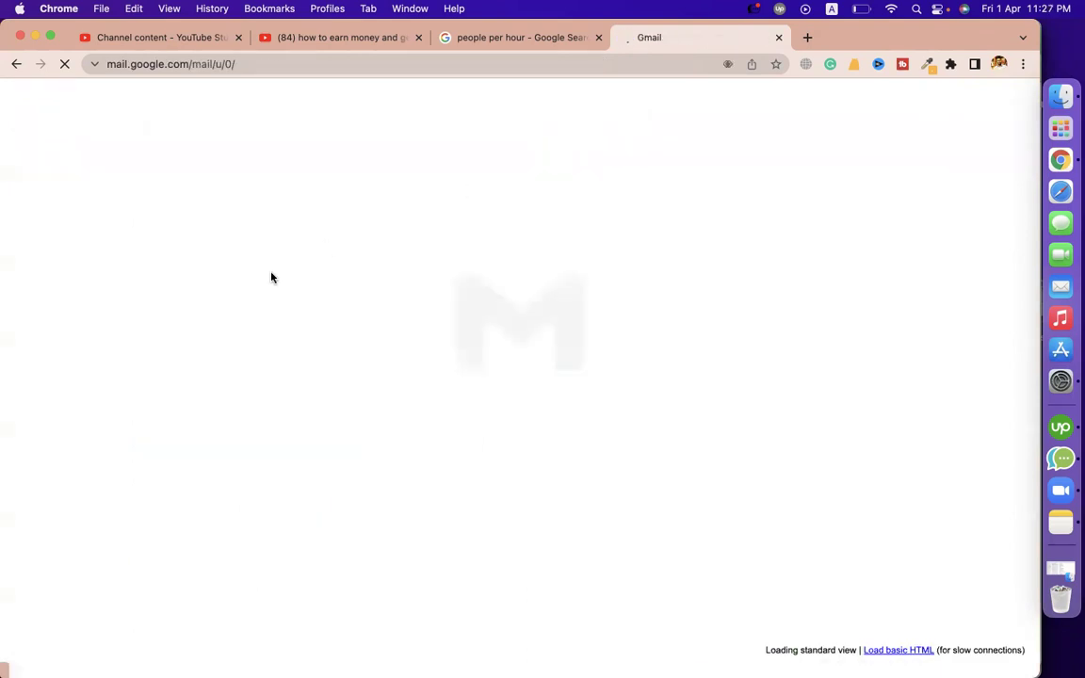
pyautogui.click(376, 223)
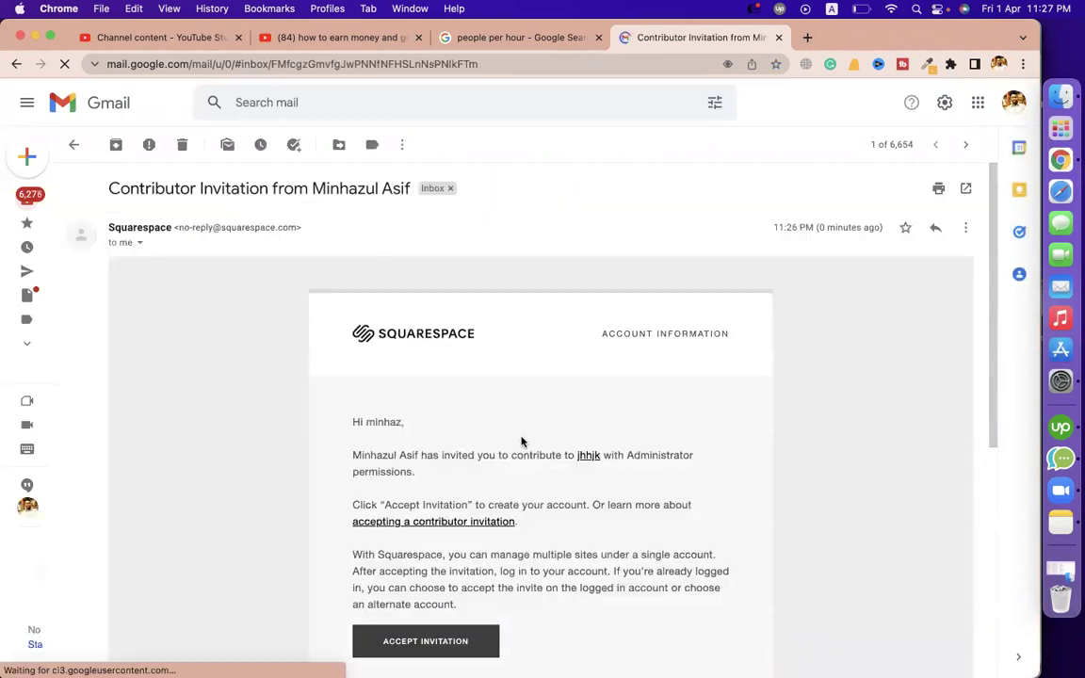
pyautogui.scroll(-5, 521, 440)
pyautogui.click(553, 487)
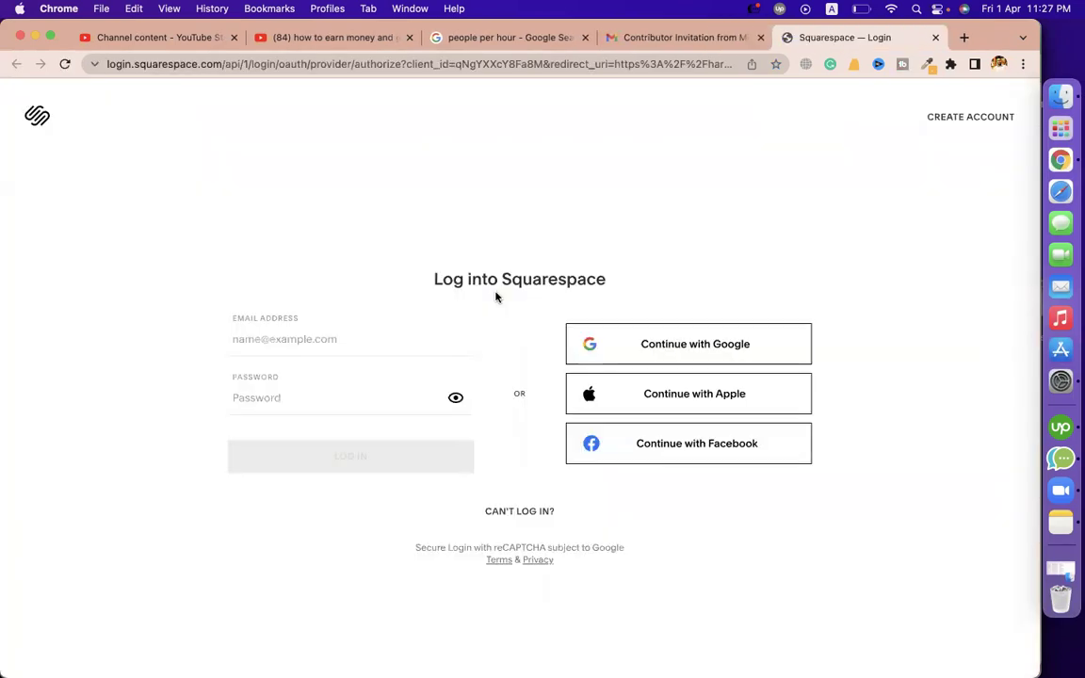
# Sign in to Squarespace with the Google account, then return to the other profile's window
pyautogui.click(740, 356)
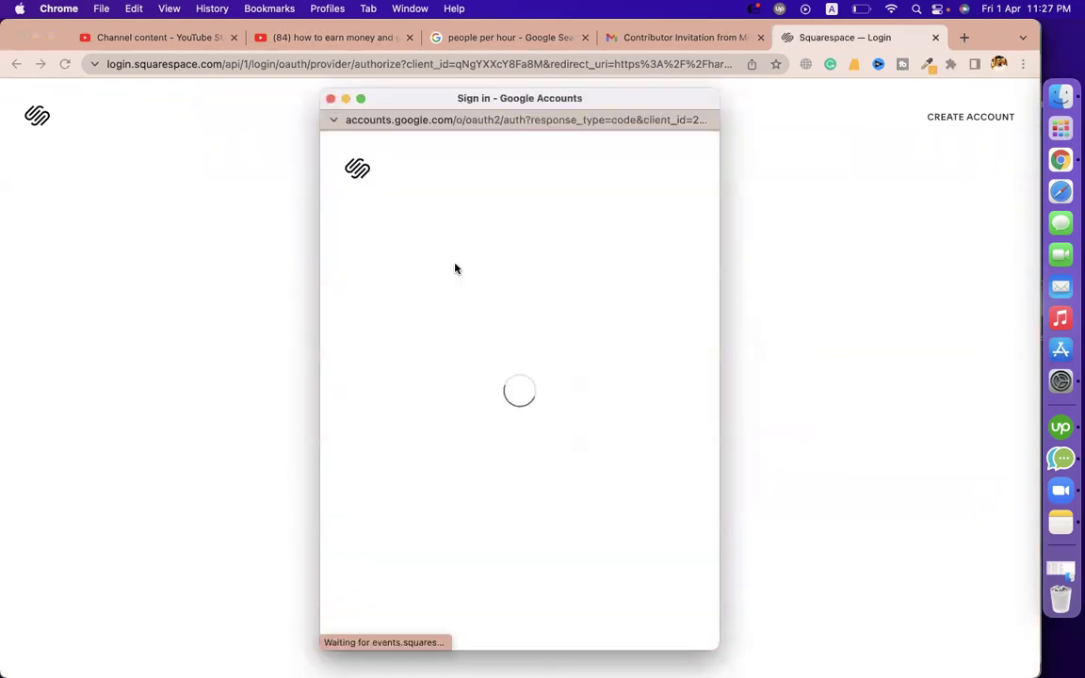
pyautogui.click(442, 280)
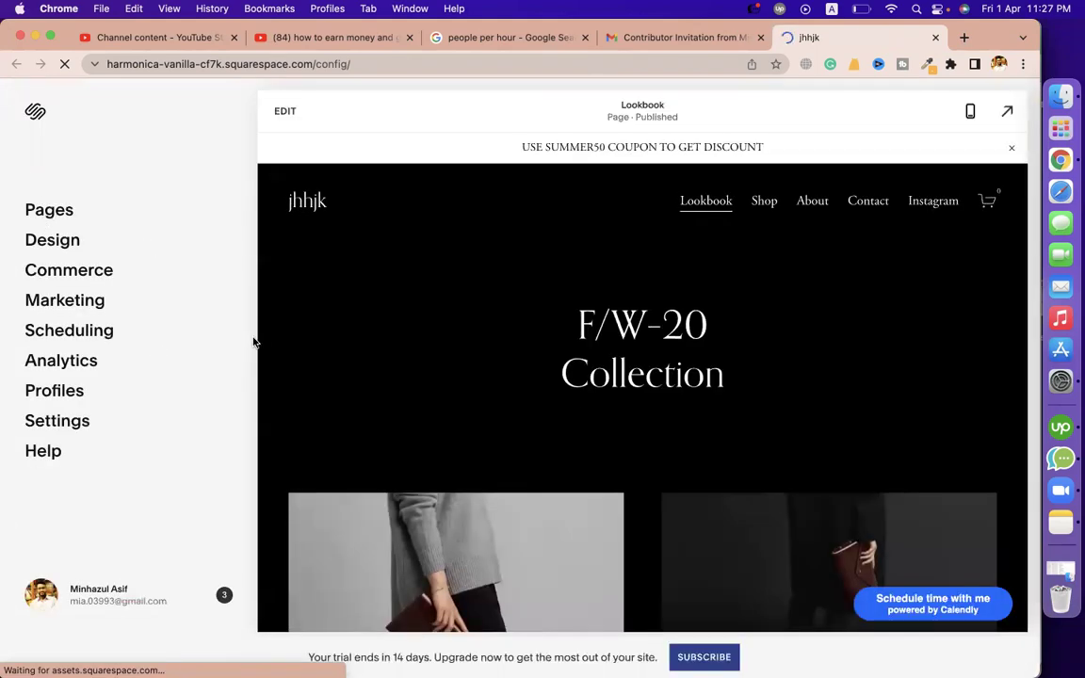
pyautogui.click(998, 63)
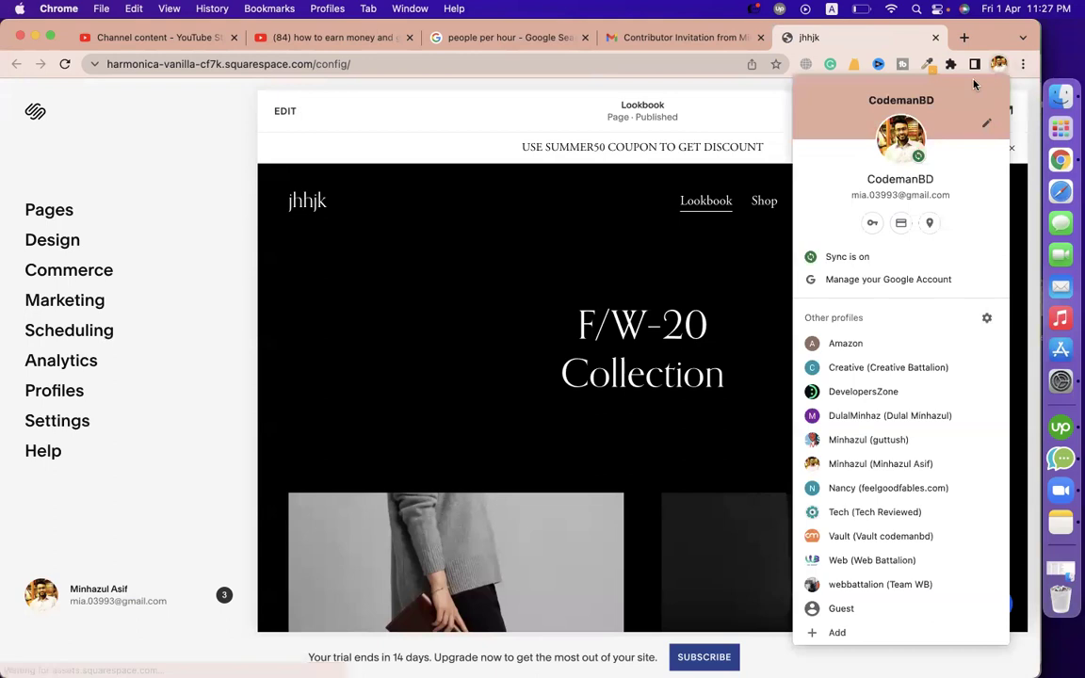
pyautogui.click(871, 464)
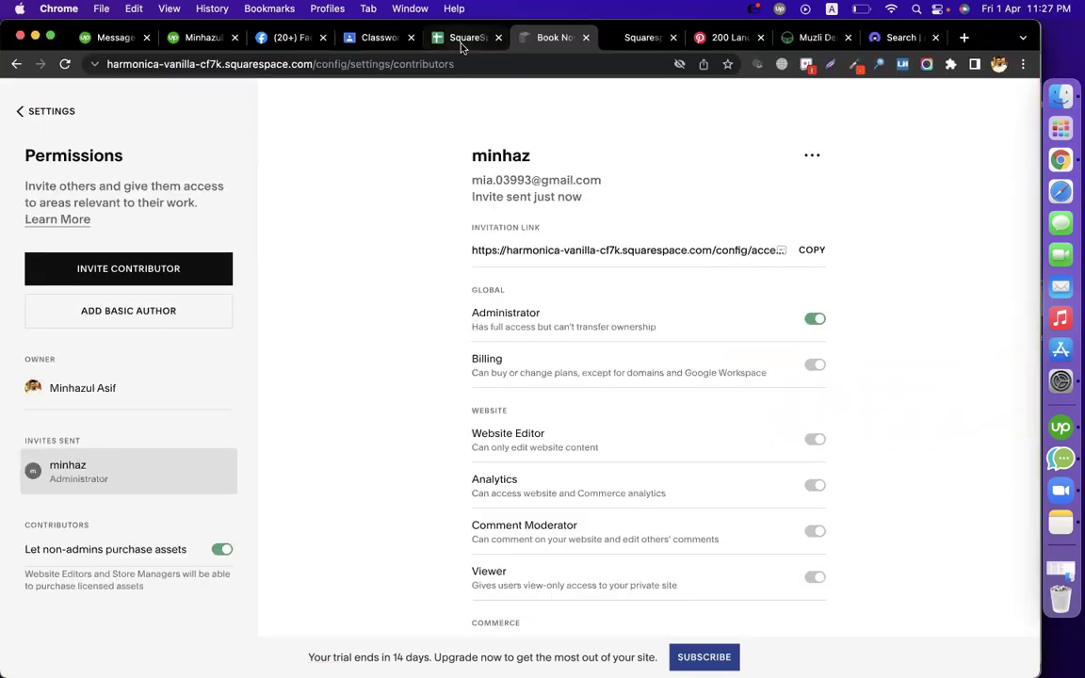
# Cancel the Basic Author form, check cells B51 and B42 in the course sheet, then return to Settings
pyautogui.click(158, 303)
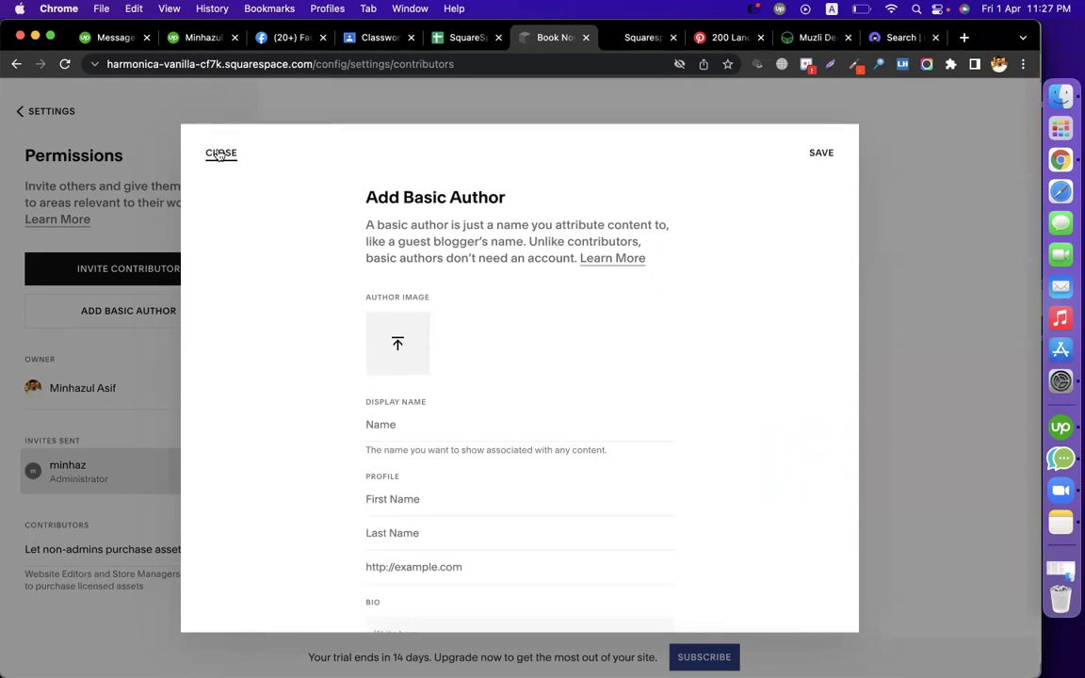
pyautogui.click(218, 154)
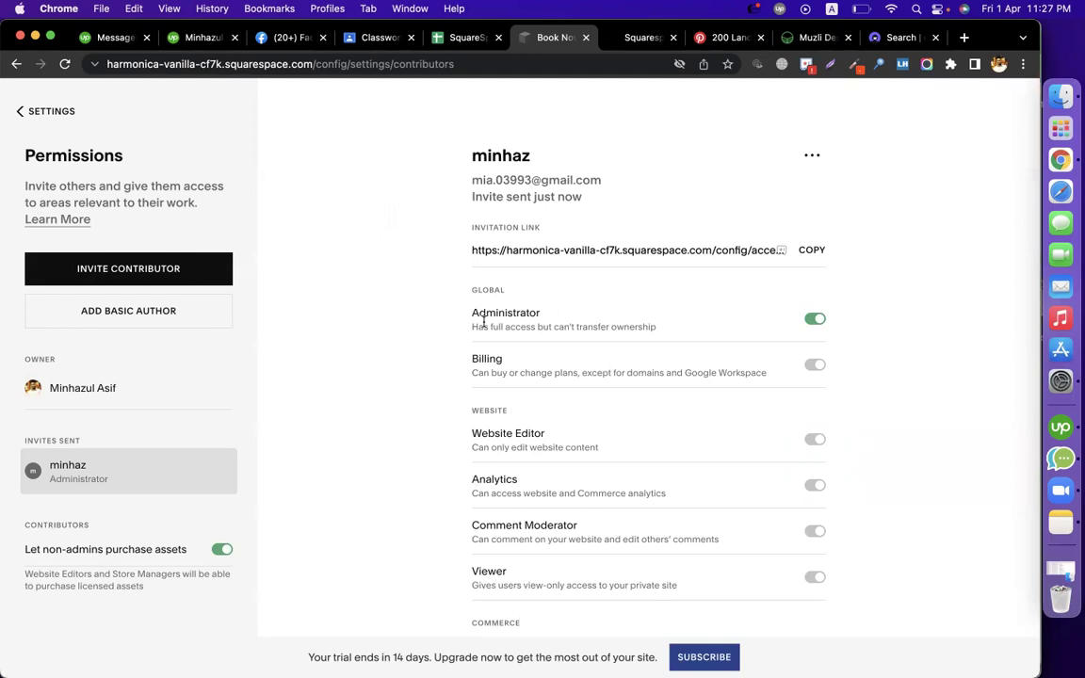
pyautogui.click(453, 40)
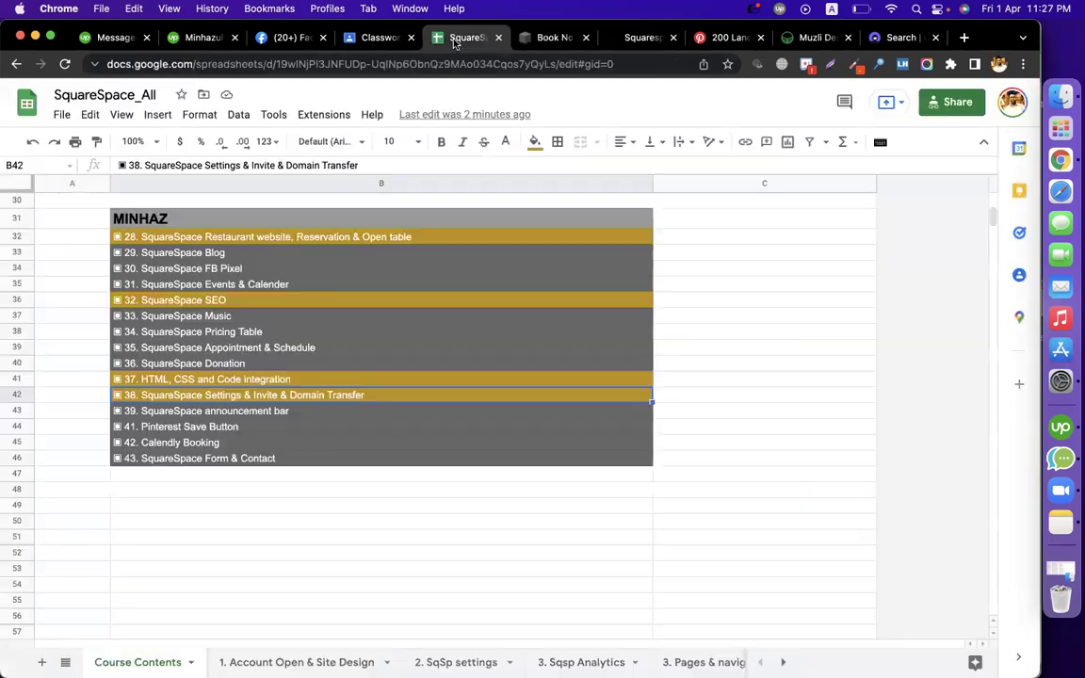
pyautogui.click(316, 538)
pyautogui.click(326, 396)
pyautogui.click(542, 38)
pyautogui.click(19, 112)
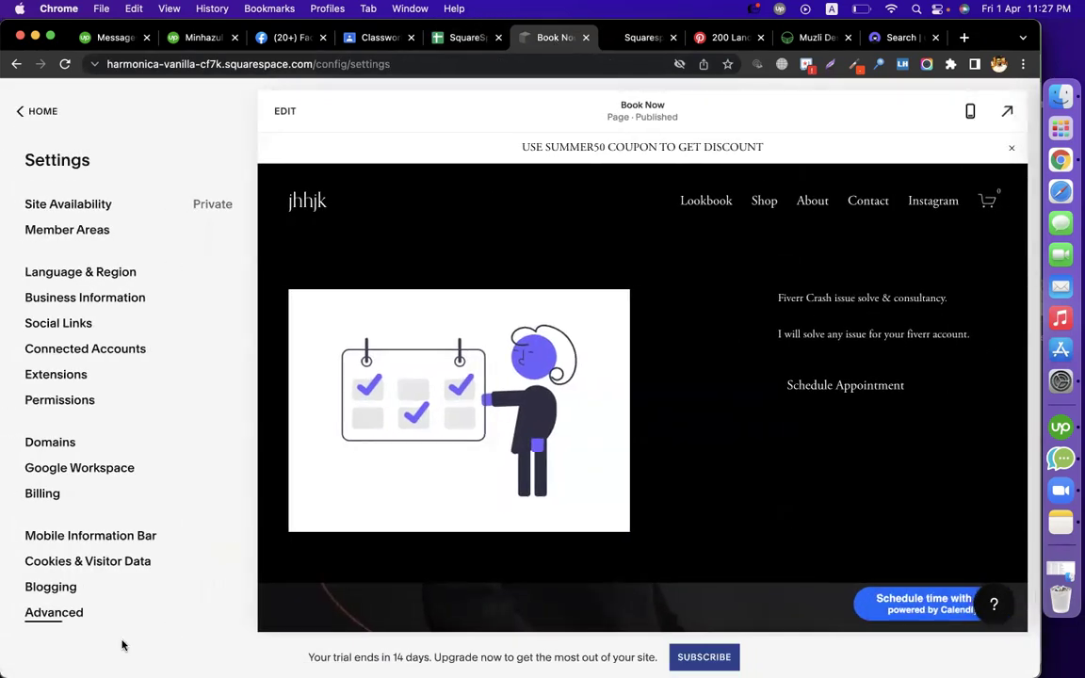
# Under Domains, connect the owned custom domain with provider Other and continue to DNS Settings
pyautogui.click(58, 443)
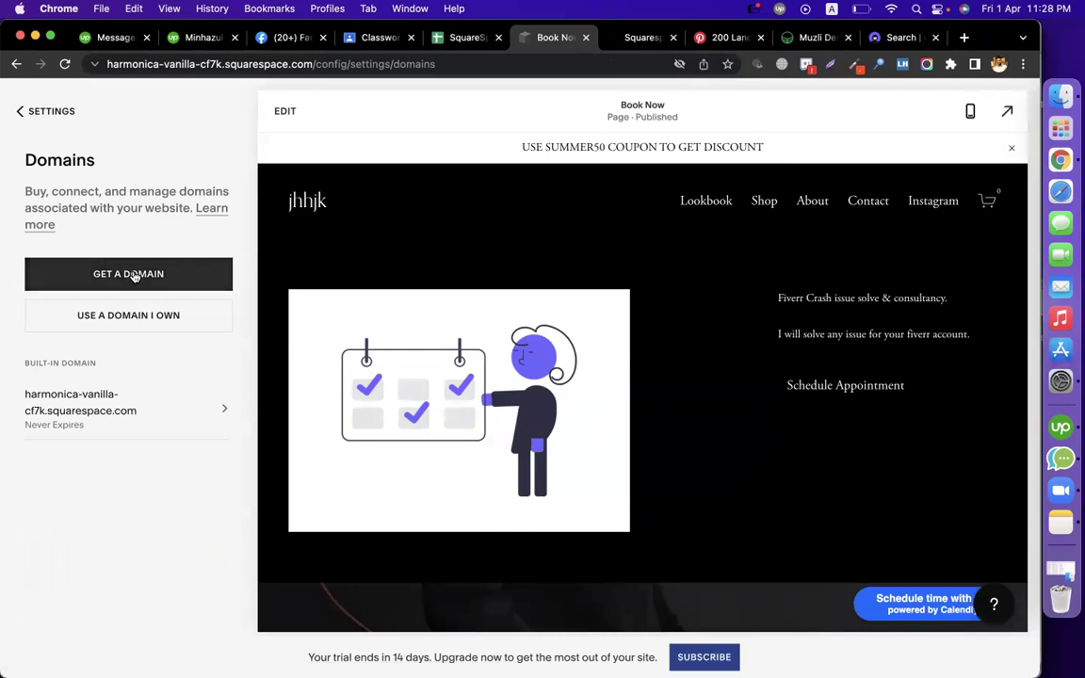
pyautogui.click(184, 317)
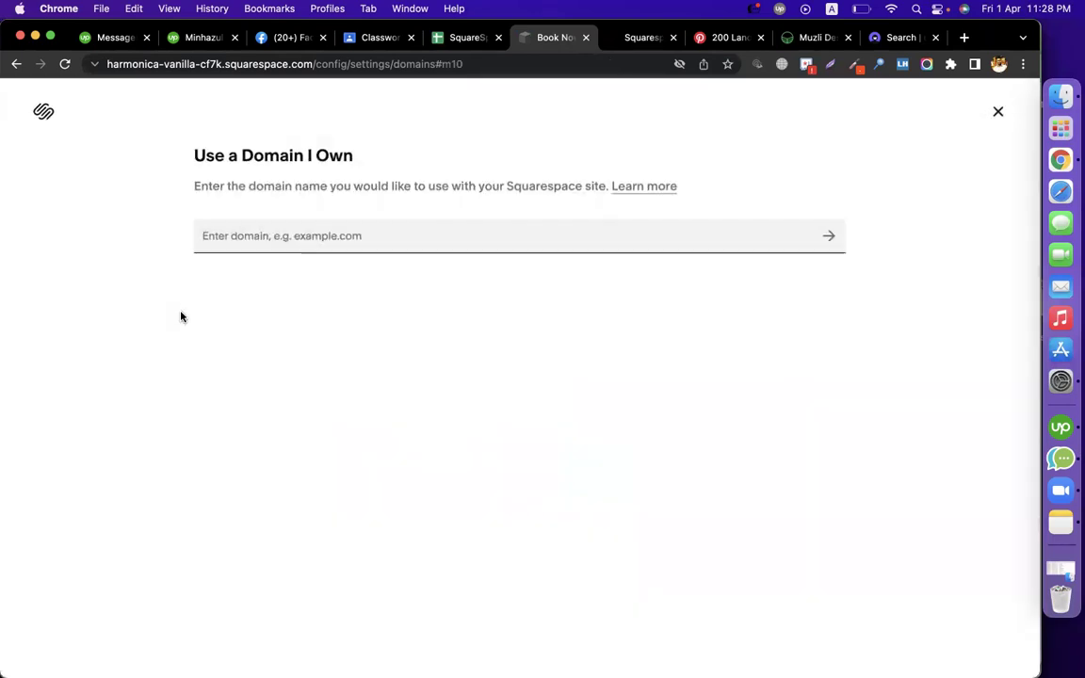
pyautogui.click(310, 234)
pyautogui.write('minha')
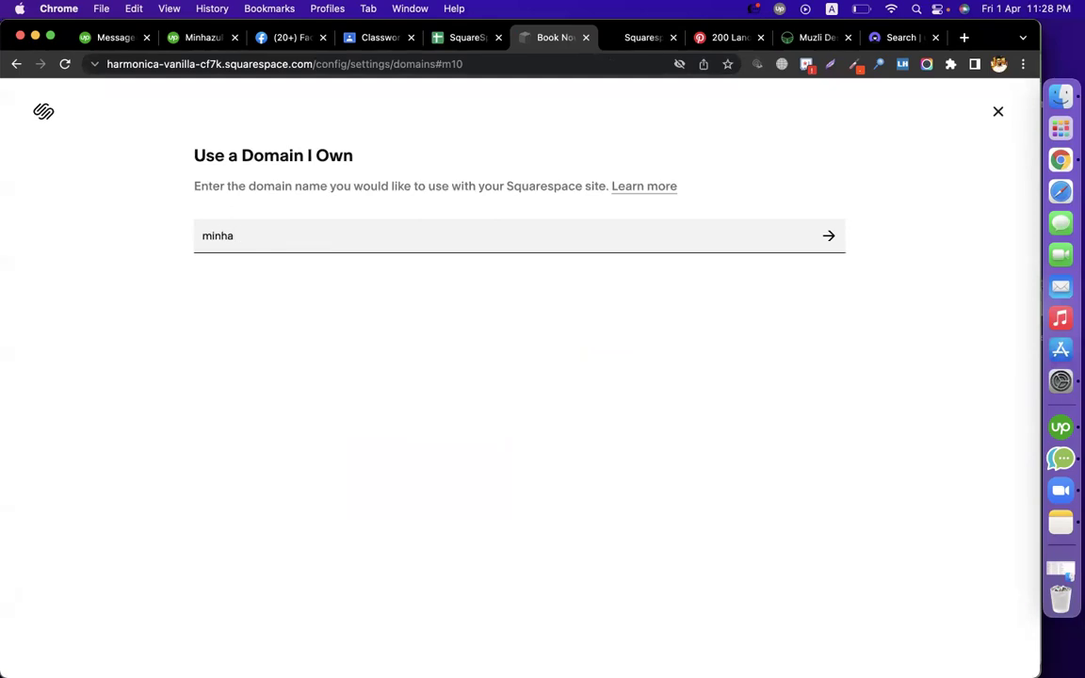
pyautogui.write('zulasif.me')
pyautogui.press('Return')
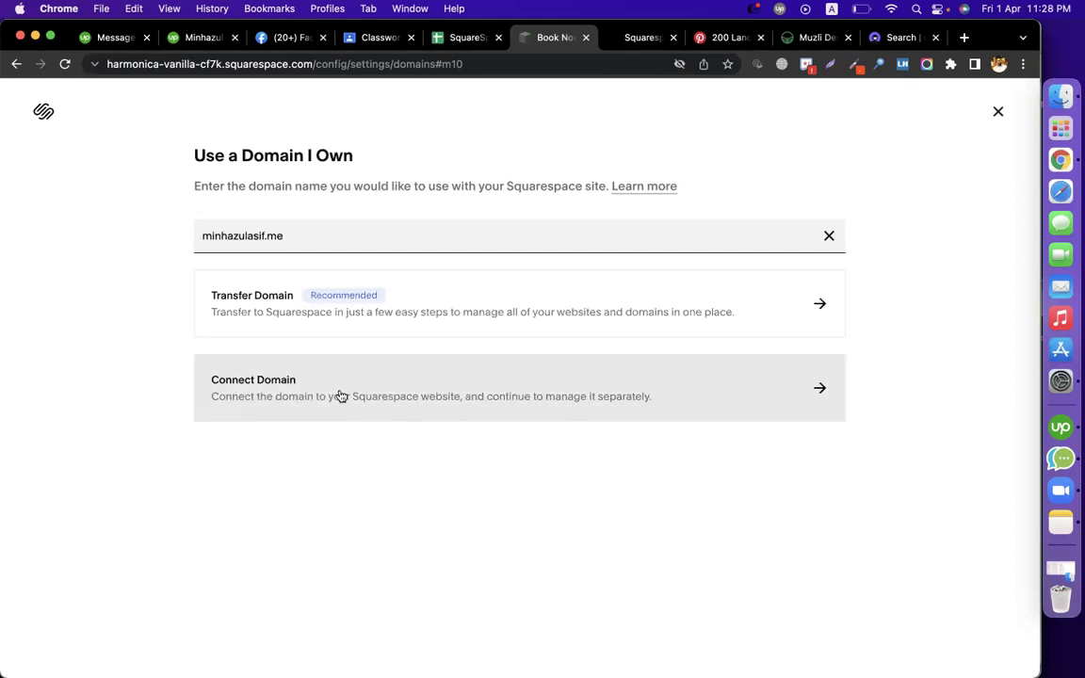
pyautogui.click(341, 395)
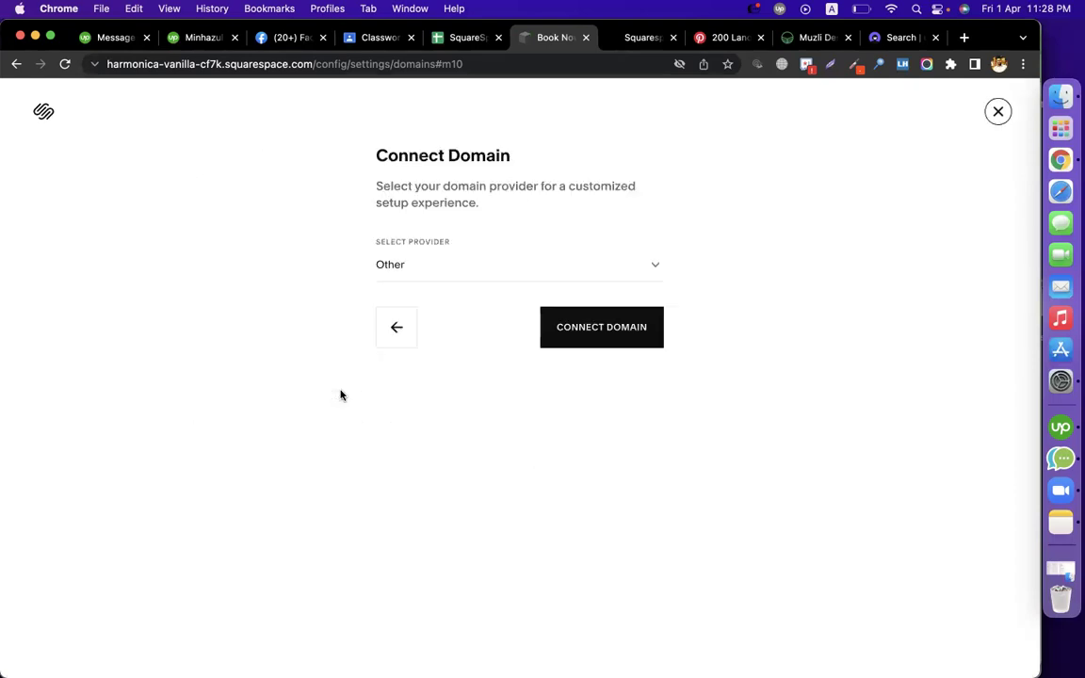
pyautogui.click(438, 271)
pyautogui.click(440, 272)
pyautogui.click(619, 337)
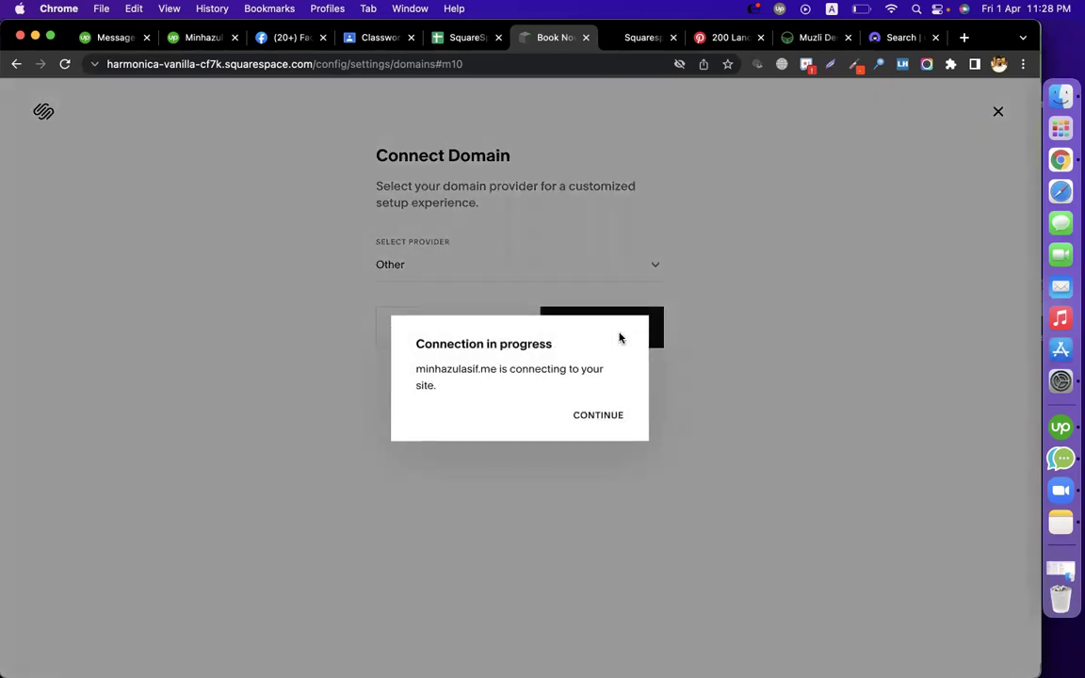
pyautogui.click(612, 420)
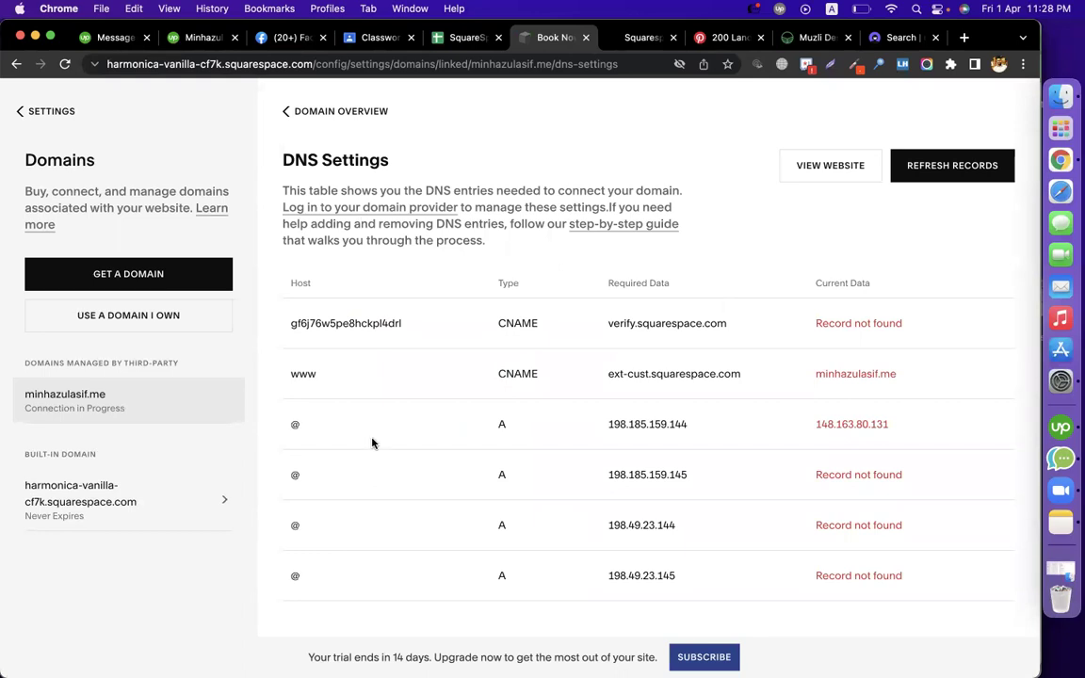
# Select the verification CNAME and www host values in the DNS records list
pyautogui.doubleClick(340, 325)
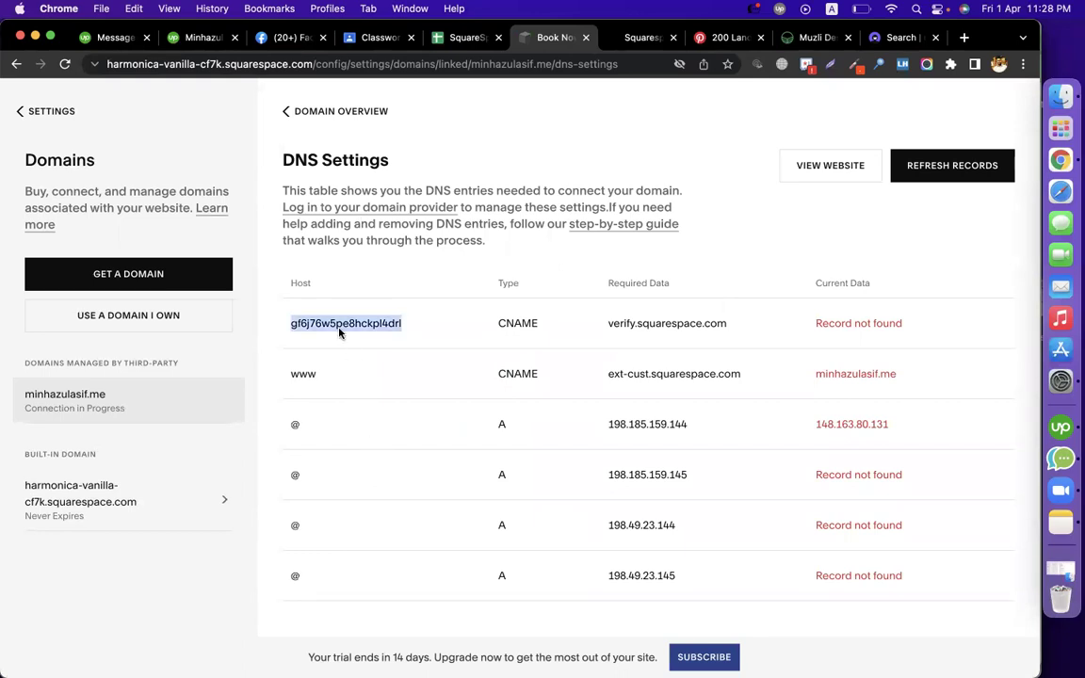
pyautogui.doubleClick(323, 320)
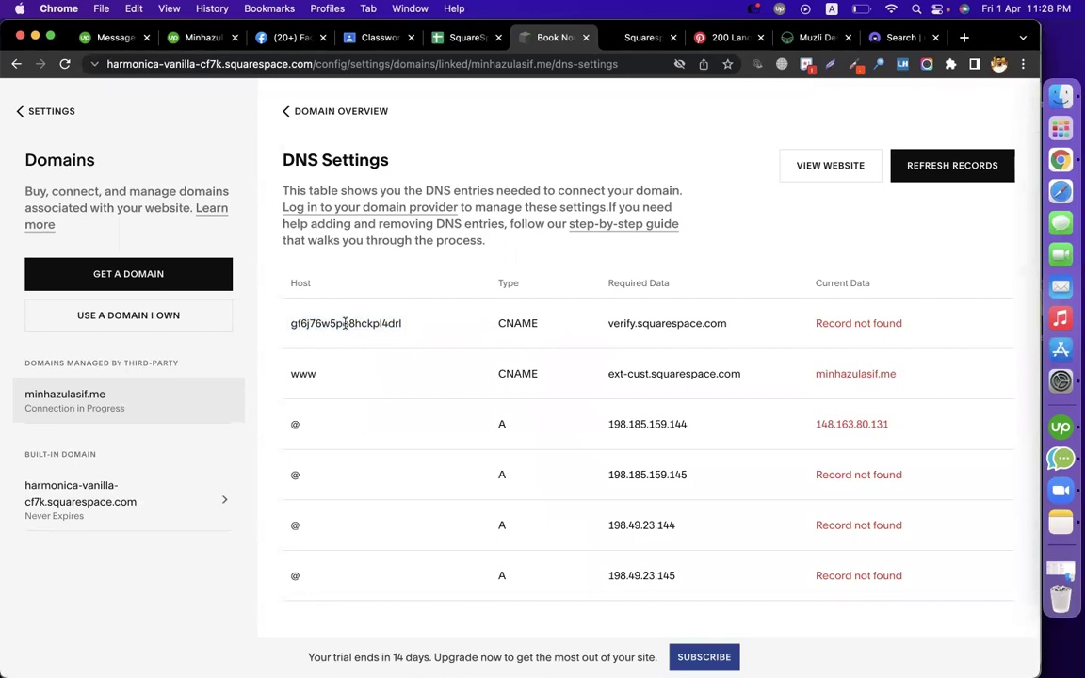
pyautogui.doubleClick(303, 374)
pyautogui.click(964, 38)
# Load the custom domain's /cpanel address, correcting the mistyped semicolon to 'l'
pyautogui.write('minhazulasif.me/cpane;')
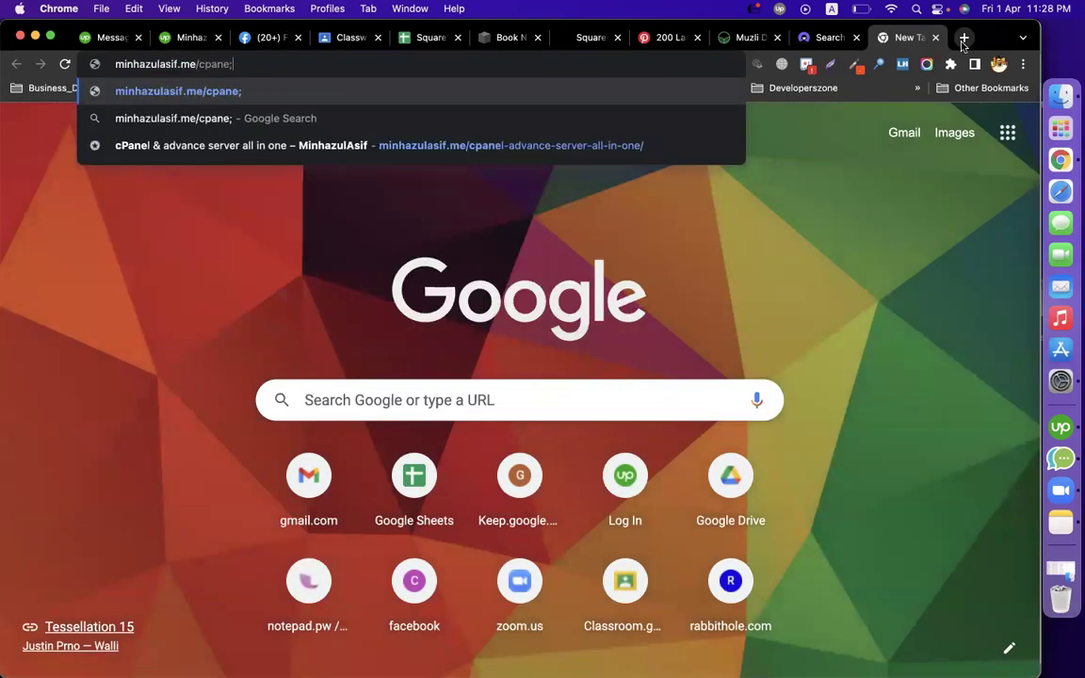
pyautogui.press('Return')
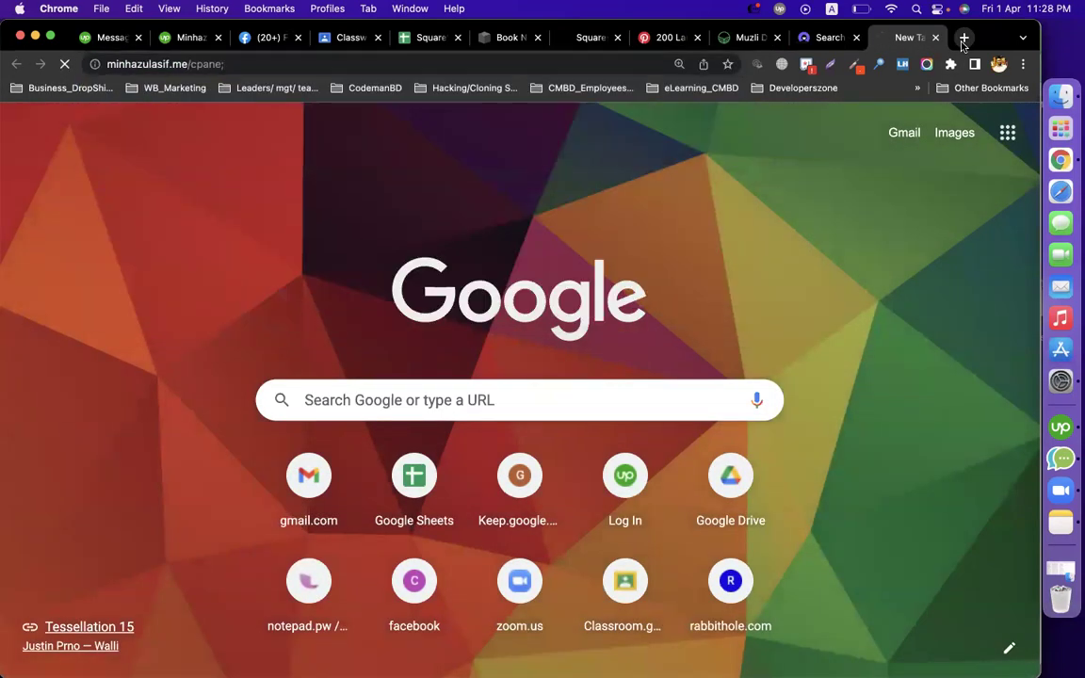
pyautogui.click(335, 60)
pyautogui.click(335, 60)
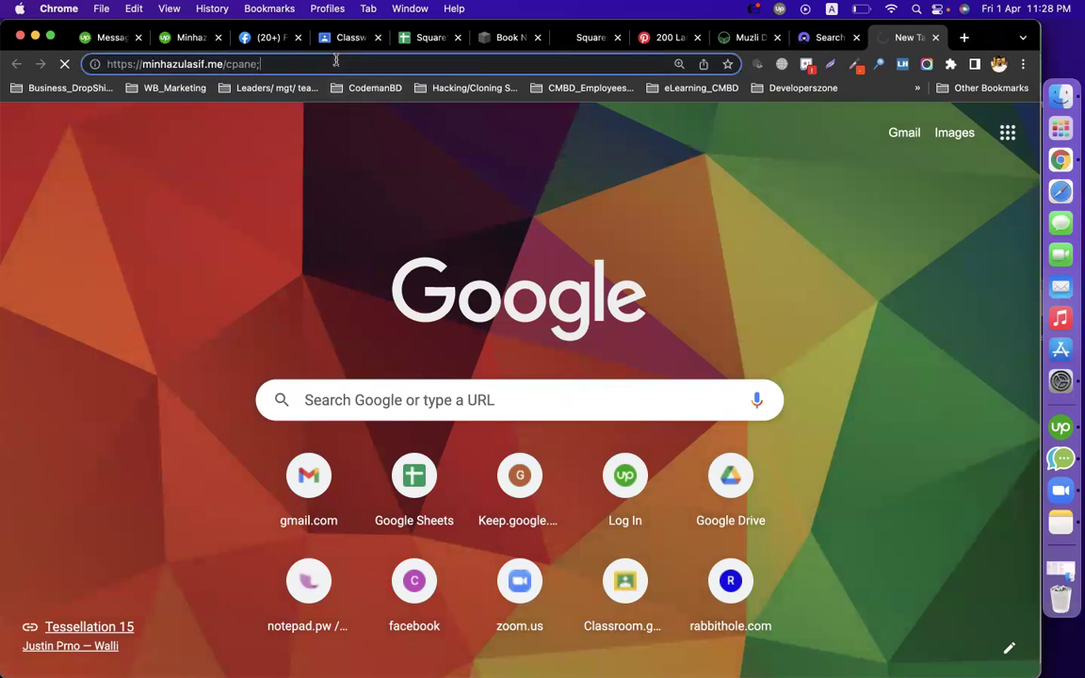
pyautogui.click(639, 218)
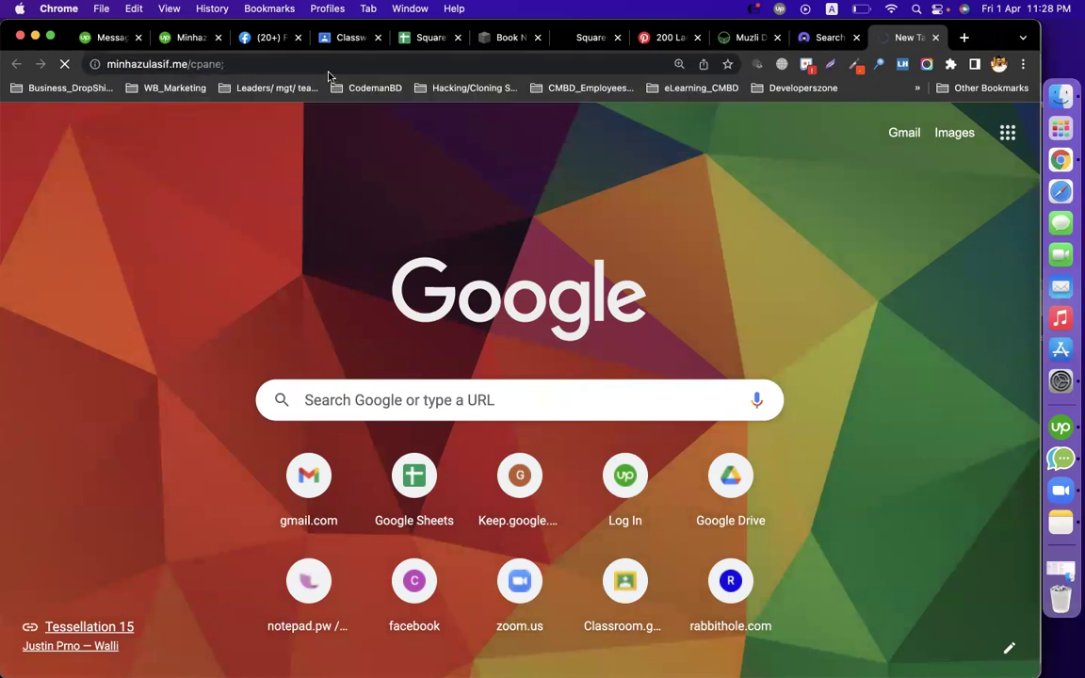
pyautogui.click(329, 65)
pyautogui.click(330, 65)
pyautogui.press('BackSpace')
pyautogui.write('l')
pyautogui.press('Return')
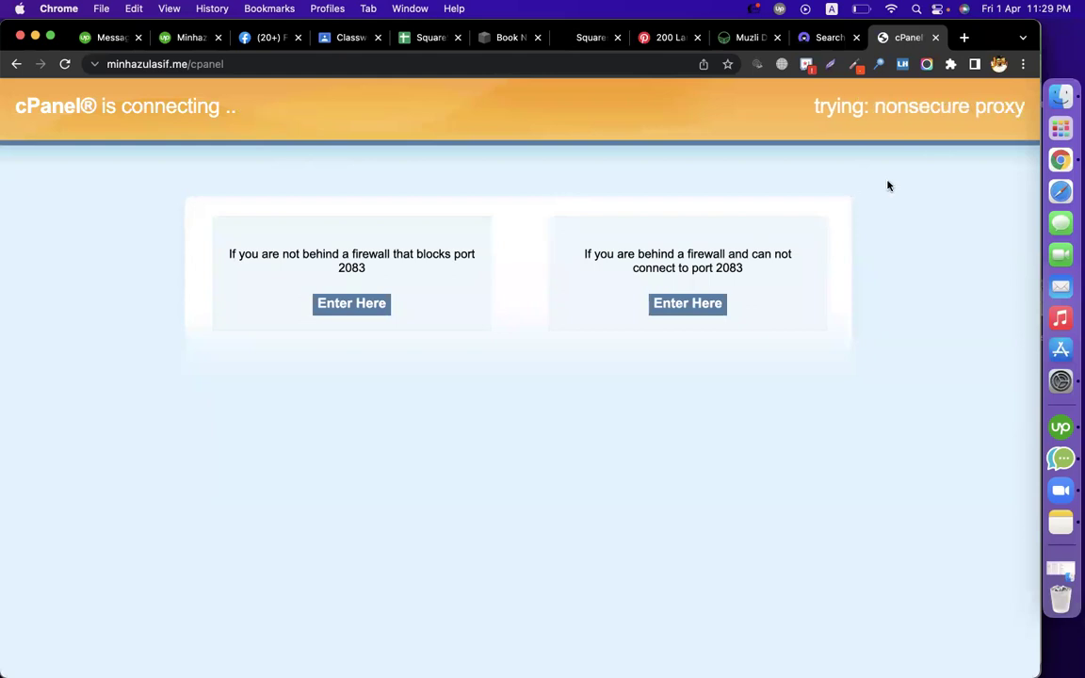
# Move the cPanel tab beside the Squarespace tabs and return to the DNS settings
pyautogui.moveTo(901, 37); pyautogui.dragTo(593, 40)
pyautogui.click(584, 40)
pyautogui.click(509, 39)
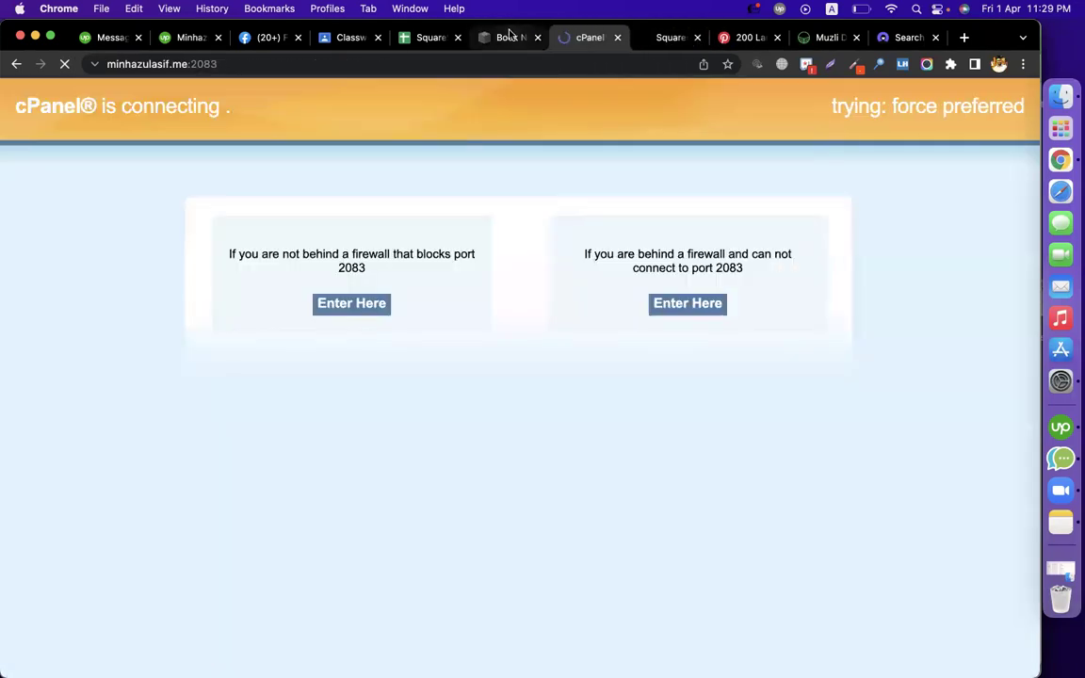
pyautogui.click(509, 38)
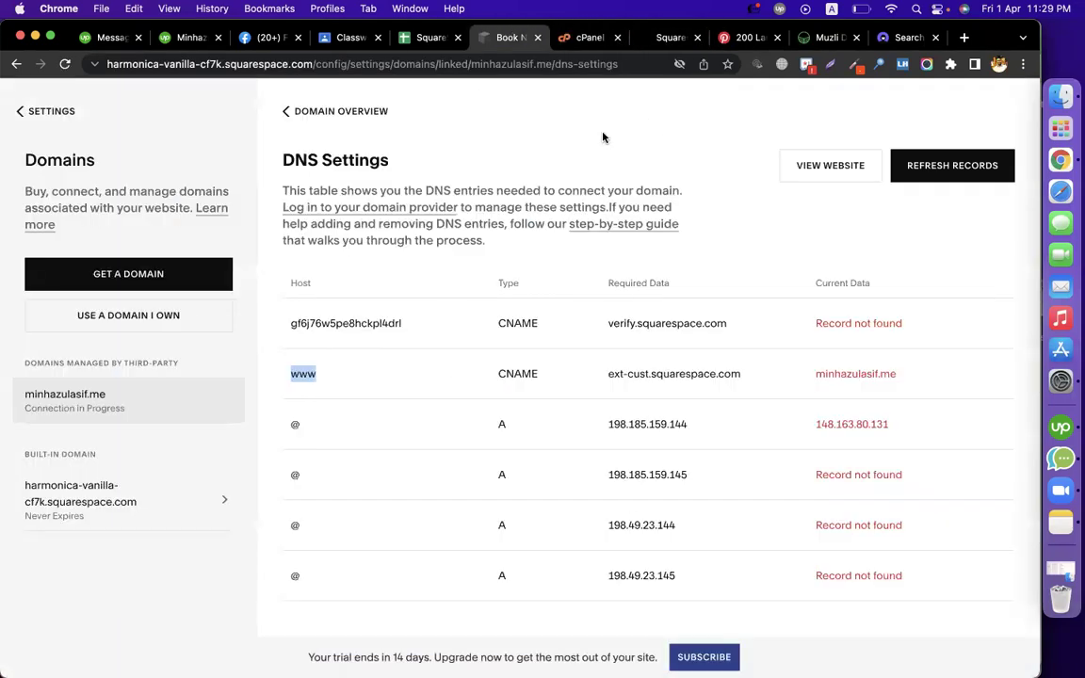
# Unlock the password vault and autofill the saved cPanel login to sign in
pyautogui.click(586, 37)
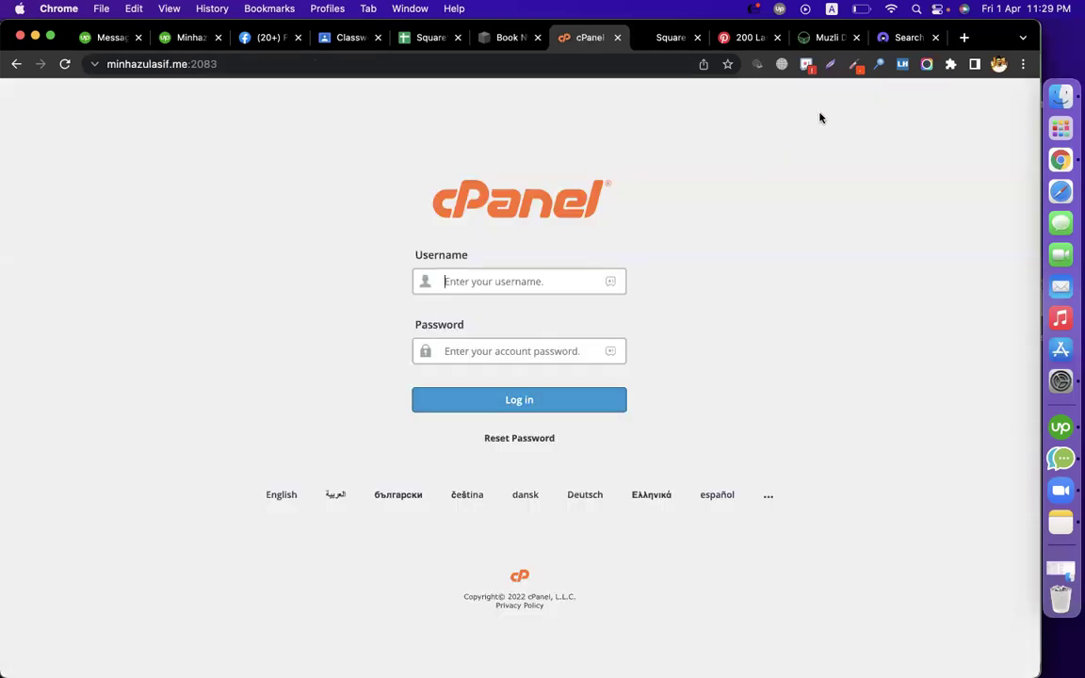
pyautogui.click(806, 64)
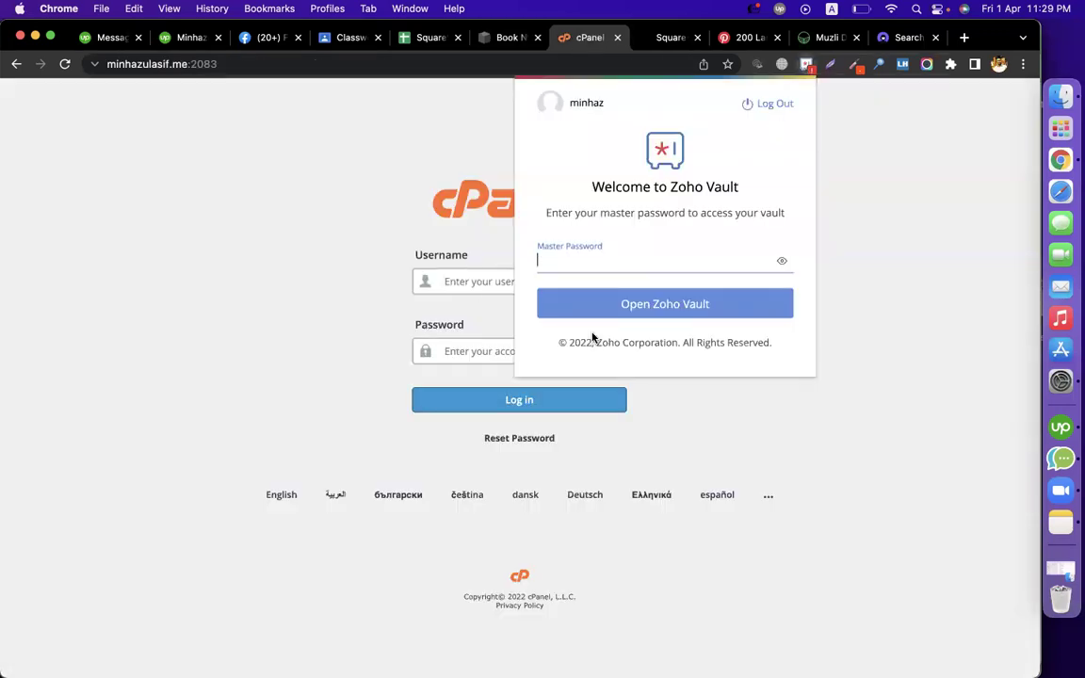
pyautogui.write('a')
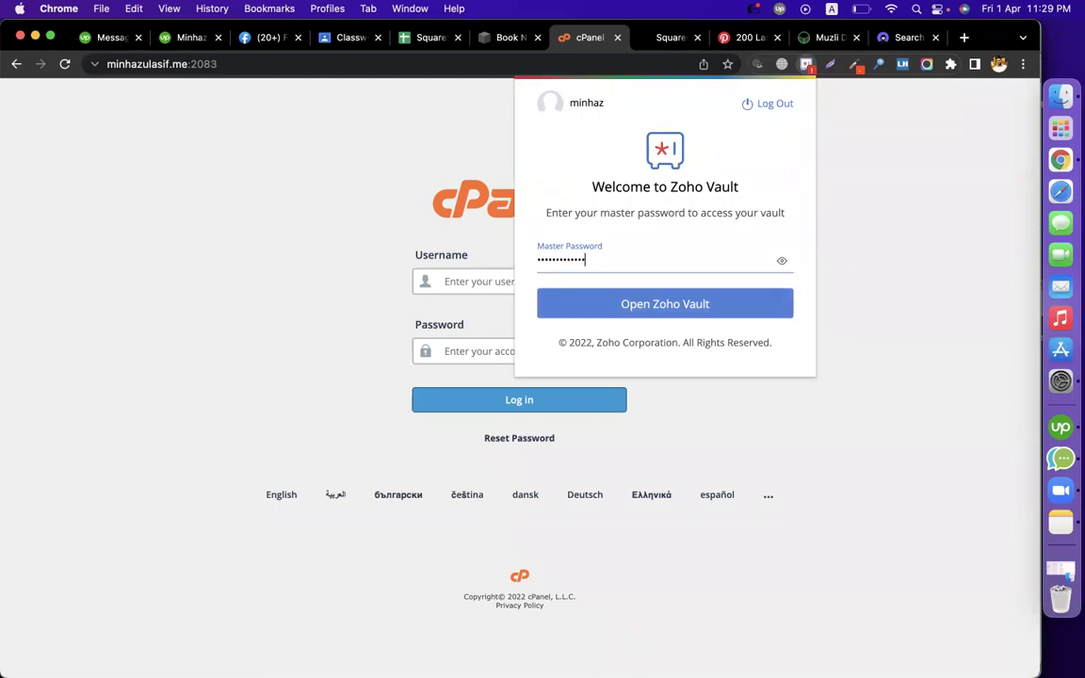
pyautogui.press('Return')
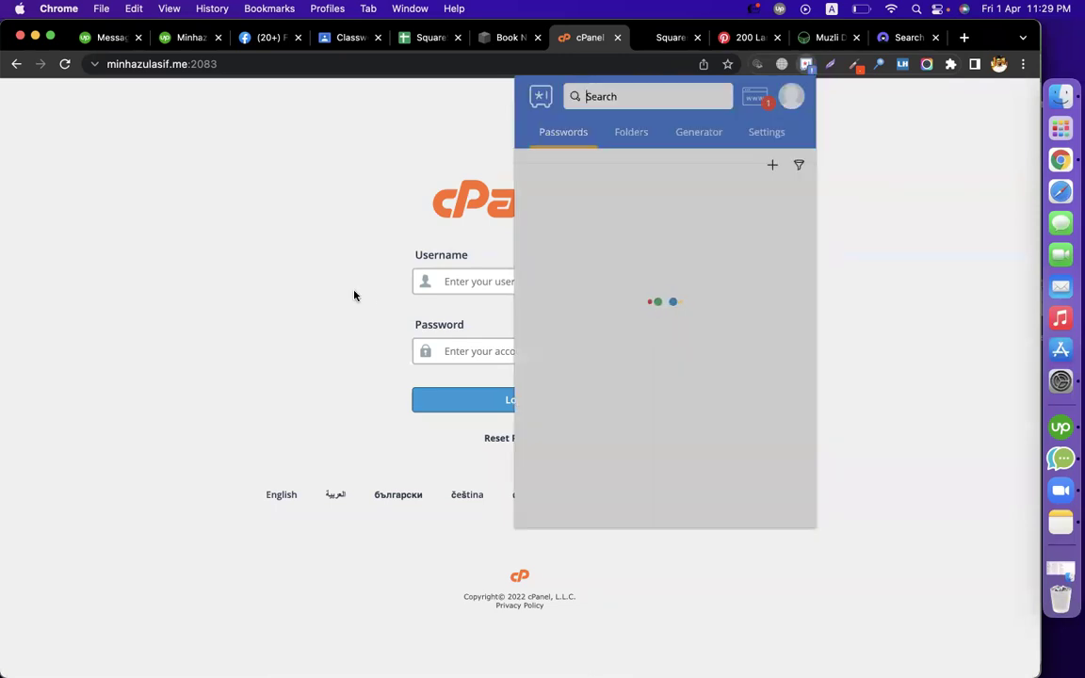
pyautogui.press('Escape')
pyautogui.click(610, 281)
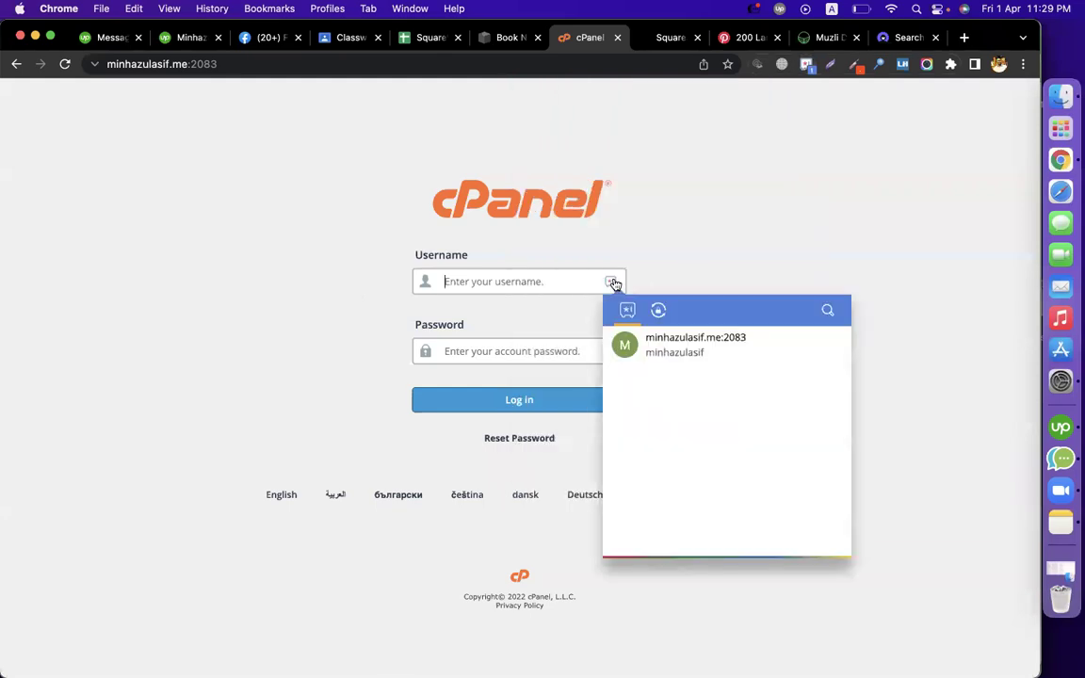
pyautogui.click(654, 339)
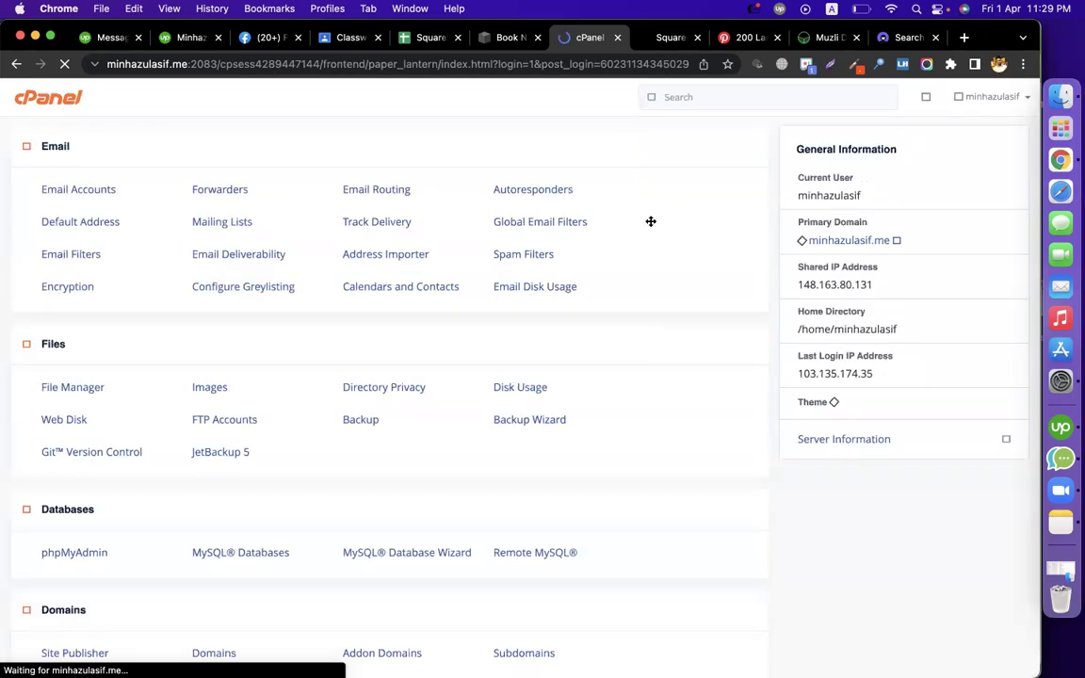
# Search cPanel for 'zo' and open the Zone Editor
pyautogui.click(698, 97)
pyautogui.write('zon')
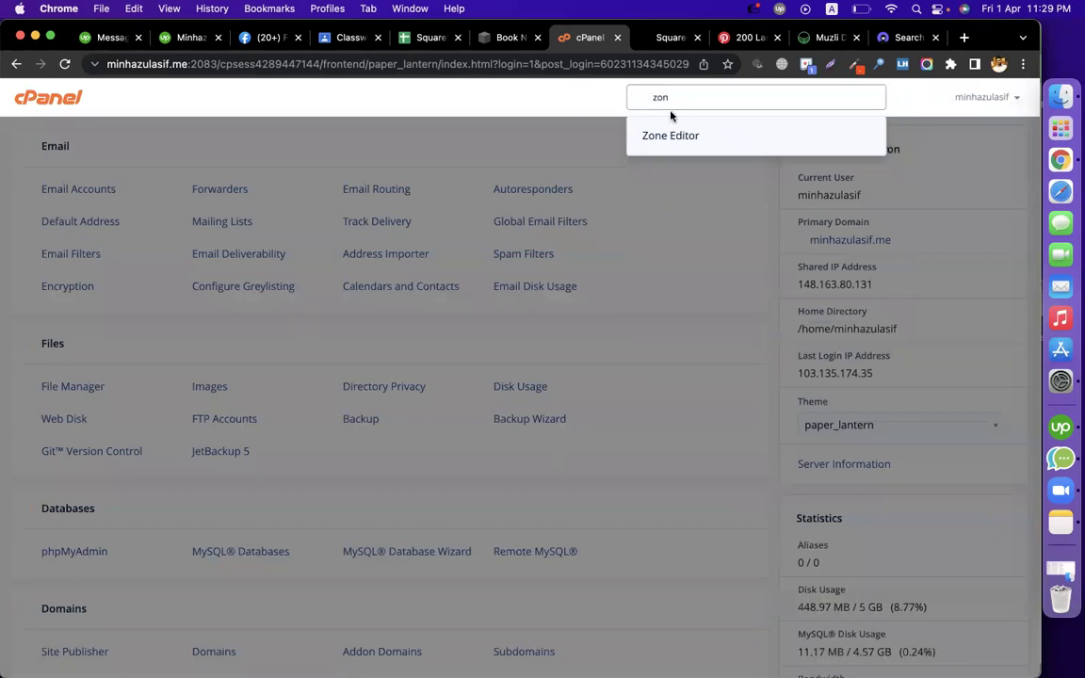
pyautogui.click(664, 129)
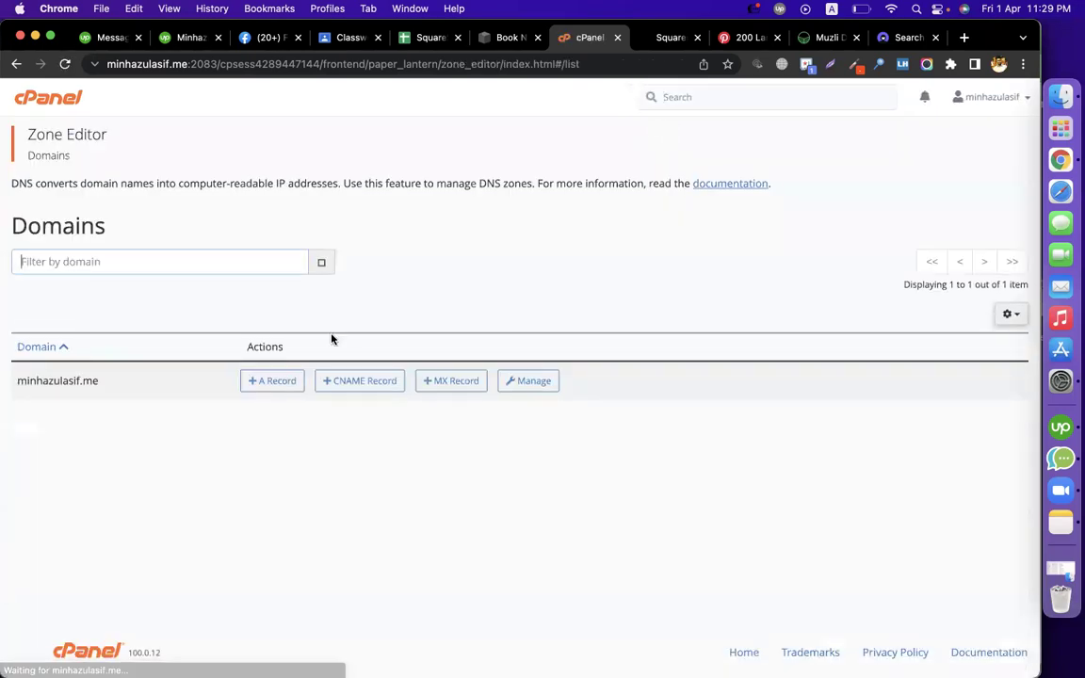
# Copy the first DNS record's host and its target verify.squarespace.com from Squarespace
pyautogui.click(506, 39)
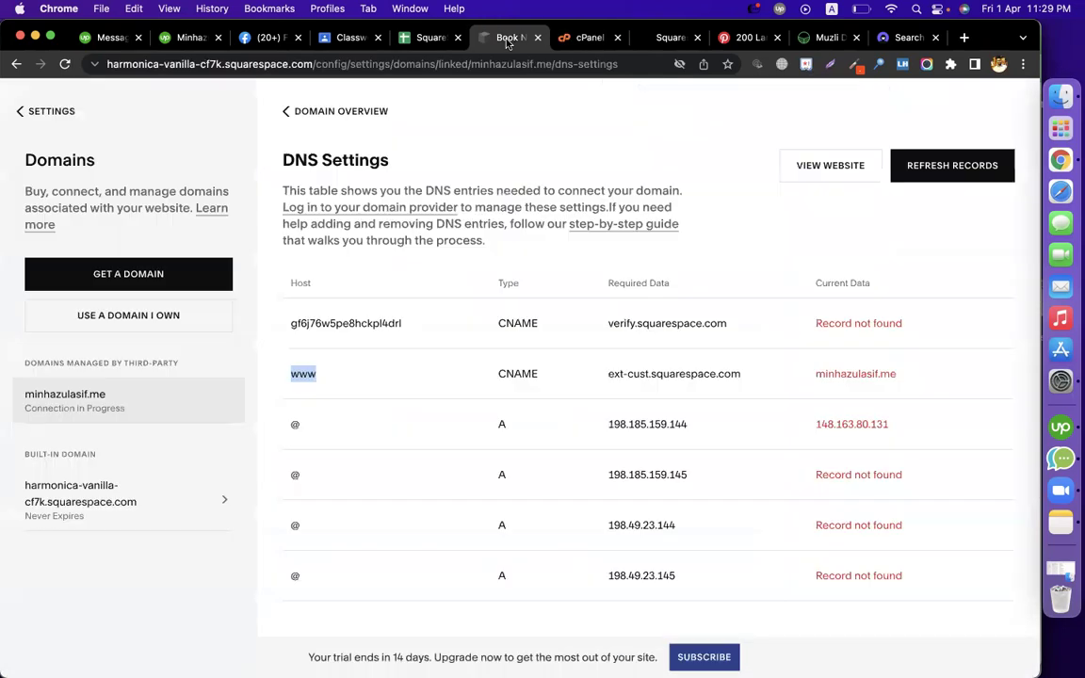
pyautogui.doubleClick(517, 323)
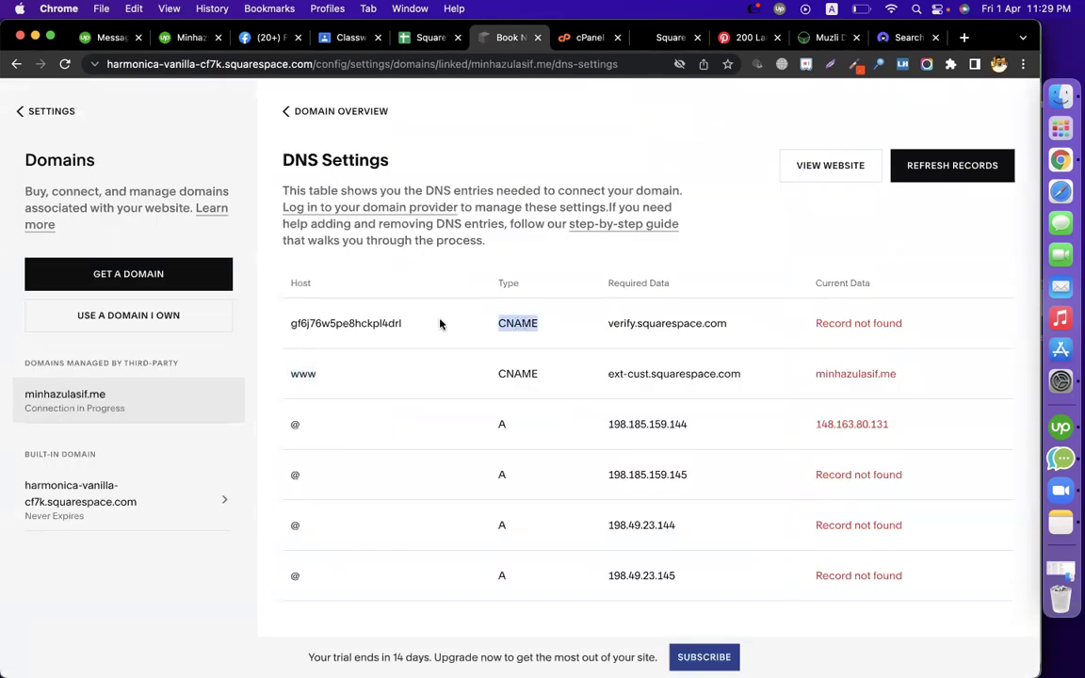
pyautogui.doubleClick(384, 323)
pyautogui.press('super+c')
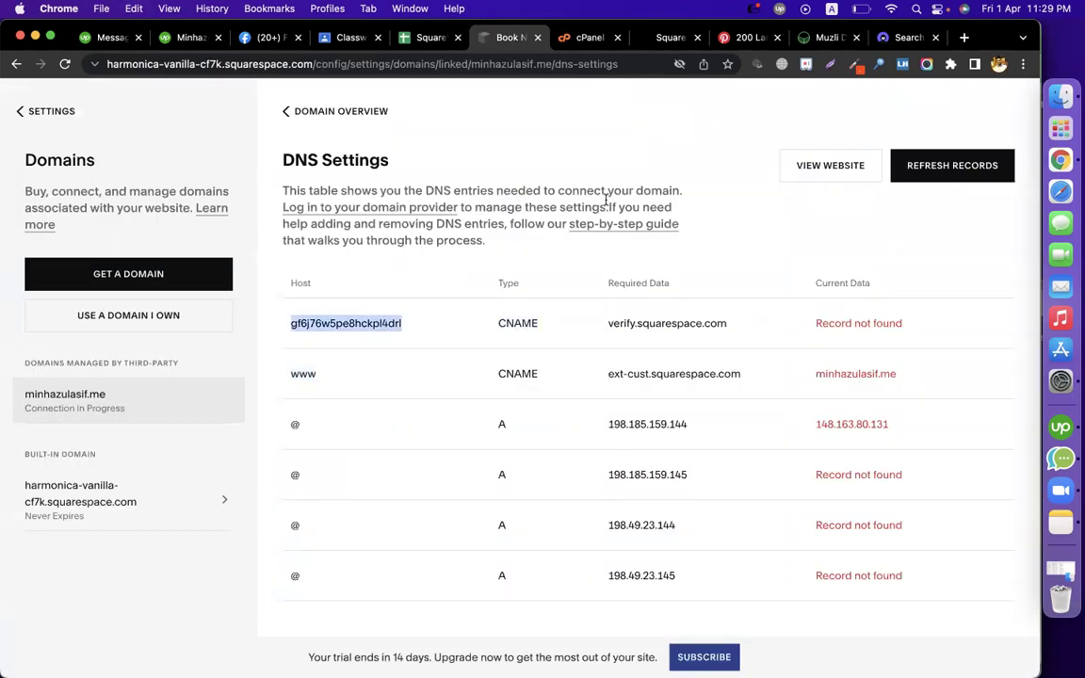
pyautogui.click(639, 325)
pyautogui.doubleClick(639, 325)
pyautogui.press('super+c')
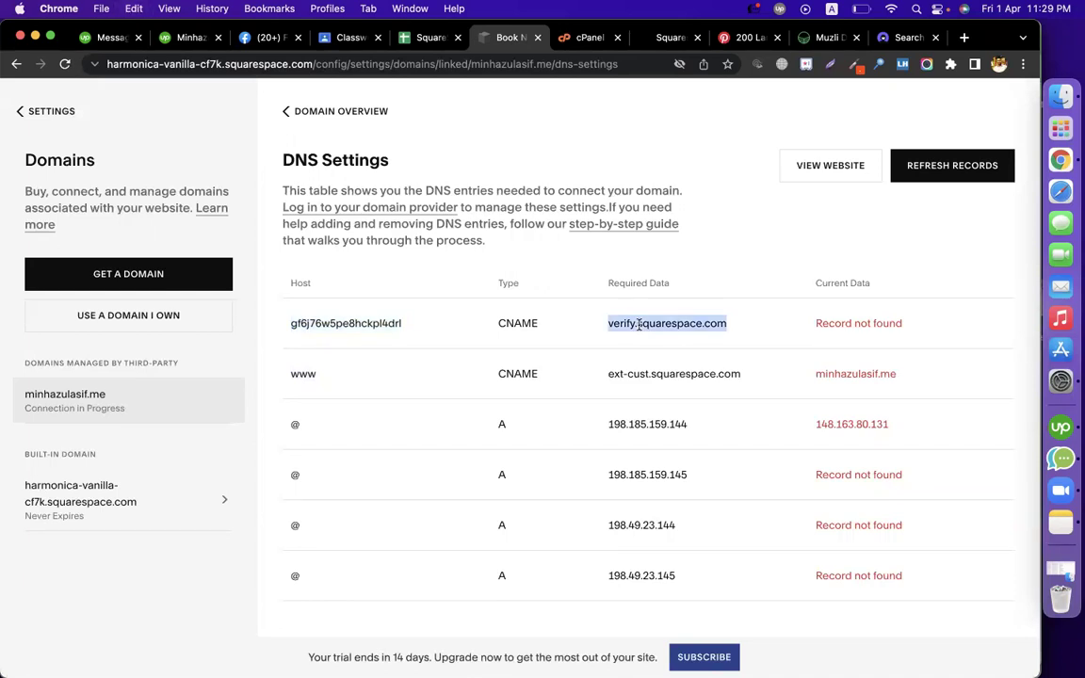
# Fill a new cPanel CNAME record with target verify.squarespace.com and name 'minha', then close it
pyautogui.click(578, 38)
pyautogui.click(390, 381)
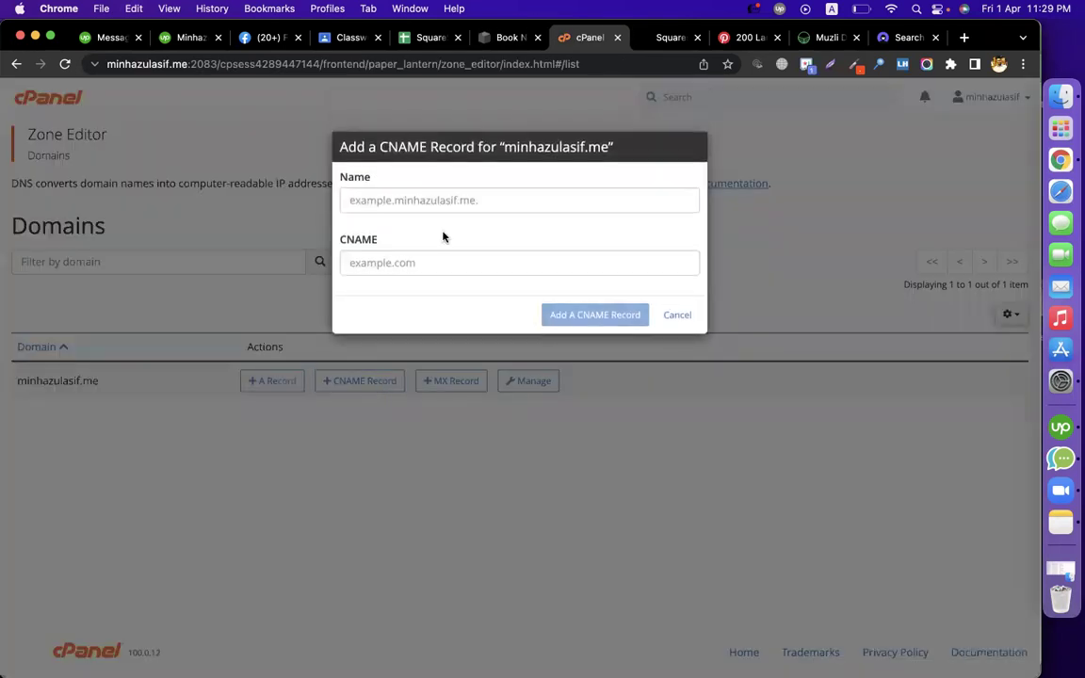
pyautogui.click(414, 267)
pyautogui.press('super+v')
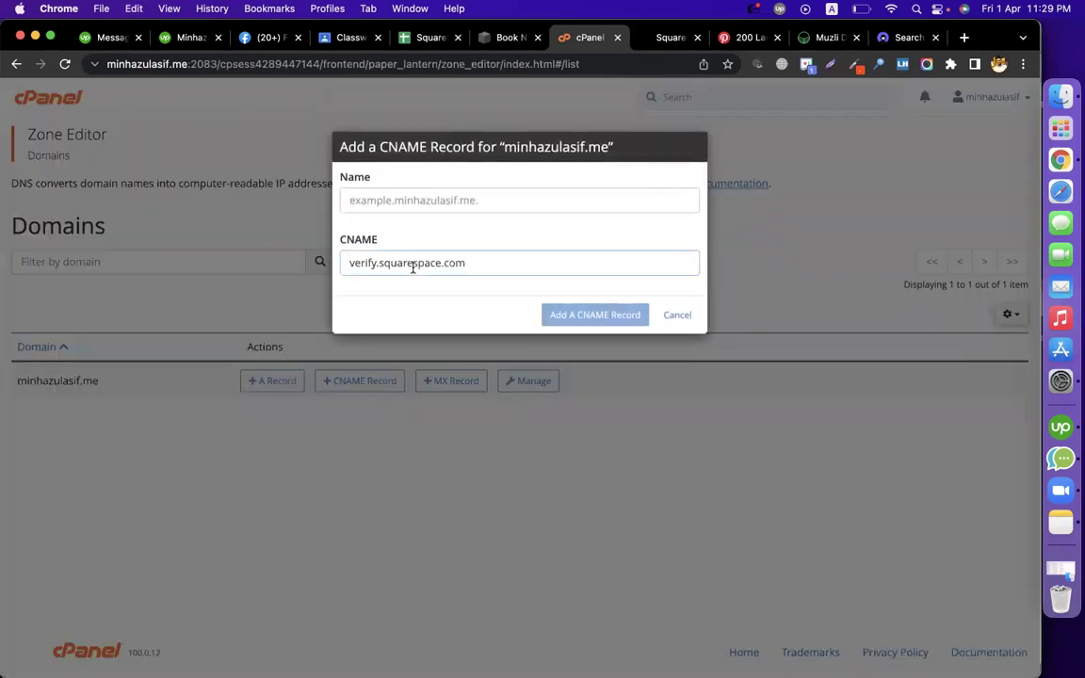
pyautogui.click(434, 202)
pyautogui.write('minhazulasif.me')
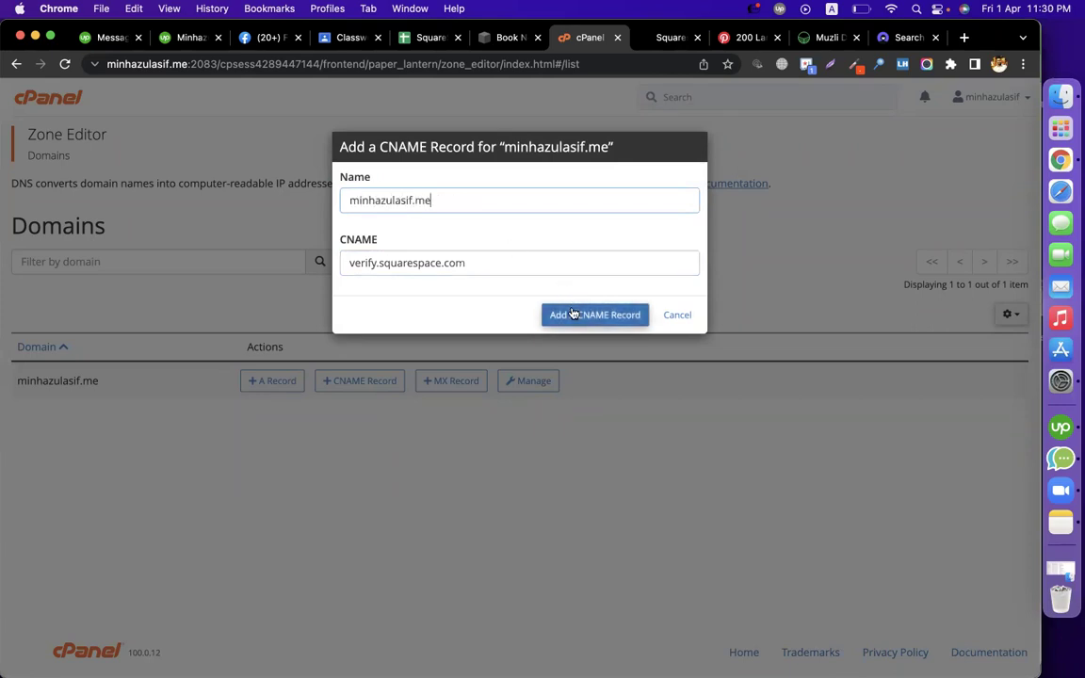
pyautogui.click(682, 315)
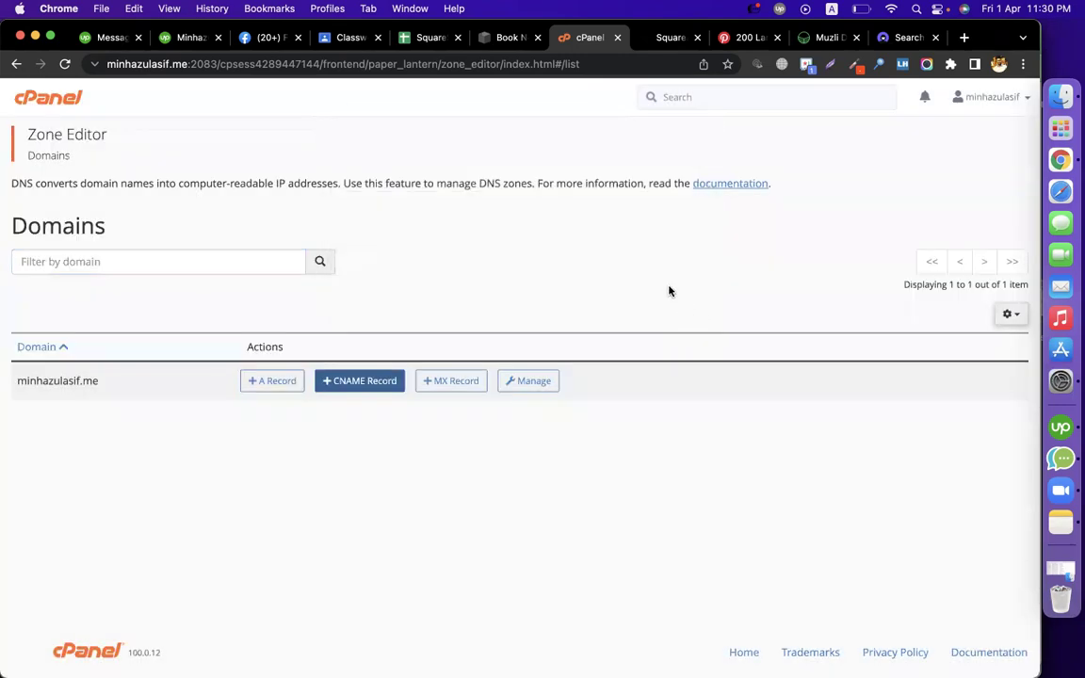
pyautogui.click(513, 40)
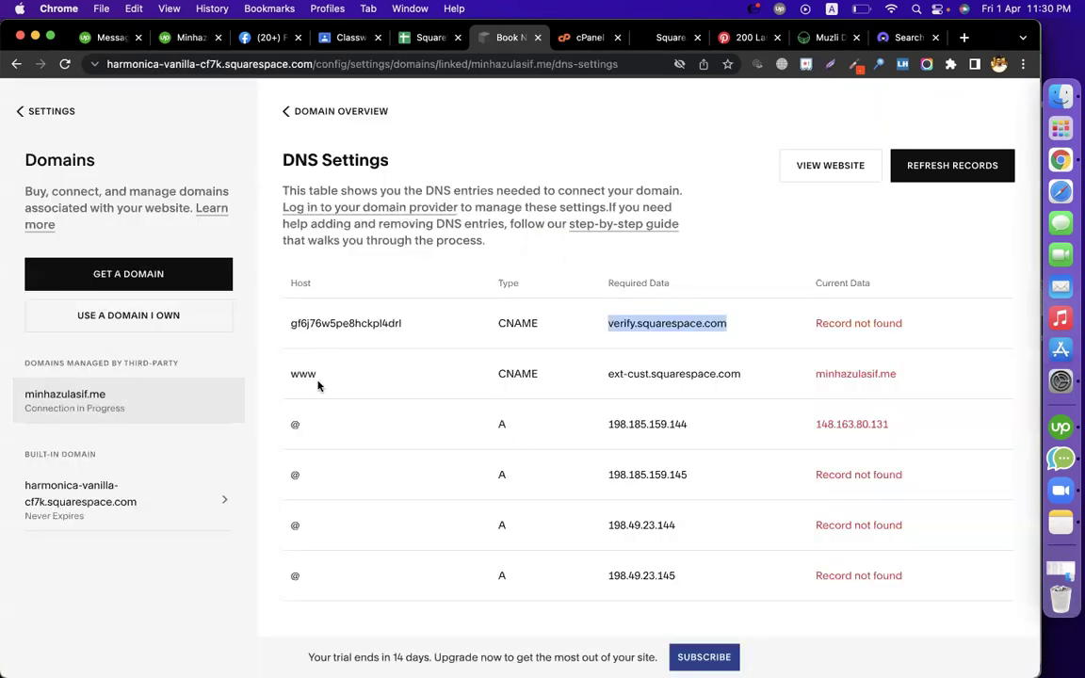
# Paste the copied IP 198.185.159.144 into a new cPanel A record, then cancel it
pyautogui.doubleClick(501, 424)
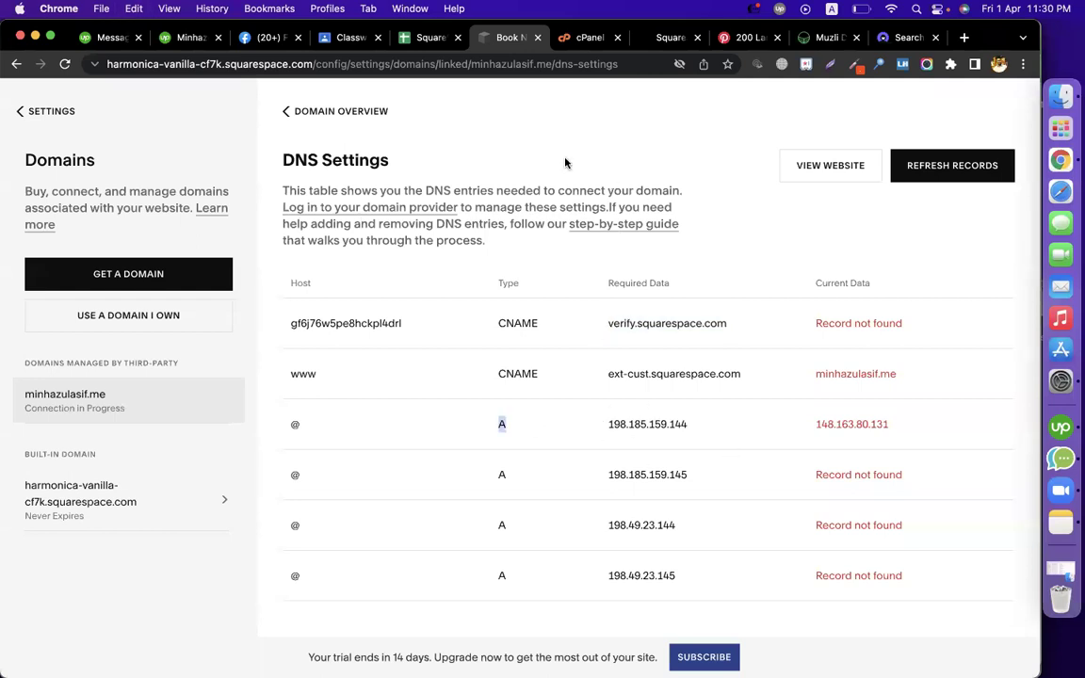
pyautogui.doubleClick(643, 421)
pyautogui.press('super+c')
pyautogui.click(579, 38)
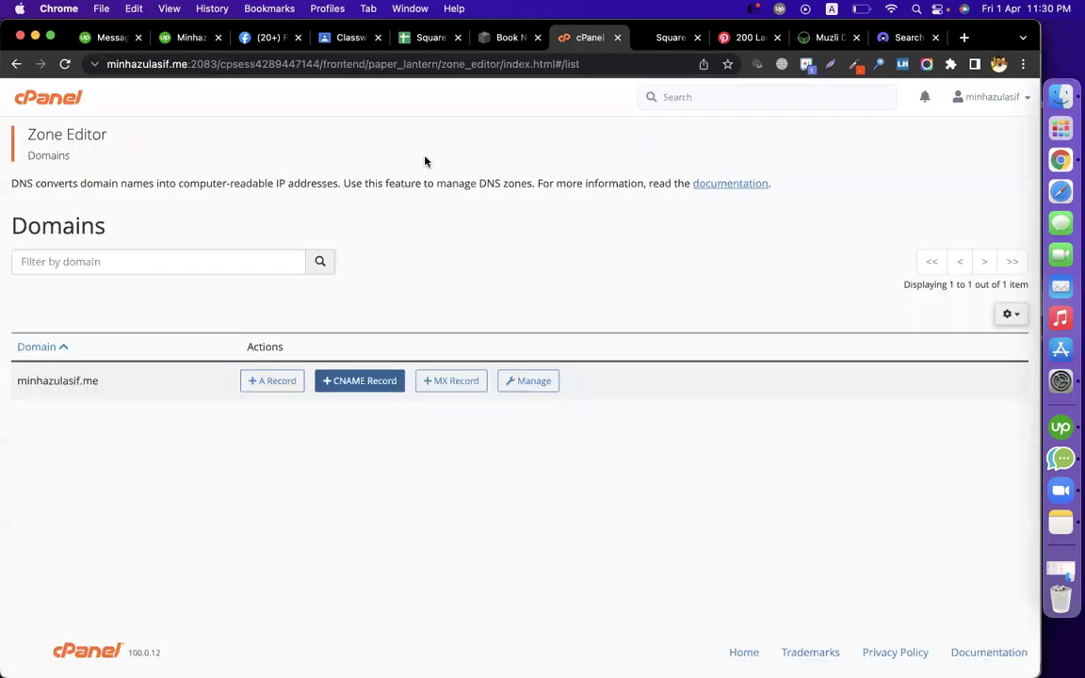
pyautogui.click(272, 381)
pyautogui.click(434, 263)
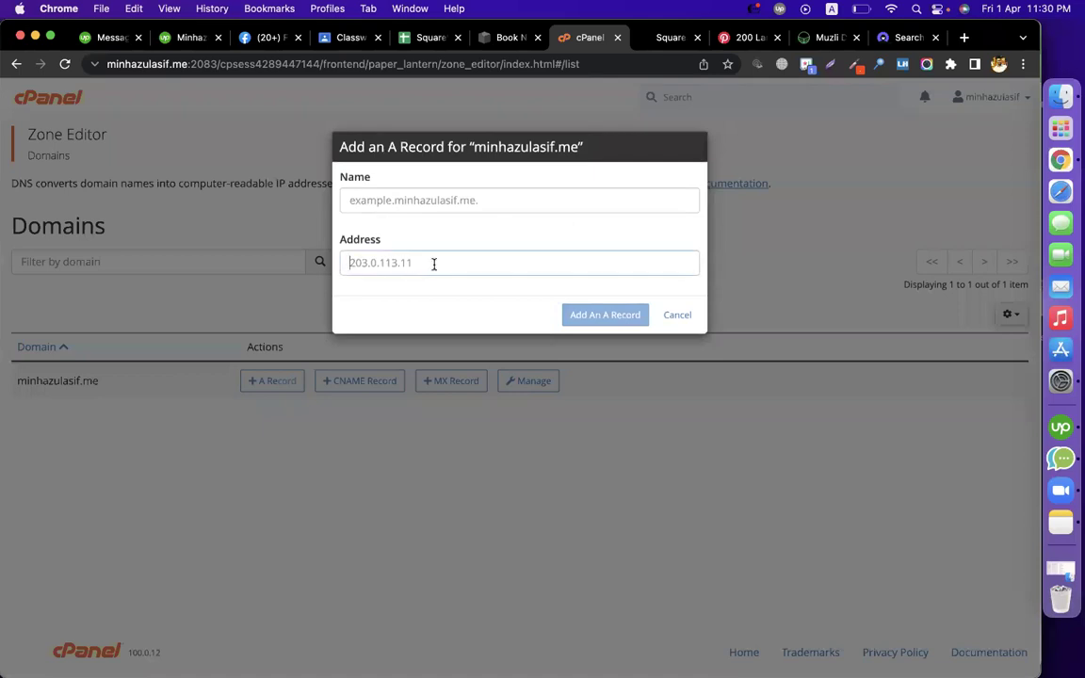
pyautogui.press('super+v')
pyautogui.click(465, 203)
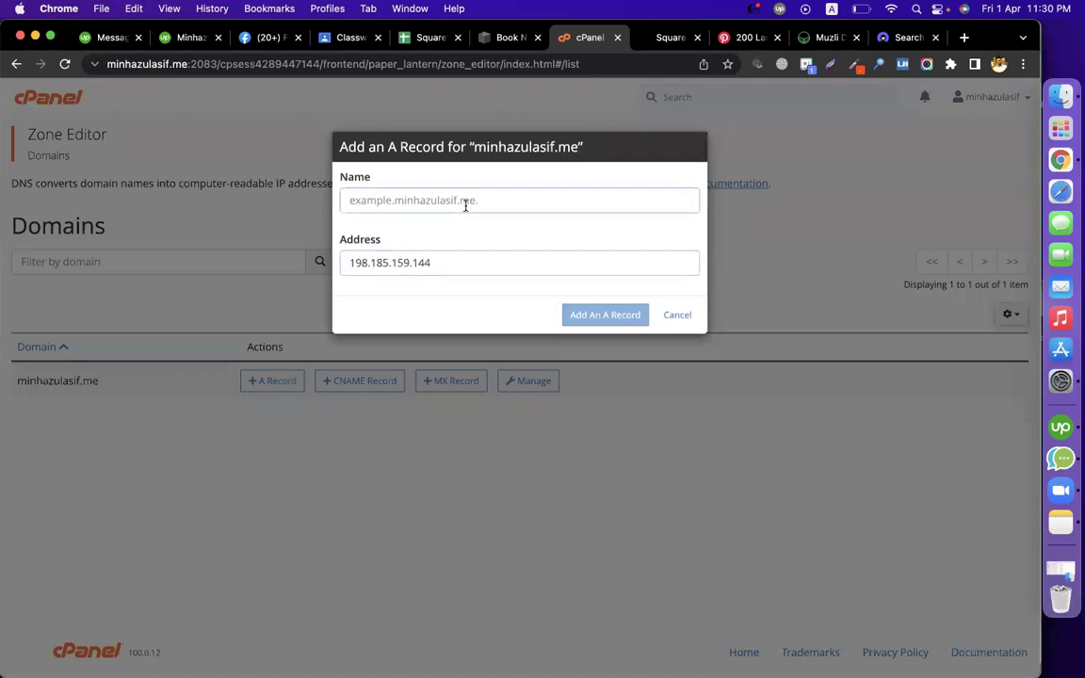
pyautogui.click(677, 314)
# Review the record status in Squarespace's DNS Settings, then go to the course spreadsheet
pyautogui.click(509, 38)
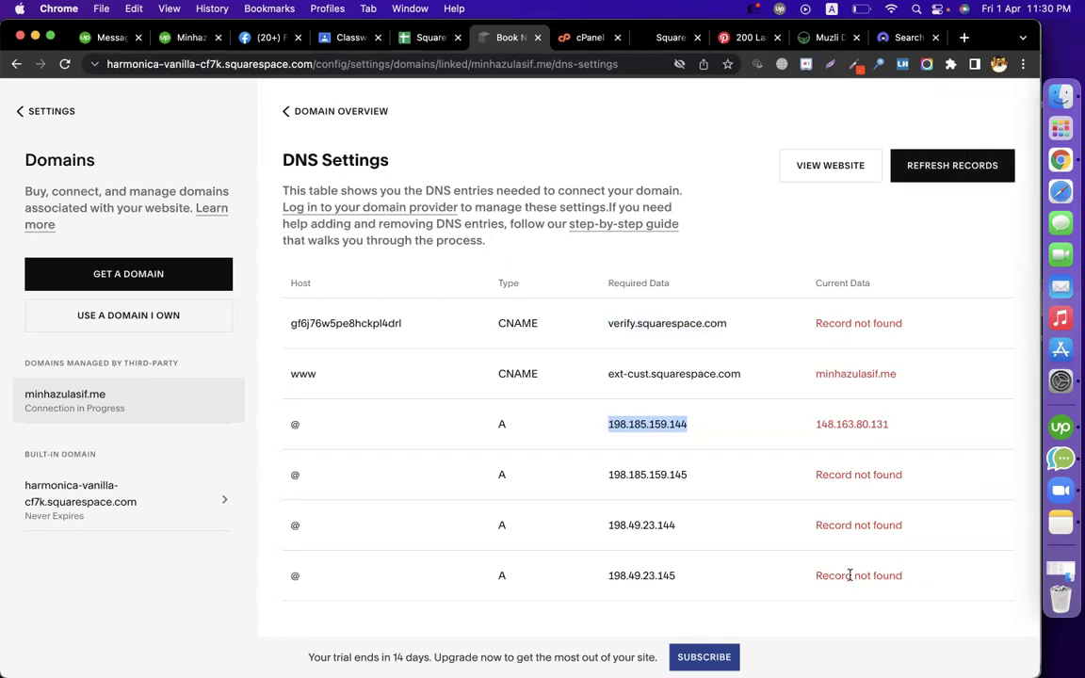
pyautogui.moveTo(824, 475); pyautogui.dragTo(867, 524)
pyautogui.doubleClick(864, 524)
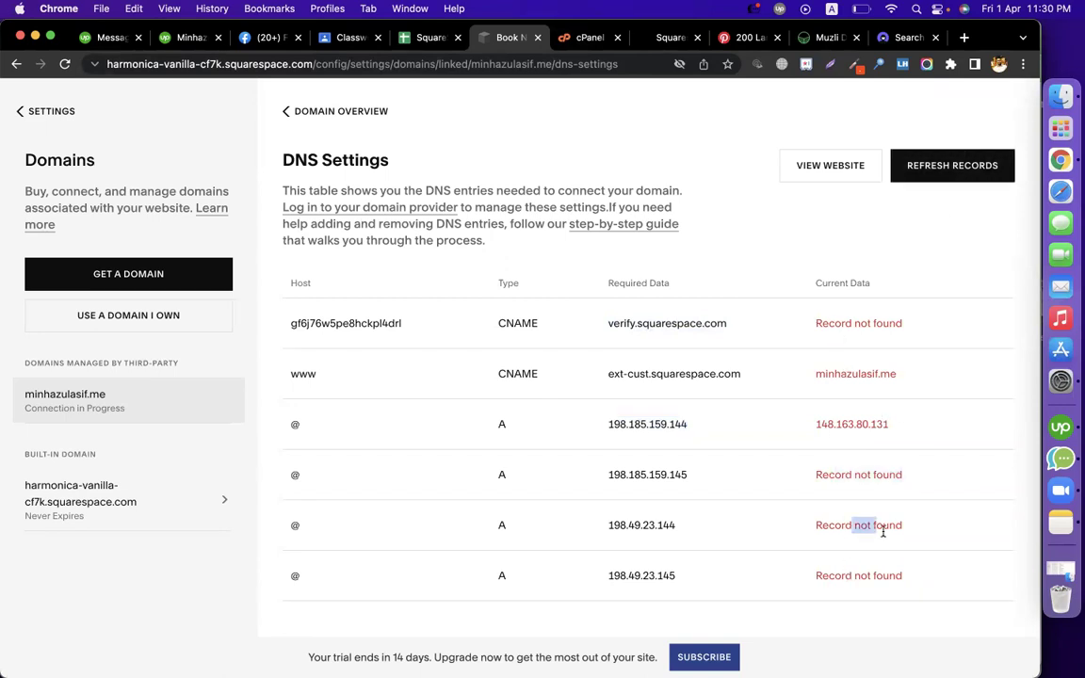
pyautogui.click(813, 230)
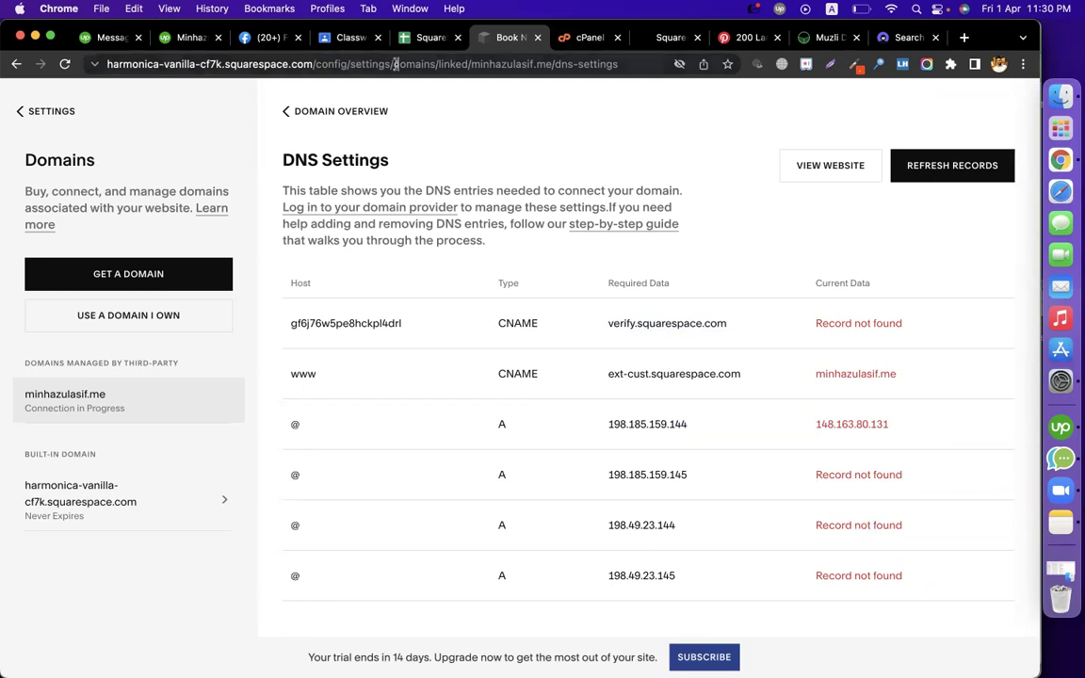
pyautogui.click(426, 39)
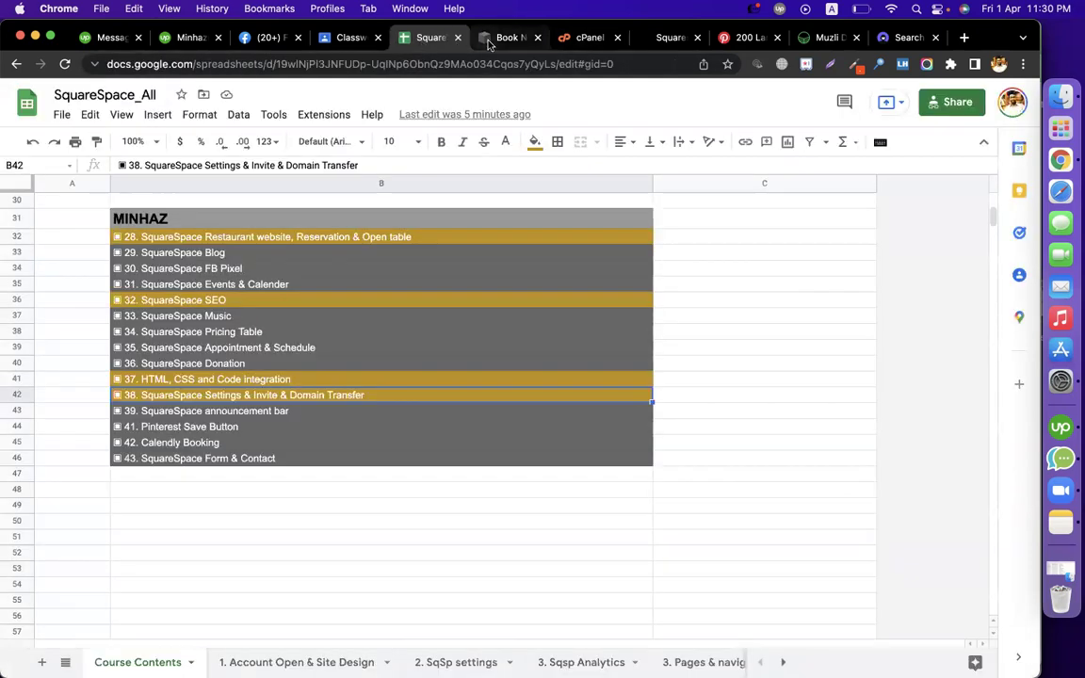
# Return to the Squarespace settings overview, then back to the Course Contents spreadsheet
pyautogui.click(499, 37)
pyautogui.click(17, 112)
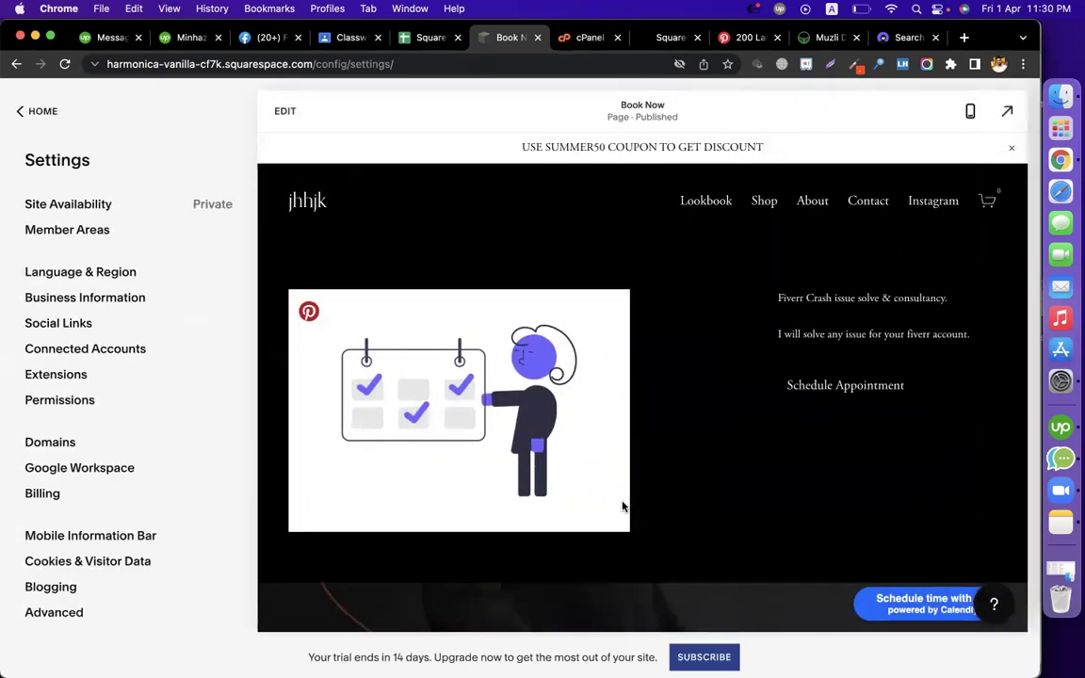
pyautogui.click(421, 37)
pyautogui.click(789, 318)
pyautogui.click(685, 552)
pyautogui.click(433, 521)
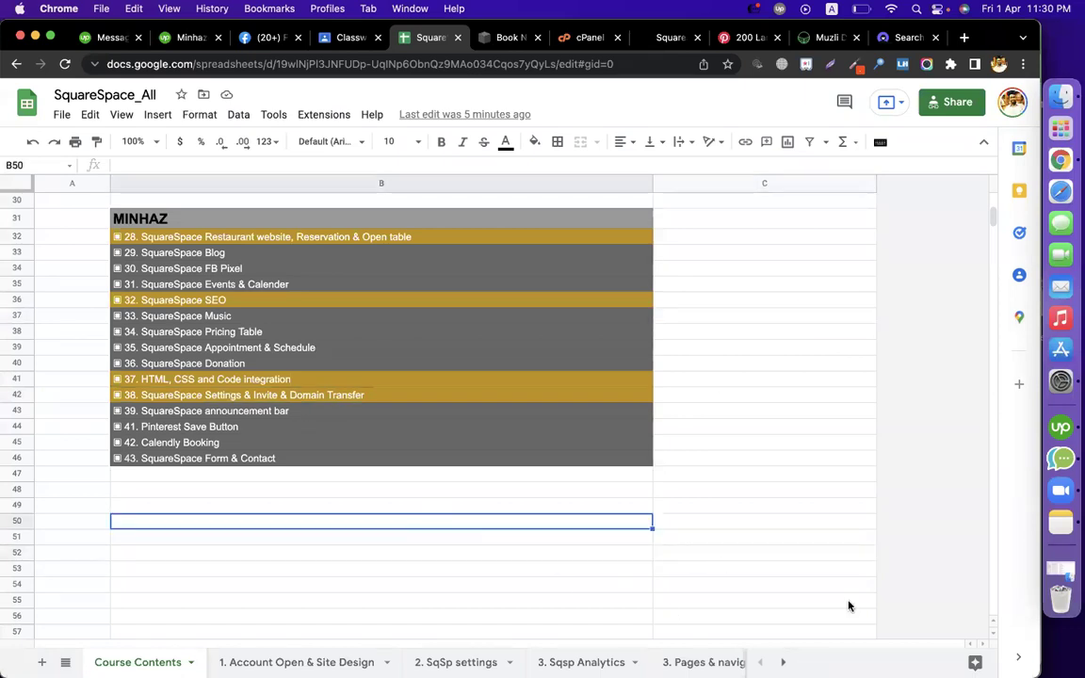
pyautogui.click(703, 443)
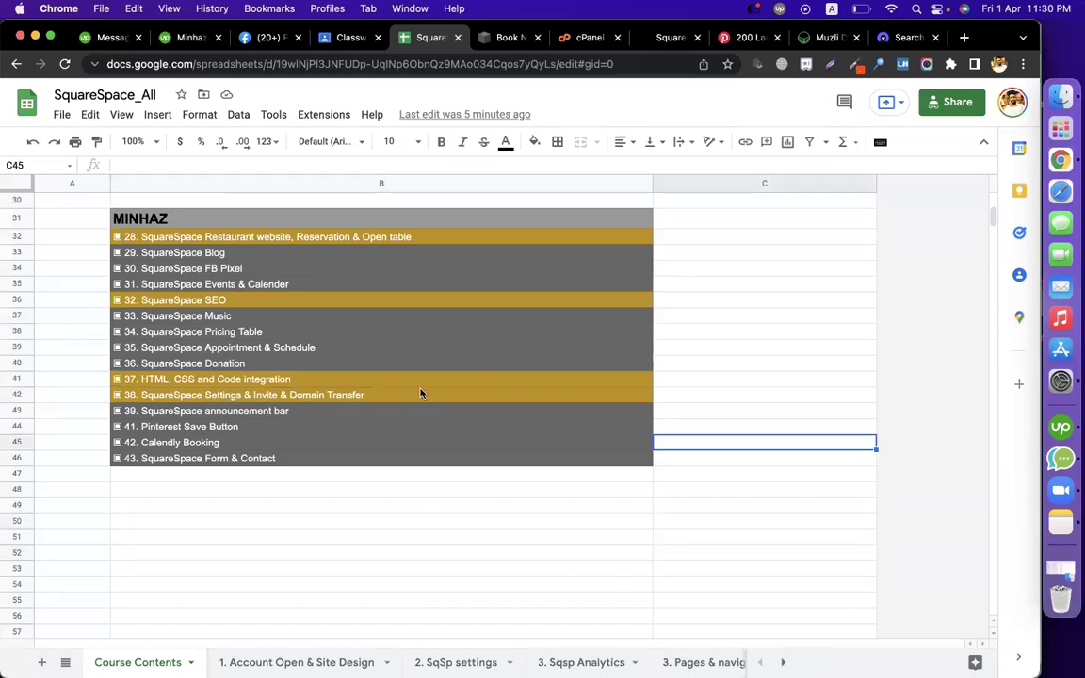
# Fill item 38 (cell B42) dark grey and undo the accidental cell move
pyautogui.click(283, 402)
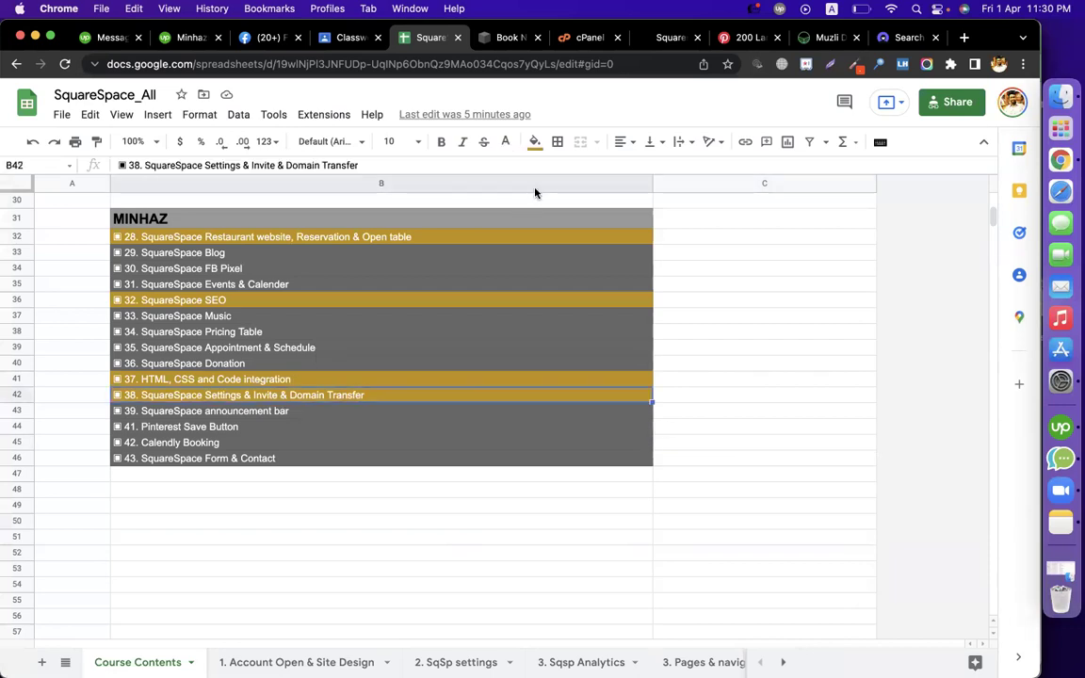
pyautogui.click(534, 142)
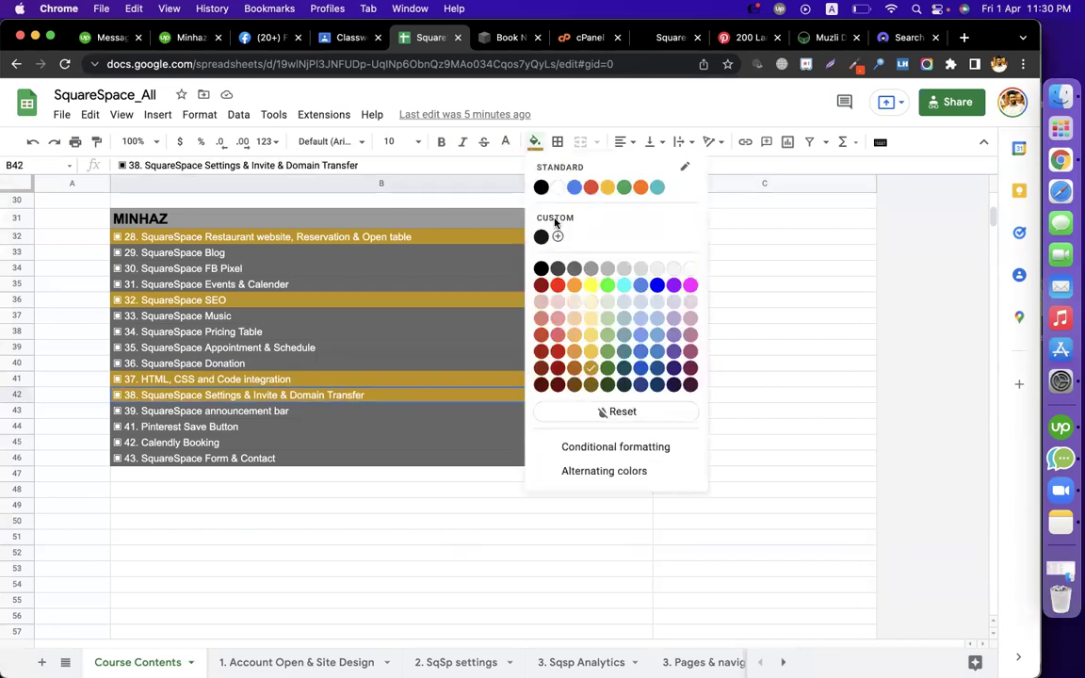
pyautogui.click(575, 271)
pyautogui.moveTo(636, 388); pyautogui.dragTo(637, 373)
pyautogui.click(336, 475)
pyautogui.press('super+z')
# Adjust the list's cells so only lessons 28, 32 and 37 stay gold, the rest grey
pyautogui.click(295, 427)
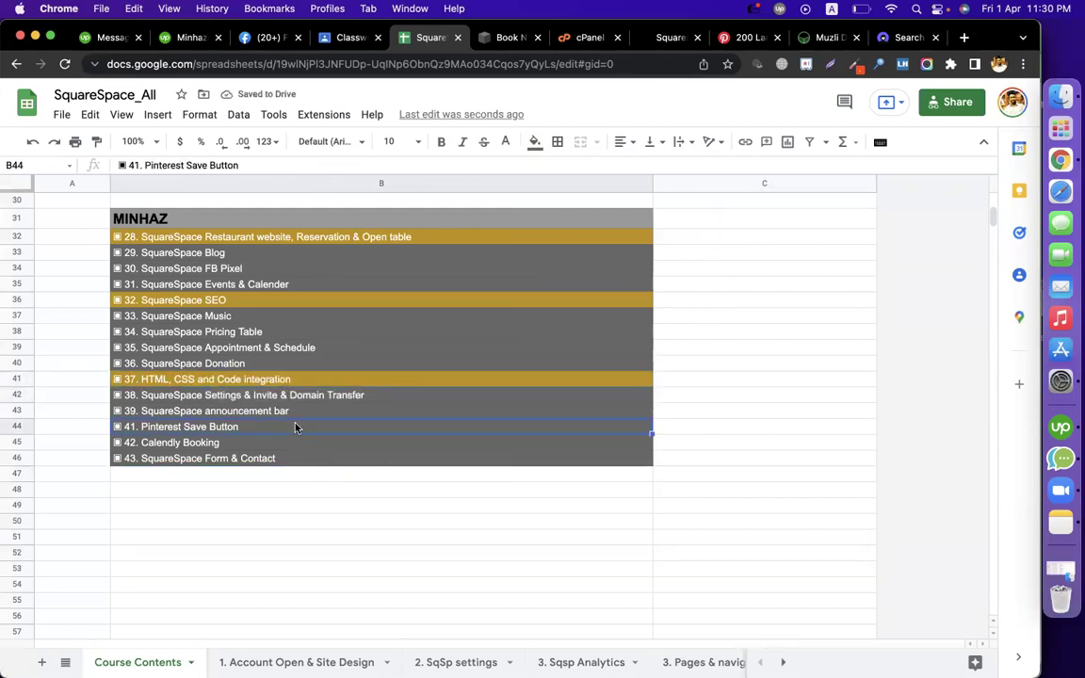
pyautogui.click(275, 303)
pyautogui.click(288, 380)
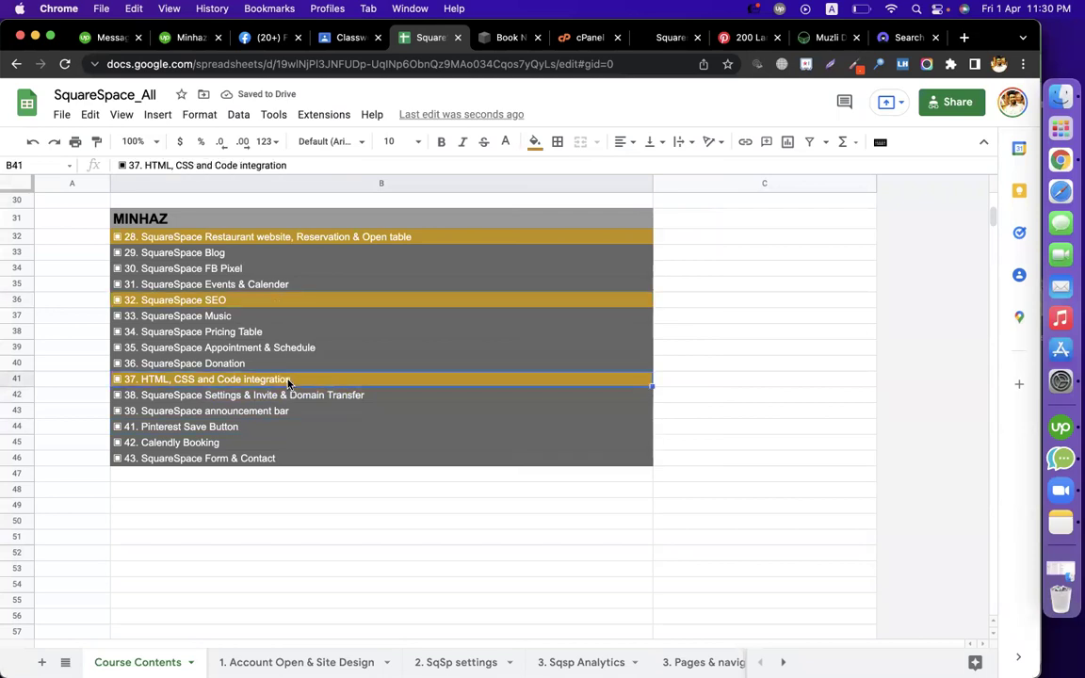
pyautogui.click(330, 238)
pyautogui.click(712, 383)
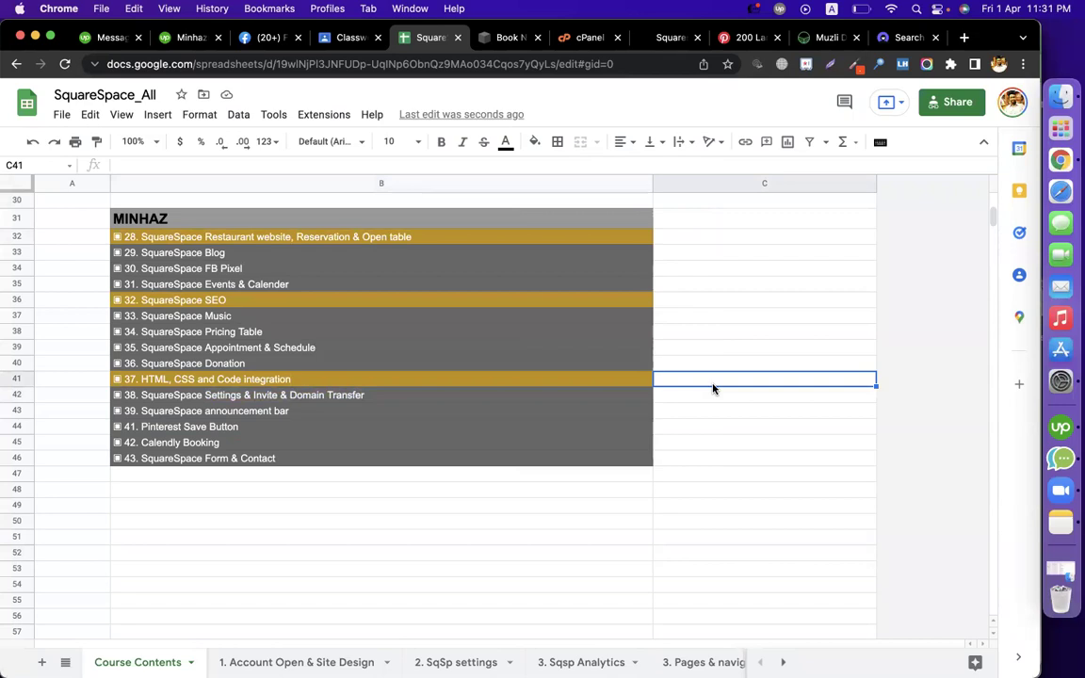
pyautogui.click(711, 455)
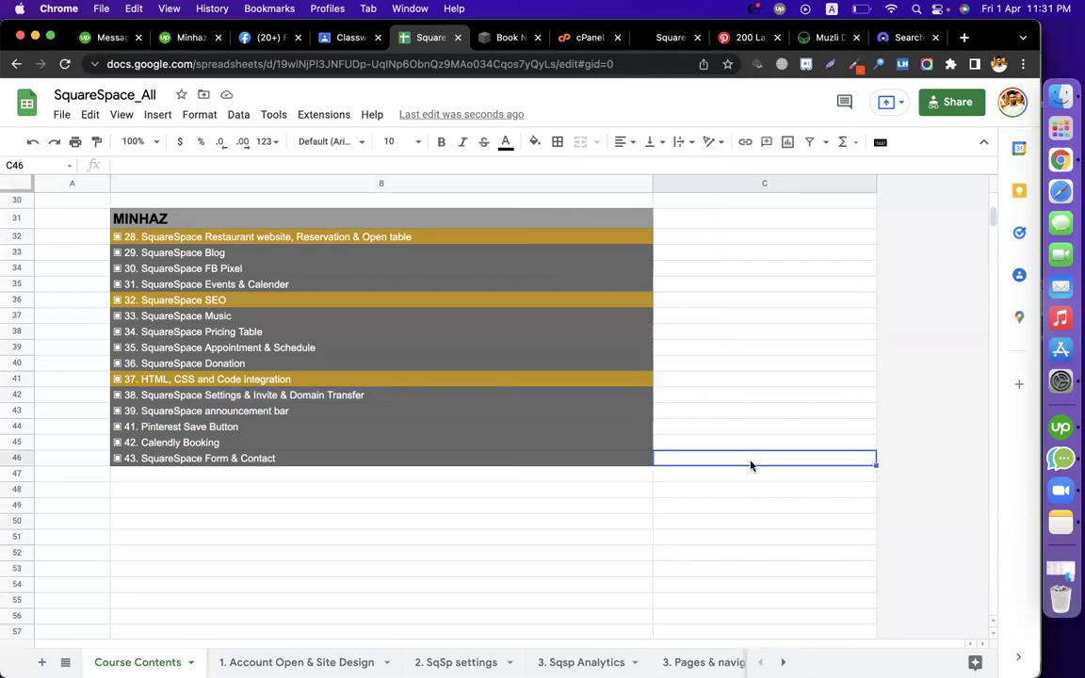
pyautogui.click(628, 508)
pyautogui.click(709, 491)
pyautogui.click(618, 524)
pyautogui.click(750, 480)
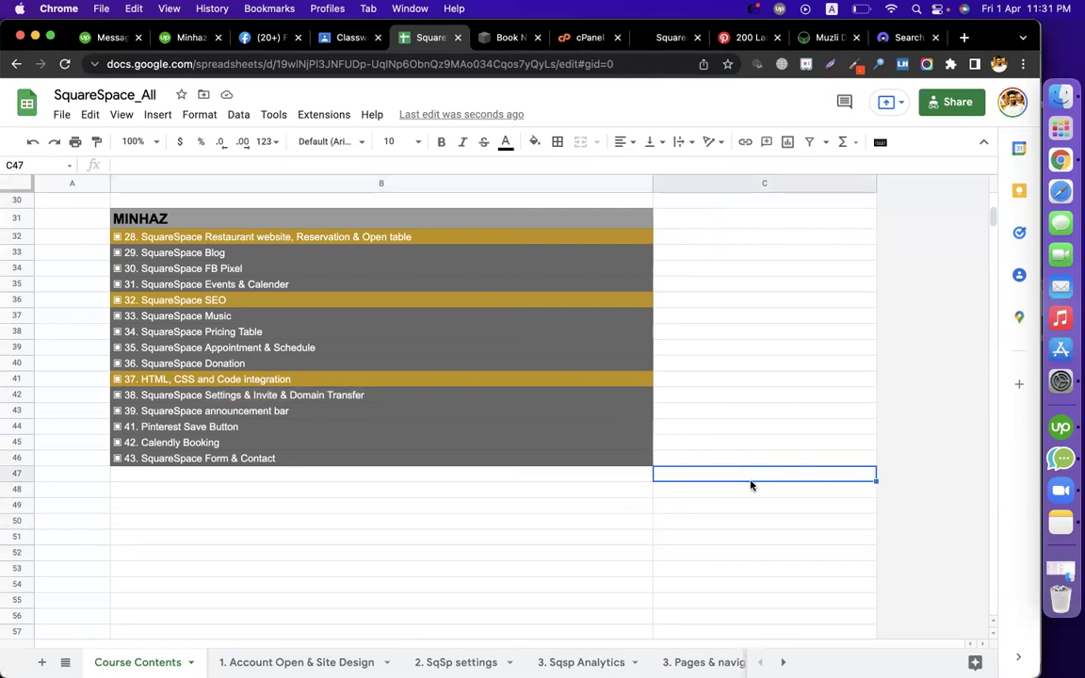
pyautogui.scroll(2, 750, 484)
pyautogui.scroll(-4, 751, 484)
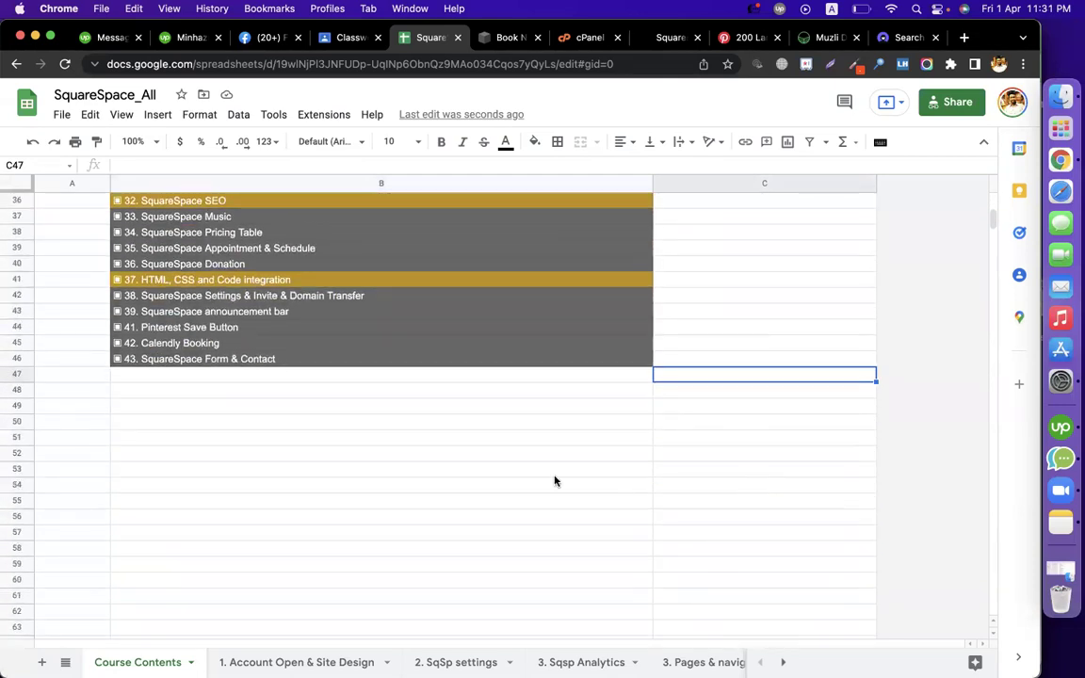
pyautogui.scroll(3, 554, 479)
pyautogui.scroll(2, 778, 437)
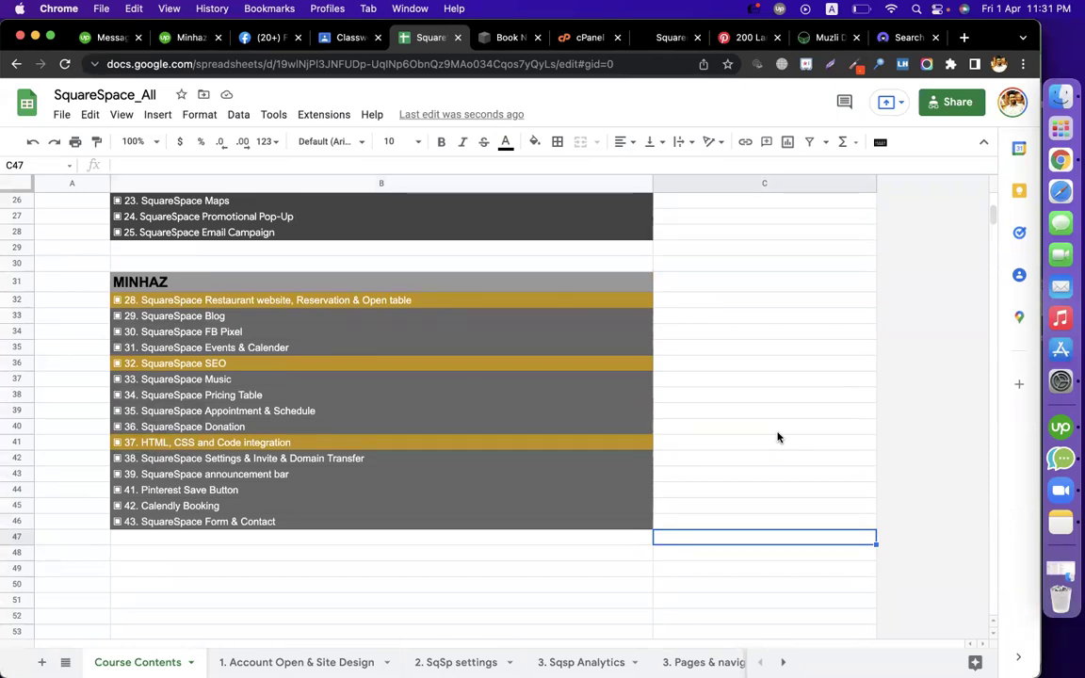
pyautogui.click(778, 428)
pyautogui.click(716, 506)
pyautogui.click(647, 567)
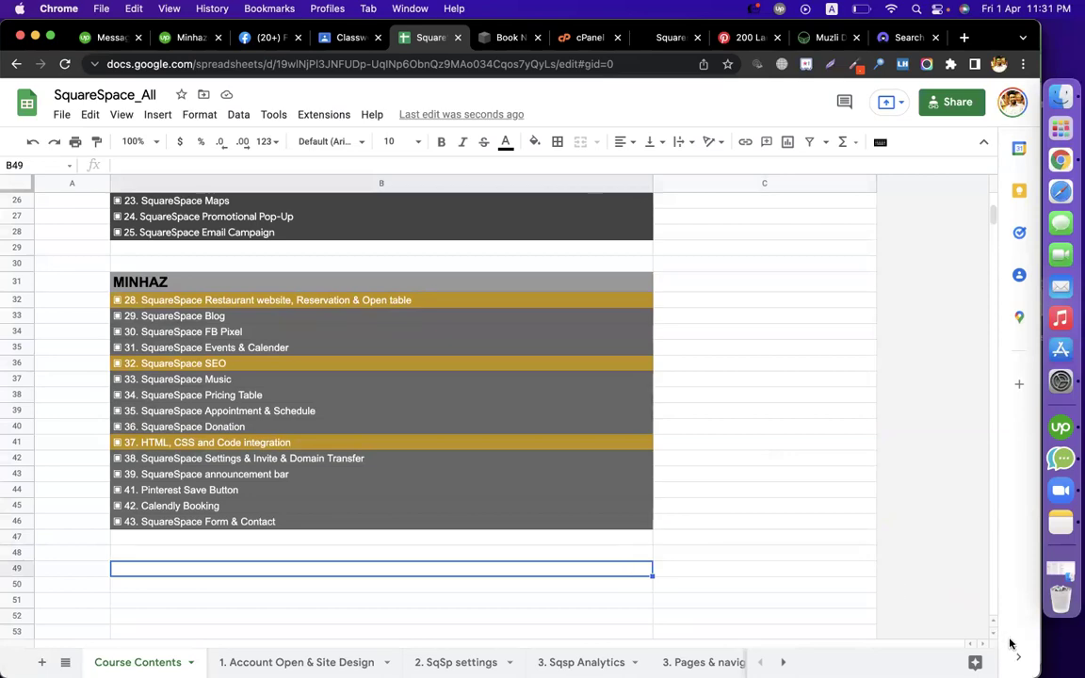